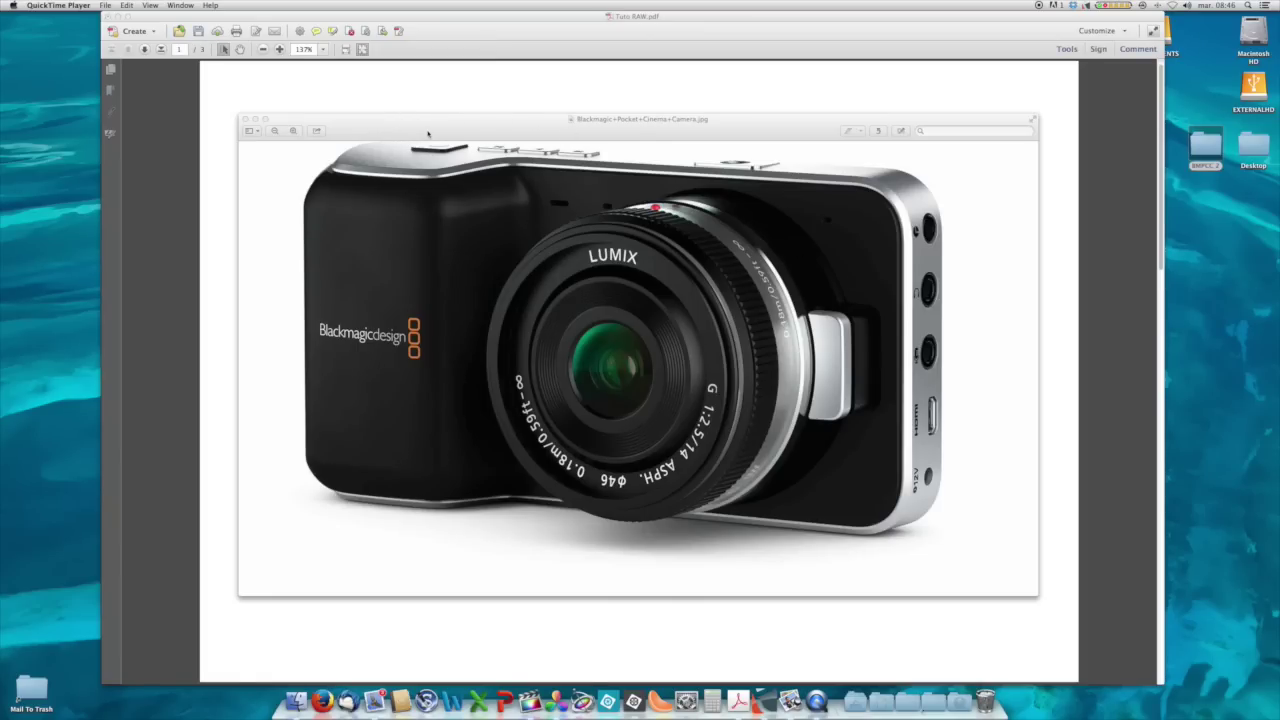
- Close the camera photo and advance Tuto RAW.pdf to page 2, the workflow slide
click(246, 121)
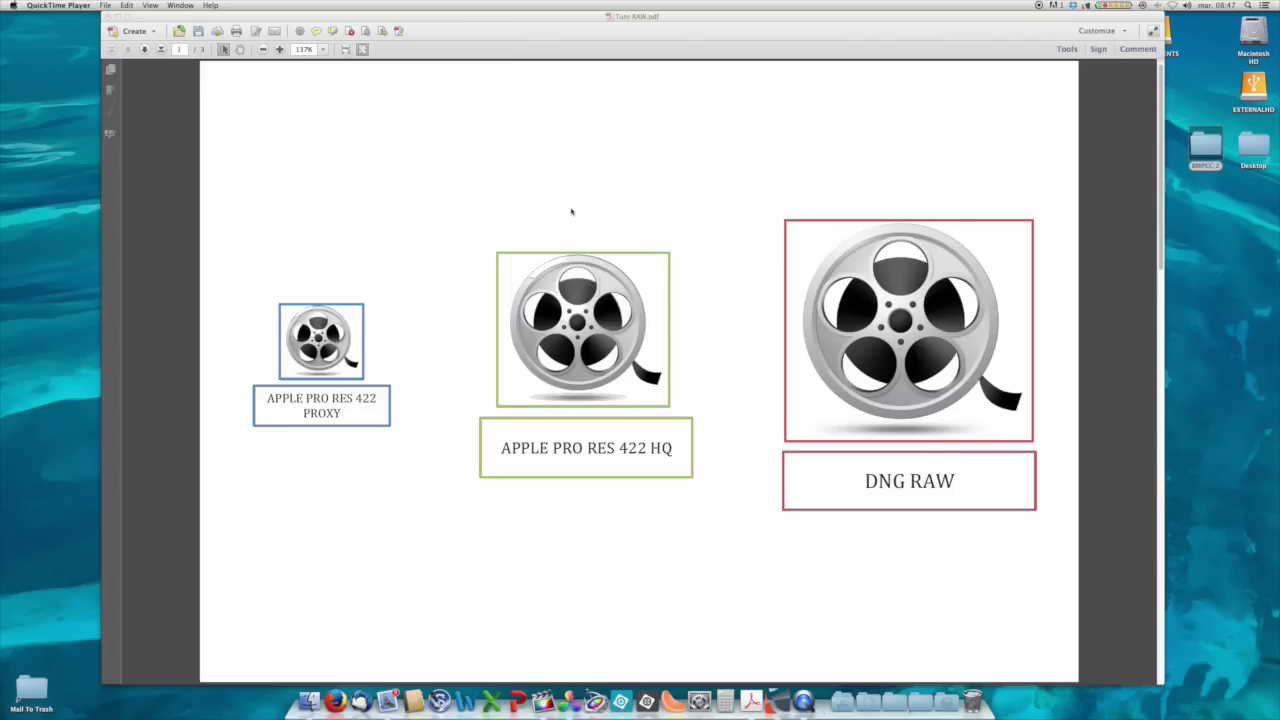
click(145, 50)
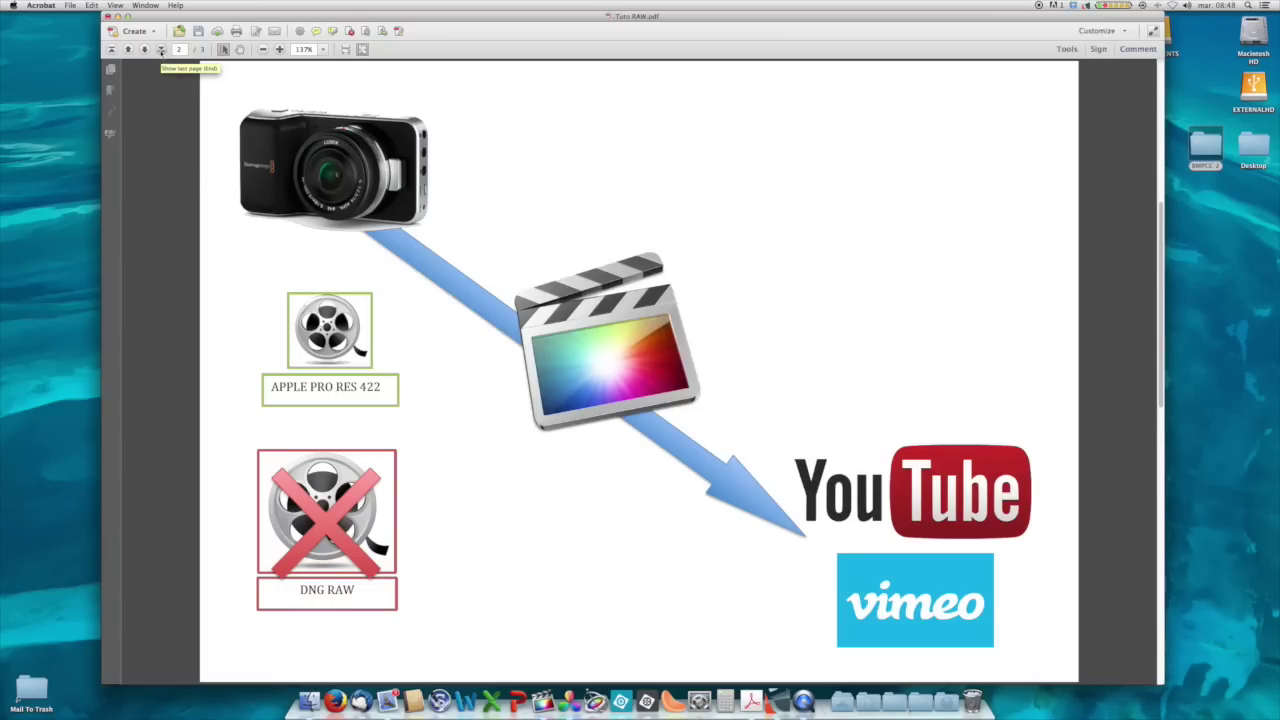
- Advance Tuto RAW.pdf to page 3, then close it without saving changes
click(145, 49)
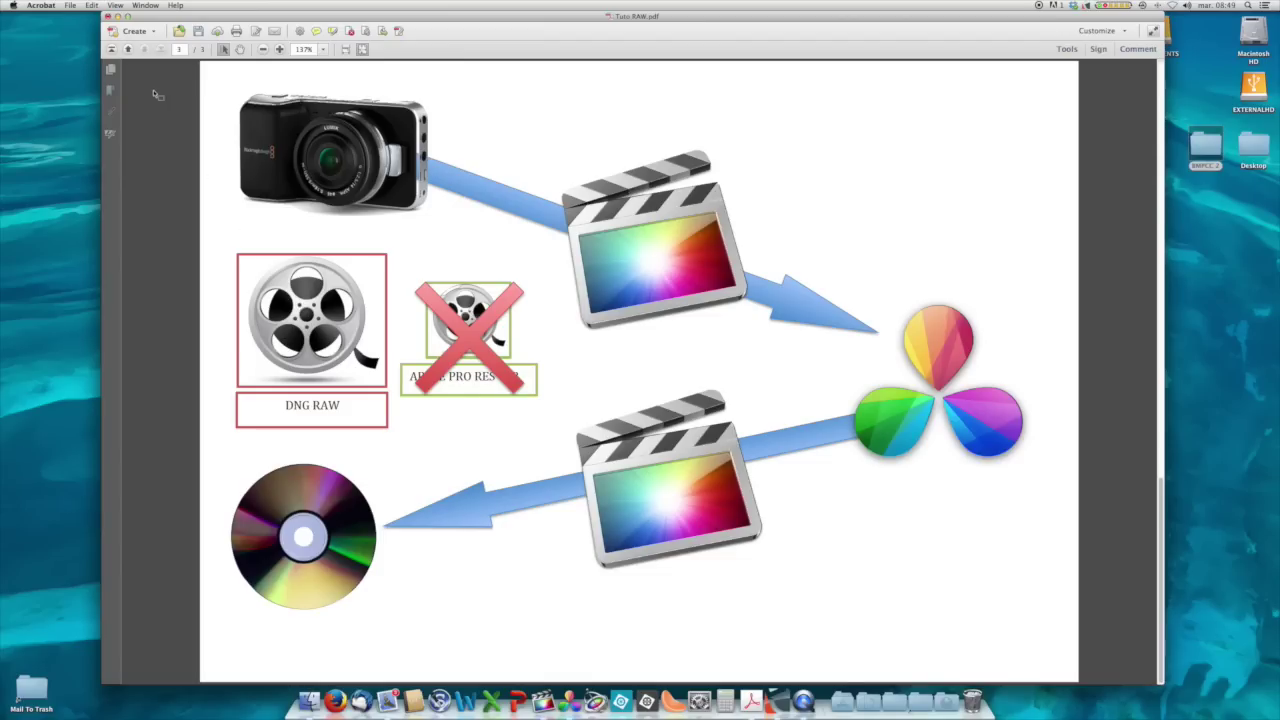
key(super+w)
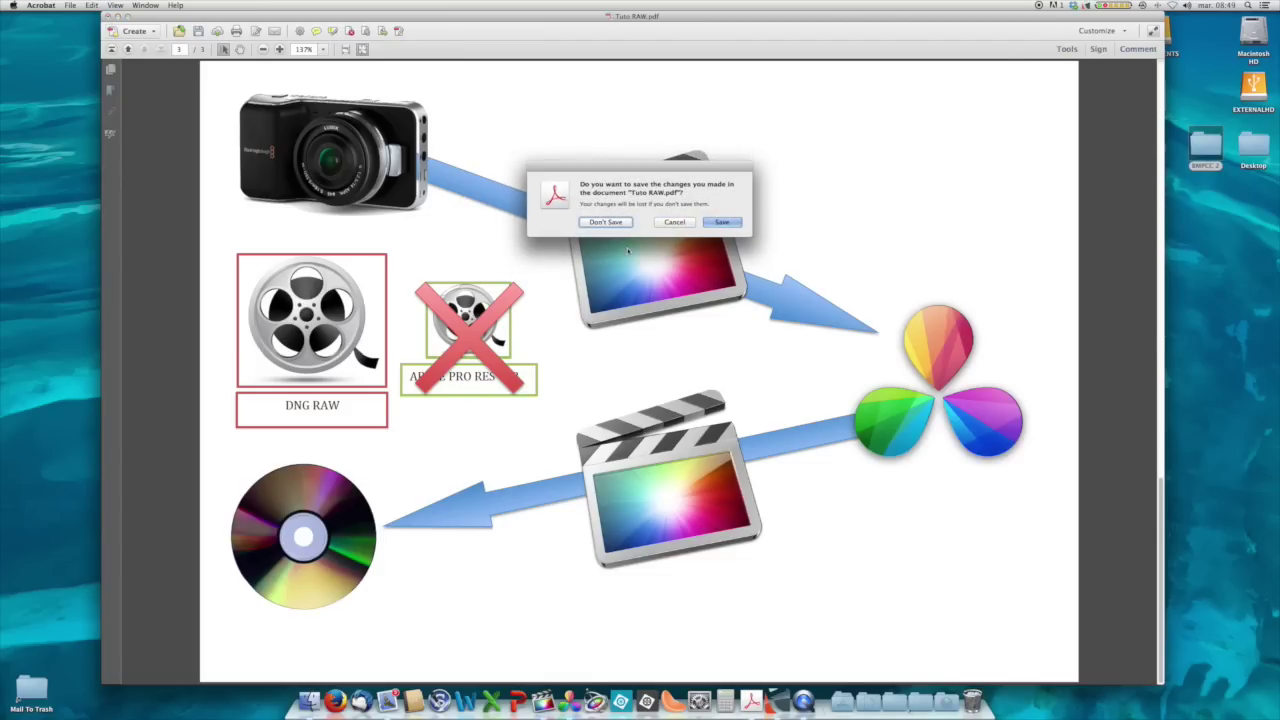
click(617, 222)
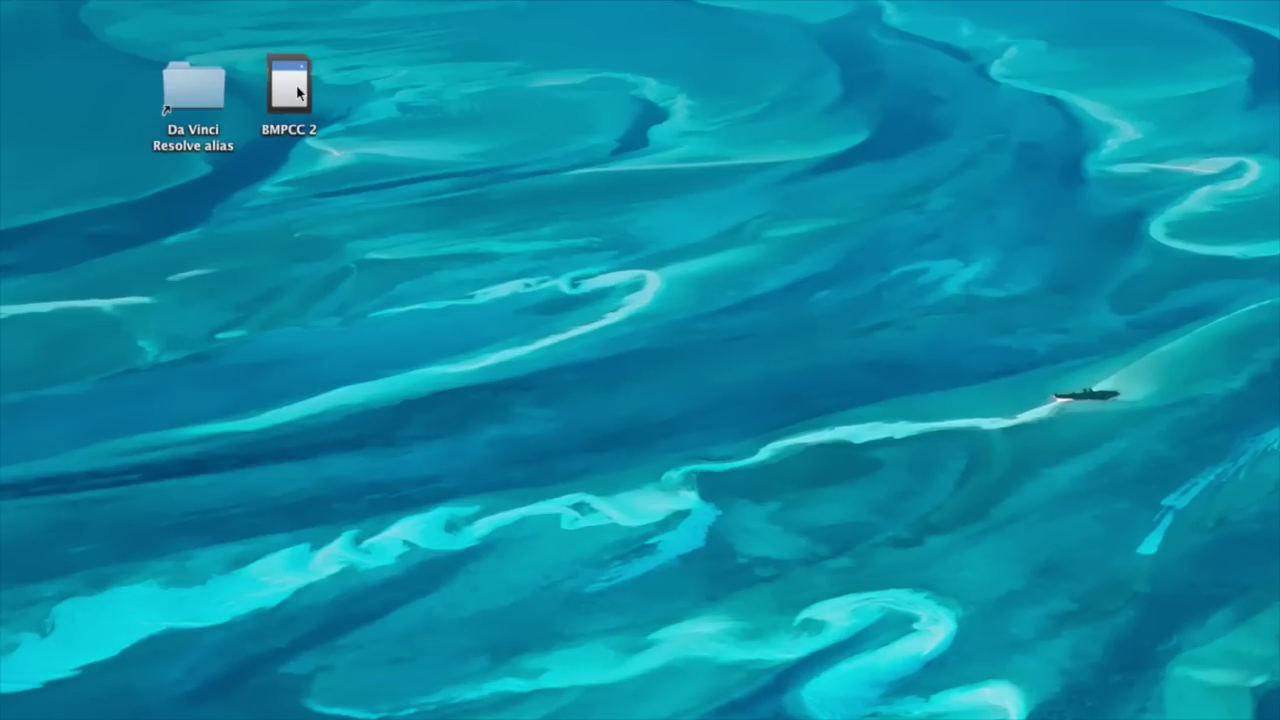
- Open the BMPCC 2 card's Test 1 Garden first clip folder and preview 0001.dng
click(297, 89)
double_click(297, 89)
drag(903, 171, 623, 169)
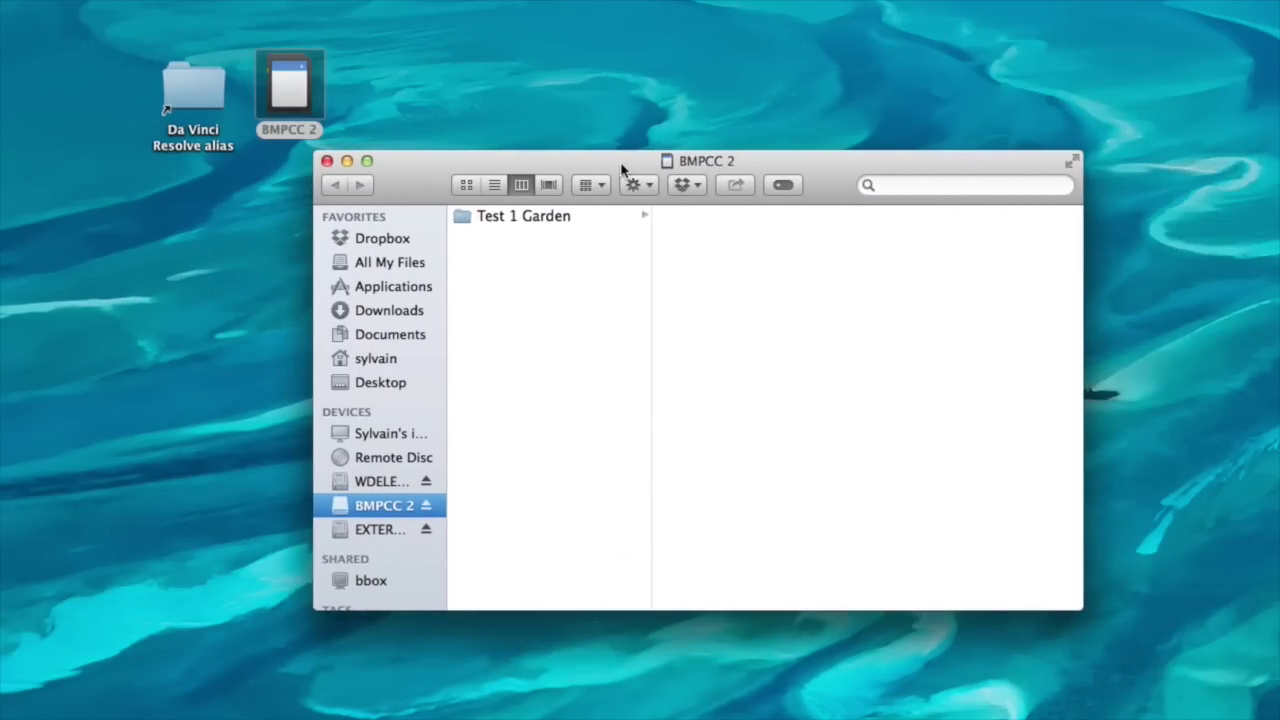
click(525, 218)
click(728, 218)
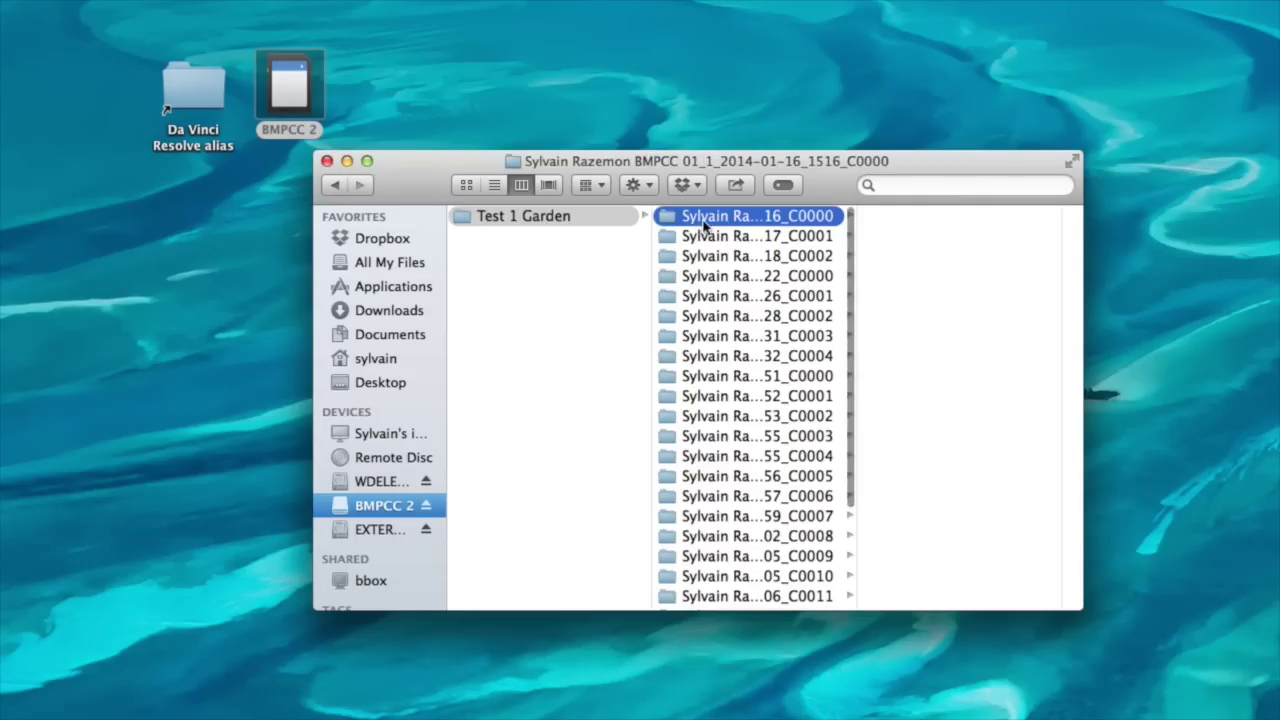
click(912, 237)
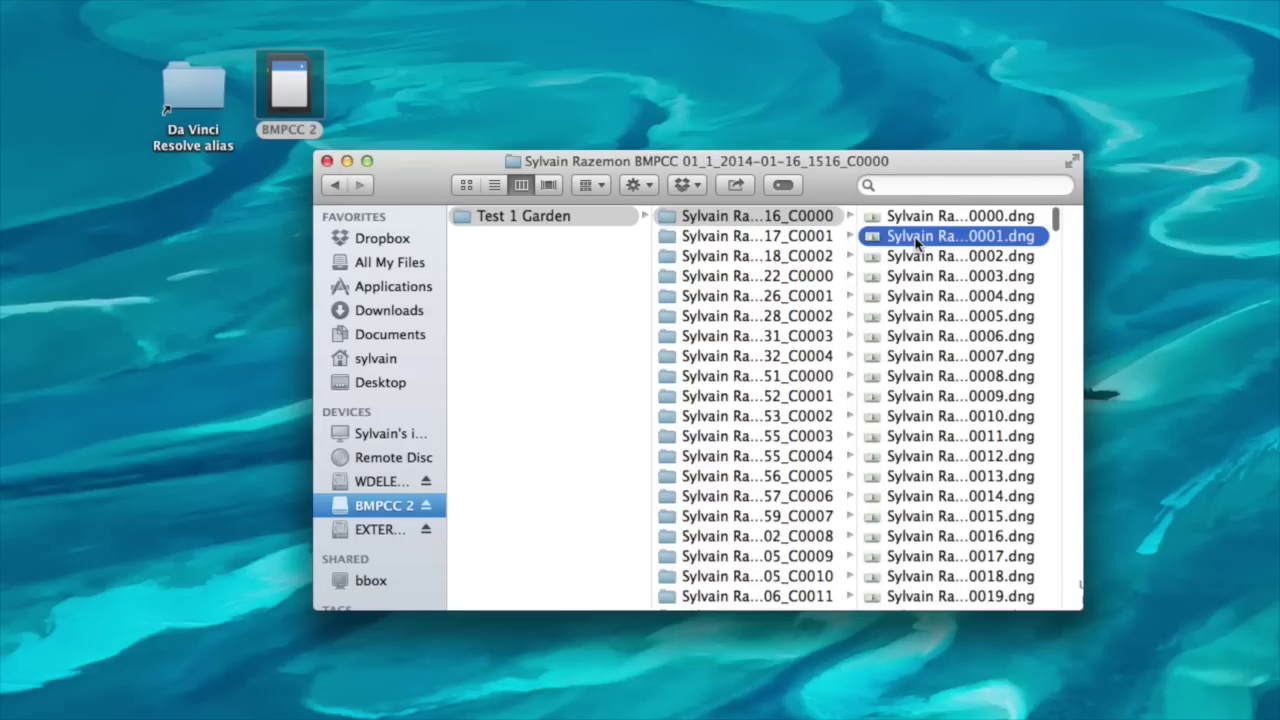
- Preview DNG frames 0002, 0005, 0007, 0010, 0011, 0012 and 0009
drag(910, 170, 806, 168)
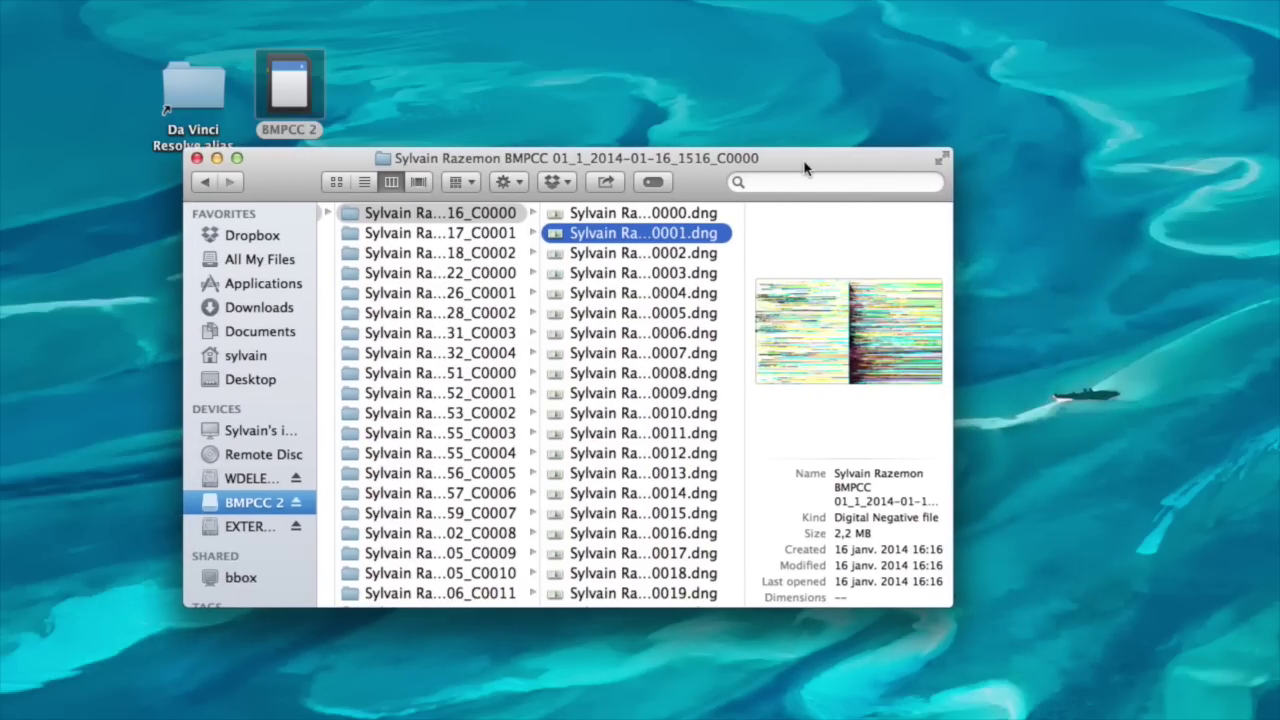
click(600, 259)
click(607, 313)
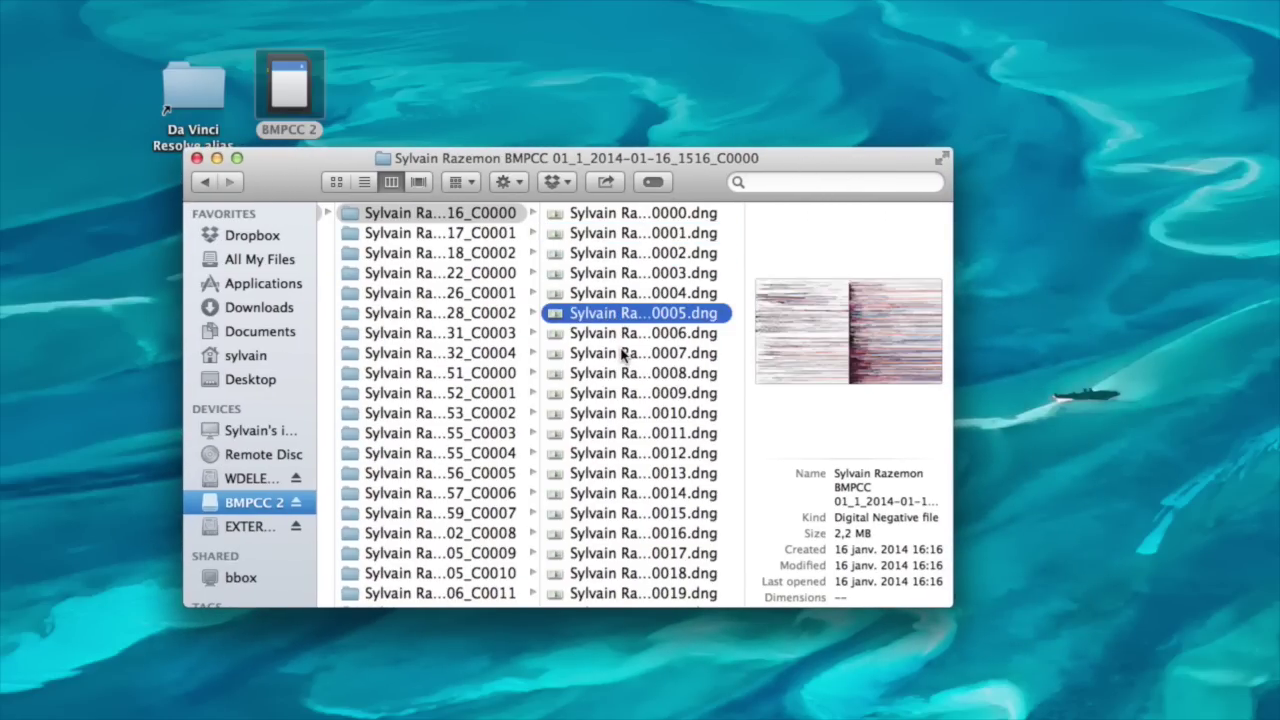
click(620, 353)
click(632, 415)
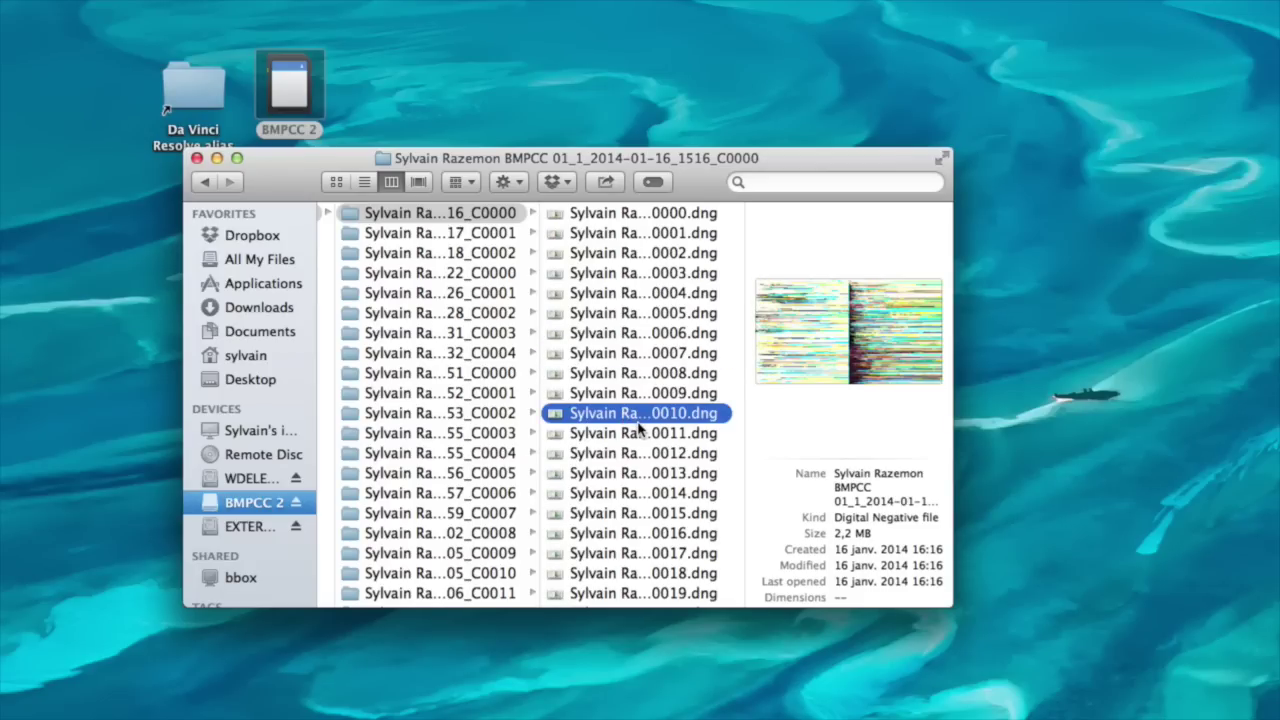
click(636, 436)
click(634, 455)
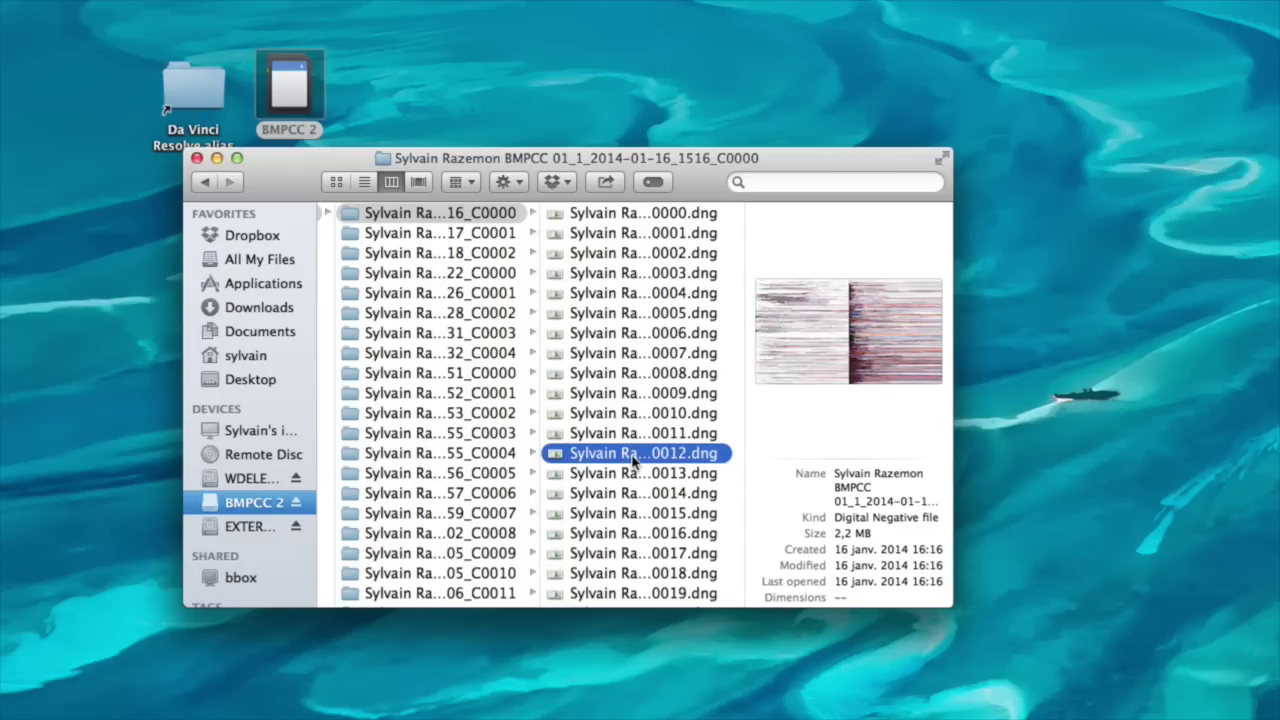
click(632, 394)
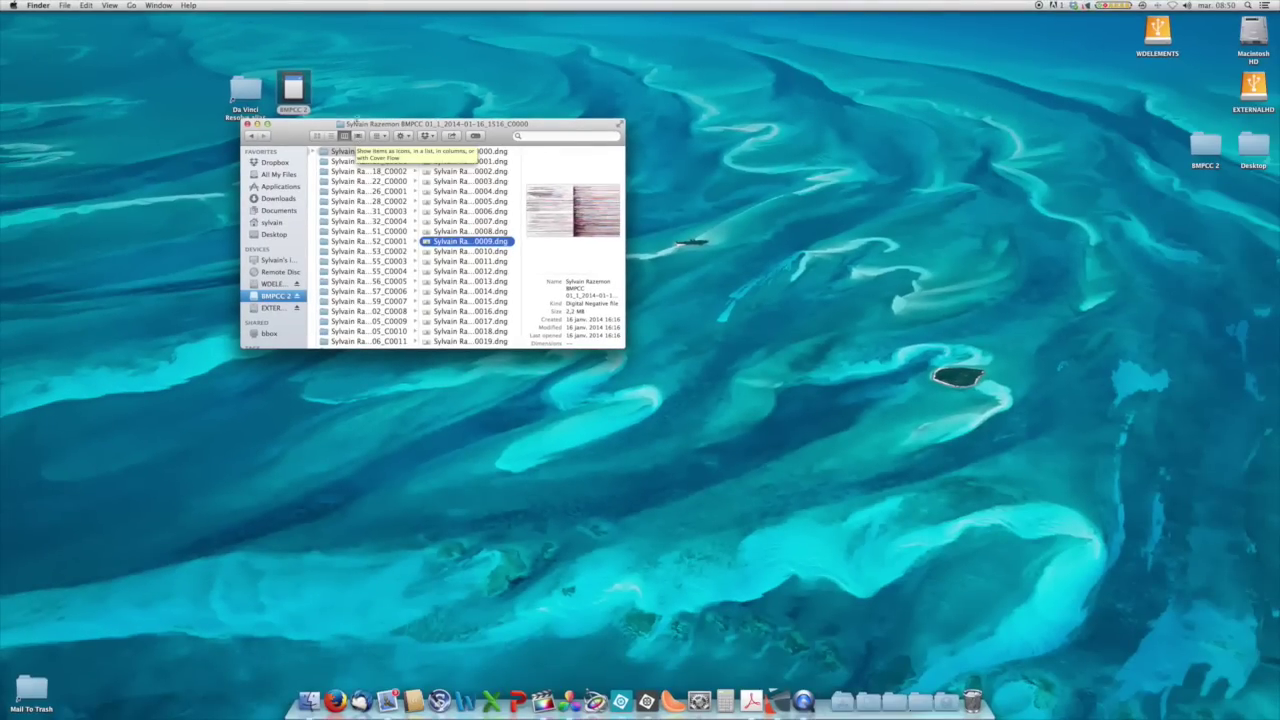
- Select all the clip folders on the BMPCC 2 card
drag(357, 119, 547, 43)
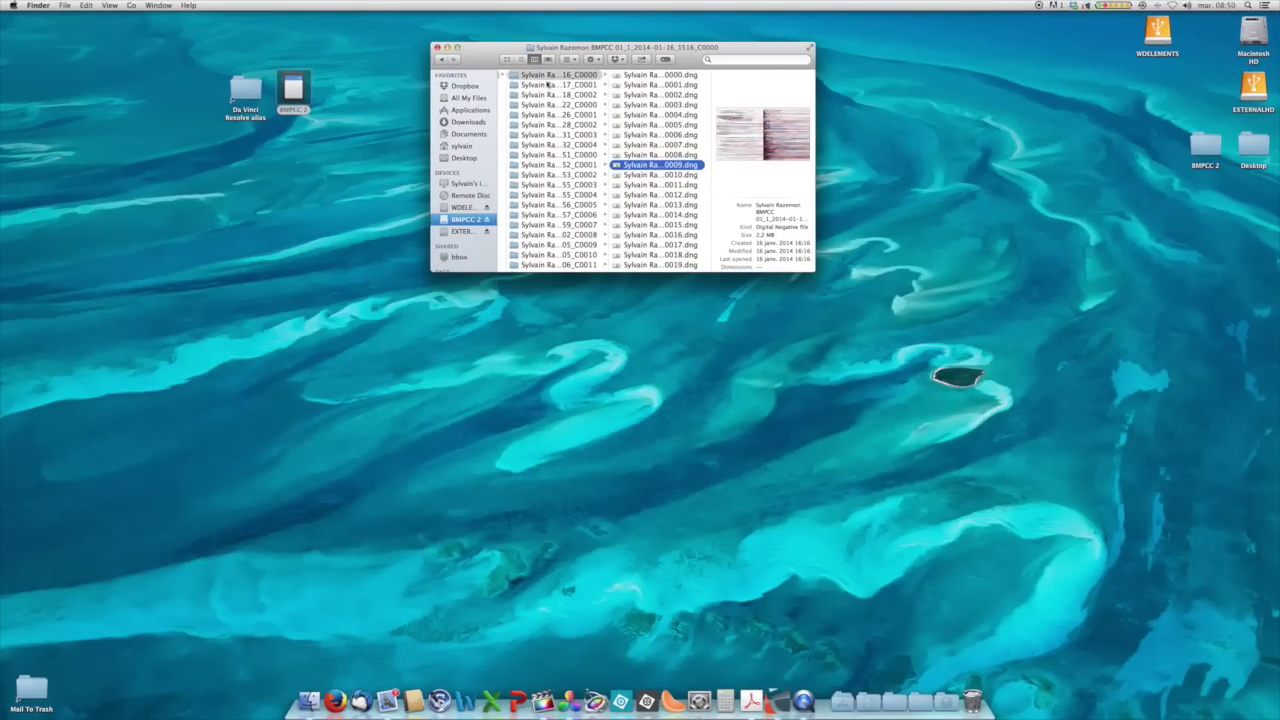
click(548, 76)
click(653, 95)
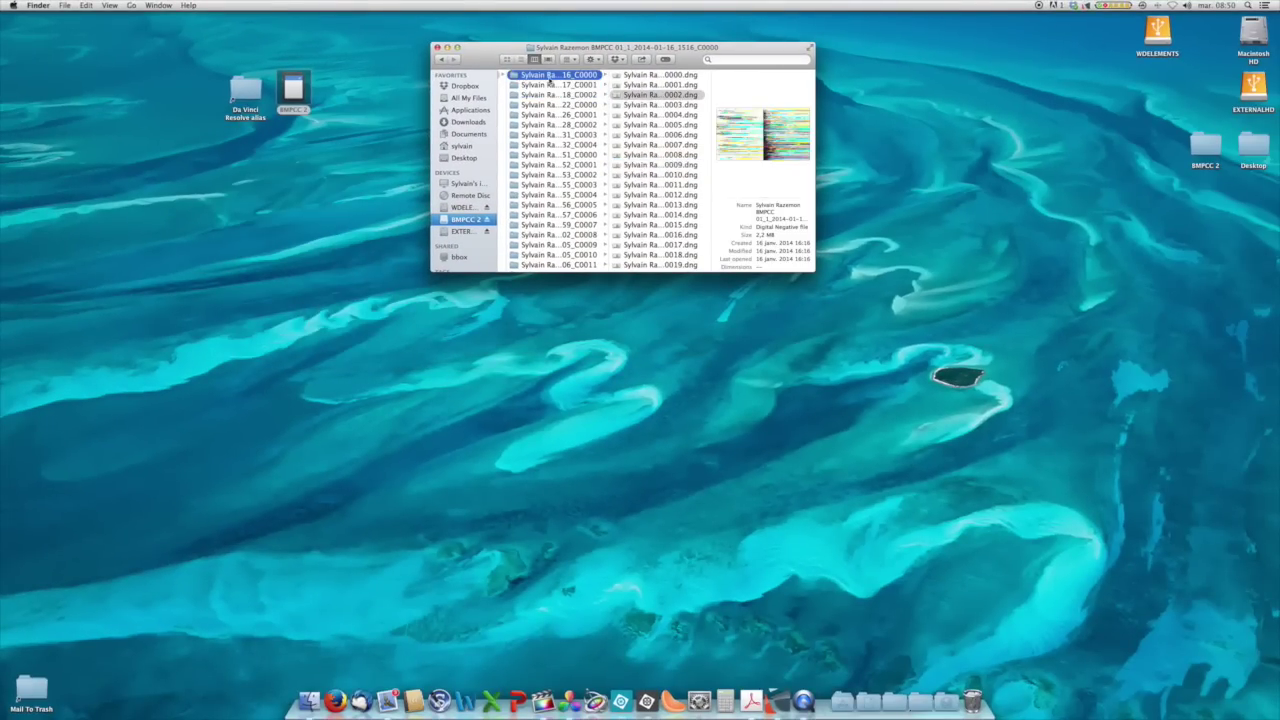
scroll(522, 170, down, 3)
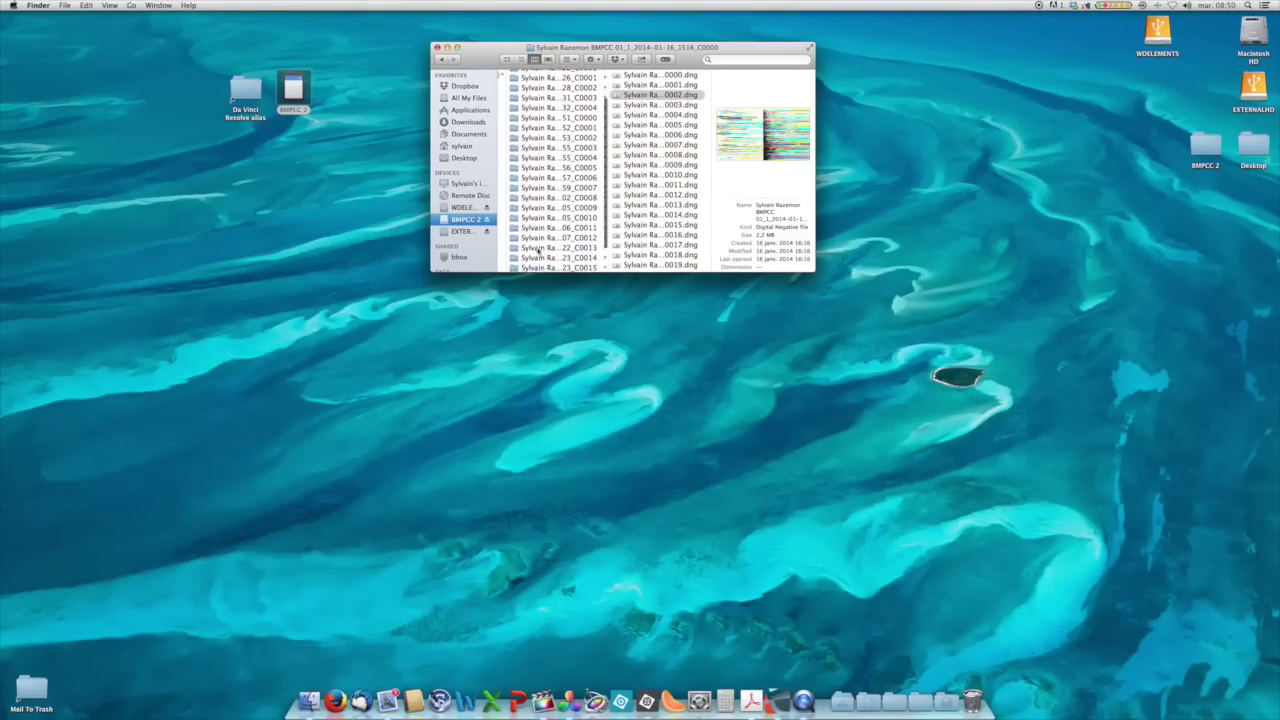
scroll(538, 258, down, 2)
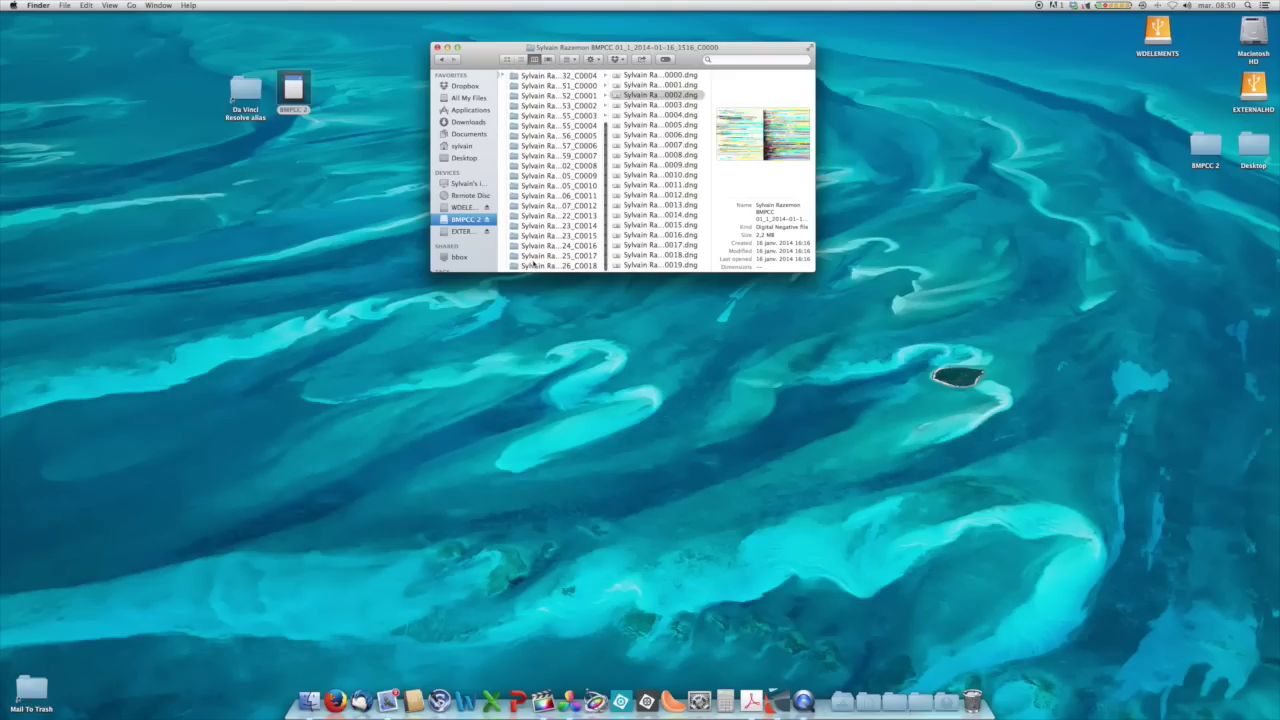
shift+click(534, 266)
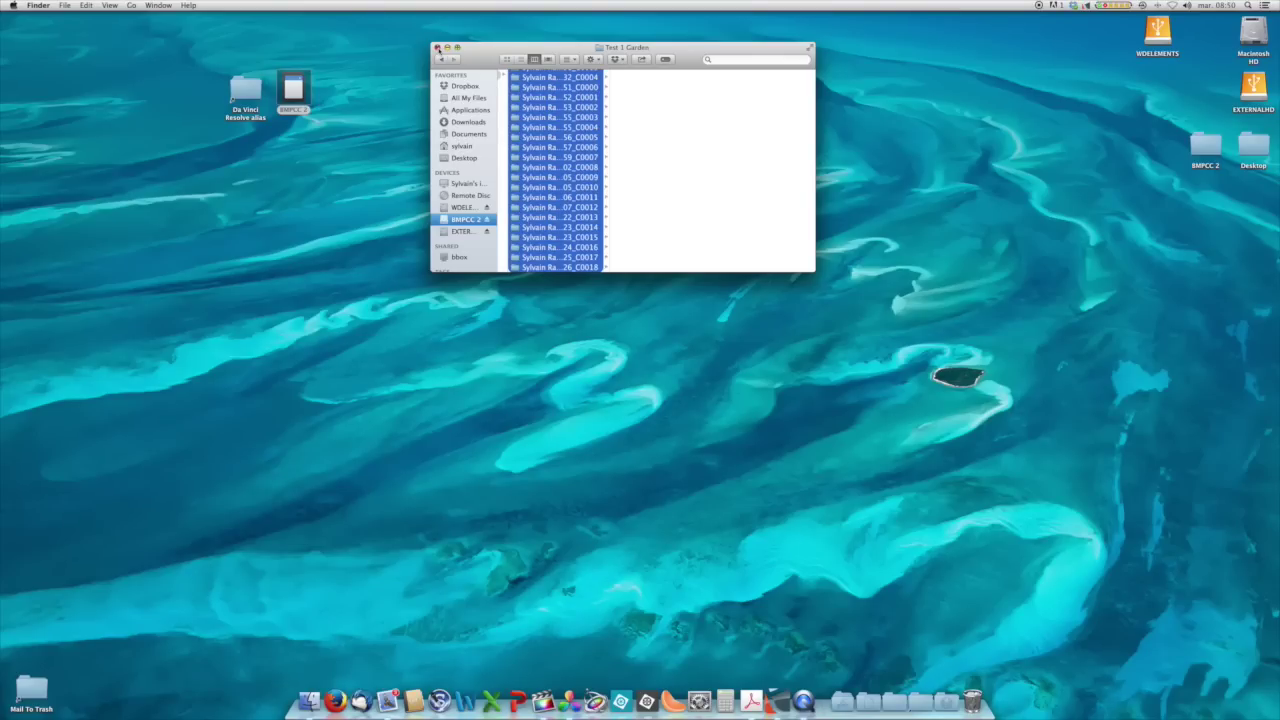
- Close Test 1 Garden, open the desktop BMPCC 2 folder, then the Da Vinci Resolve folder
click(437, 47)
click(1200, 147)
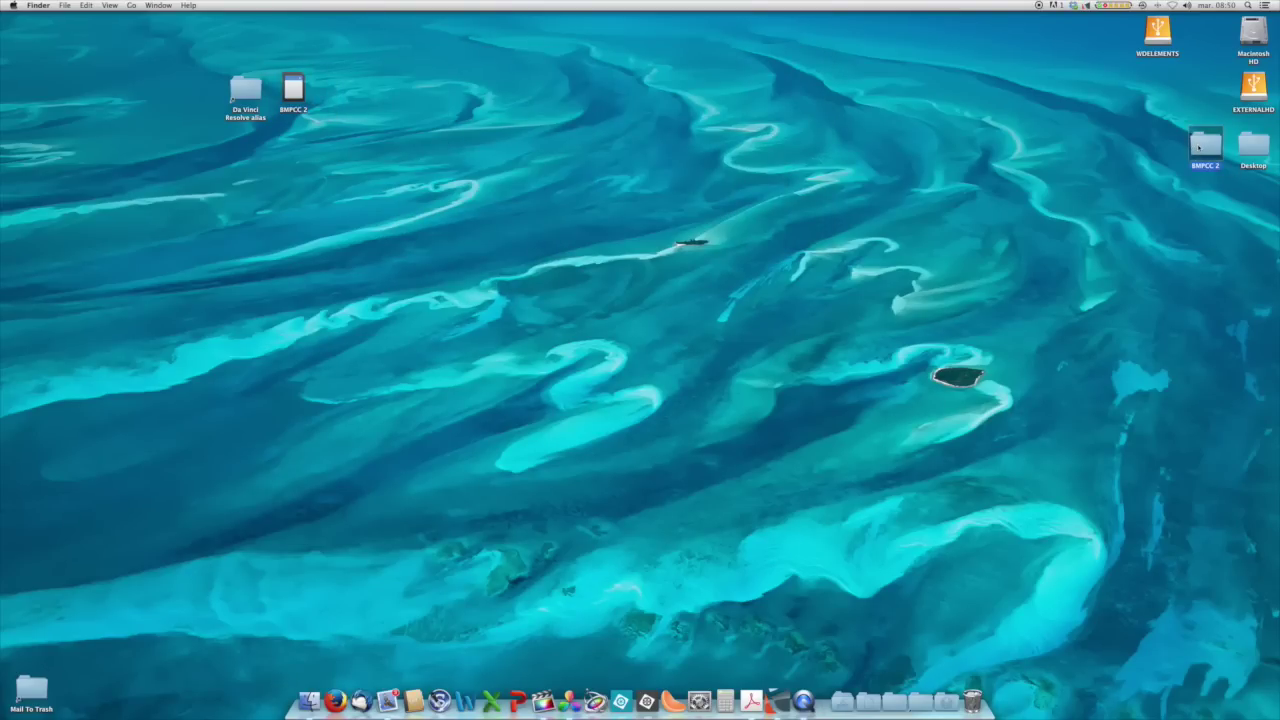
double_click(1198, 147)
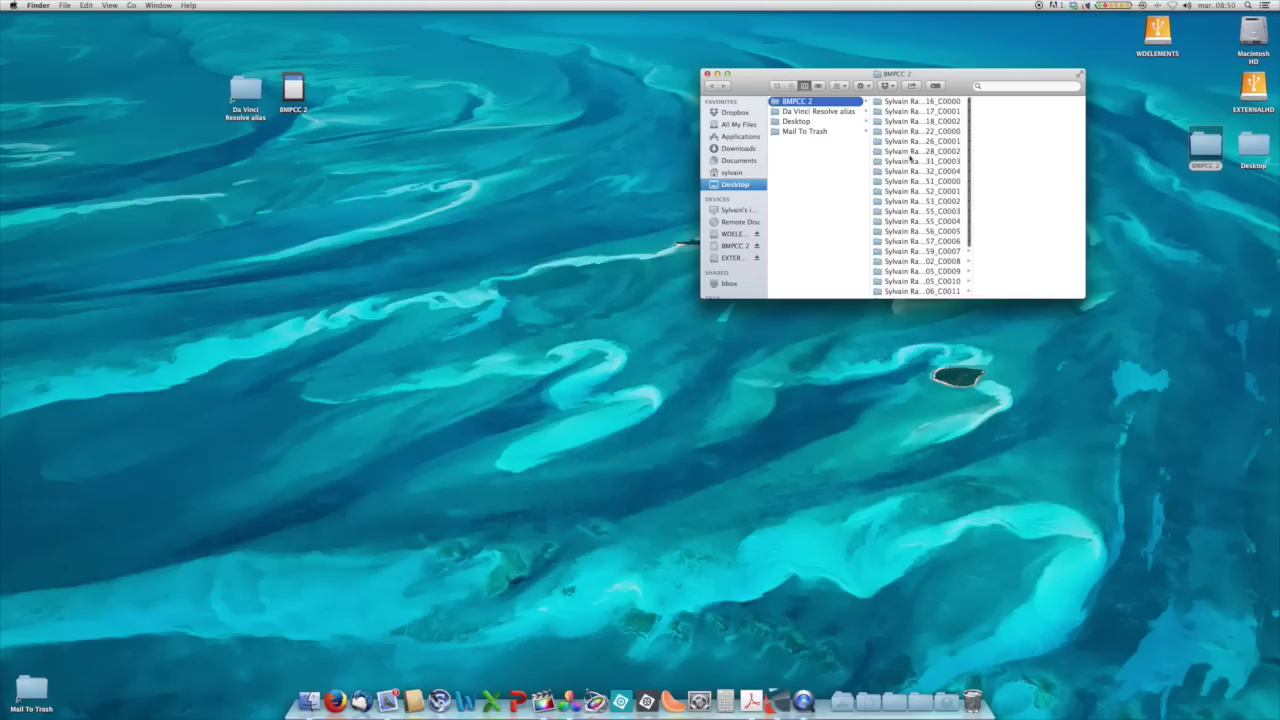
click(902, 103)
scroll(893, 250, down, 3)
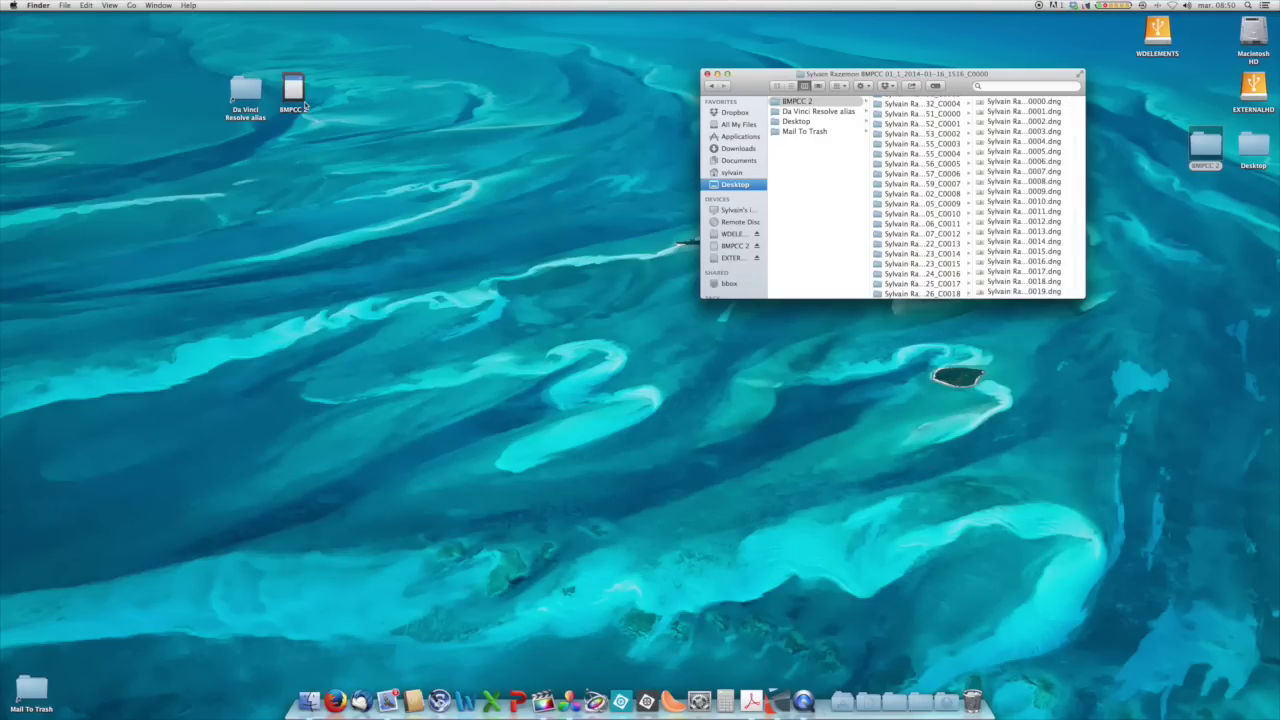
double_click(244, 95)
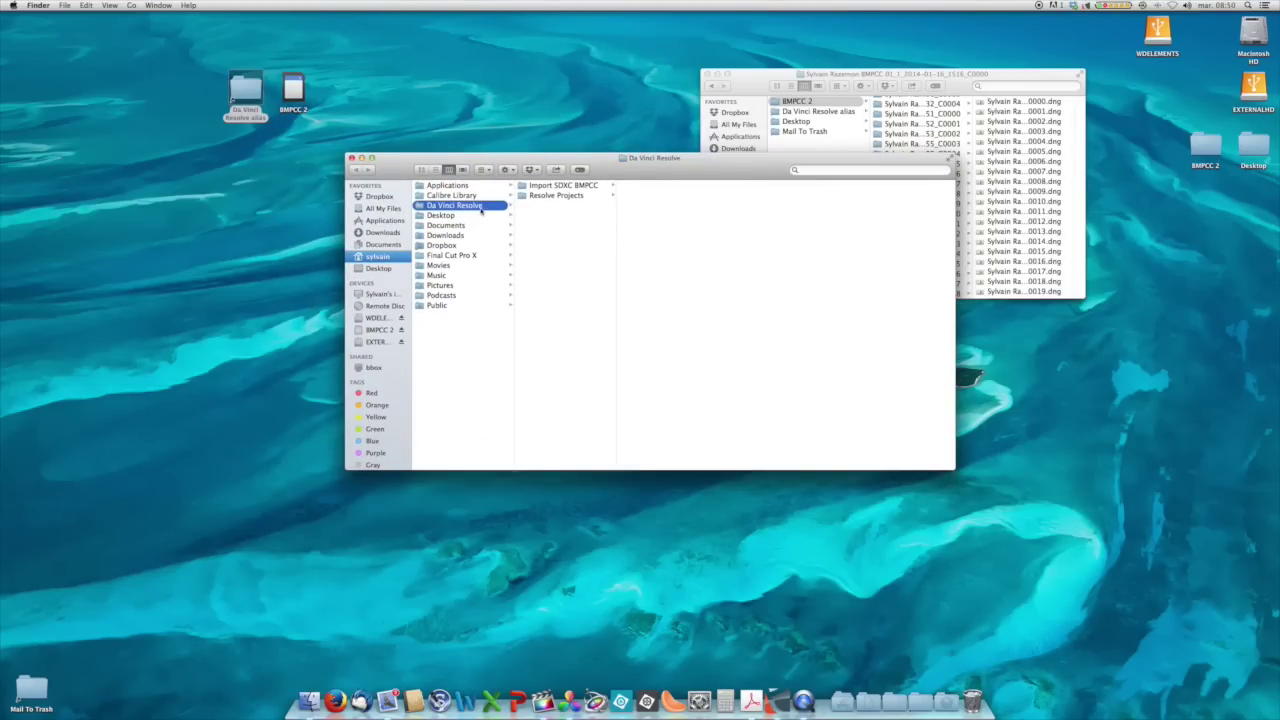
- Create a folder named 'Youtube Tutorial' inside Import SDXC BMPCC
click(566, 189)
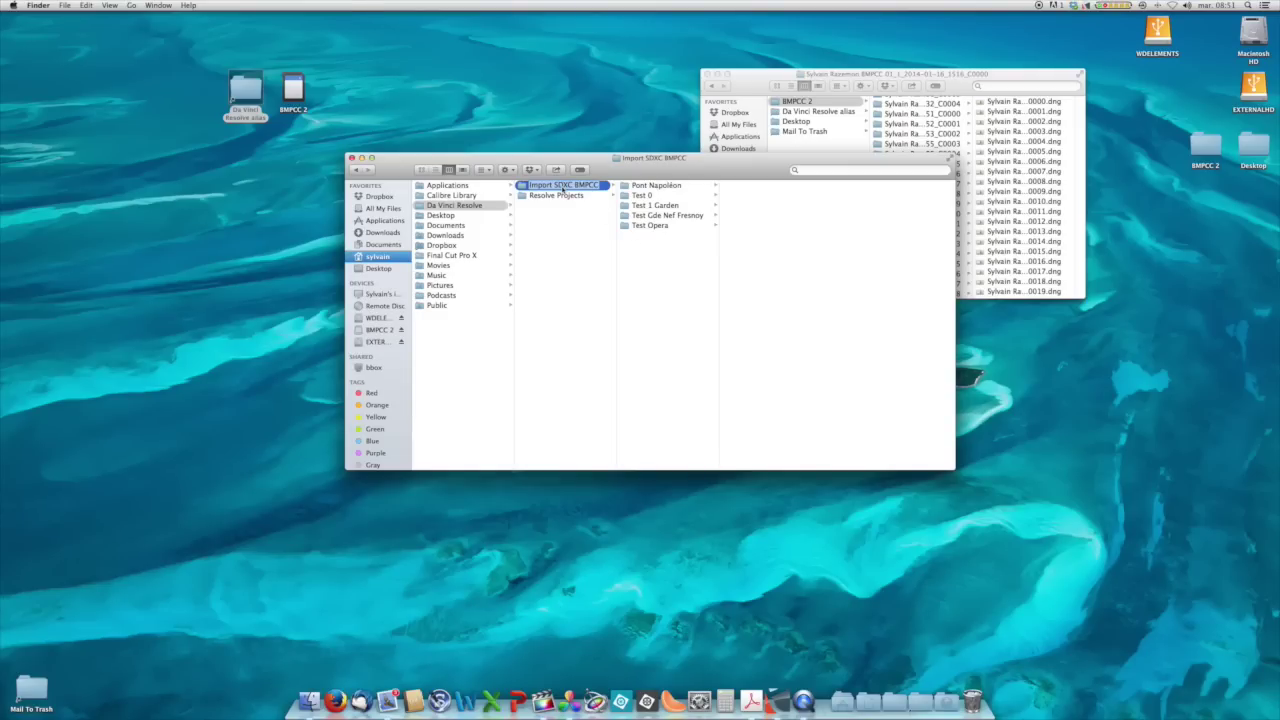
key(shift+super+n)
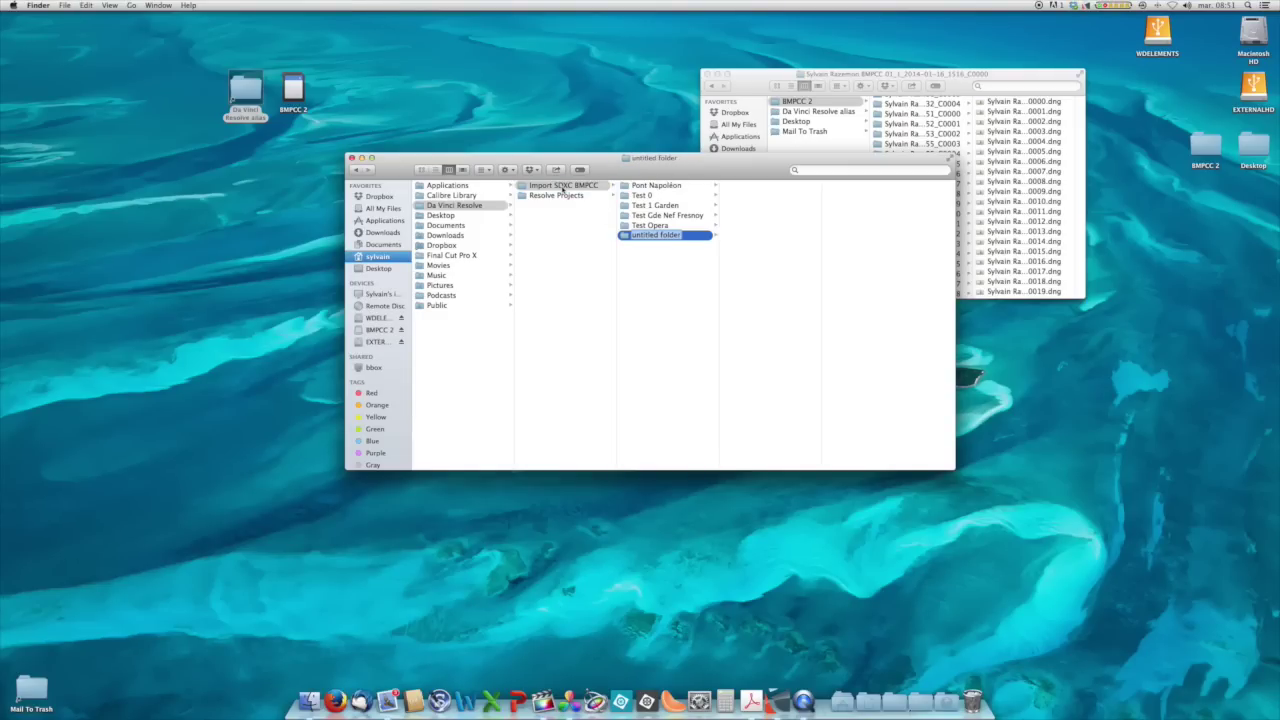
text(T)
key(BackSpace)
text(Youtube Tutorial)
key(Return)
- Add 'Edit Media' and 'RAW Files' subfolders inside Youtube Tutorial
key(super+shift+n)
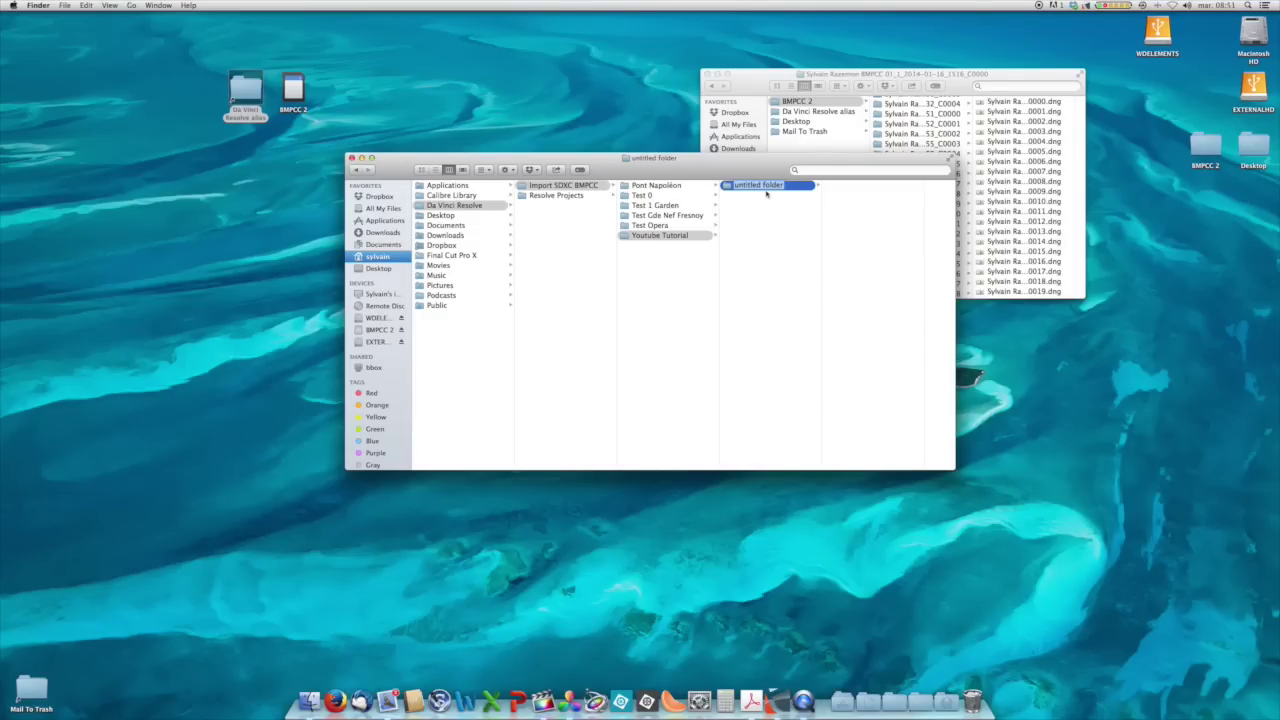
text(Edit Media)
key(Return)
click(628, 234)
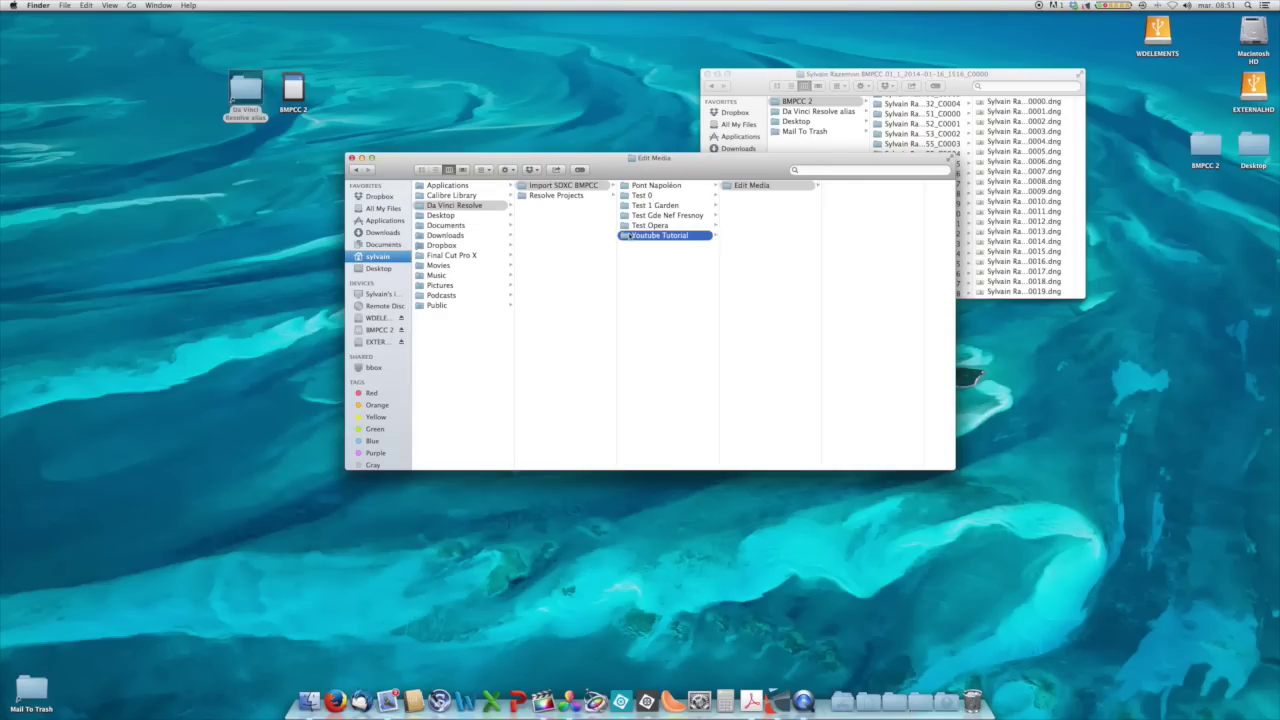
key(super+shift+n)
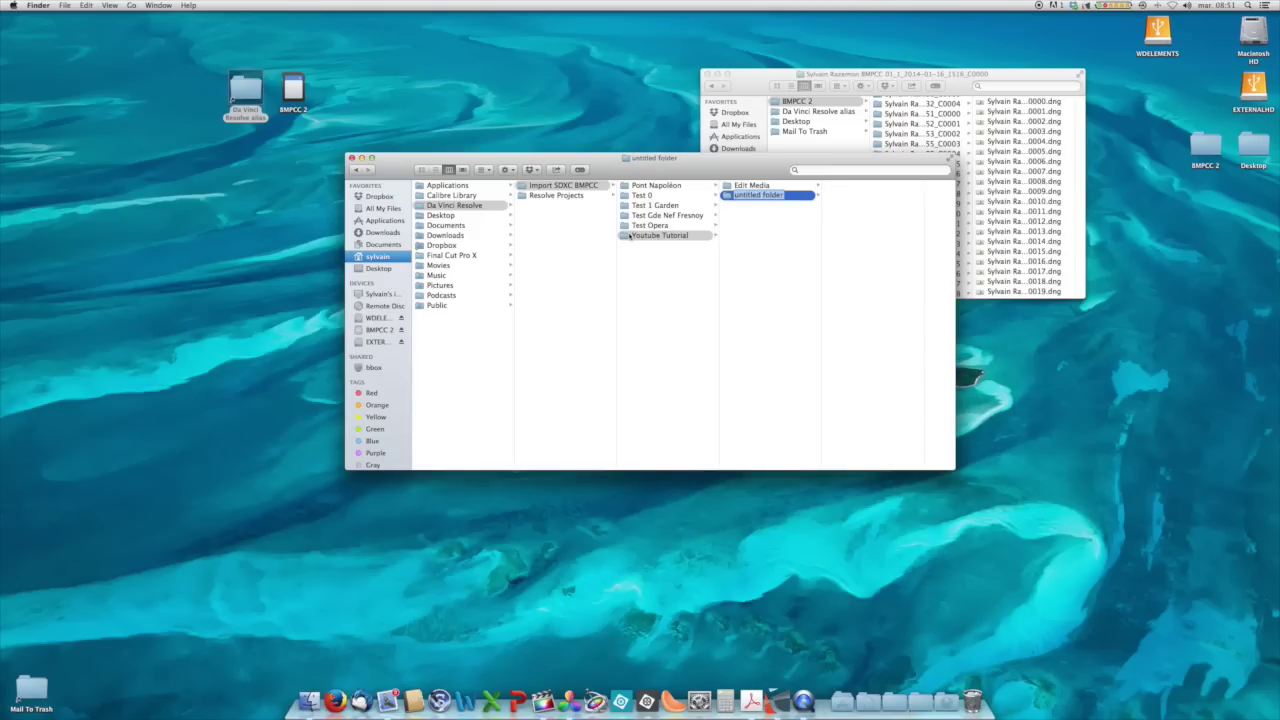
text(RAW Files)
key(Return)
- Copy all BMPCC 2 clip folders into RAW Files, then eject the BMPCC 2 card
drag(650, 158, 410, 165)
scroll(880, 110, up, 3)
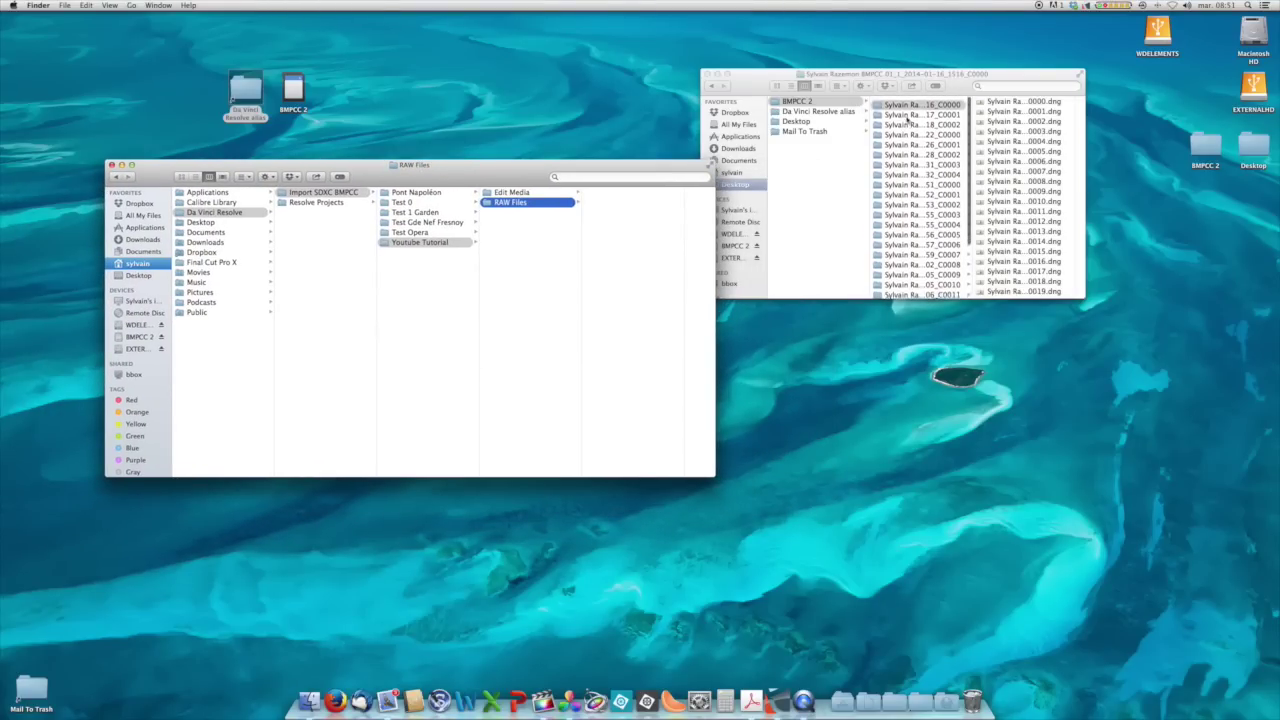
click(884, 105)
scroll(890, 200, down, 3)
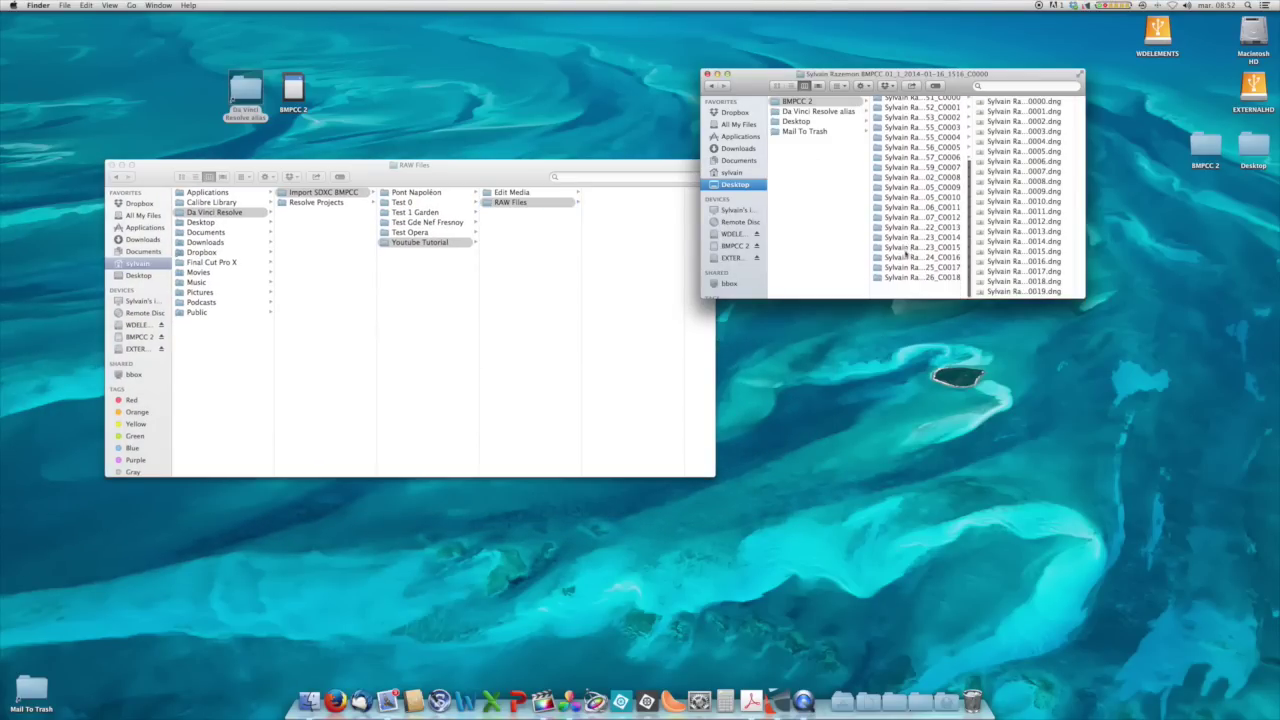
shift+click(898, 294)
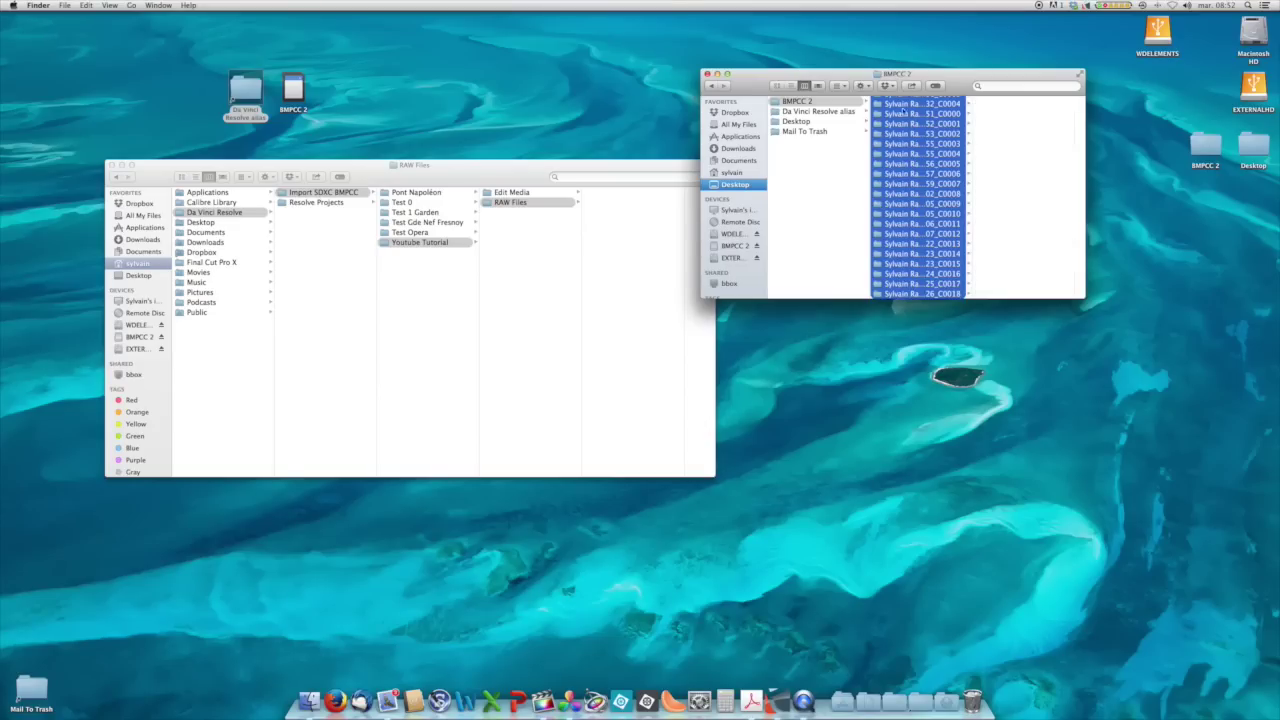
drag(903, 110, 610, 245)
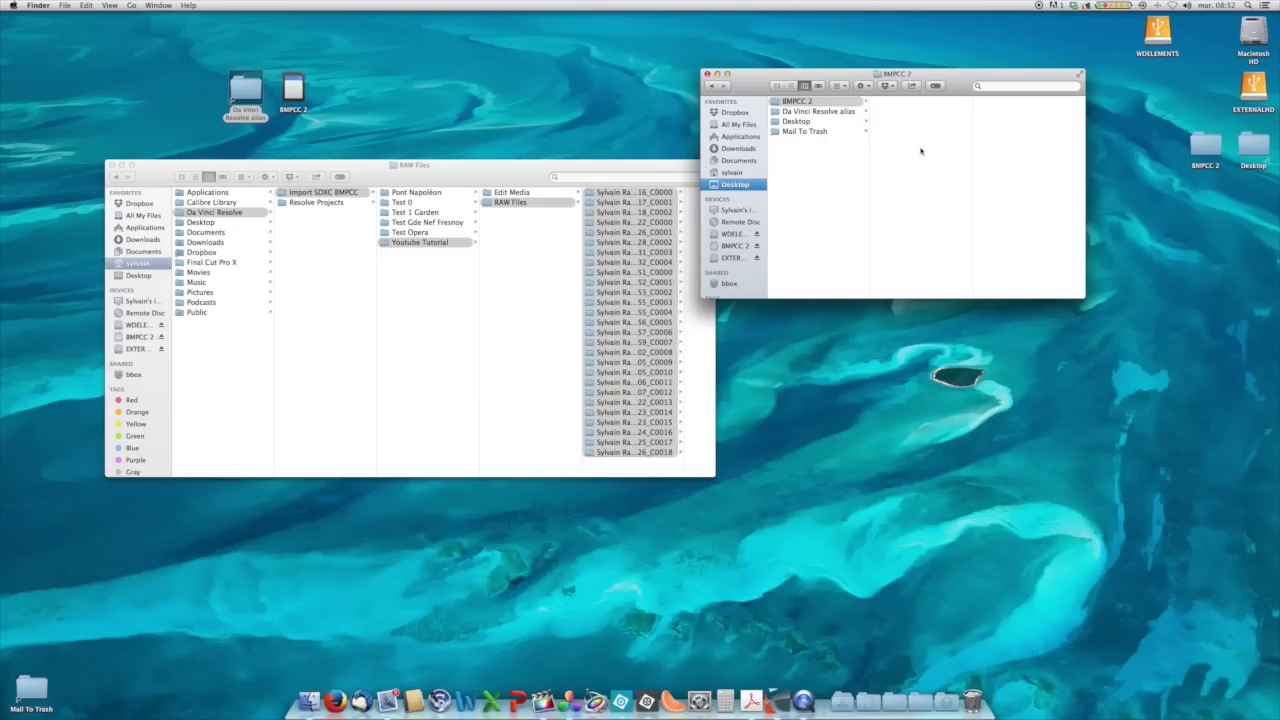
click(707, 74)
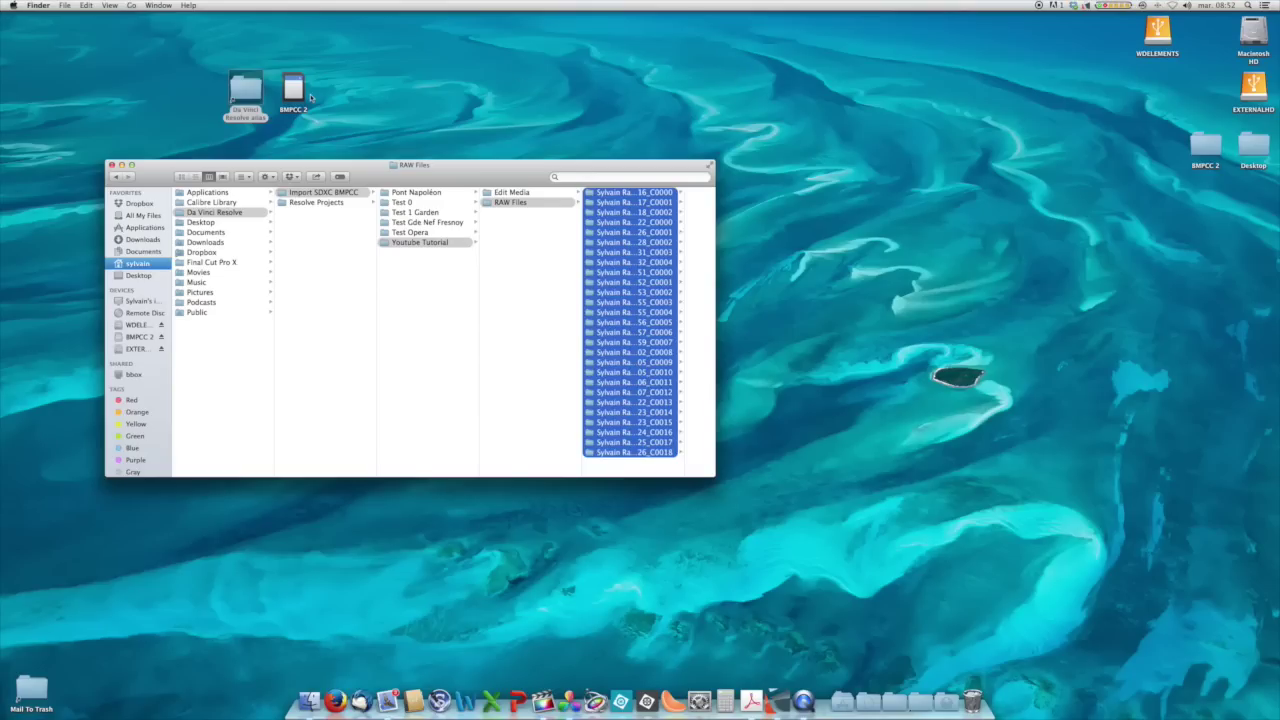
drag(293, 90, 975, 700)
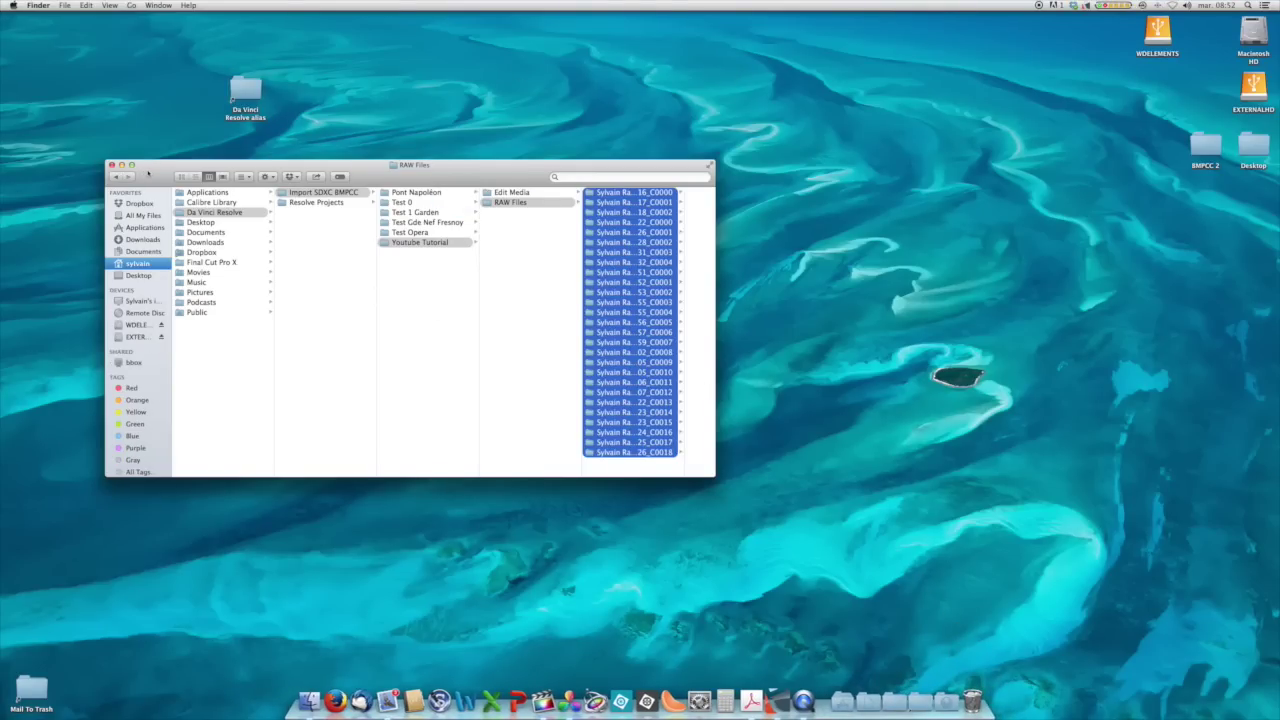
- Preview DNG frames 0004, 0010 and 0013 in the clip folder ending 22_C0000
drag(148, 173, 365, 91)
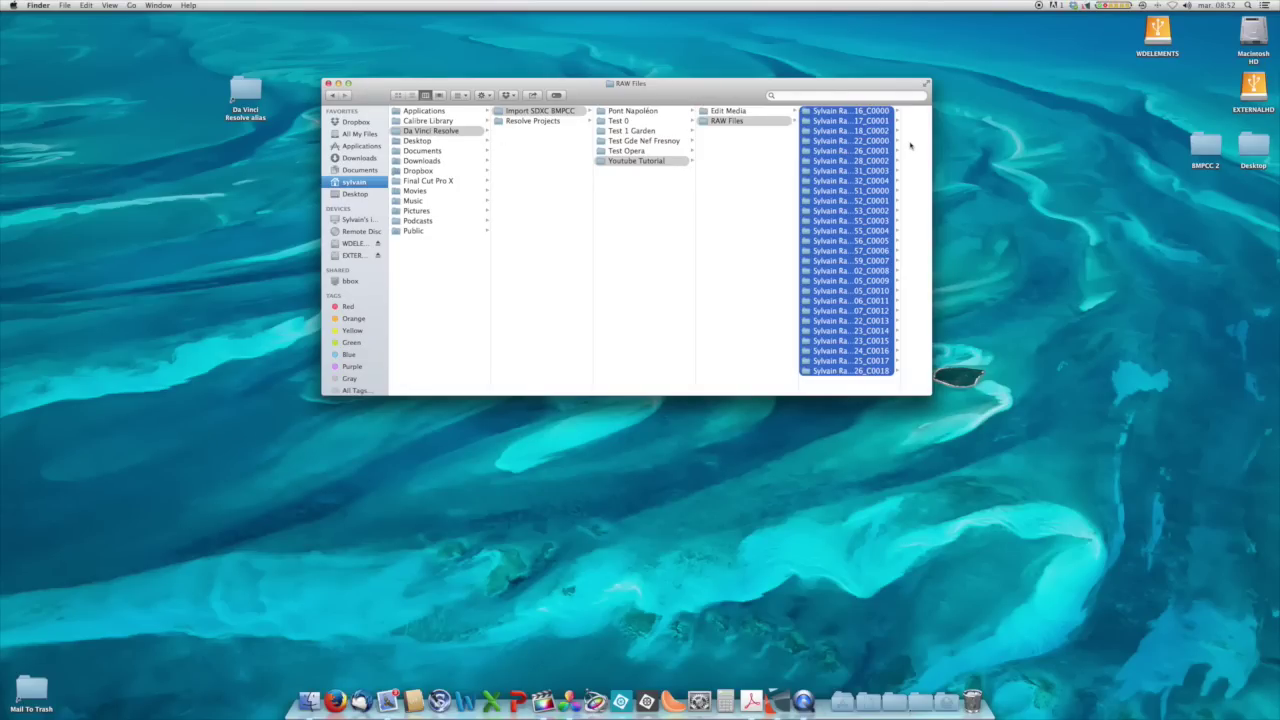
click(848, 140)
click(892, 150)
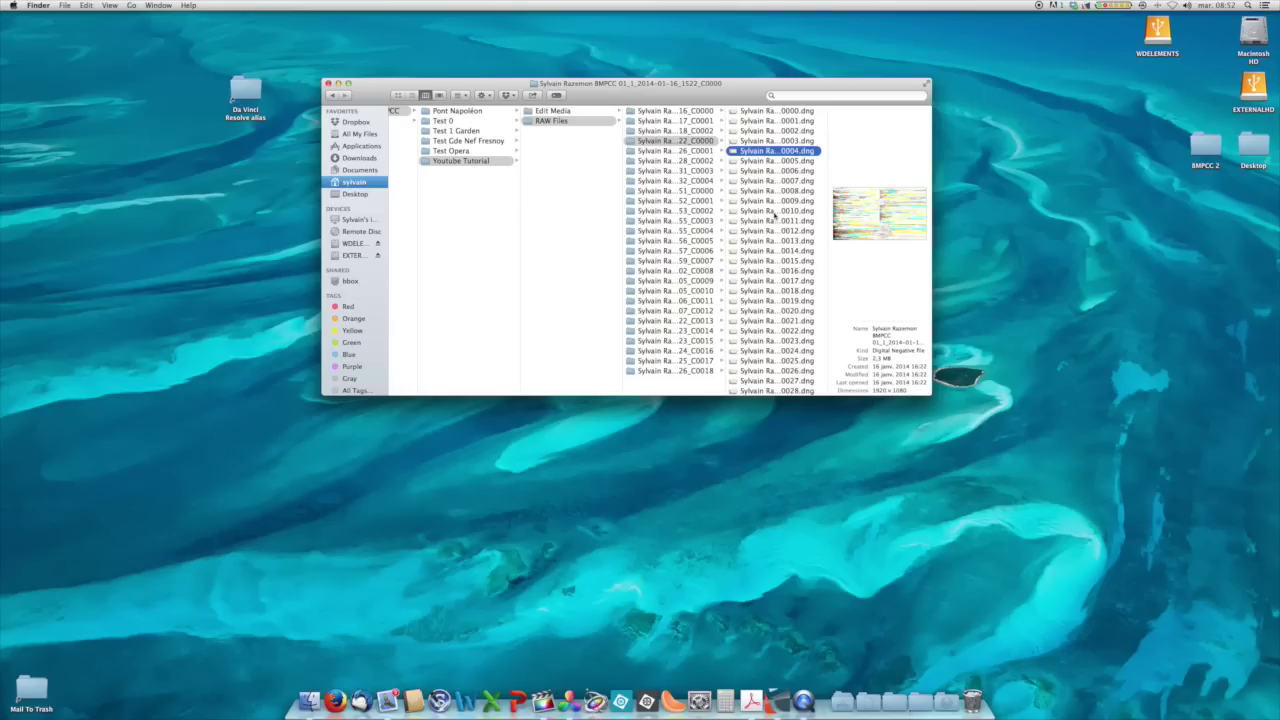
click(775, 211)
click(770, 240)
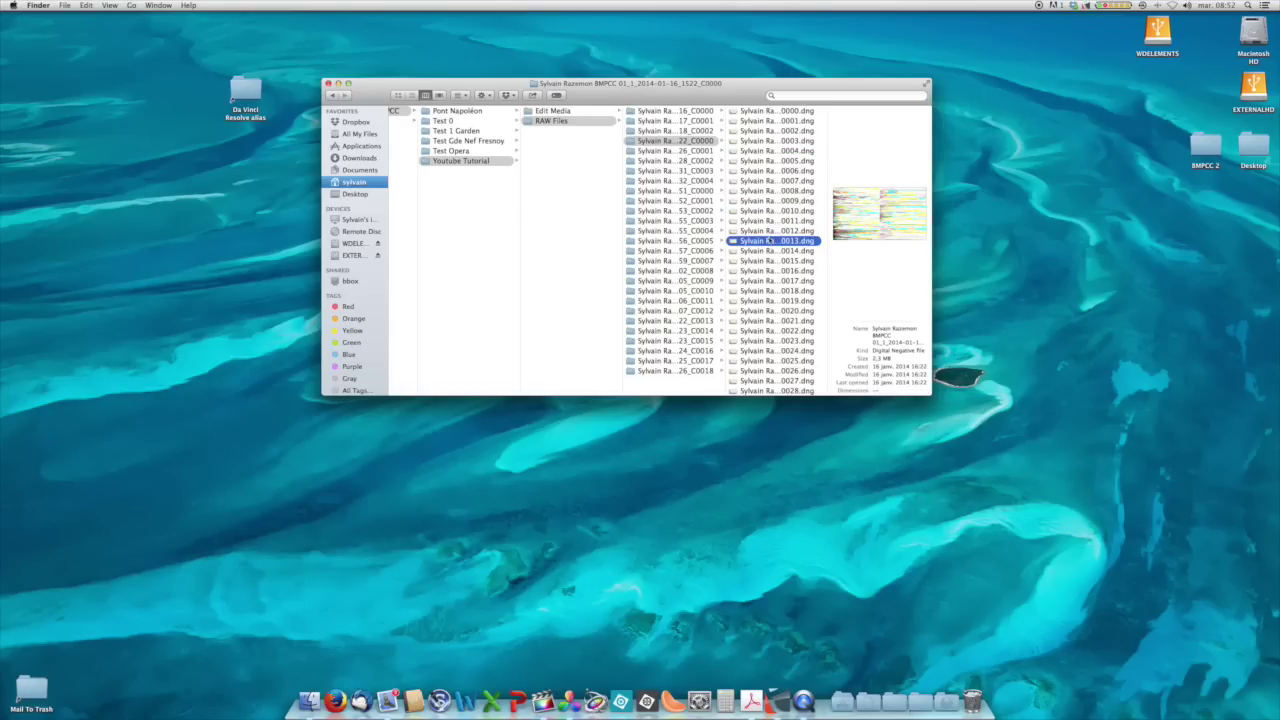
drag(705, 104, 712, 141)
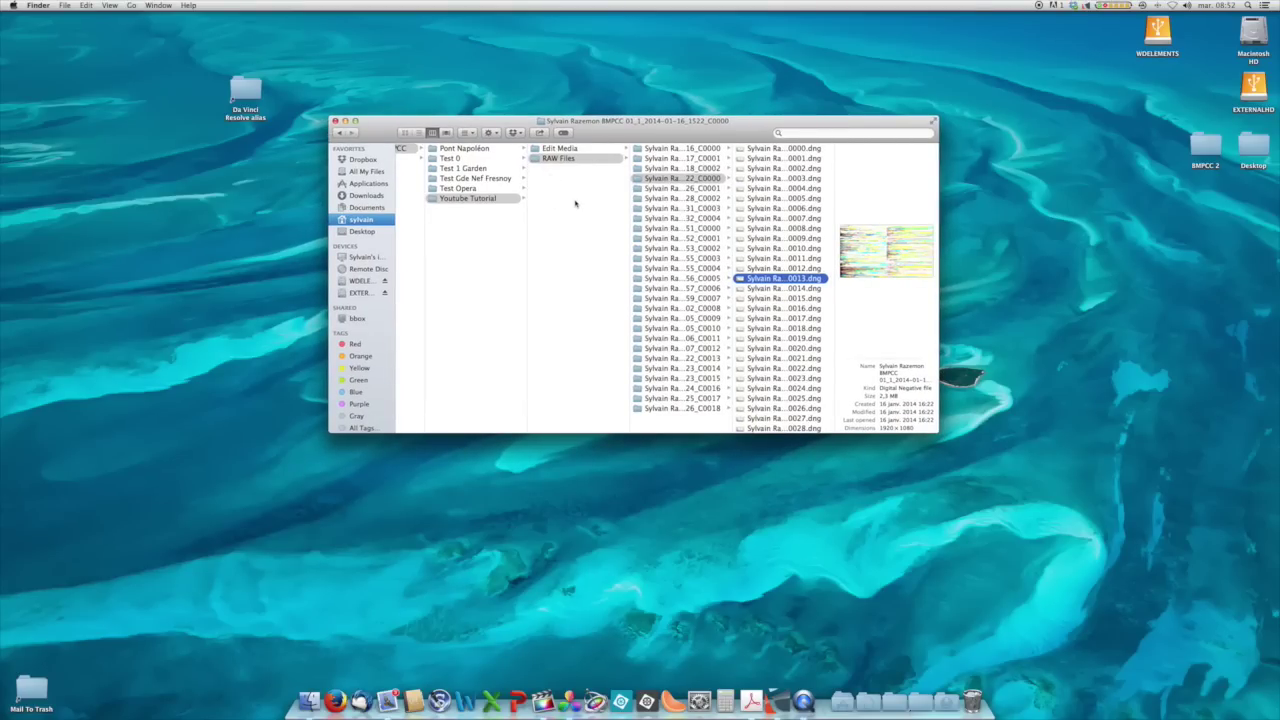
- Compare the empty Edit Media folder with RAW Files' clip folders, then switch to DaVinci Resolve
click(608, 221)
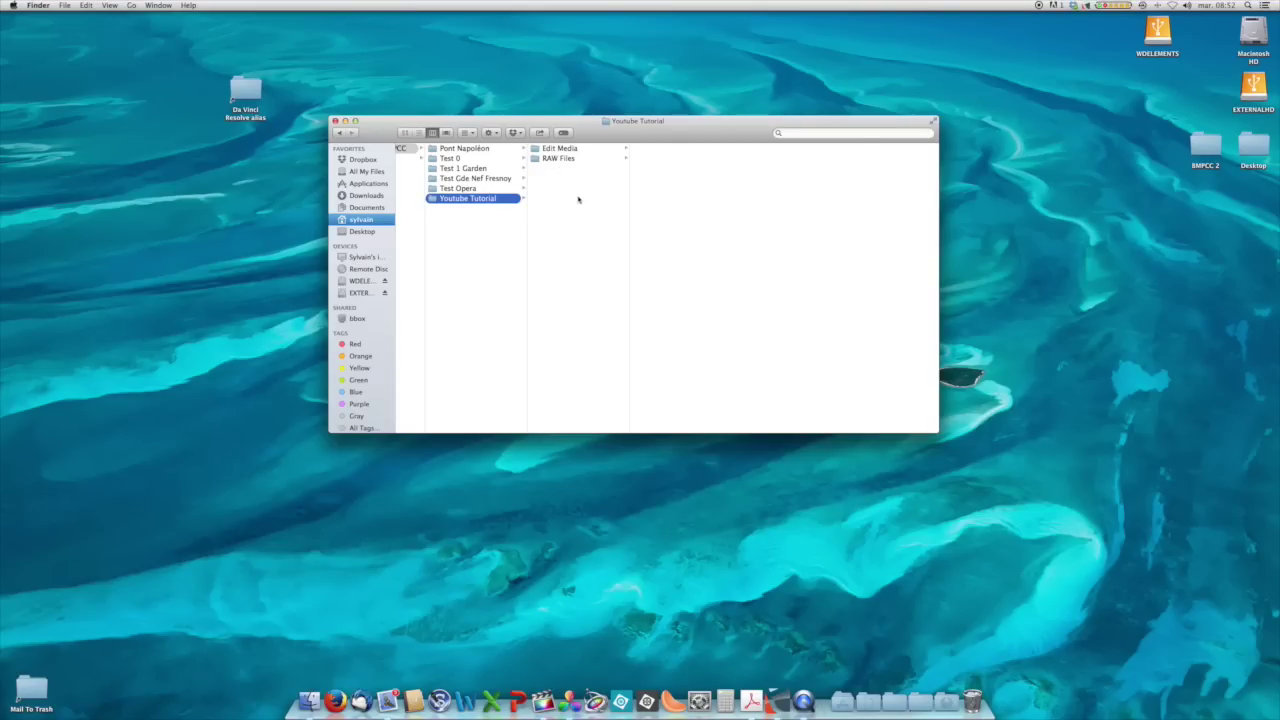
drag(569, 190, 538, 148)
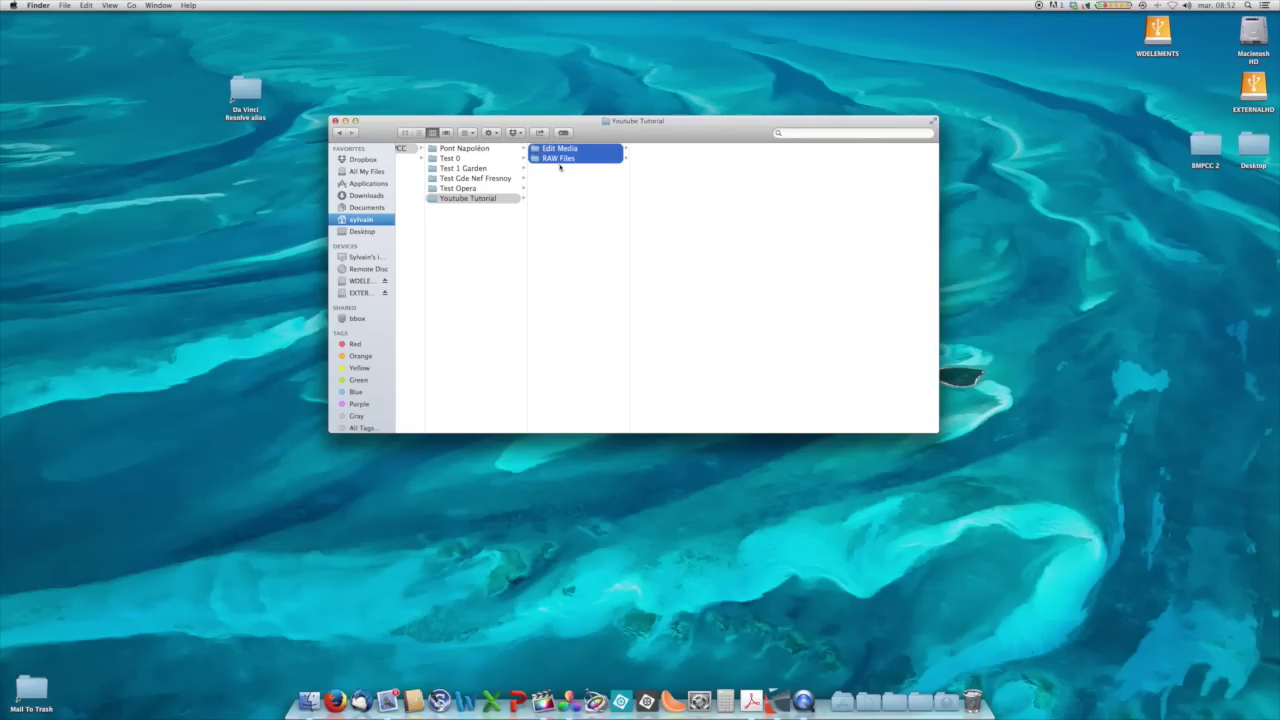
click(551, 168)
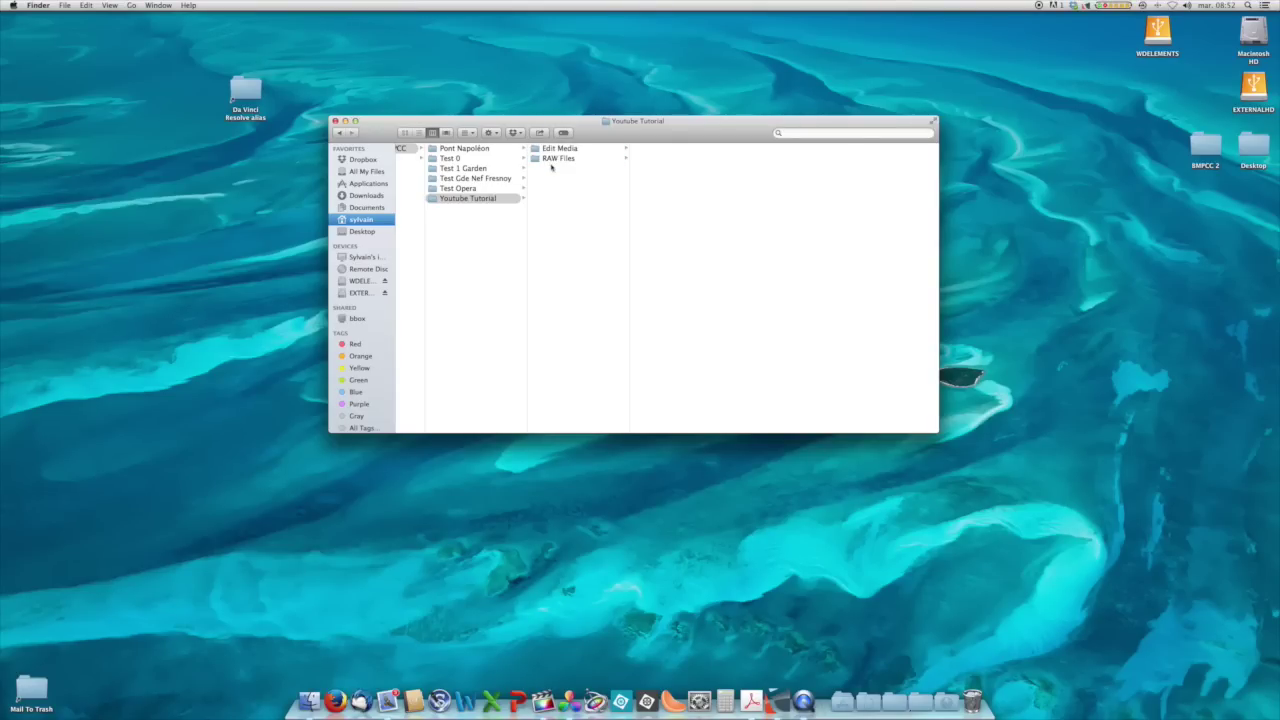
click(552, 150)
click(552, 159)
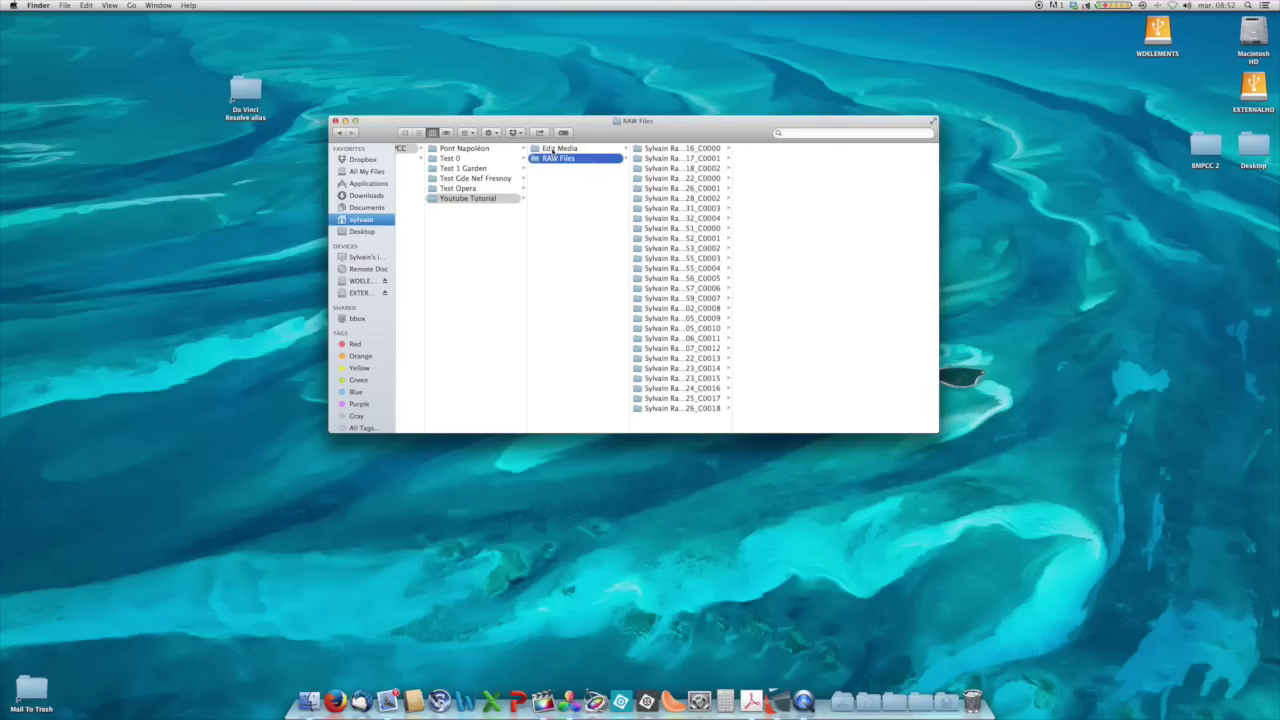
click(552, 150)
click(553, 160)
click(555, 151)
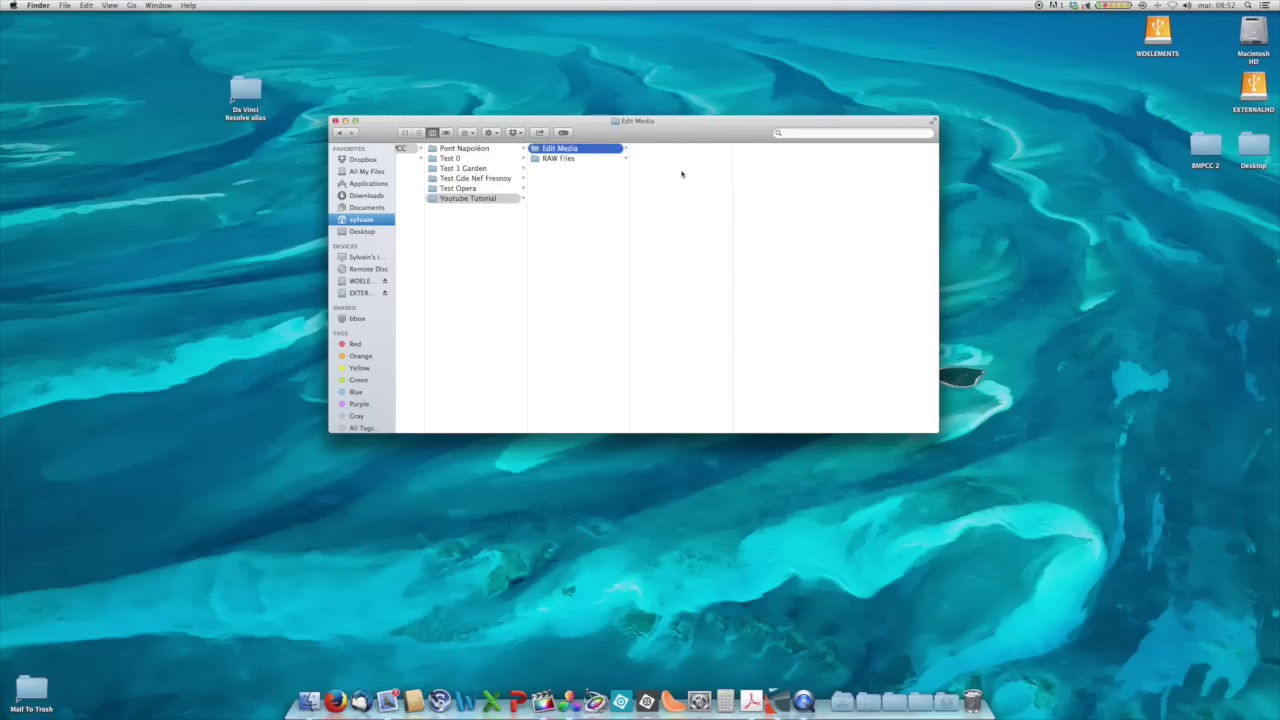
key(super+Tab)
key(super+Tab)
key(super+Tab)
key(super+Tab)
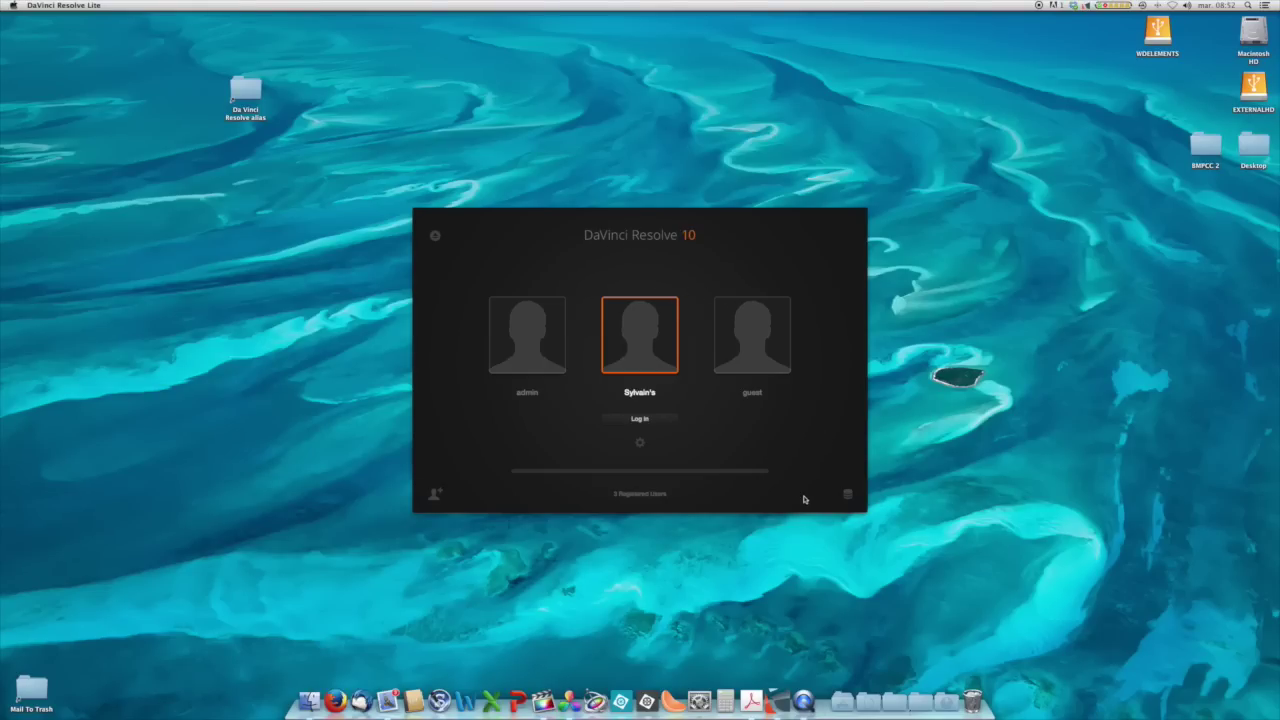
- Check the Database Manager, close it, and log in to the user profile
click(847, 494)
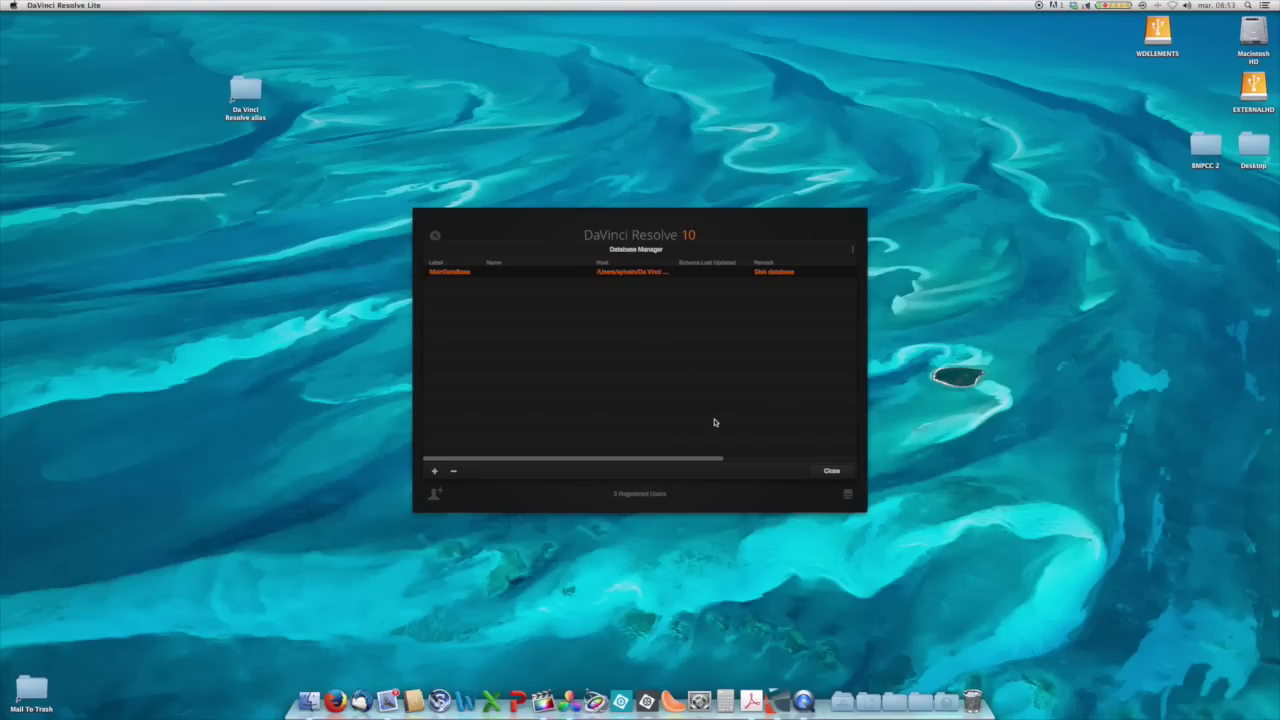
click(829, 472)
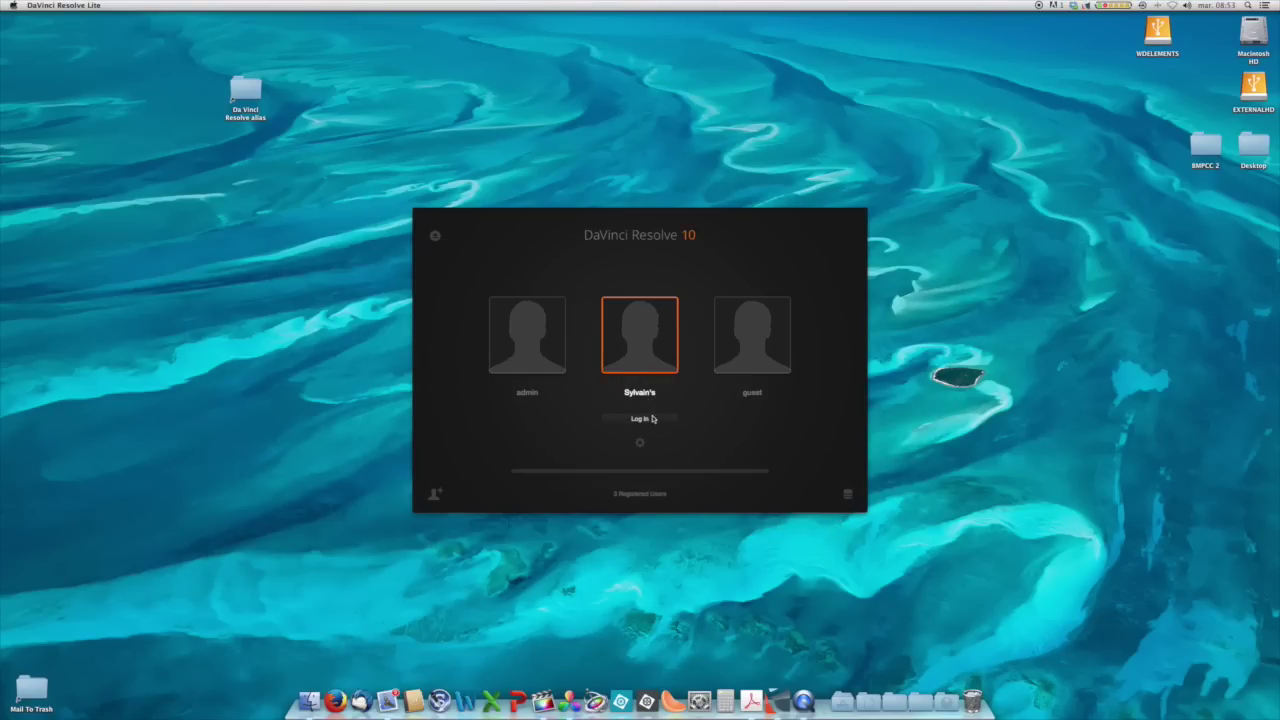
click(643, 421)
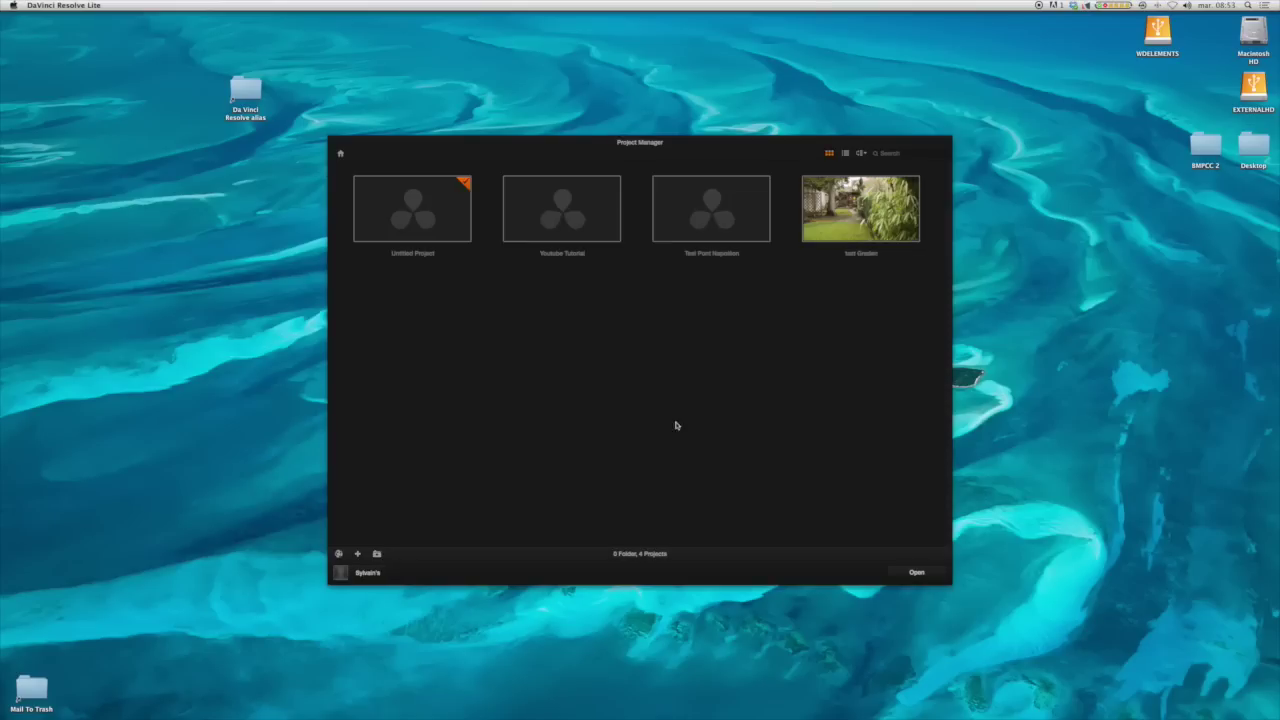
- Open Untitled Project and expand Import SDXC BMPCC down to Youtube Tutorial's Edit Media folder
double_click(425, 209)
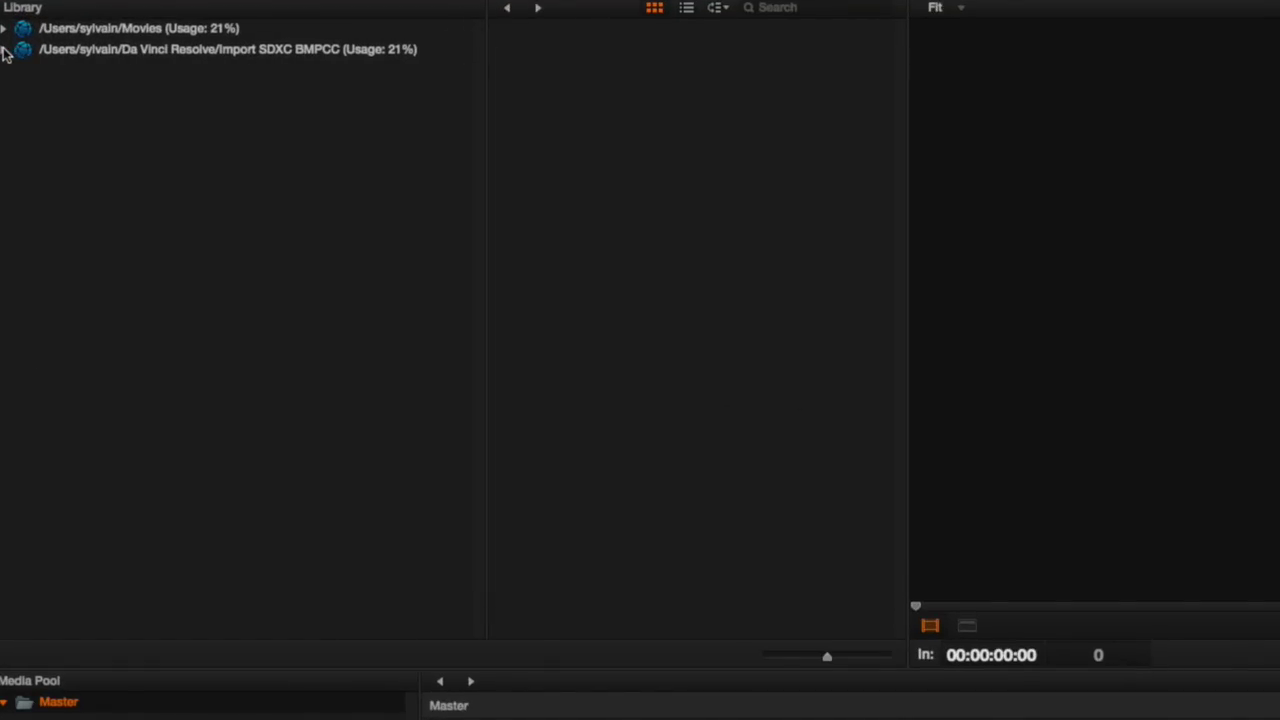
click(9, 49)
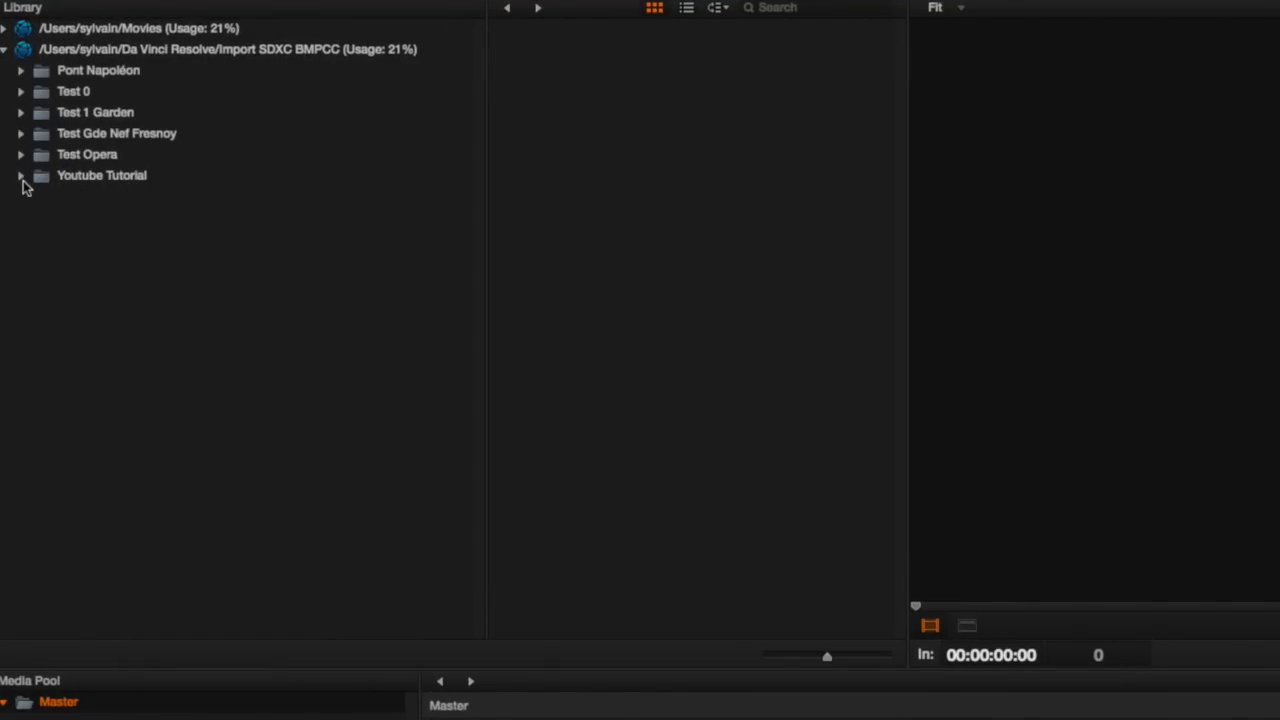
click(22, 177)
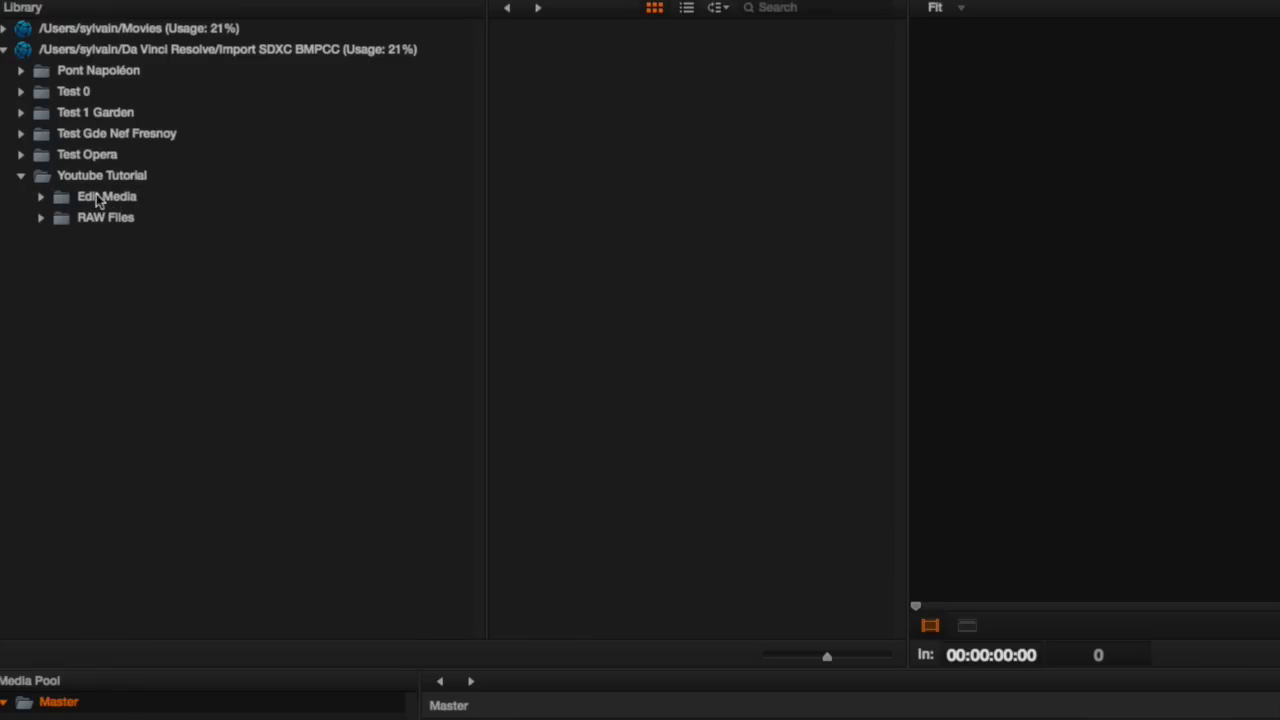
click(99, 200)
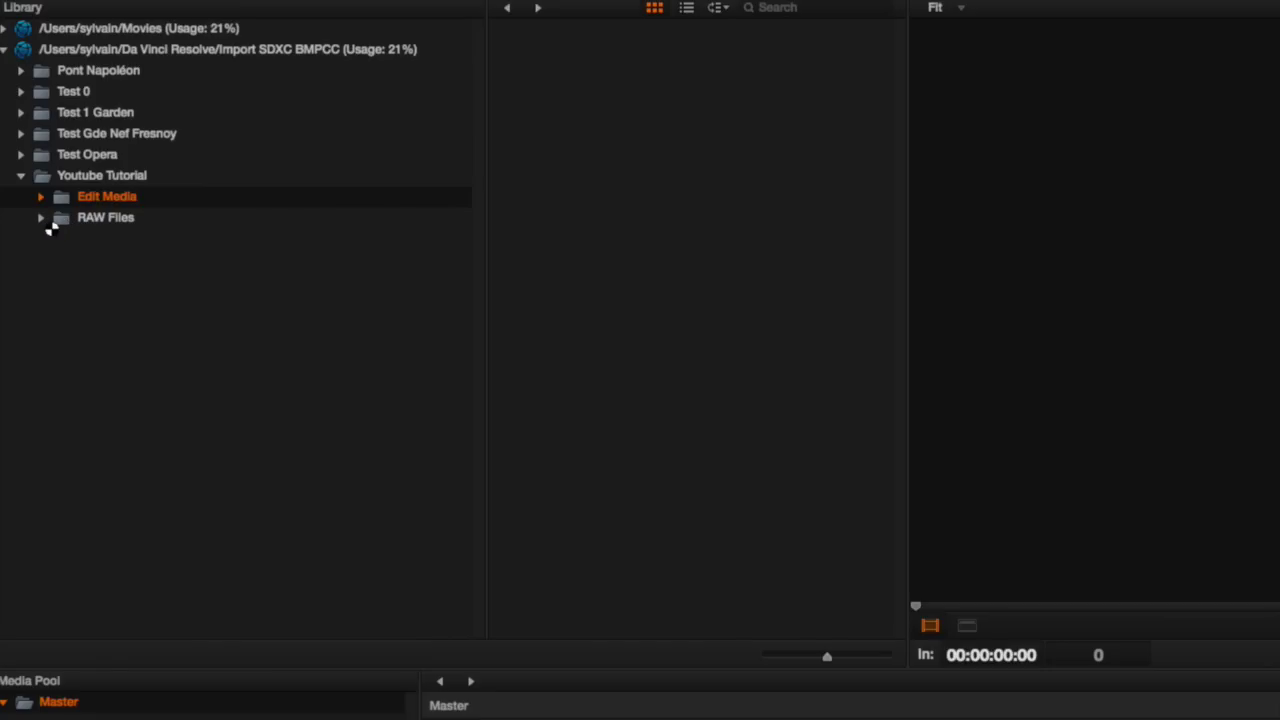
- Show the RAW Files clips and preview the garden, door and hedge clips, playing one
click(116, 224)
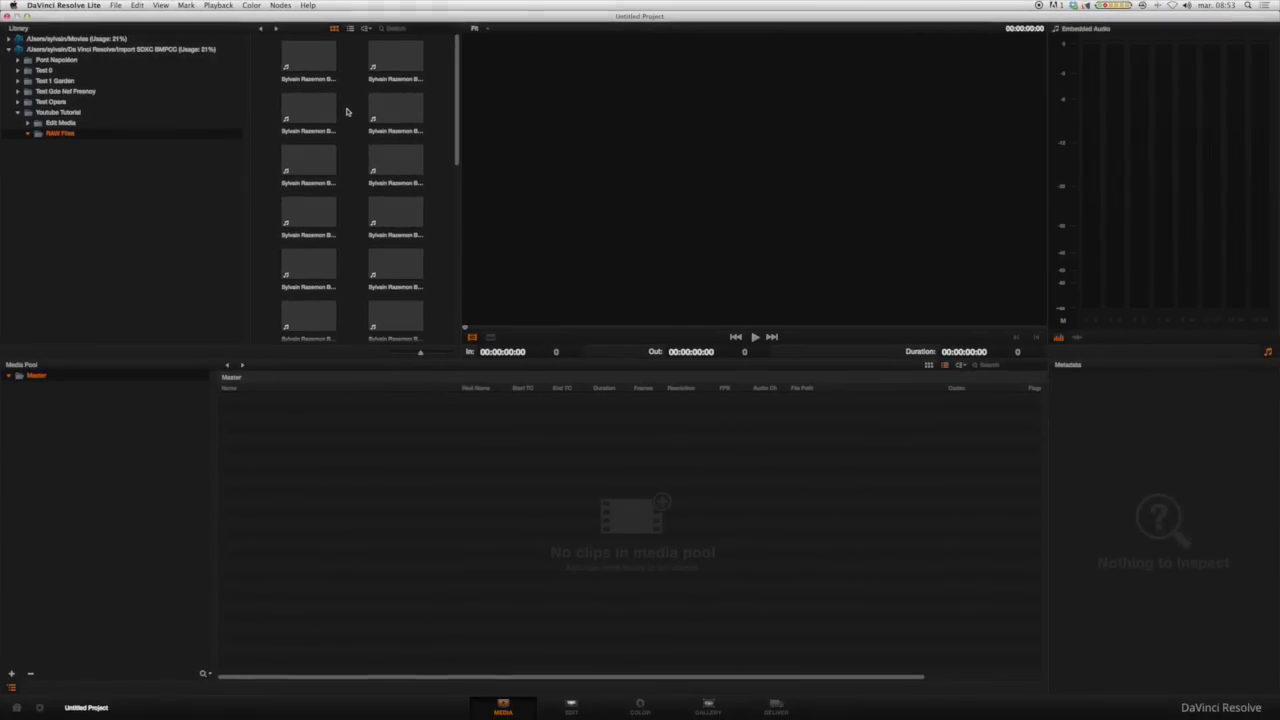
click(393, 113)
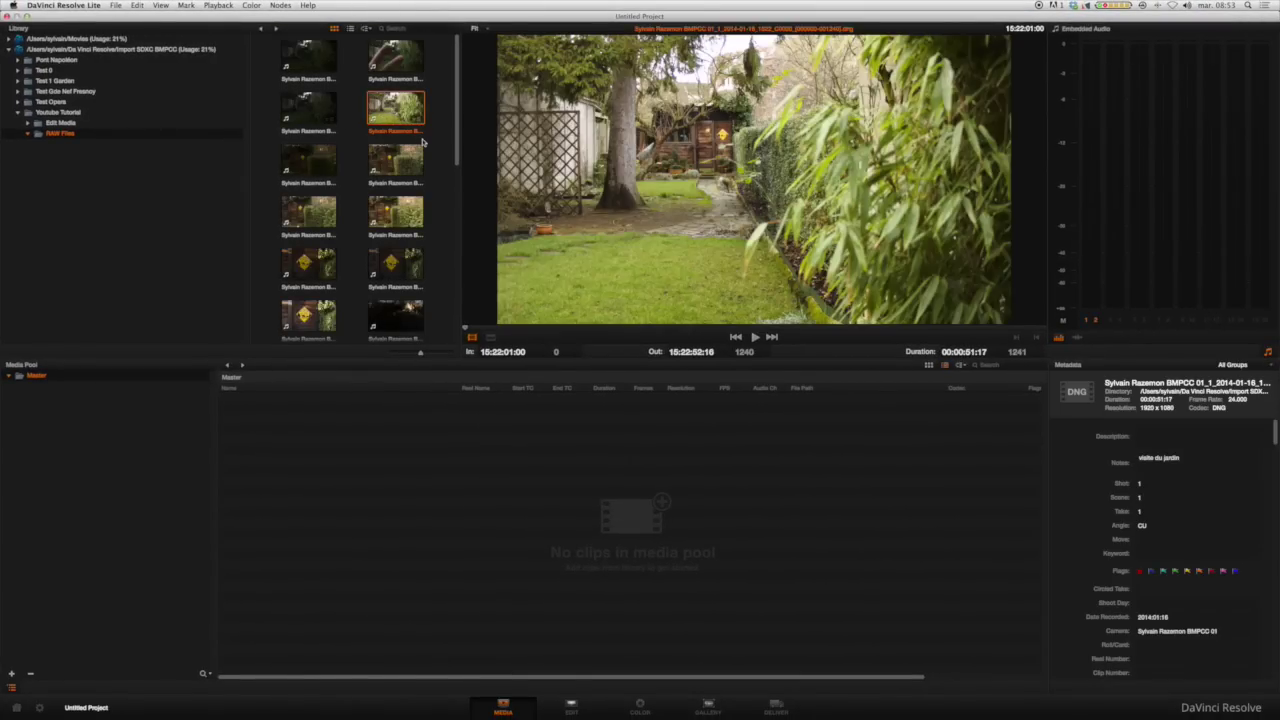
click(405, 162)
click(322, 166)
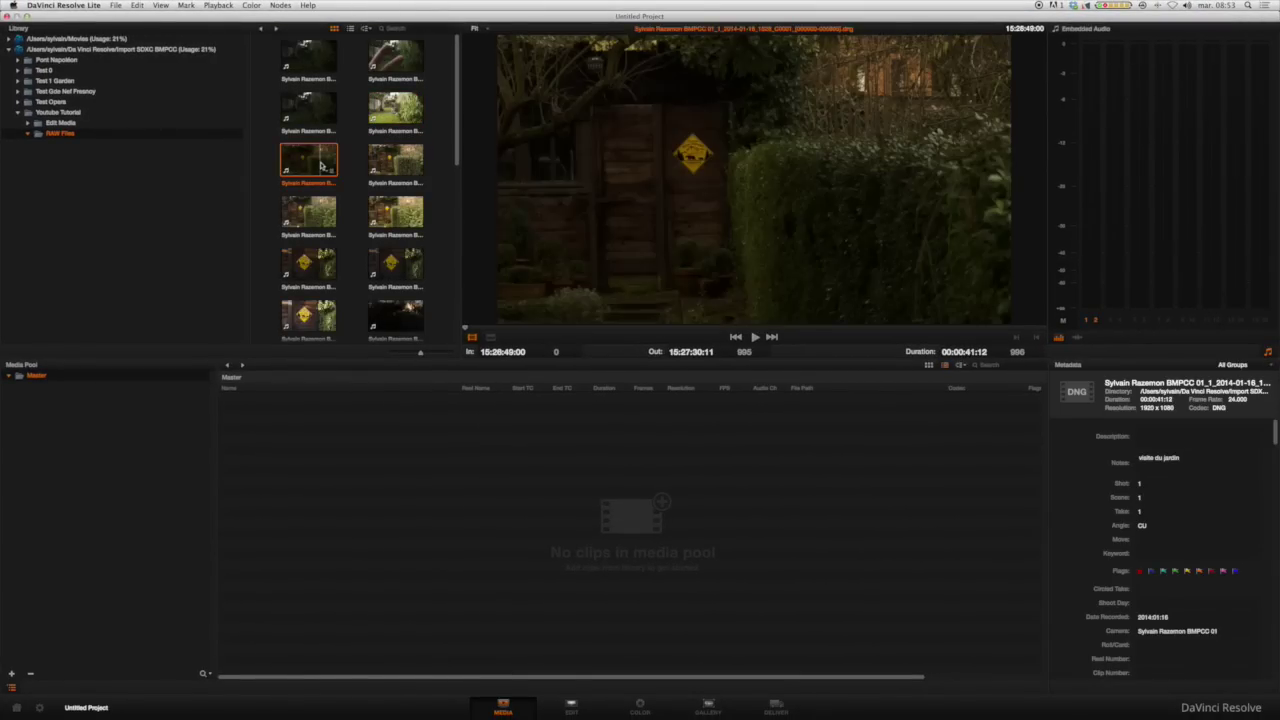
click(414, 220)
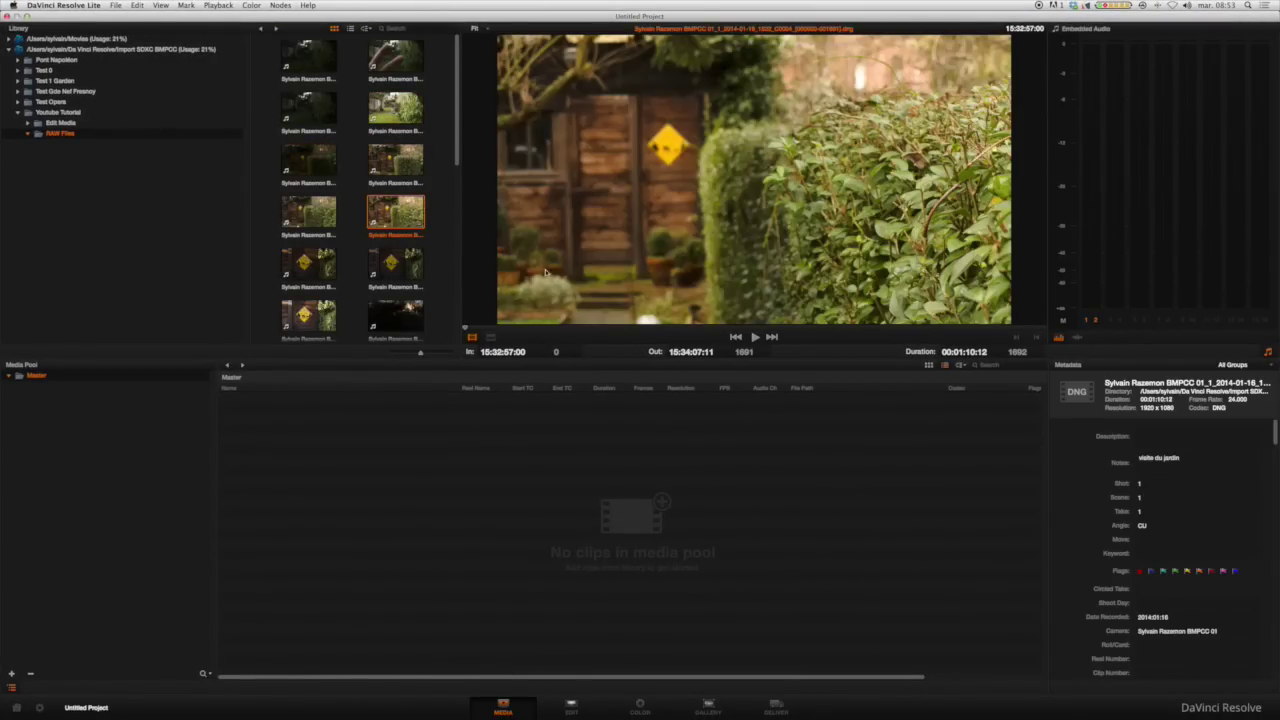
click(757, 338)
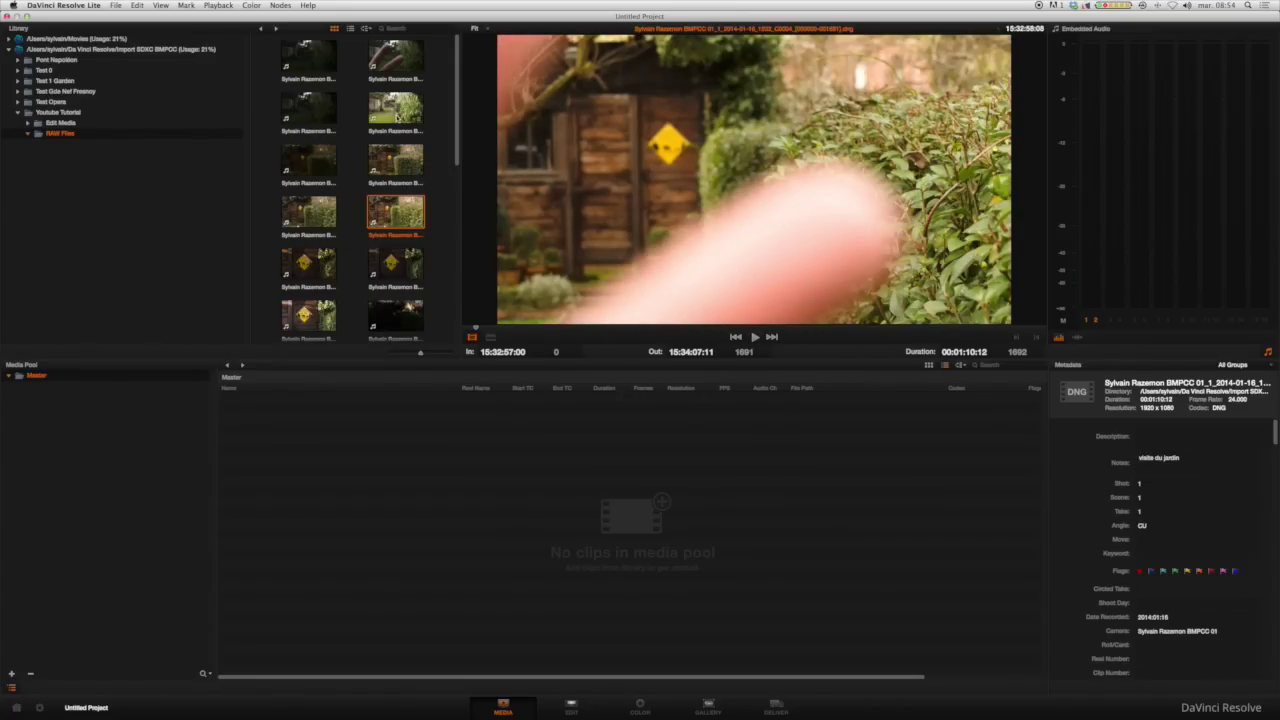
- Compare the dark garden clip with the bright garden clip
click(313, 65)
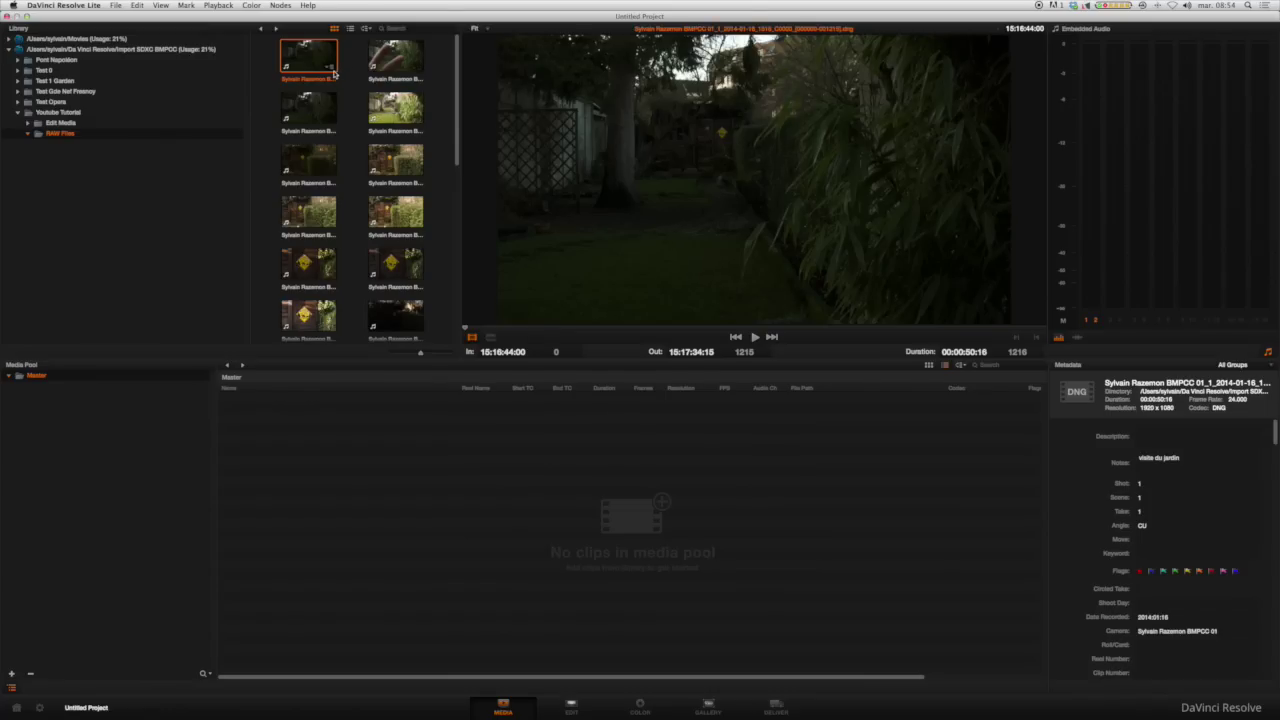
click(397, 112)
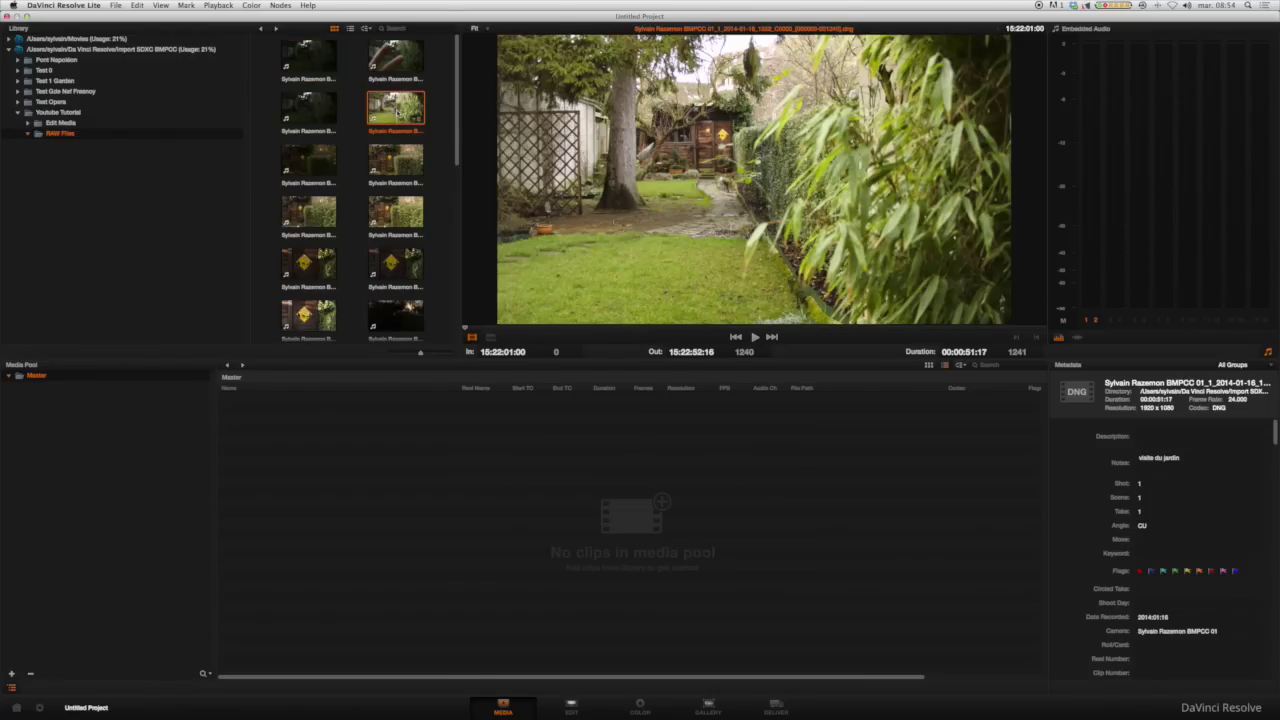
click(311, 60)
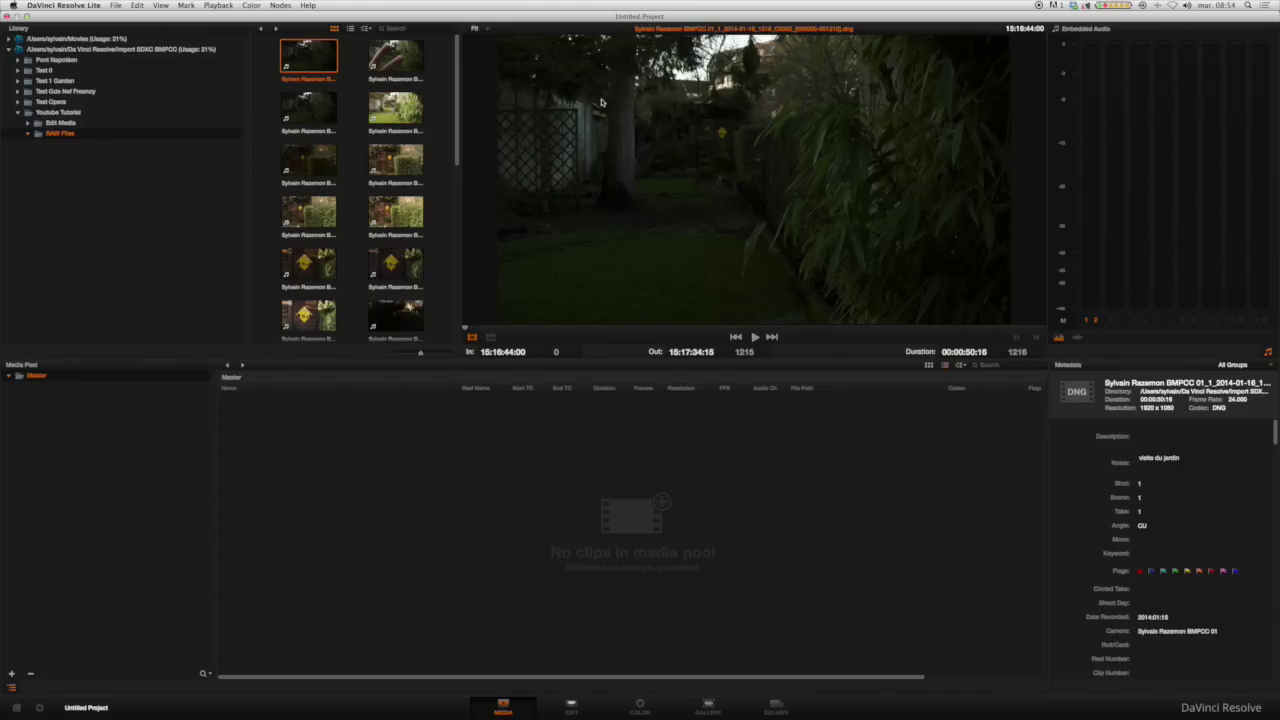
click(403, 116)
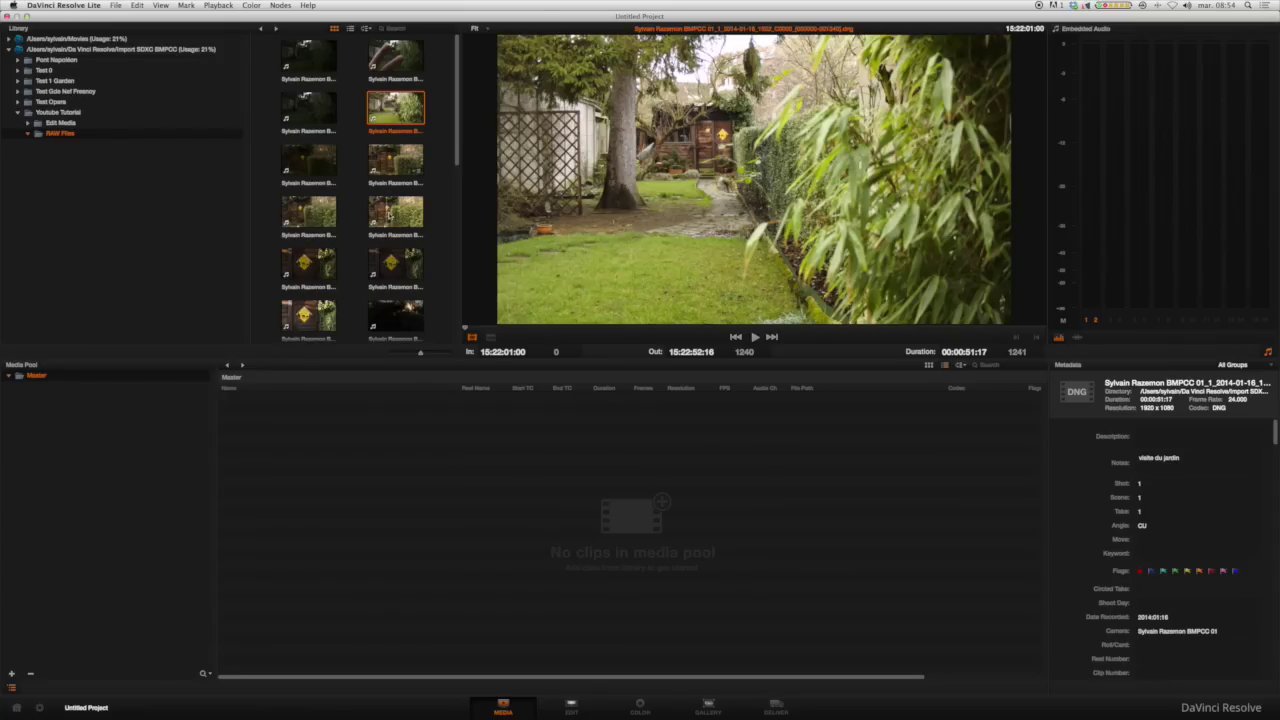
- Add the hedge and sign, another clip and the blue-sky clip to the selection
super+click(393, 213)
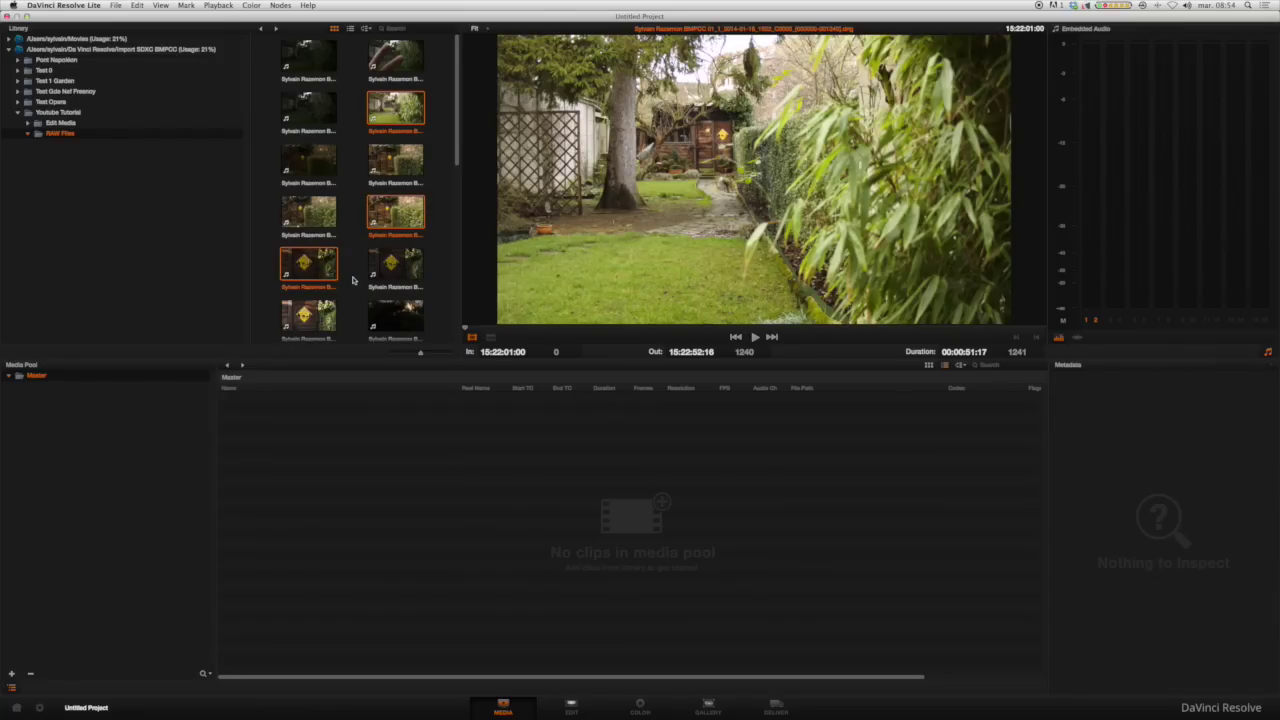
scroll(340, 265, down, 10)
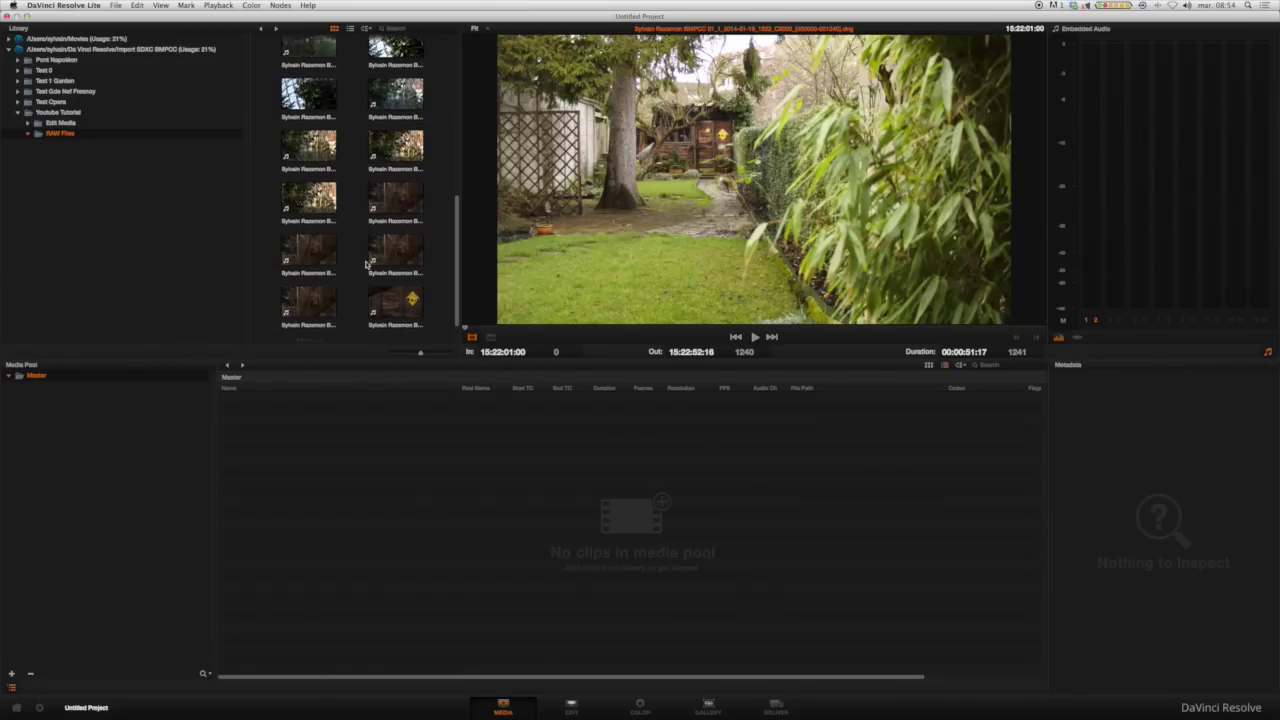
click(387, 198)
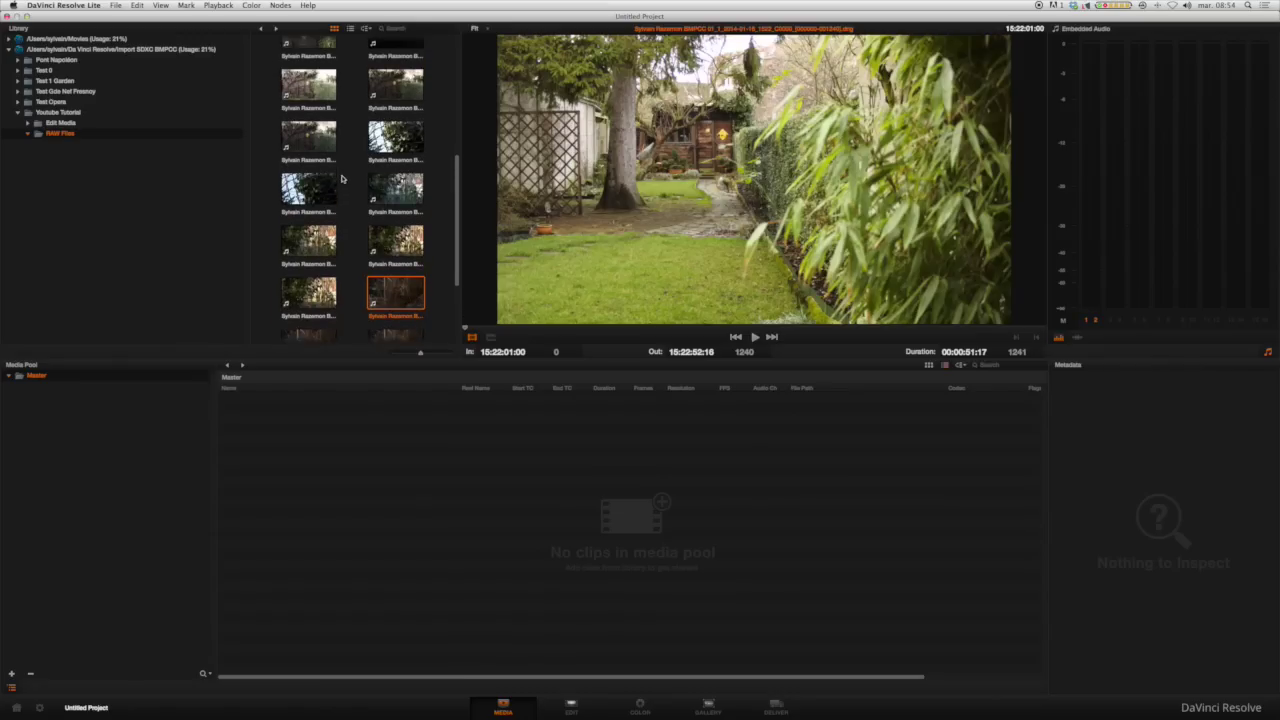
scroll(387, 198, up, 3)
super+click(309, 227)
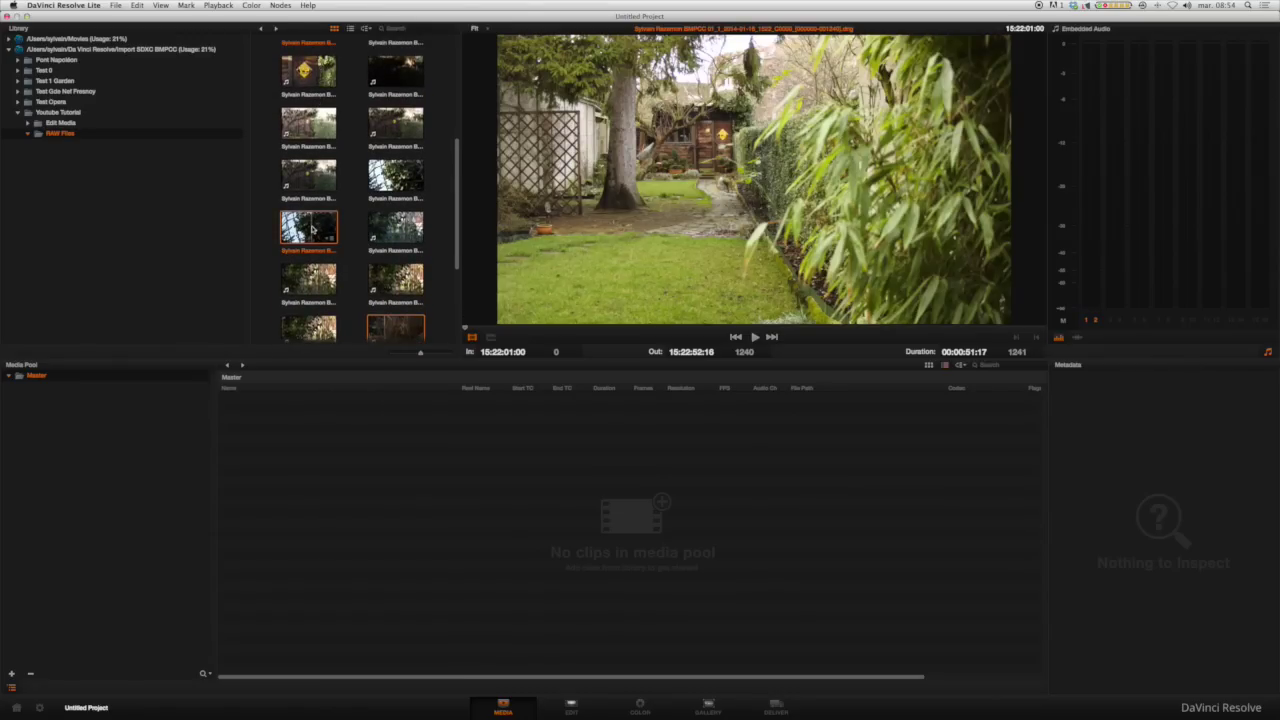
drag(312, 232, 503, 481)
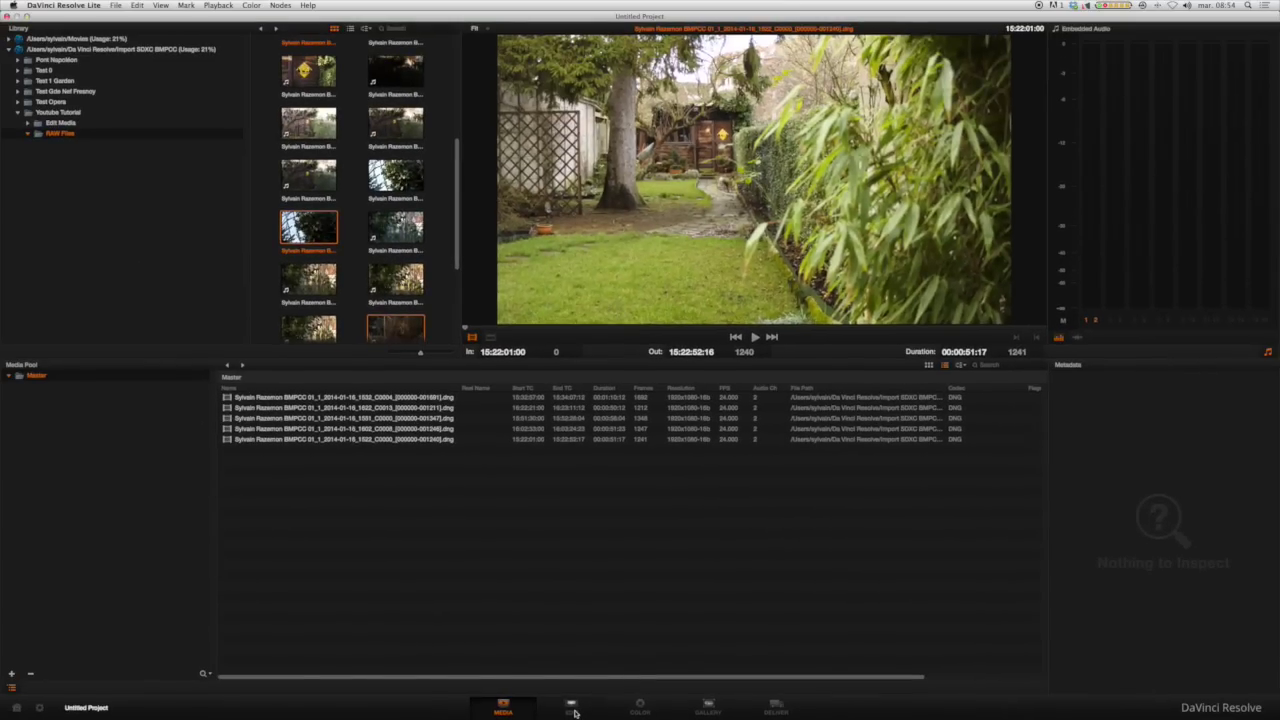
- On the Edit page, create a new timeline named 'Youtube Tutorial'
click(574, 707)
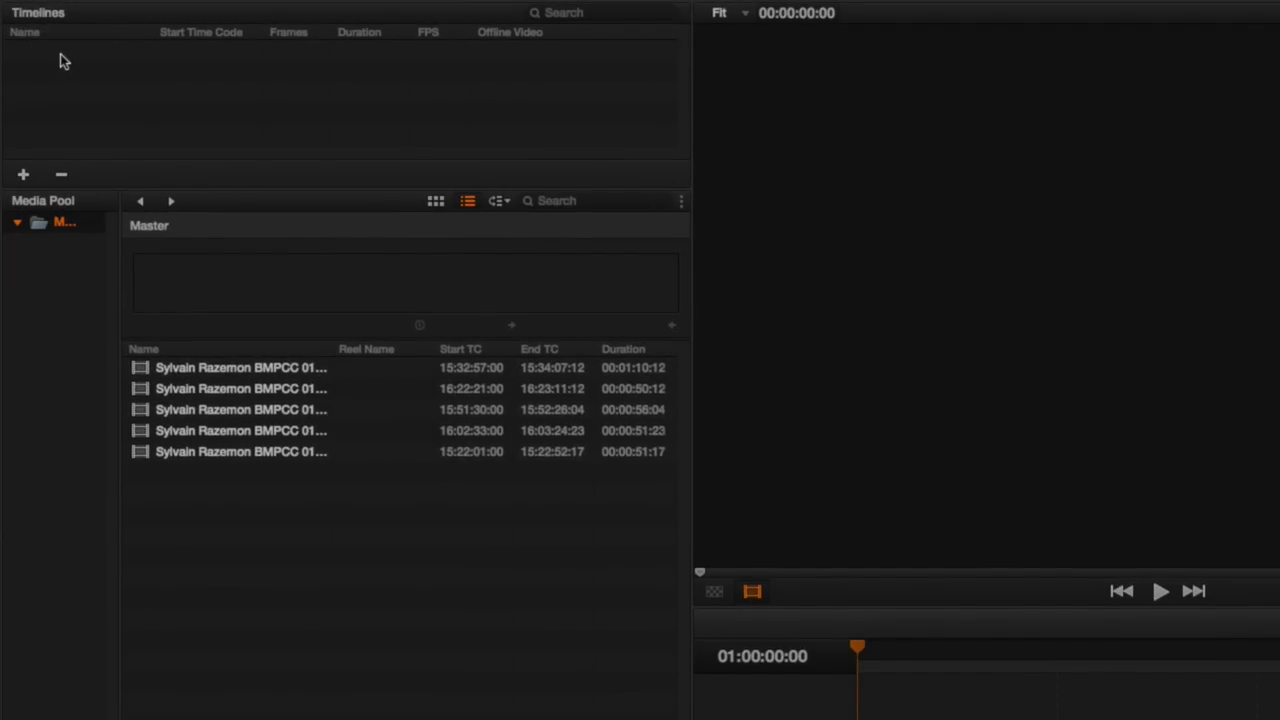
right_click(60, 58)
click(102, 71)
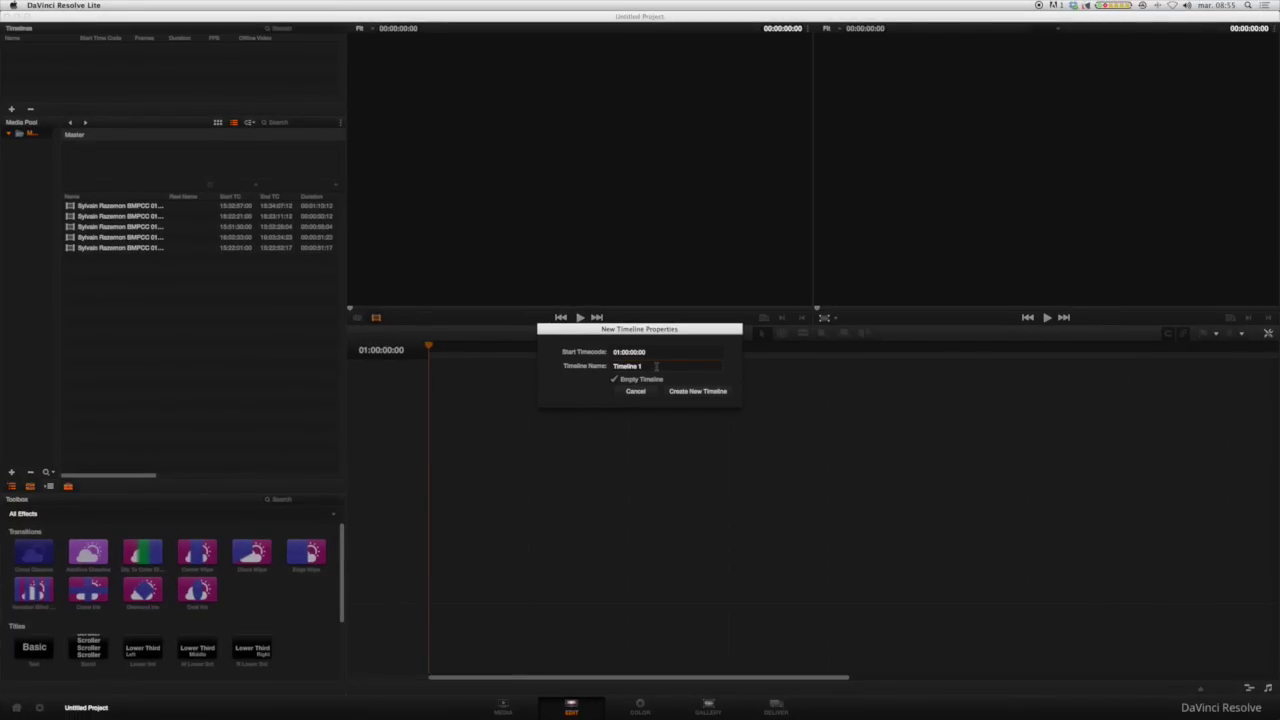
drag(656, 366, 587, 368)
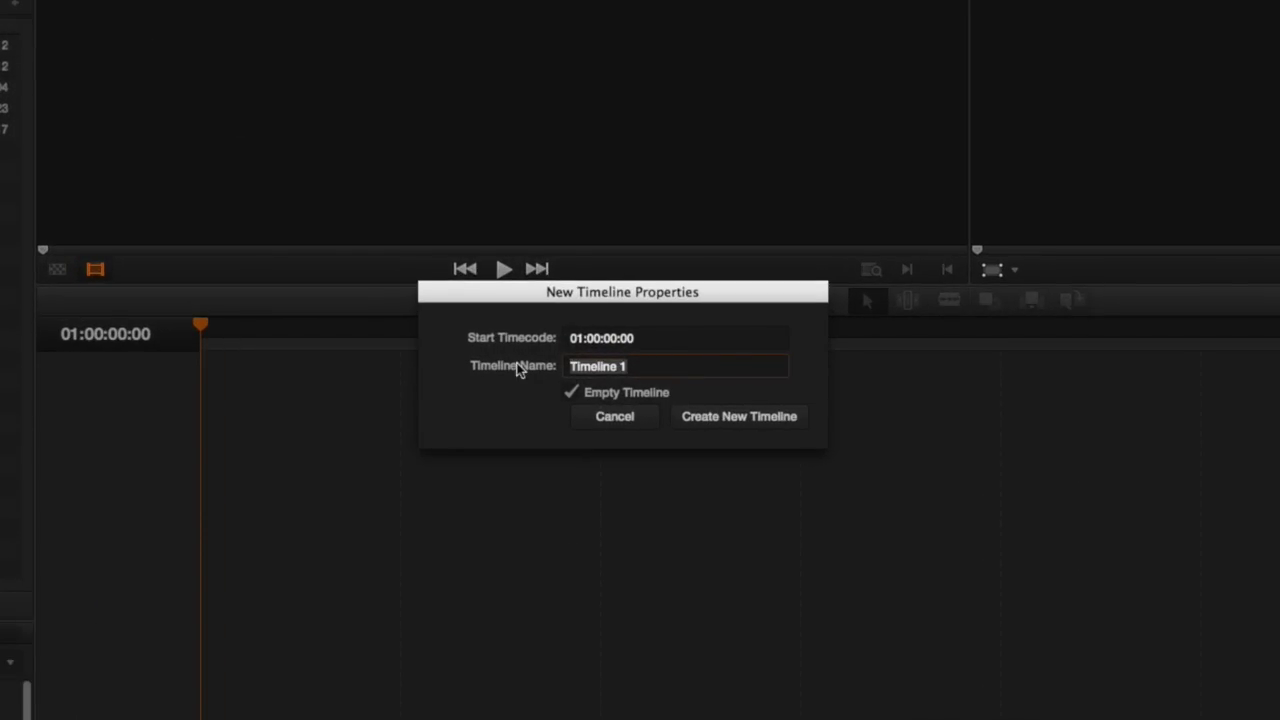
text(Youtube Tutorial)
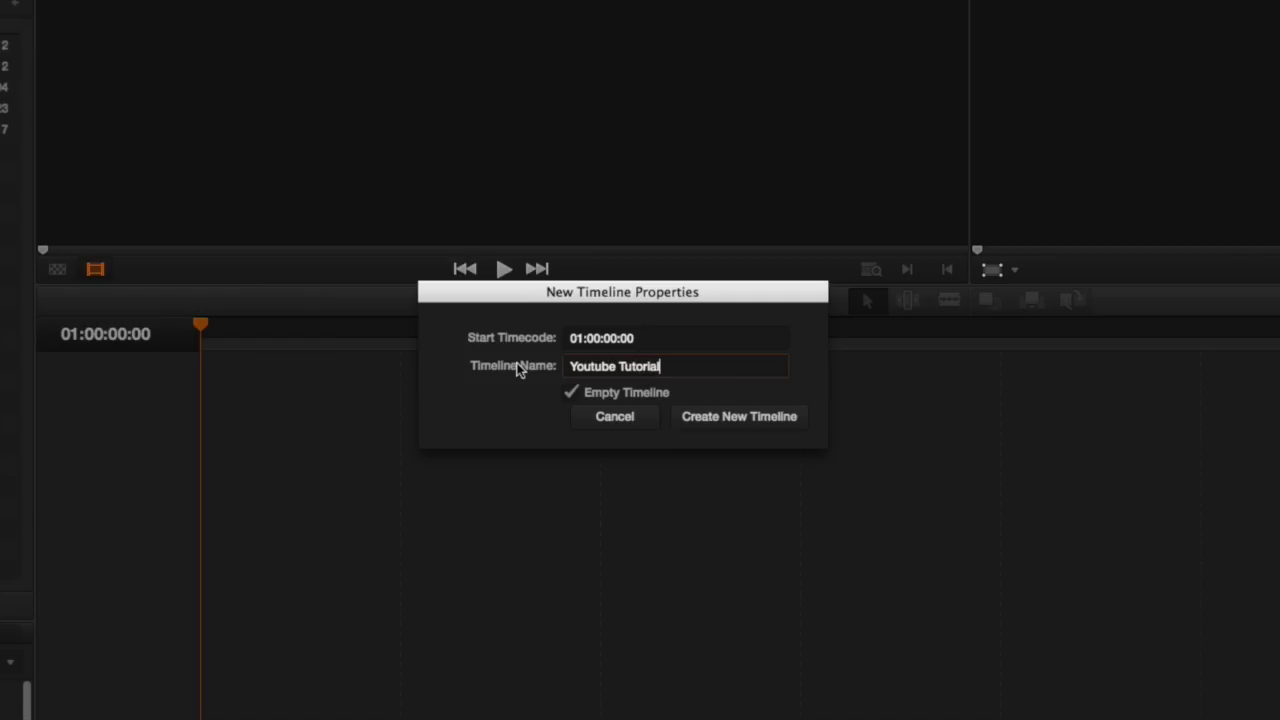
key(Return)
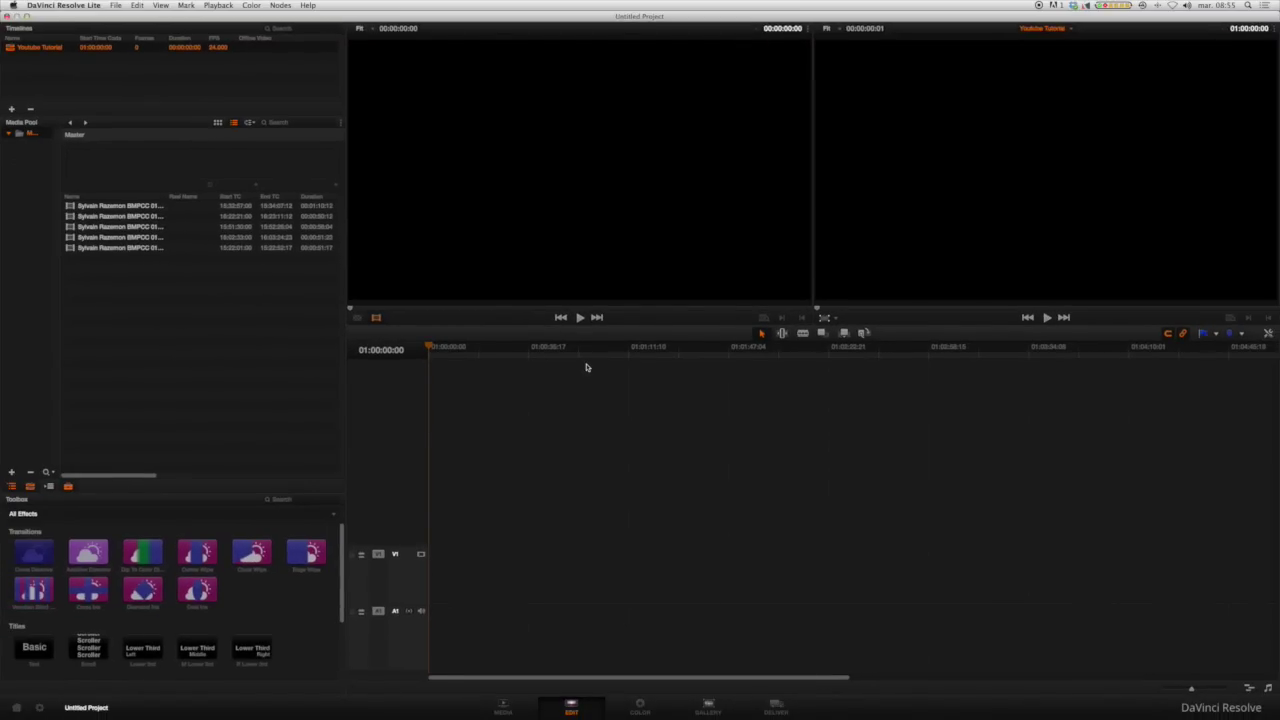
- Append all five media pool clips to the Youtube Tutorial timeline and scrub through the footage
drag(150, 280, 105, 207)
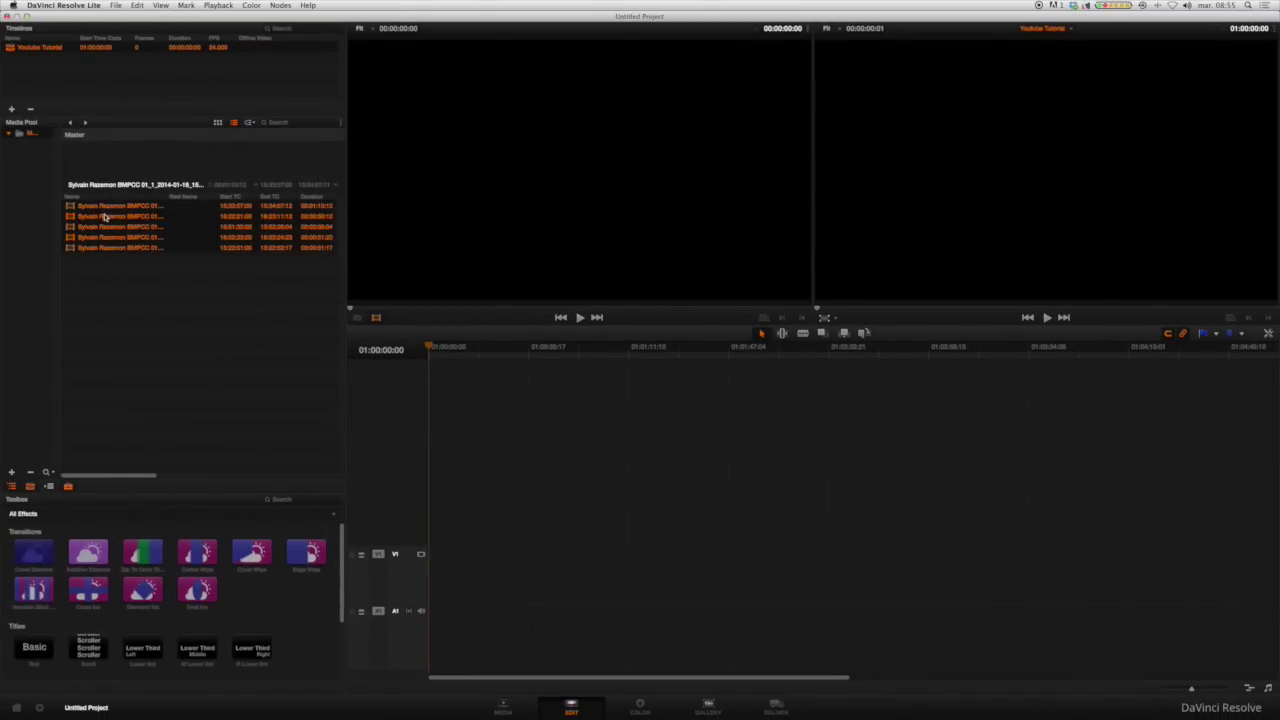
click(104, 217)
click(105, 217)
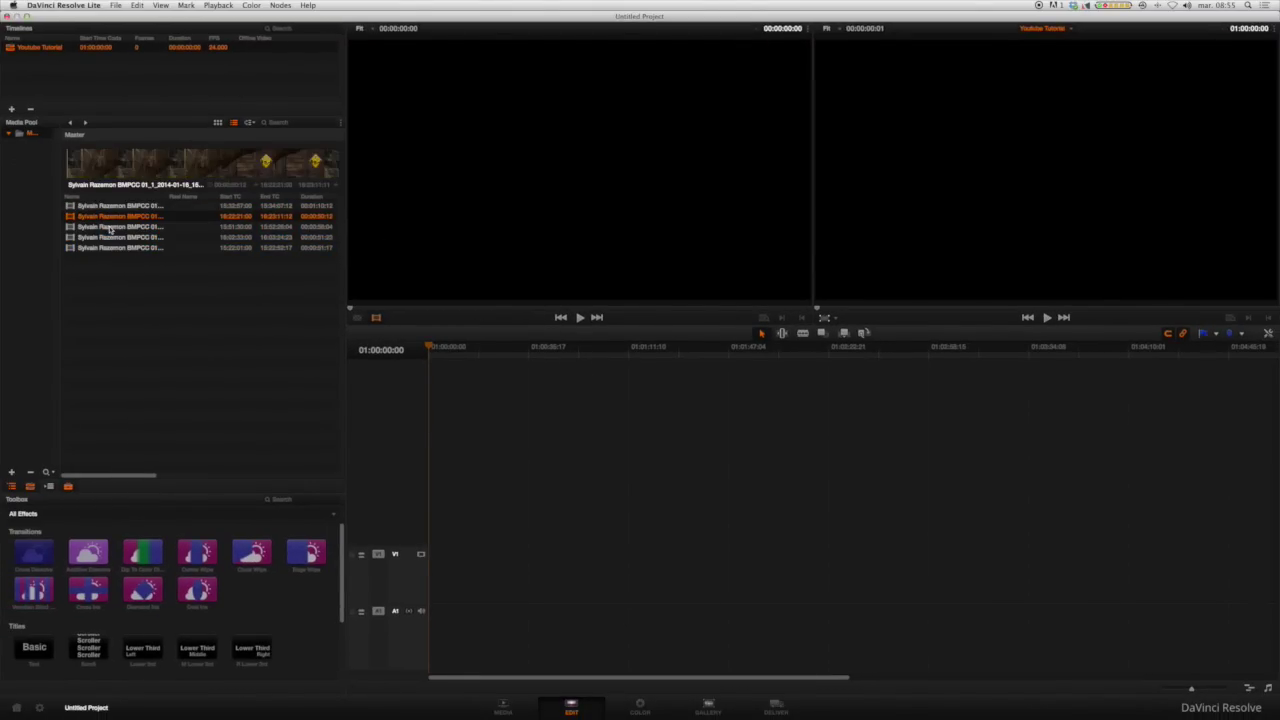
drag(128, 256, 155, 297)
drag(114, 231, 88, 204)
right_click(97, 212)
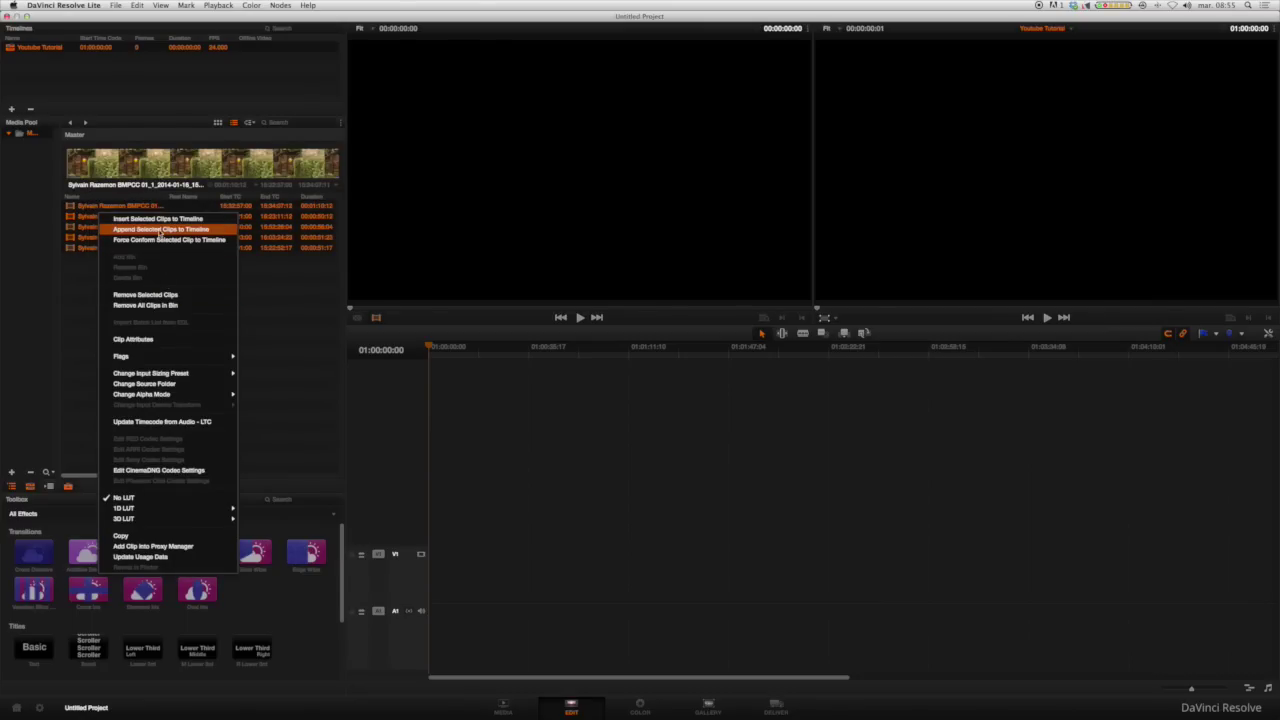
click(160, 229)
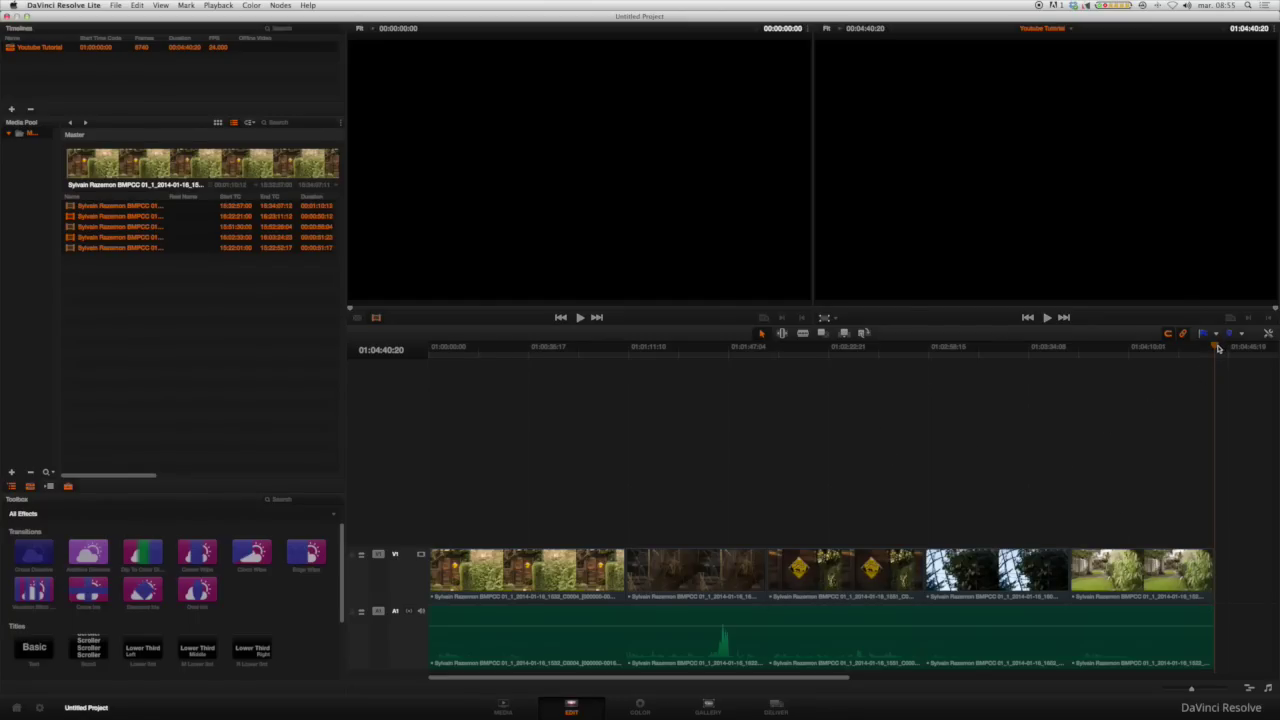
drag(1218, 348, 485, 407)
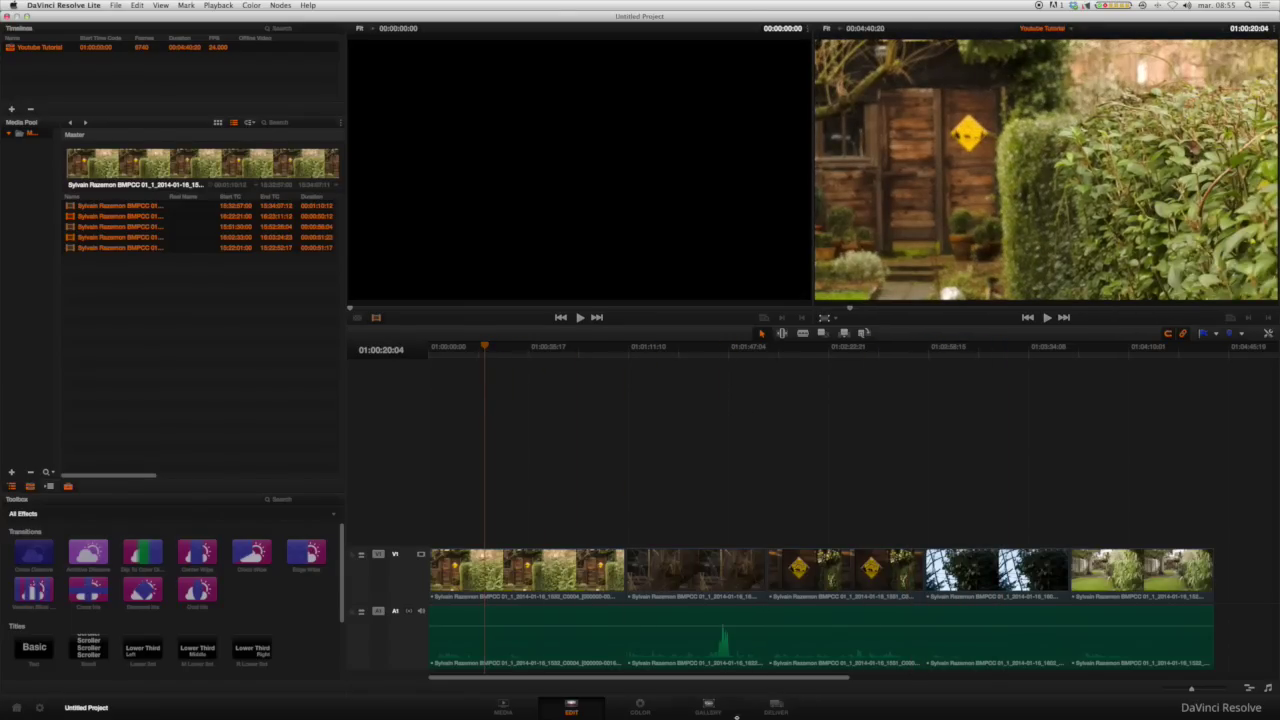
- Check the Color page, then move to the Deliver page for the Youtube Tutorial timeline
click(645, 712)
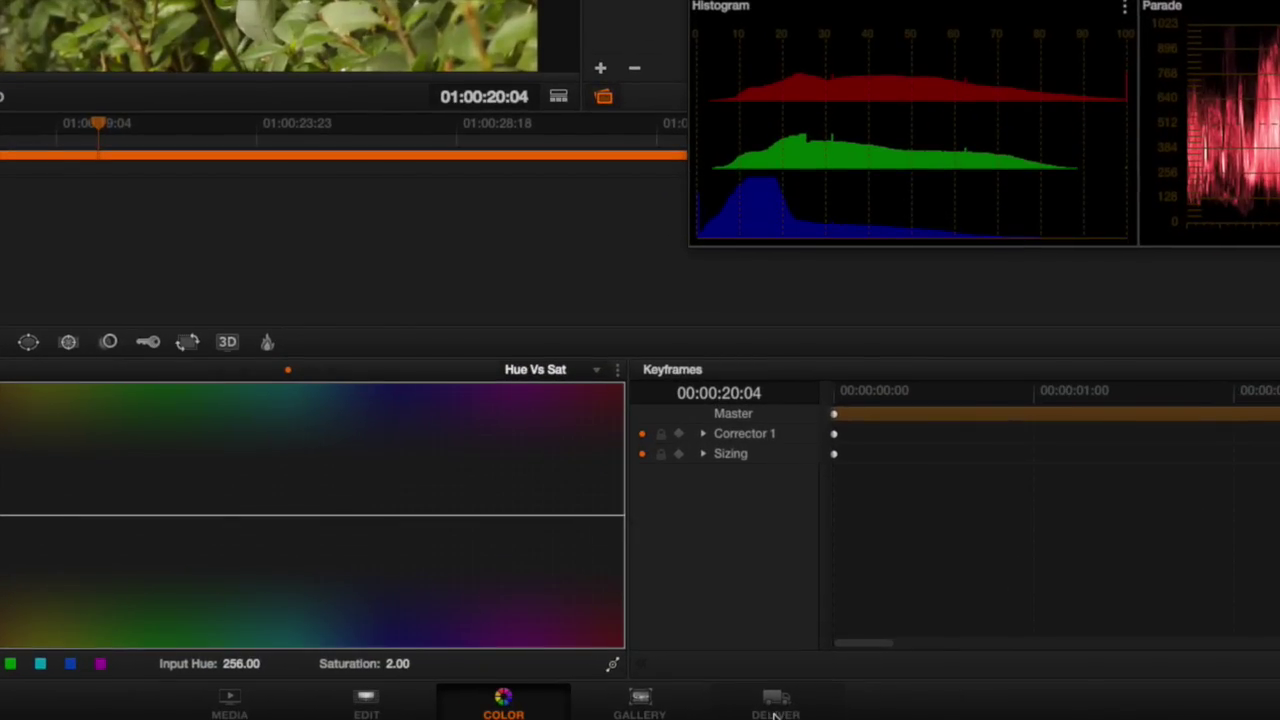
click(777, 708)
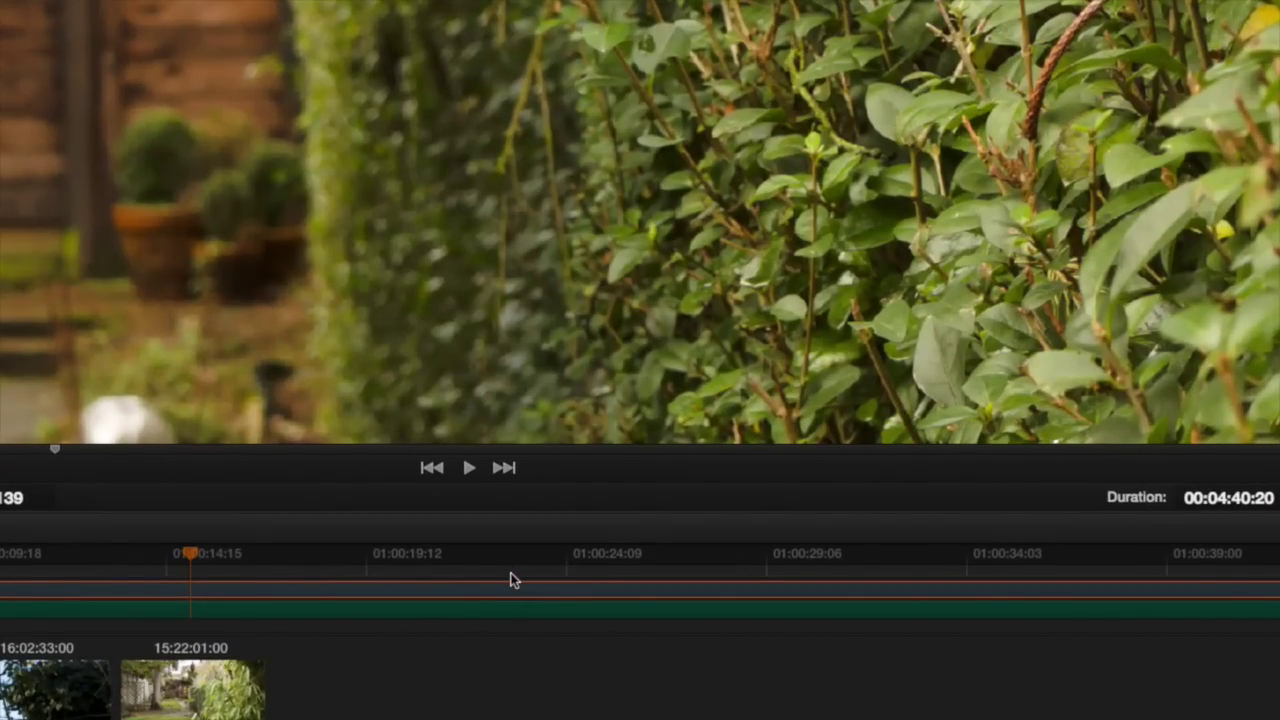
- Mark the entire Youtube Tutorial timeline, 01:00:00:00 to 01:04:40:19, as the render range
right_click(511, 580)
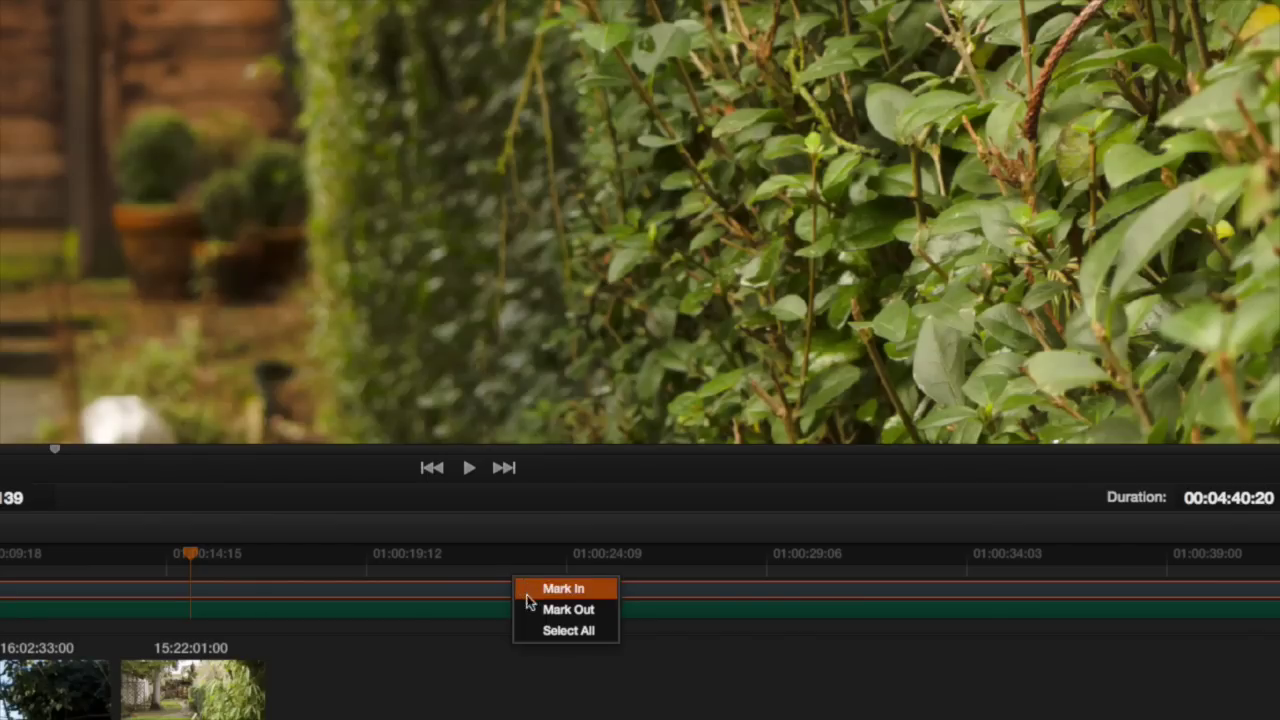
click(538, 629)
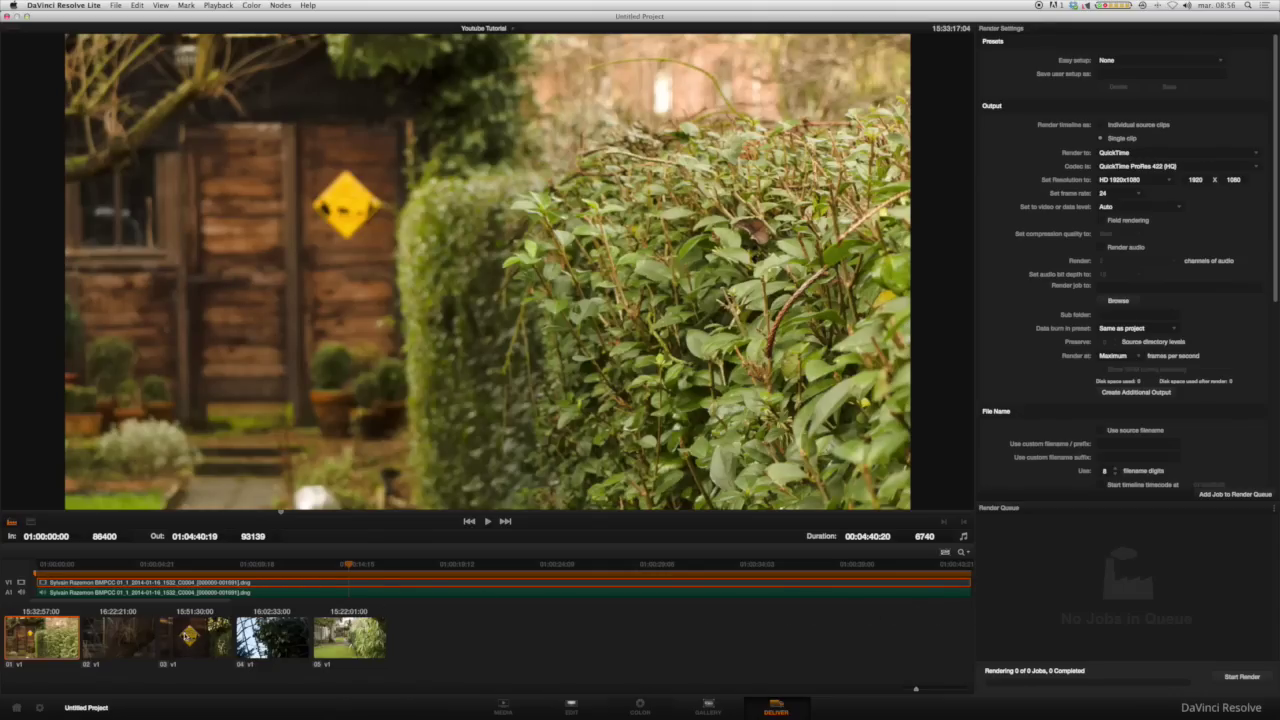
drag(916, 692, 899, 692)
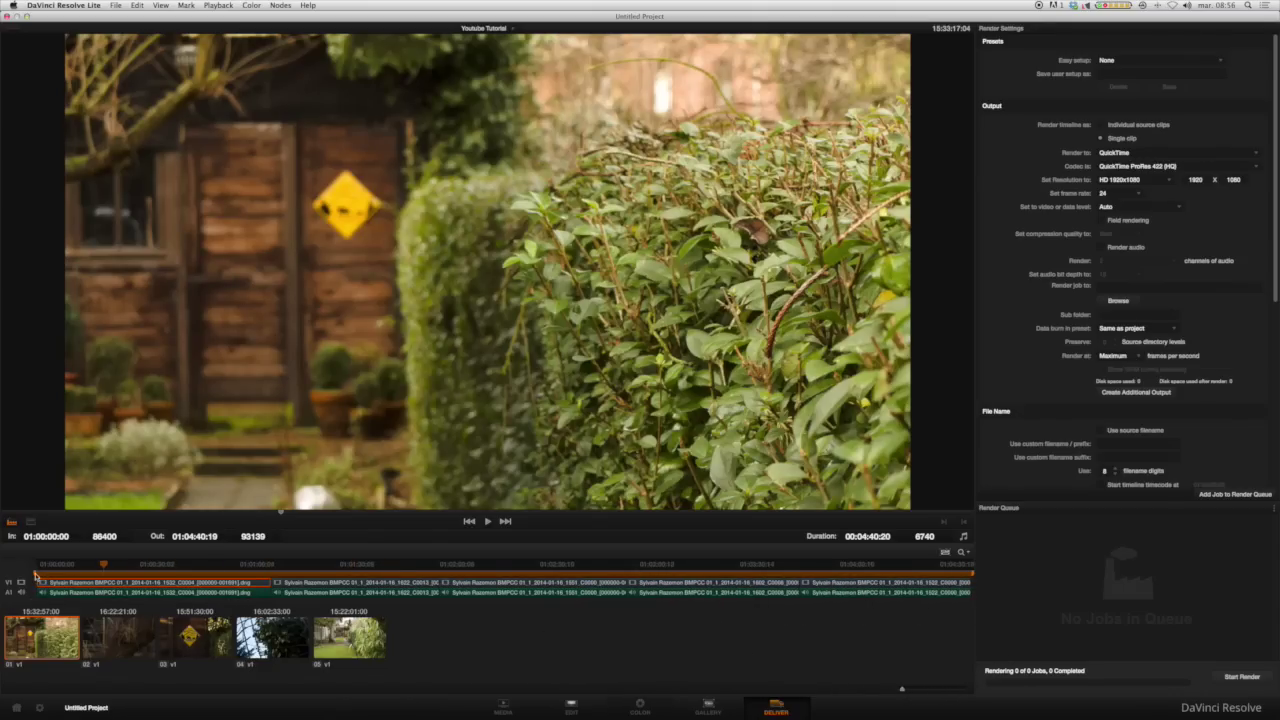
click(290, 582)
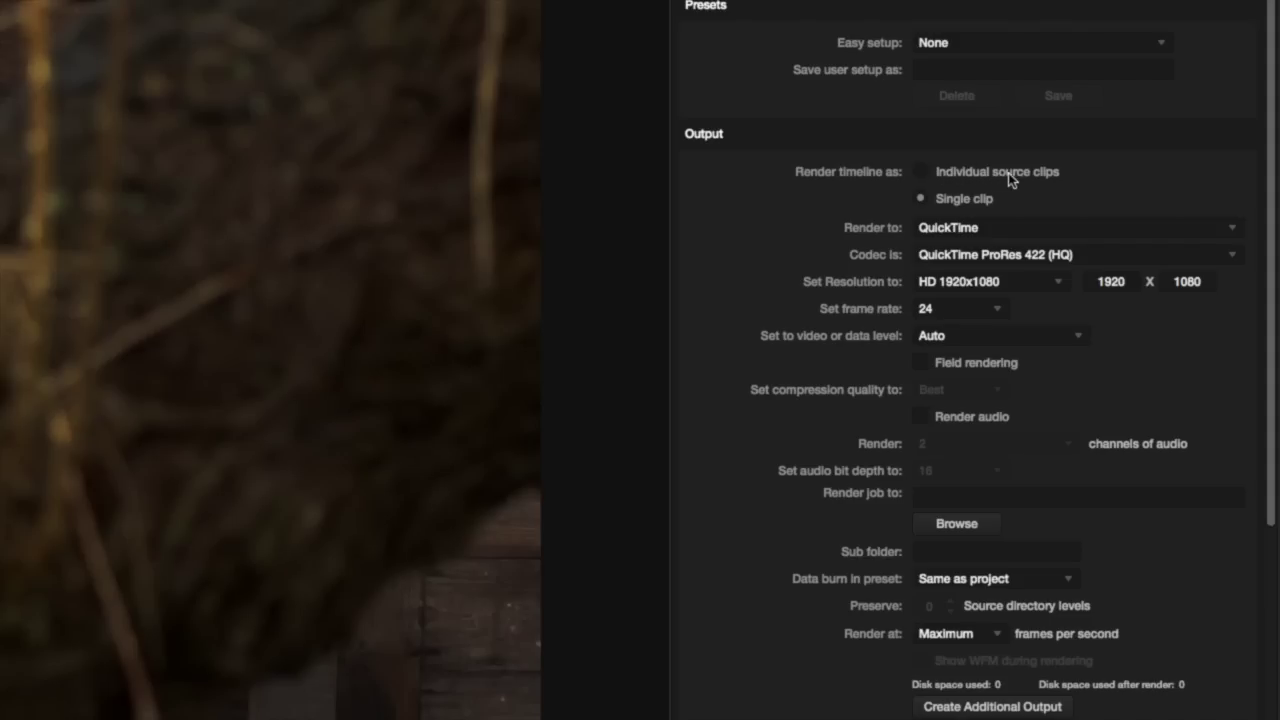
- Render individual source clips using the QuickTime ProRes 422 (Proxy) codec
click(922, 172)
click(1073, 261)
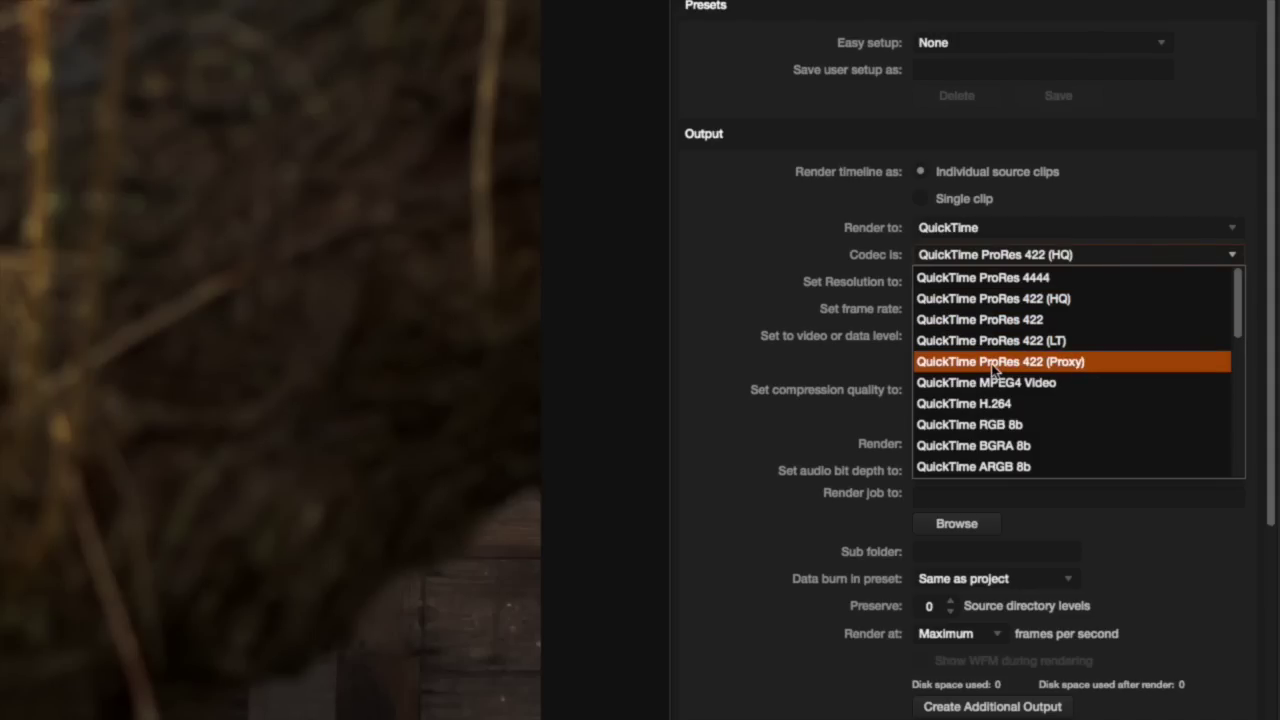
click(1047, 363)
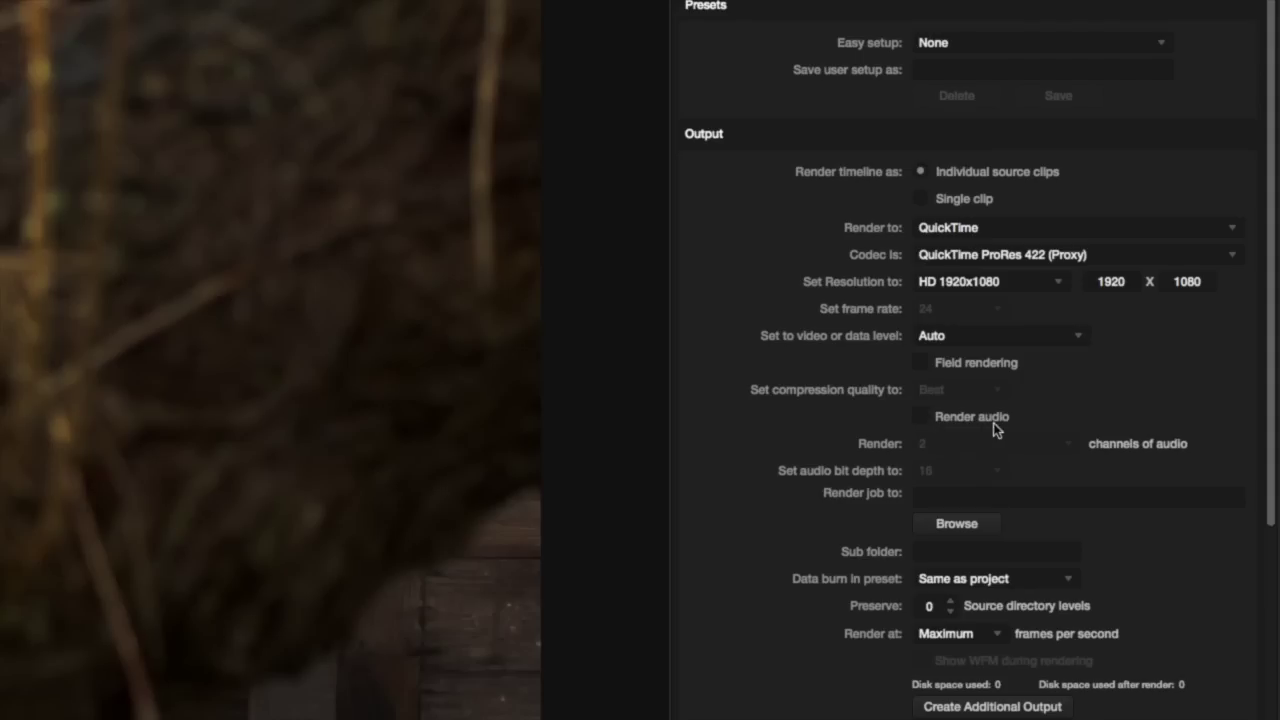
- Enable audio rendering with channels set to Same as source
click(920, 418)
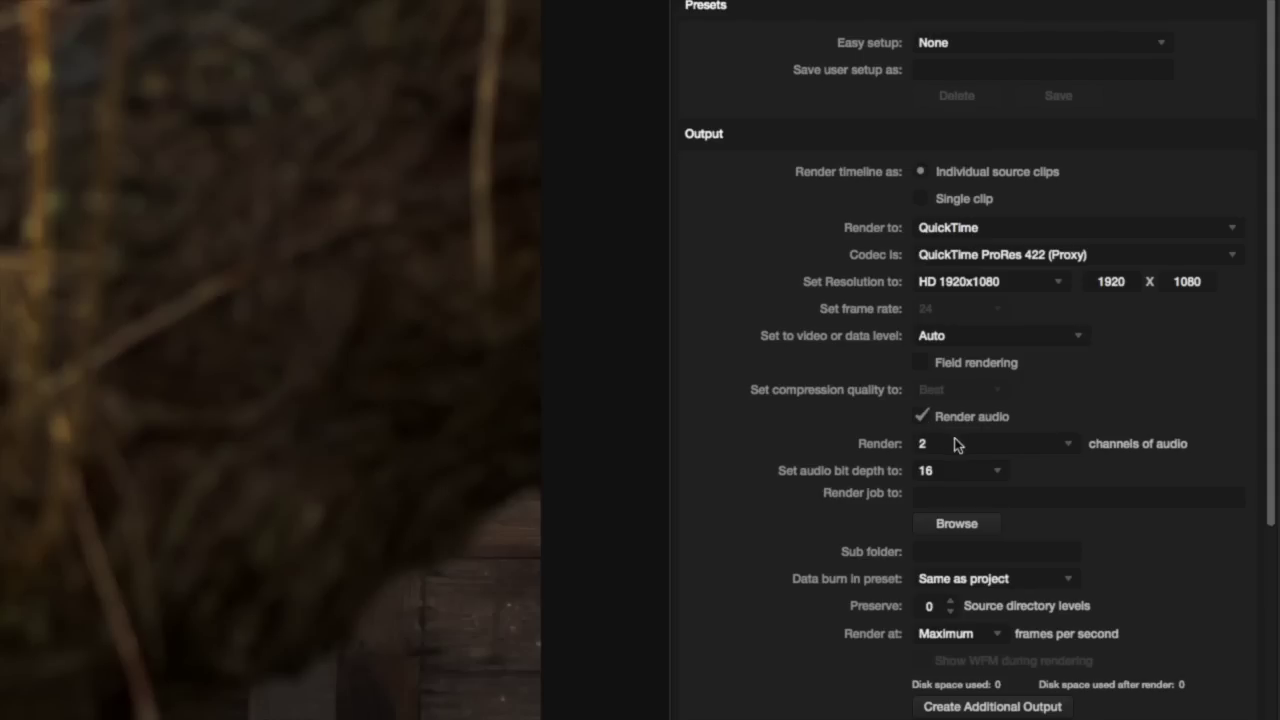
click(1068, 443)
click(1016, 468)
scroll(1167, 459, down, 4)
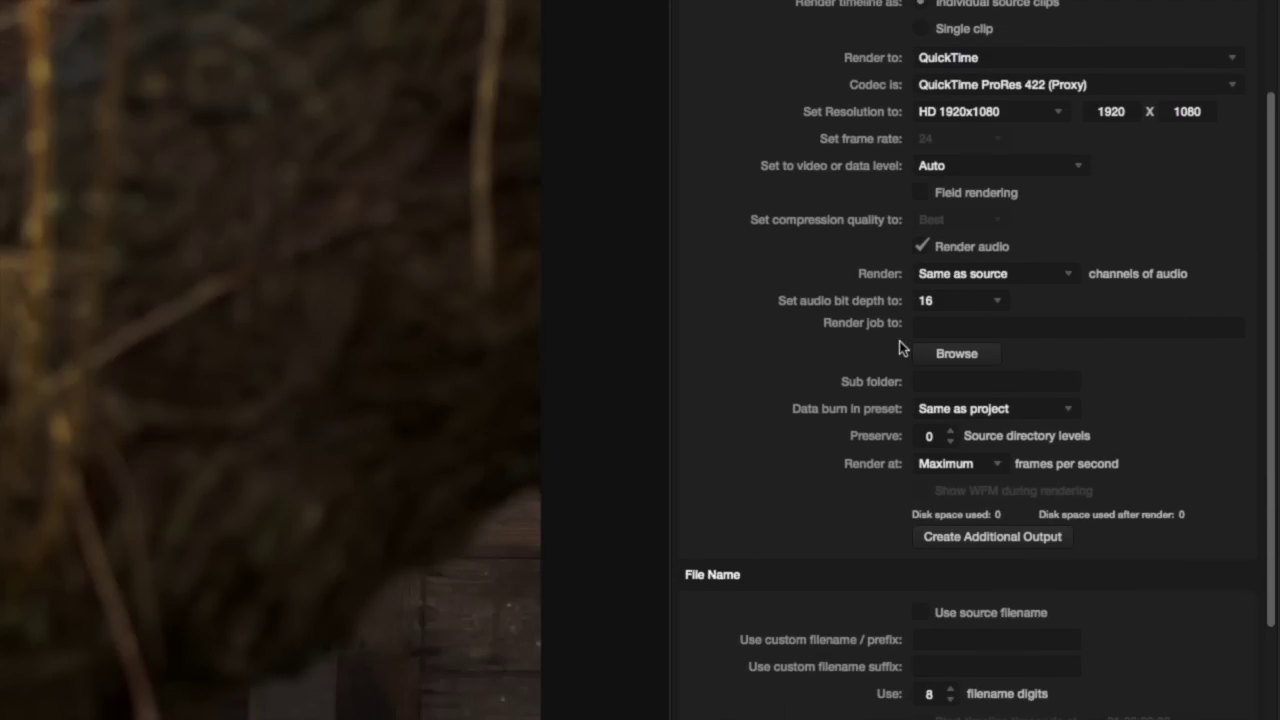
click(948, 356)
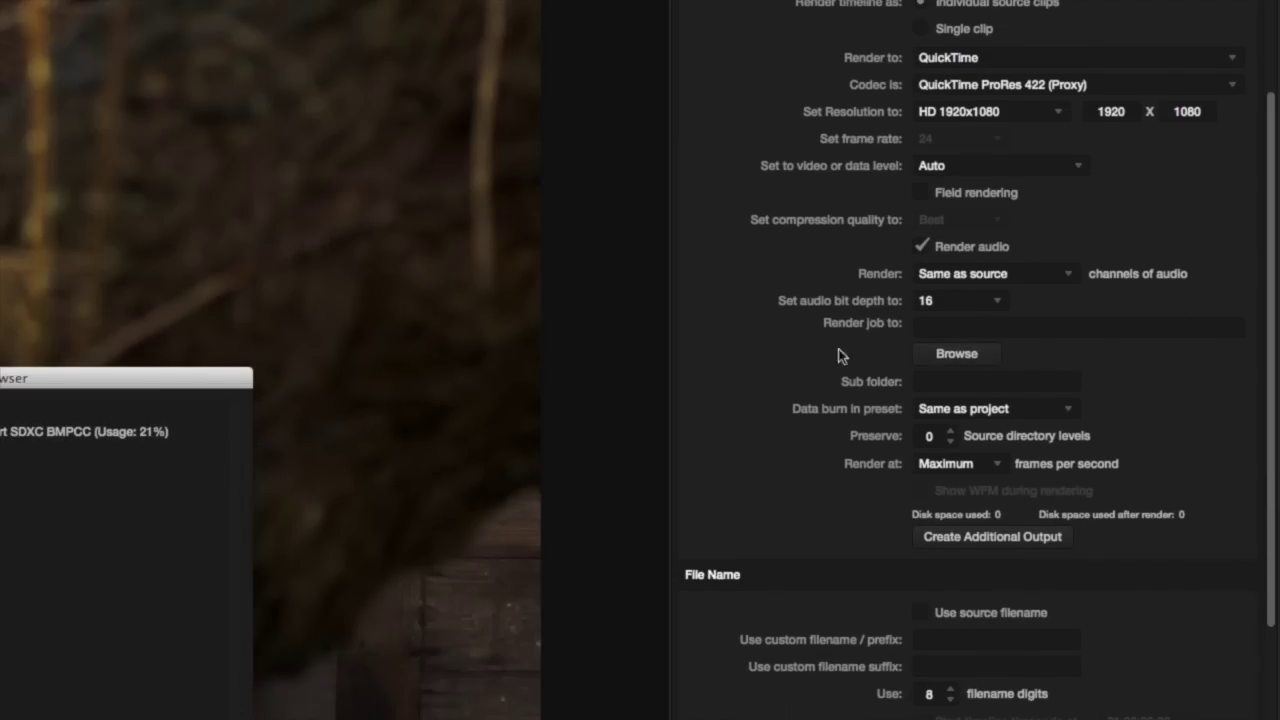
- Set the render destination to Import SDXC BMPCC > Youtube Tutorial > Edit Media
drag(180, 376, 610, 78)
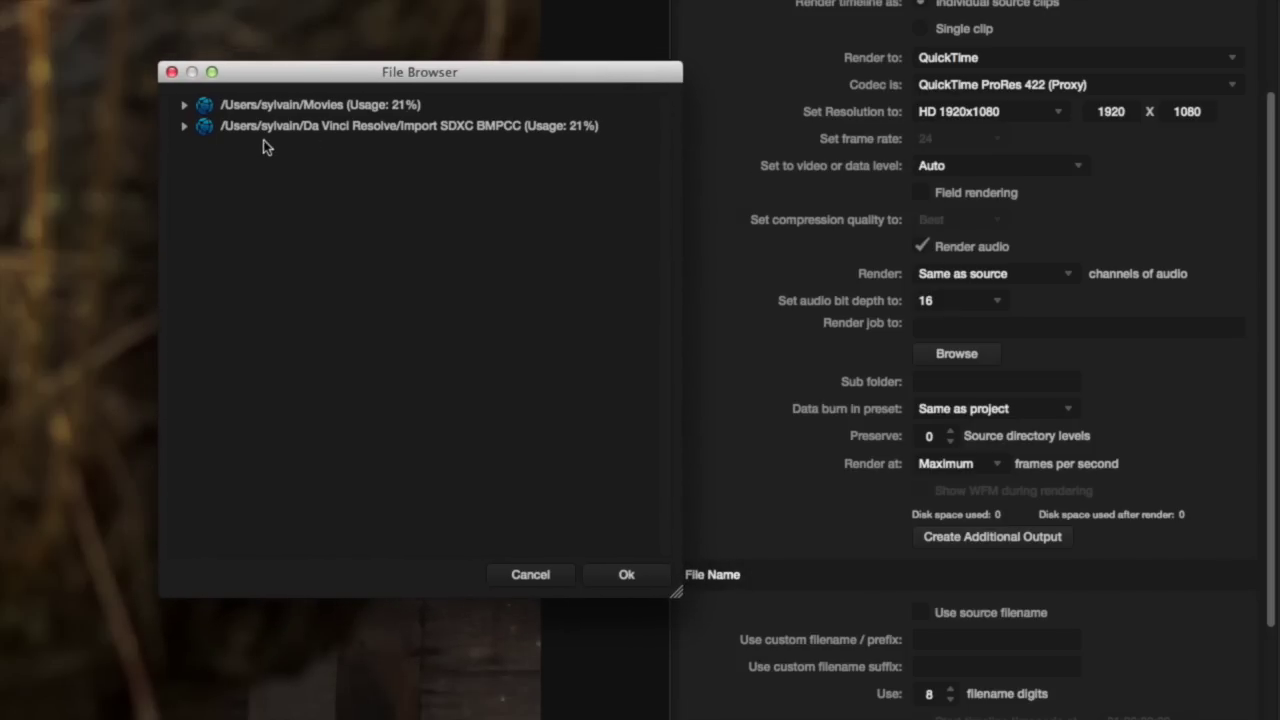
click(185, 126)
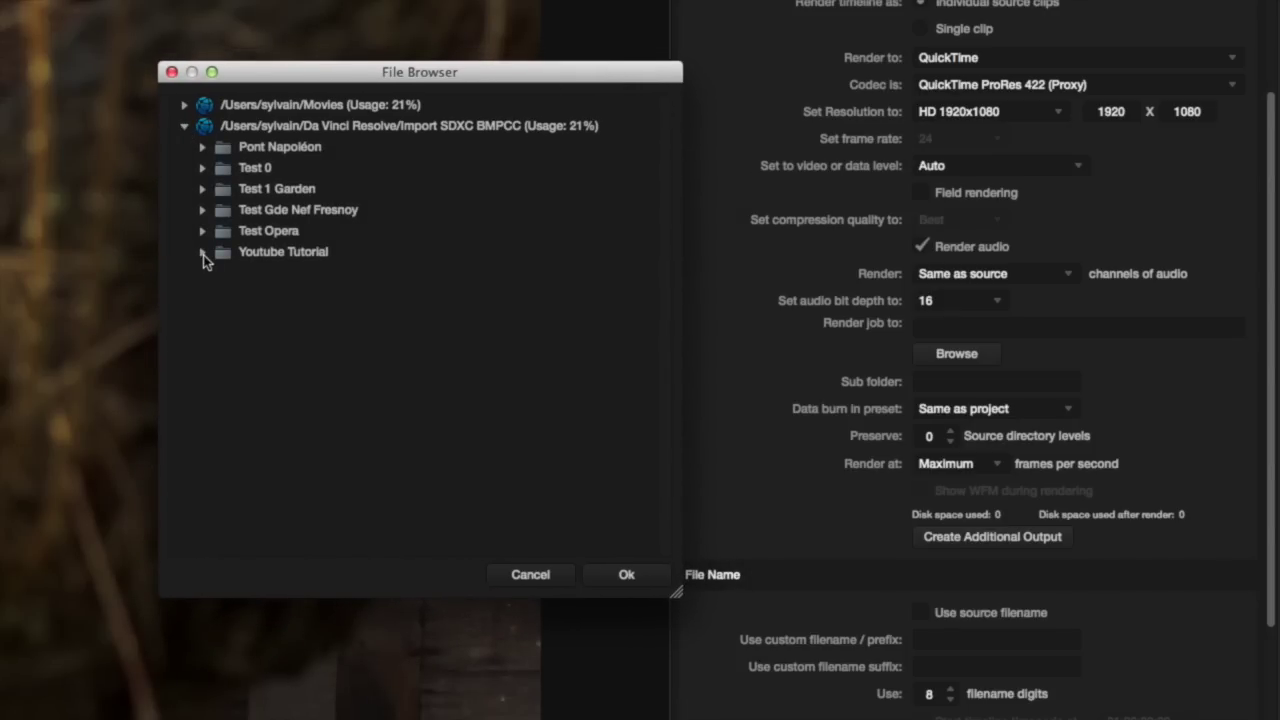
click(201, 252)
click(290, 274)
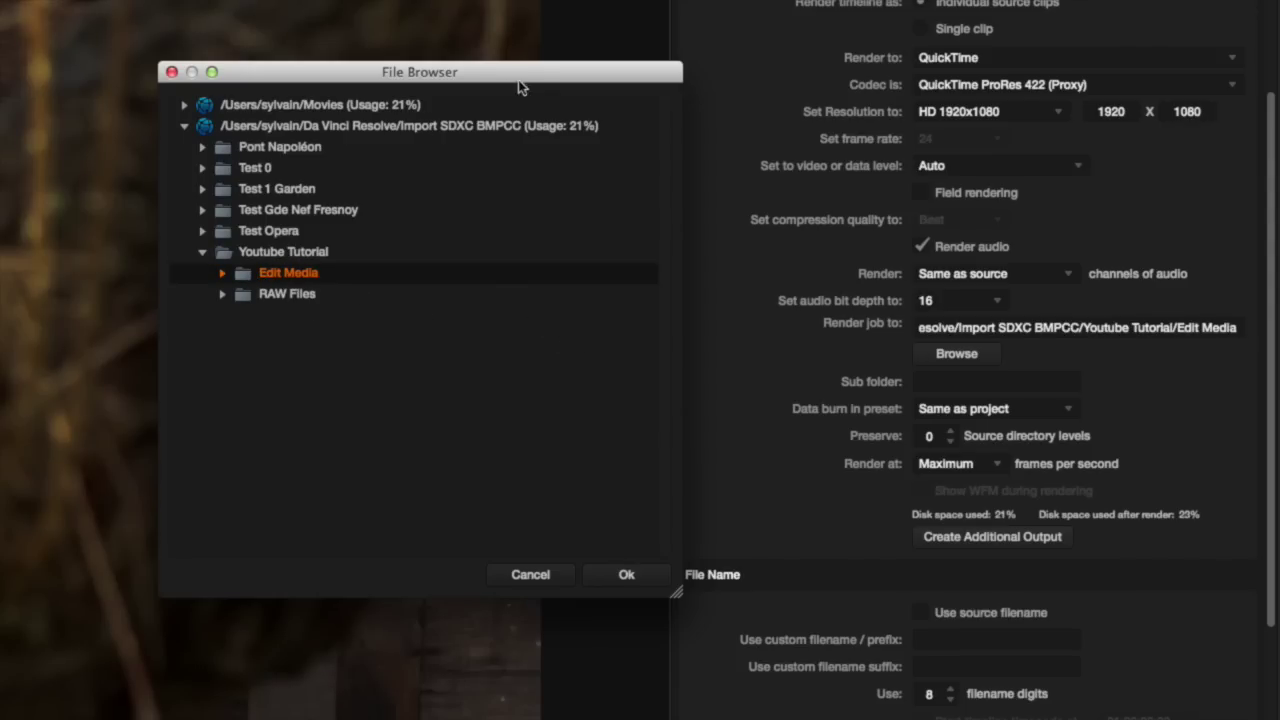
drag(518, 88, 460, 82)
click(556, 577)
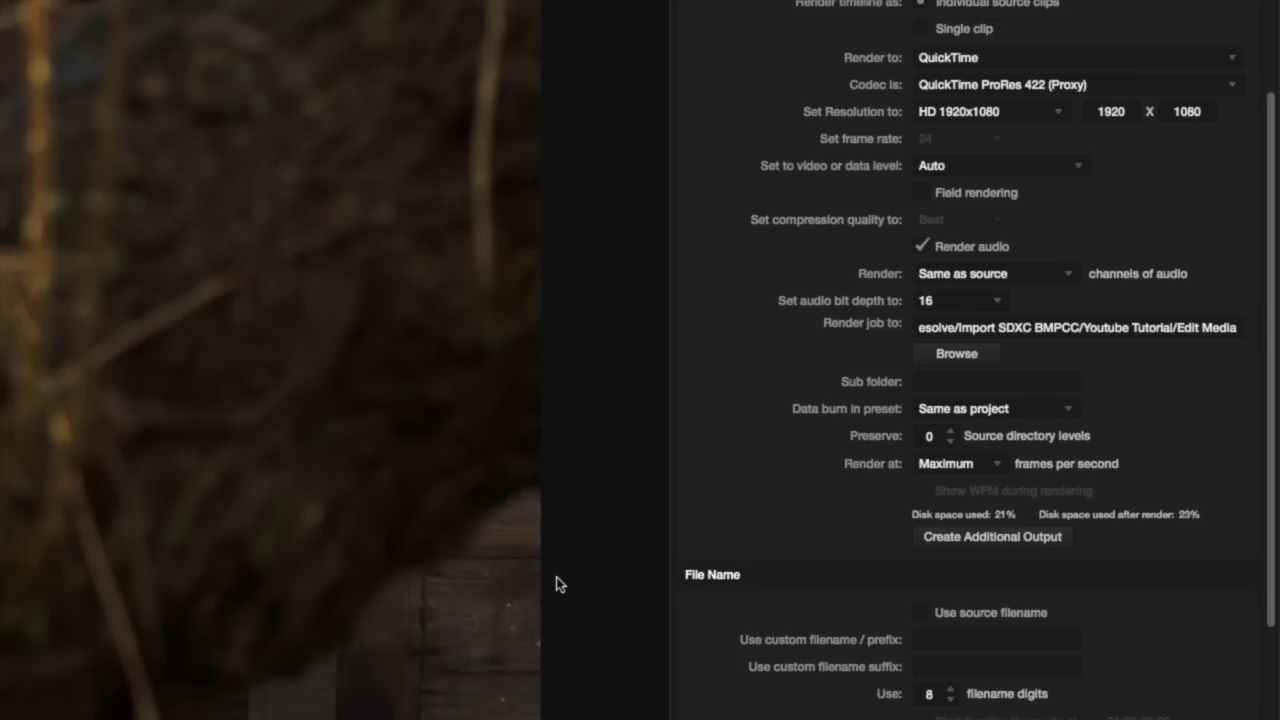
- Turn on Use source filename so rendered clips keep their source file names
scroll(1191, 451, down, 1)
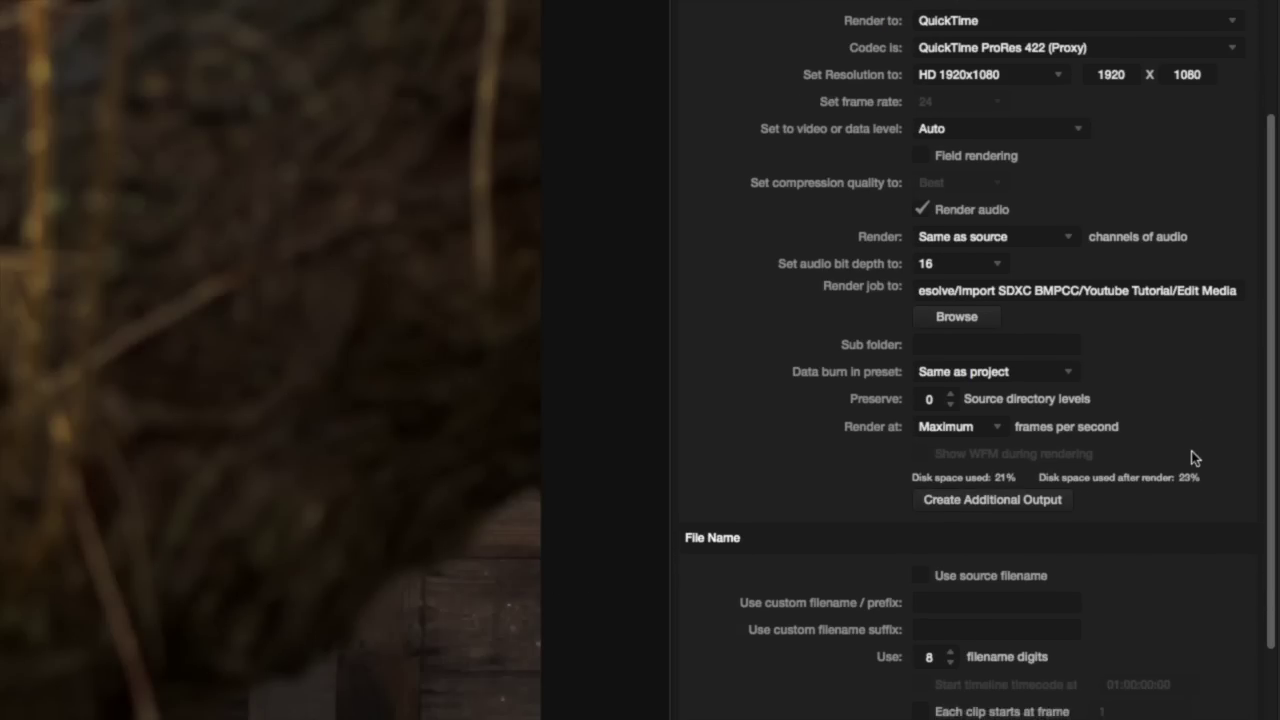
scroll(1191, 455, down, 5)
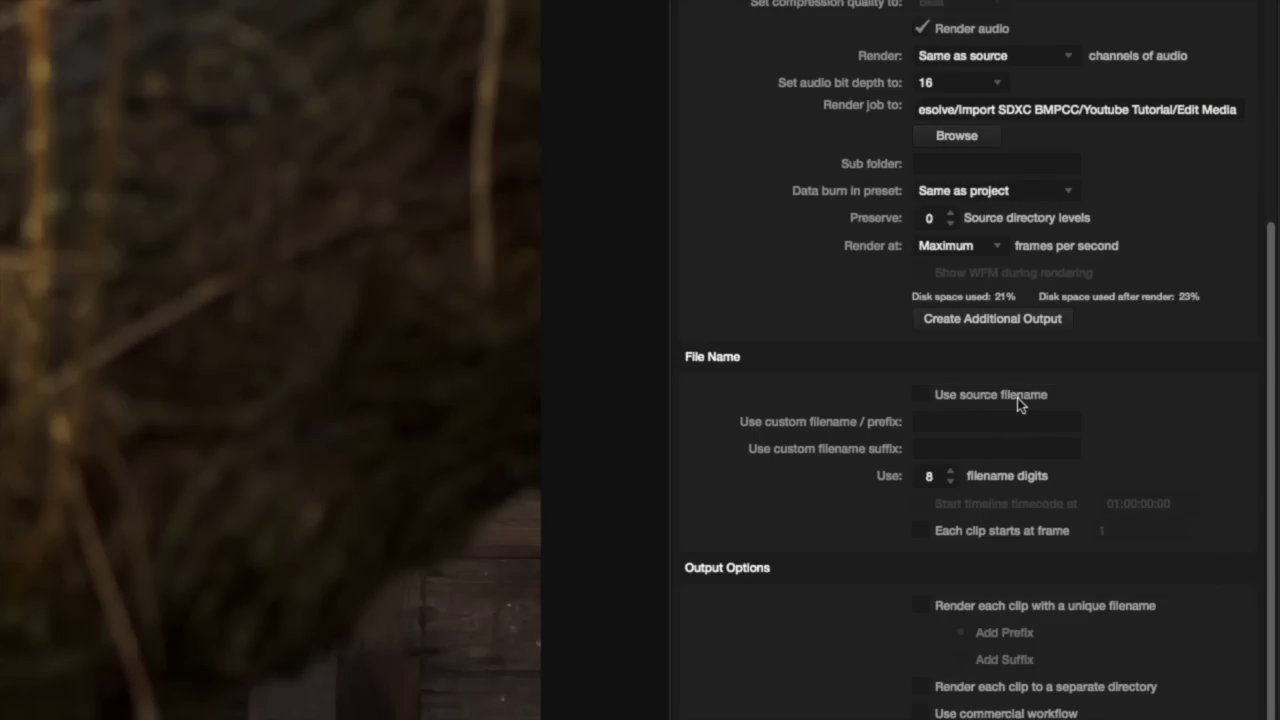
click(922, 395)
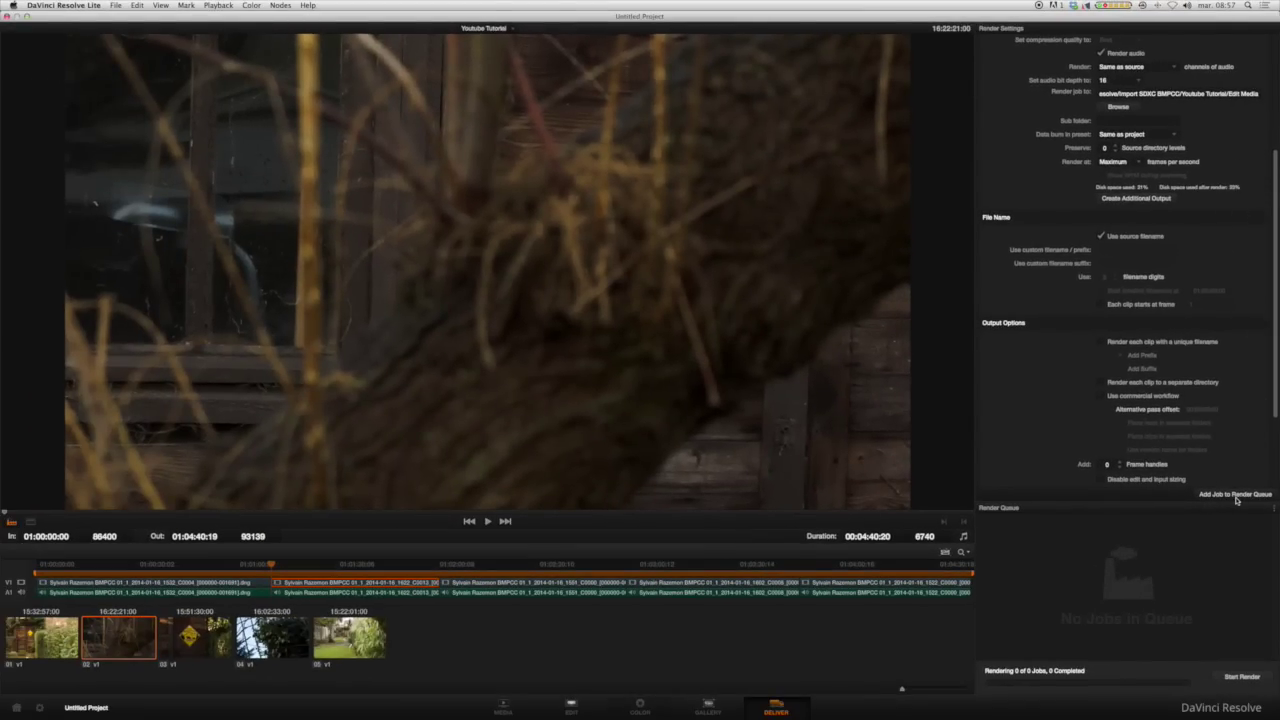
- Queue the Youtube Tutorial render job, render it, and switch to Finder
click(1236, 494)
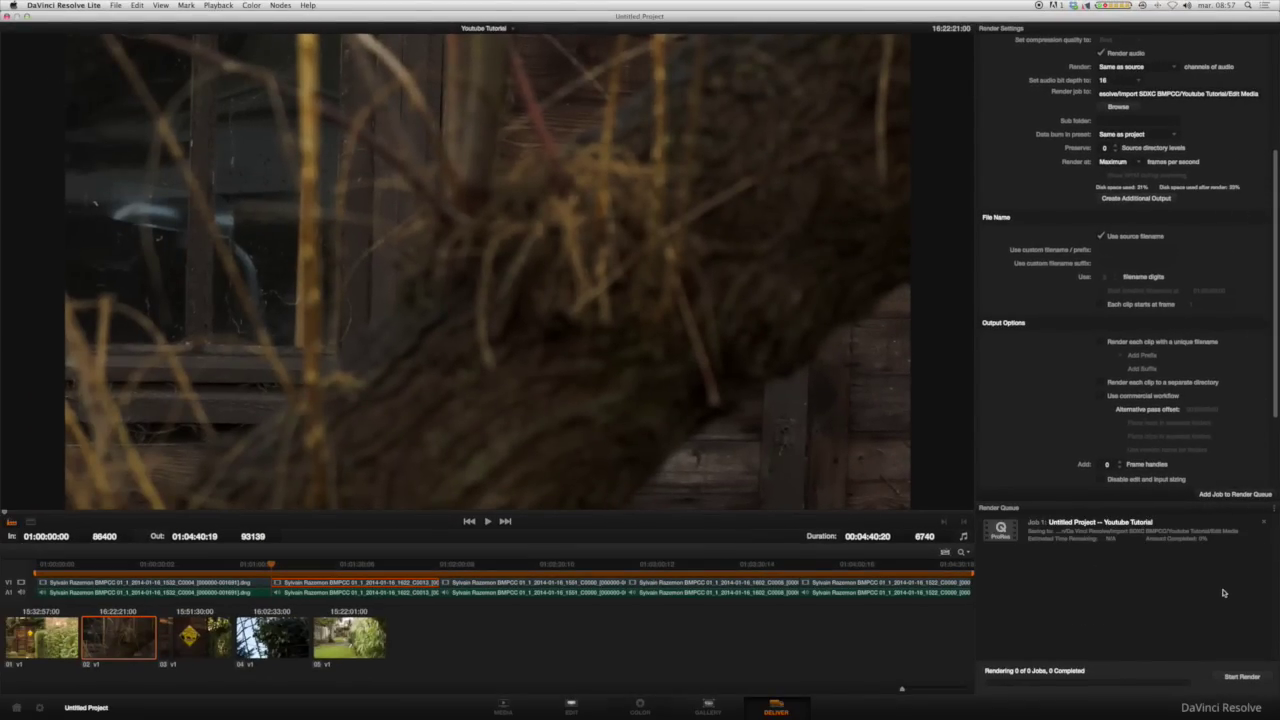
click(1234, 680)
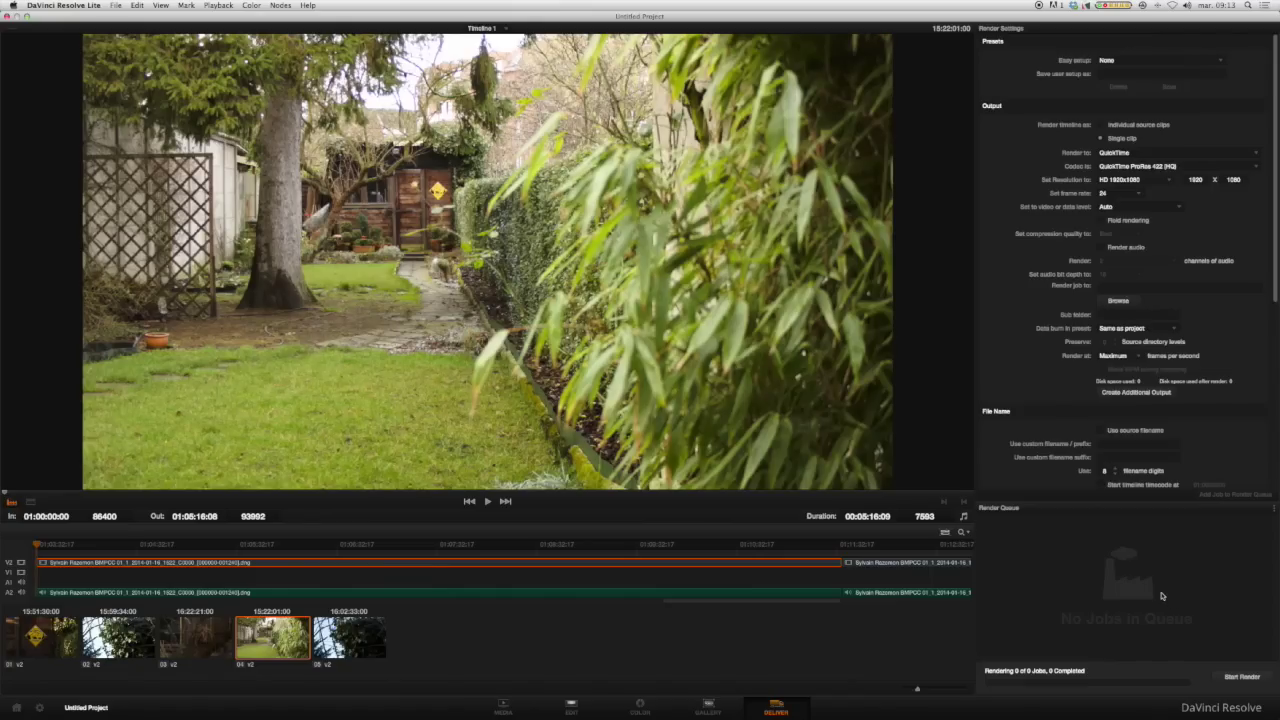
key(super+Tab)
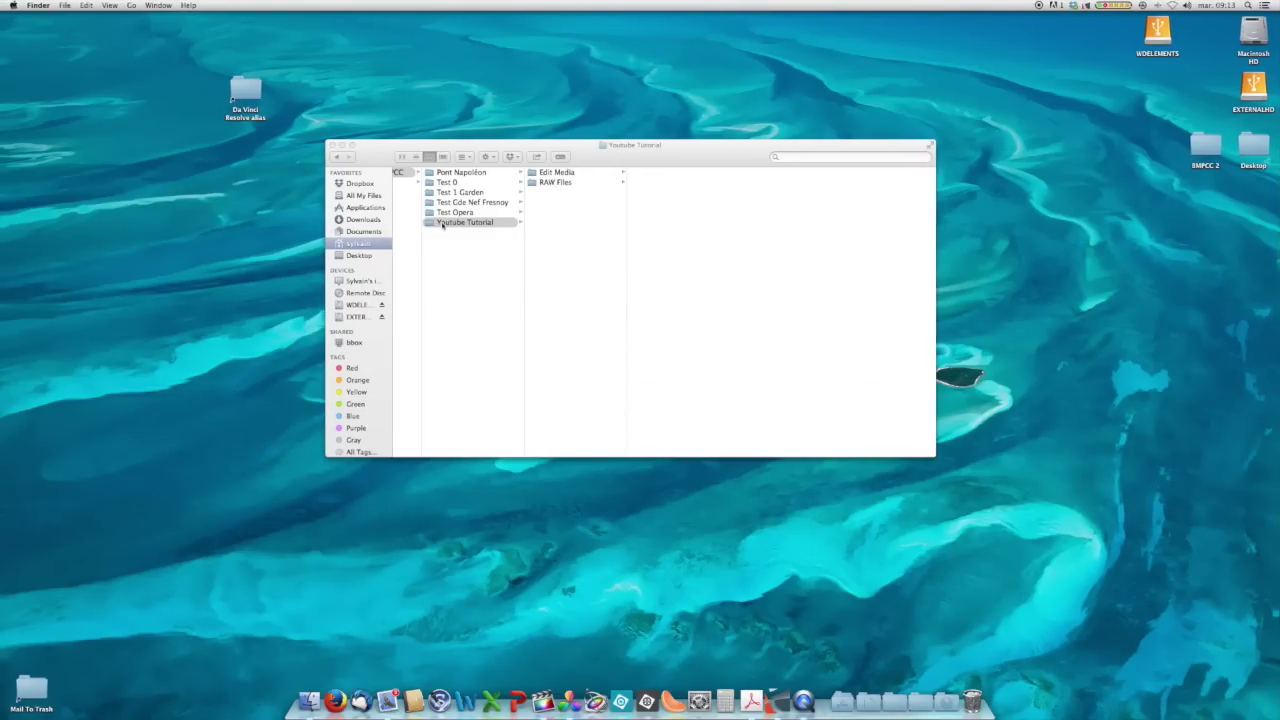
- Browse the RAW Files clip folders 28_C0002 and 31_C0003 and preview a DNG frame
click(548, 185)
click(548, 185)
click(668, 222)
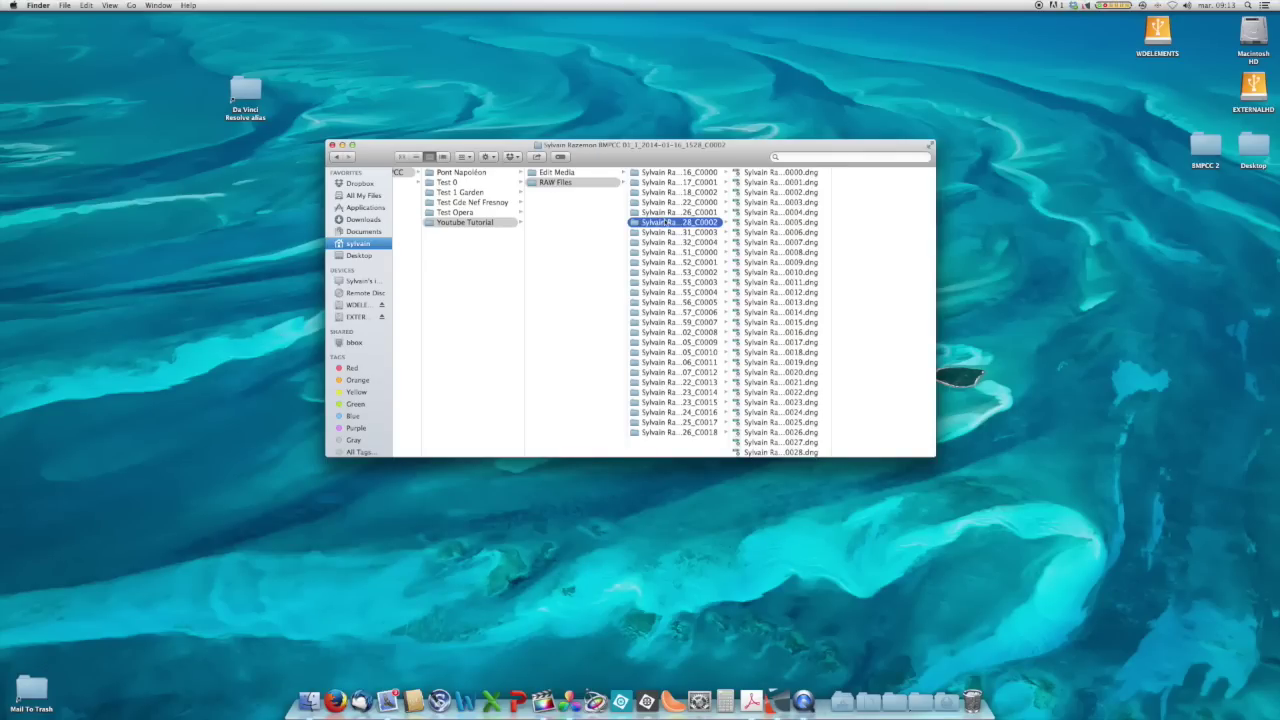
click(680, 233)
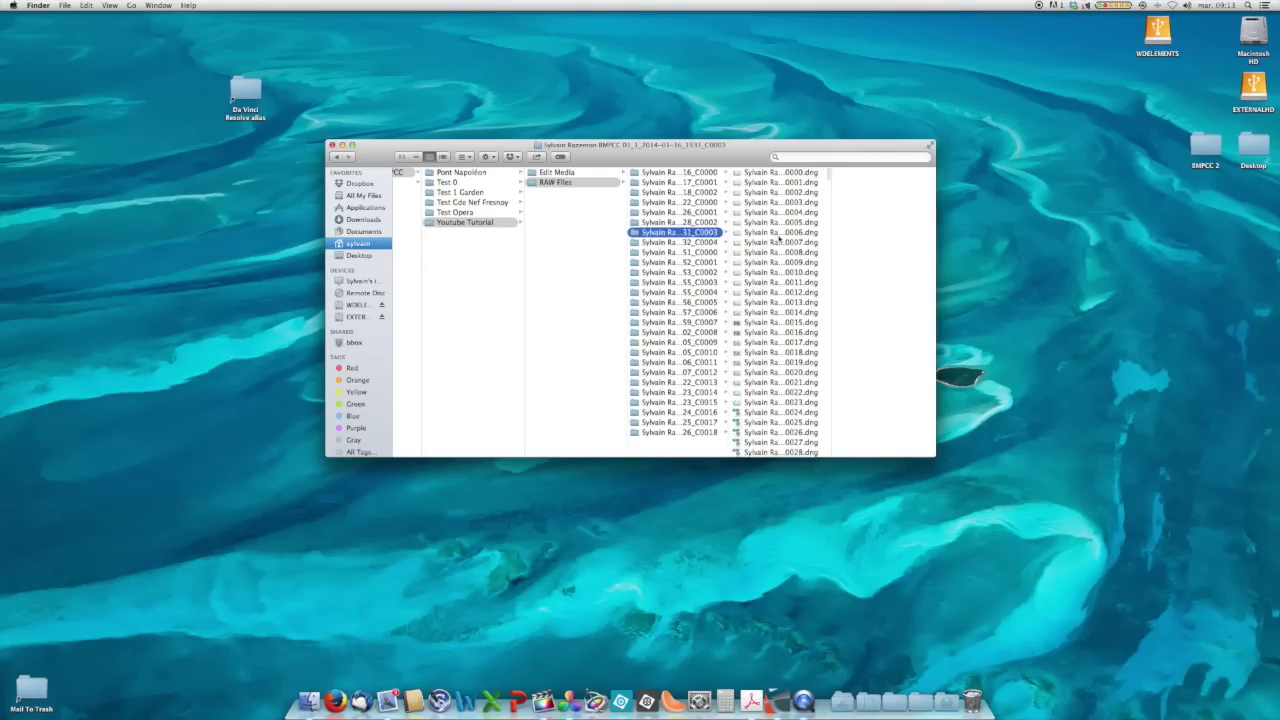
click(777, 236)
- Inspect the five Edit Media .mov files and Quick Look 0004.mov, then switch to Final Cut Pro
click(545, 177)
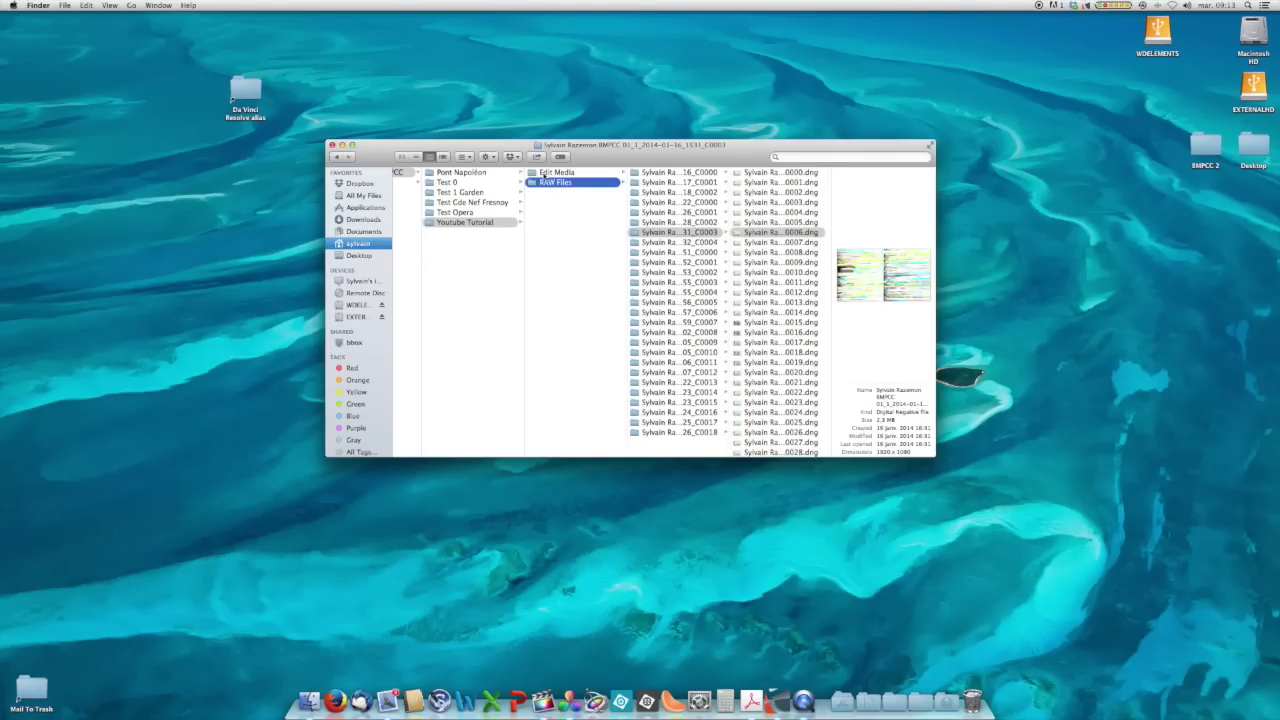
click(661, 174)
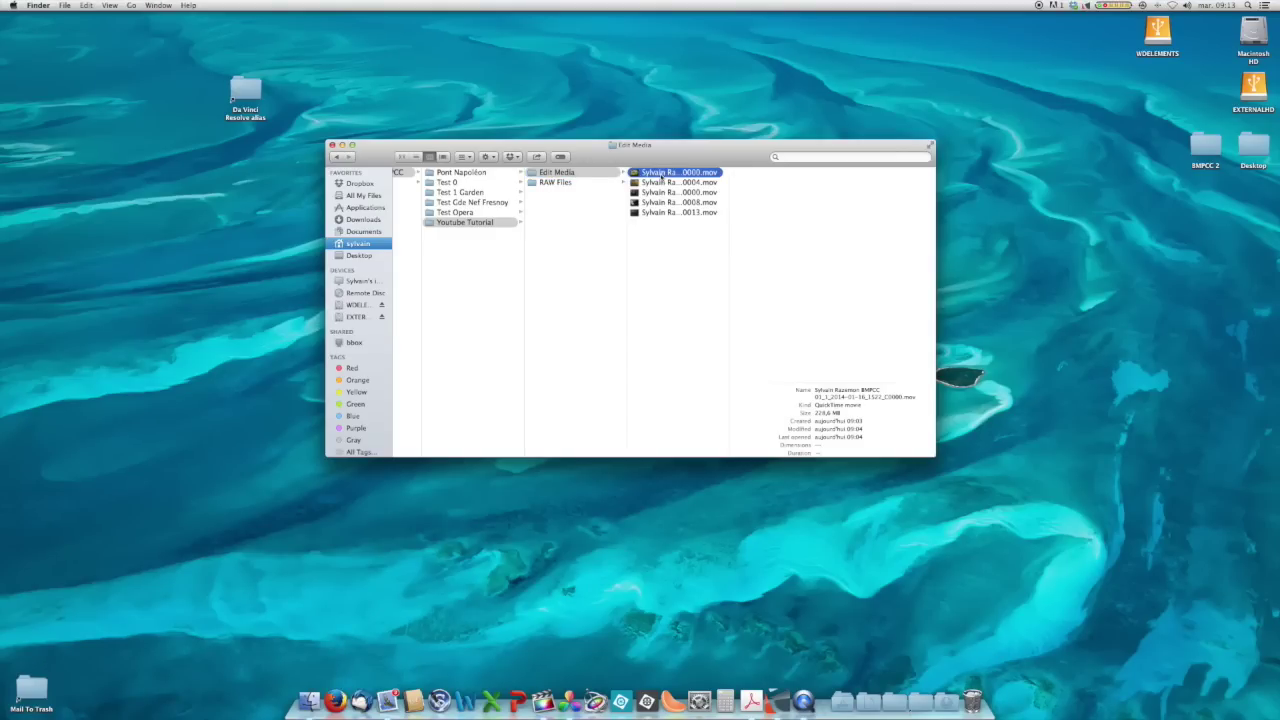
drag(678, 246, 652, 175)
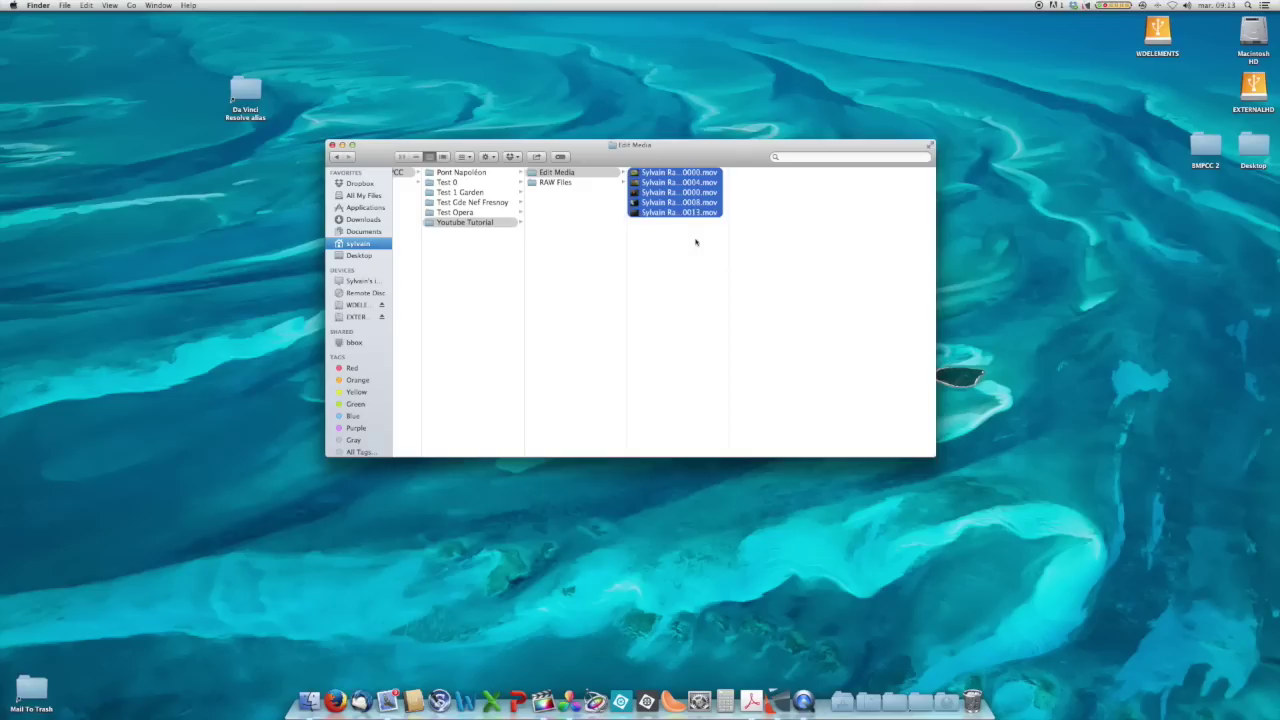
click(653, 183)
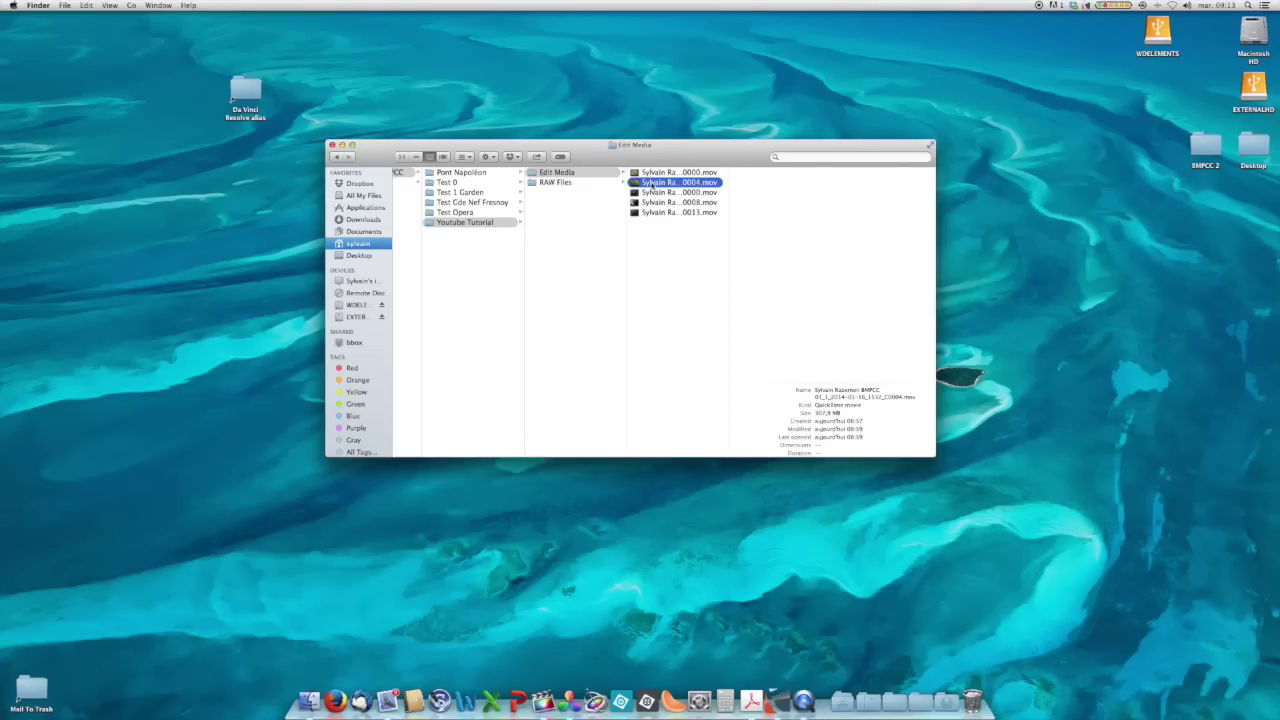
key(Return)
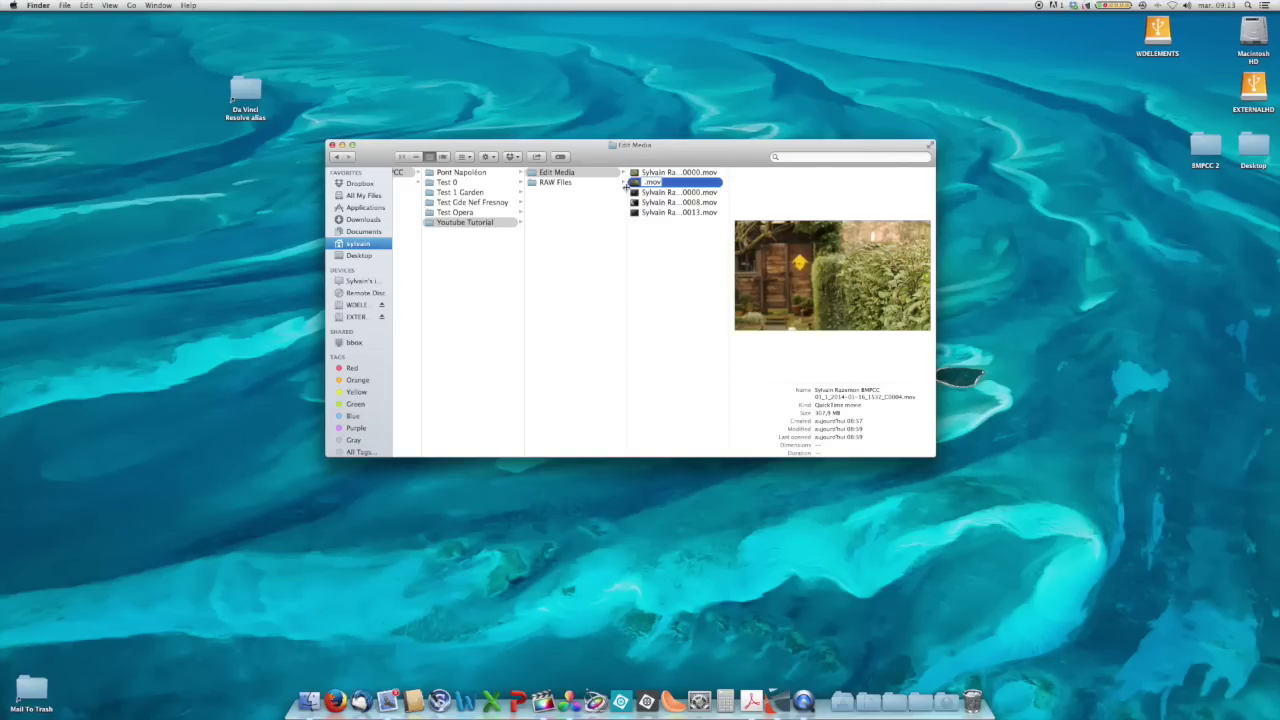
key(Escape)
key(space)
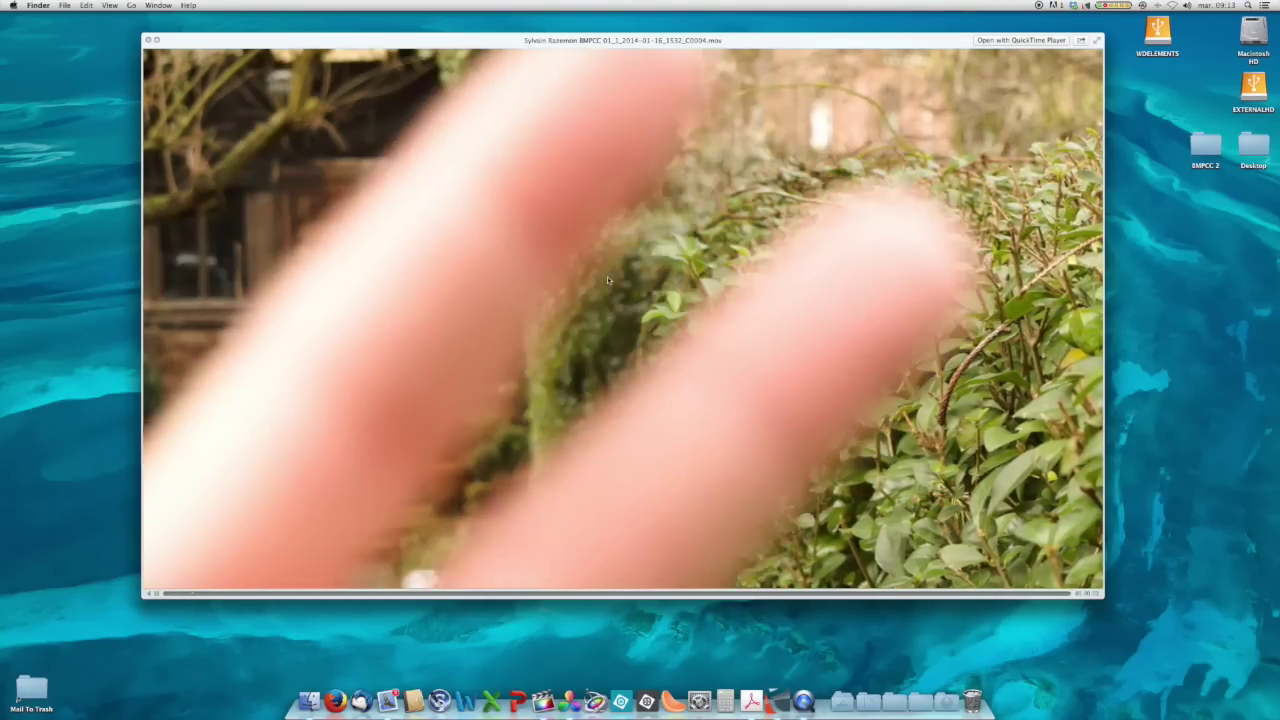
key(space)
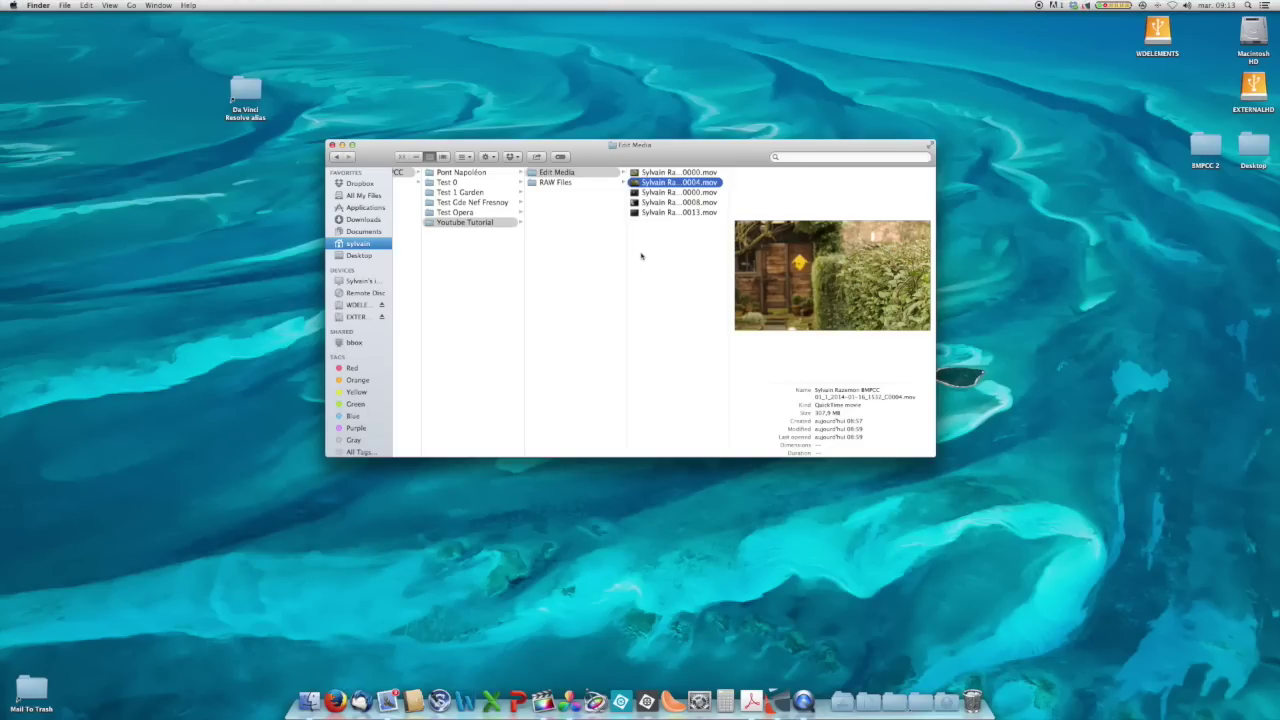
key(super+Tab)
key(super+Tab)
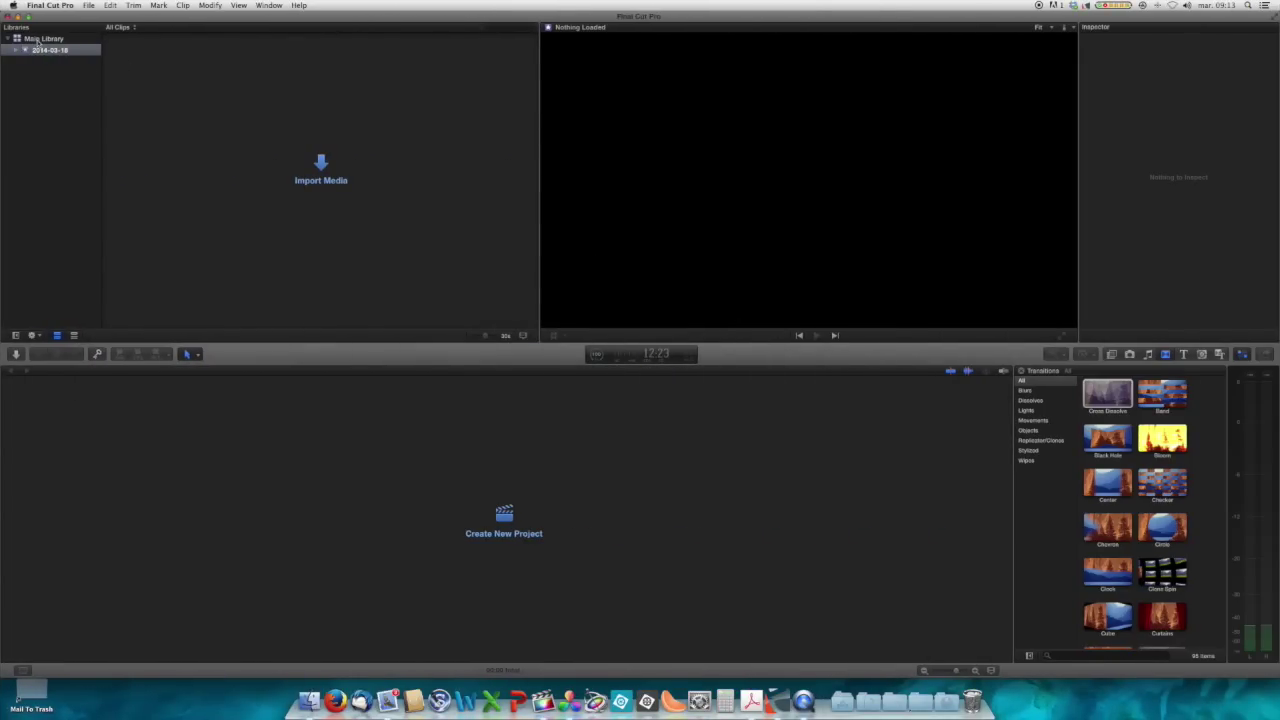
- Create a new event named 'Youtube Tutorial' in the Main Library
right_click(37, 40)
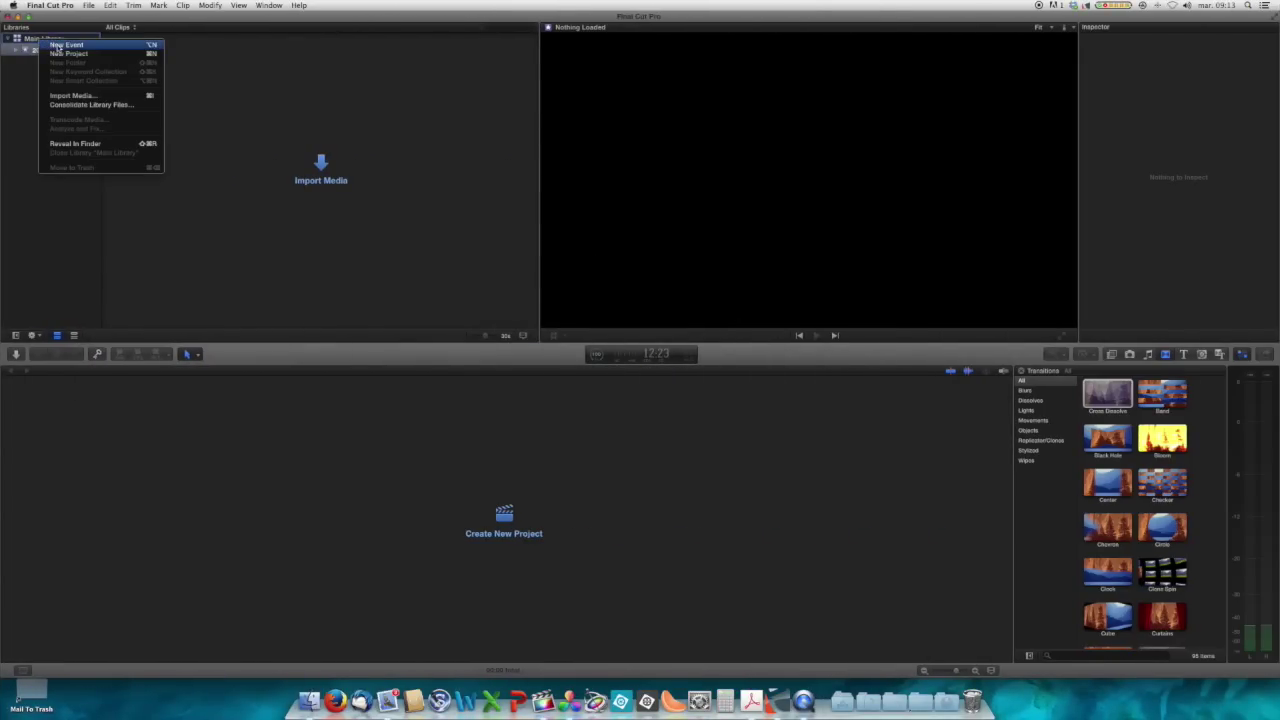
click(60, 48)
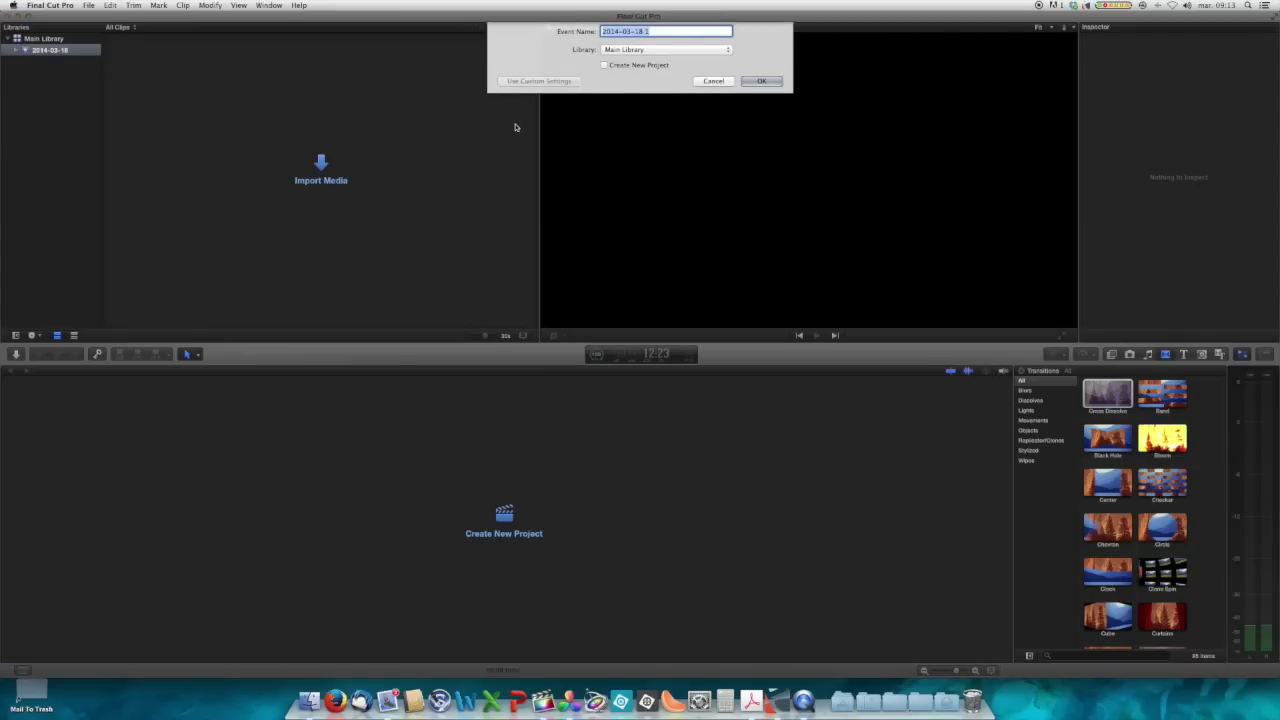
text(Youtube Tutorial)
key(Return)
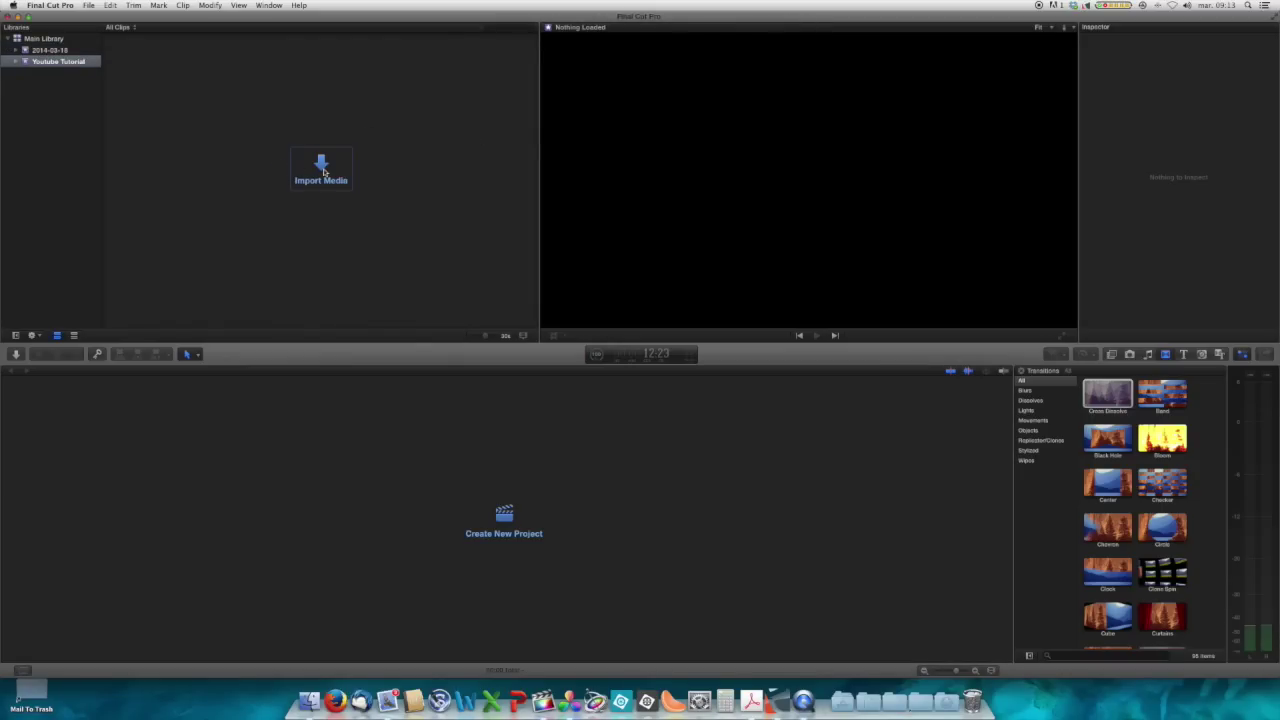
click(320, 168)
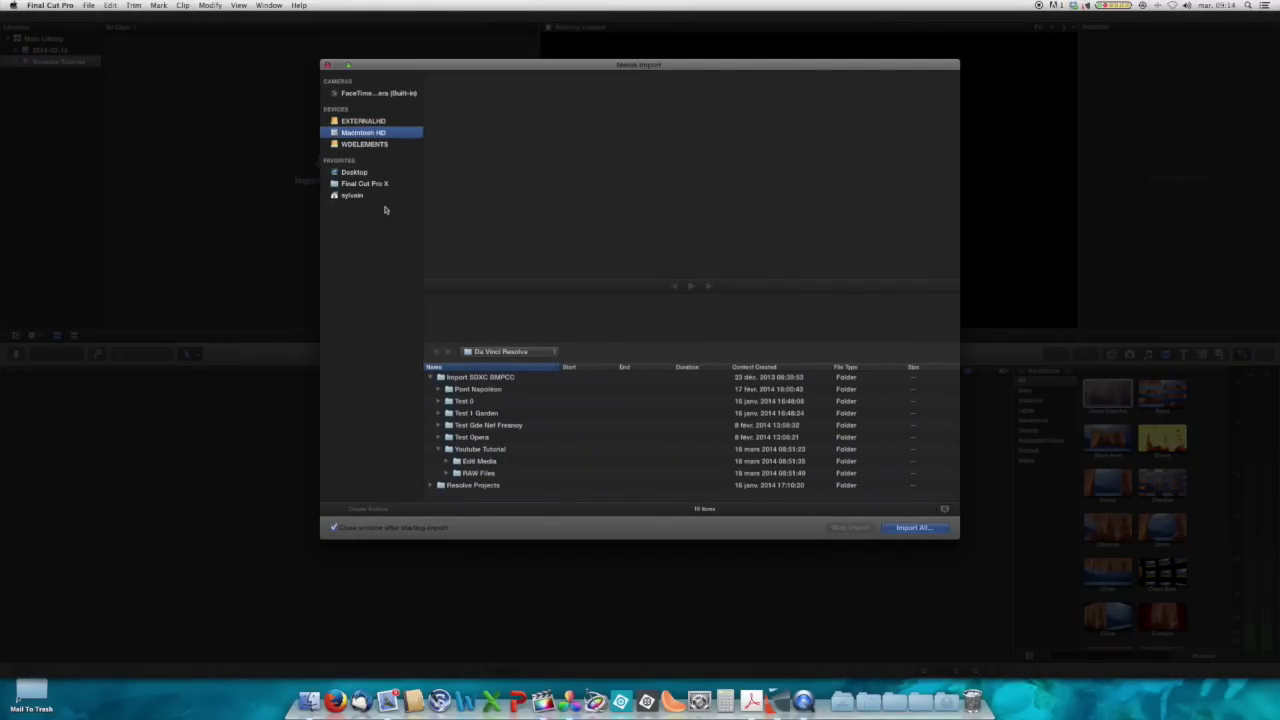
- Import the Desktop > Da Vinci Resolve > Edit Media folder into Youtube Tutorial, leaving files in place
click(348, 146)
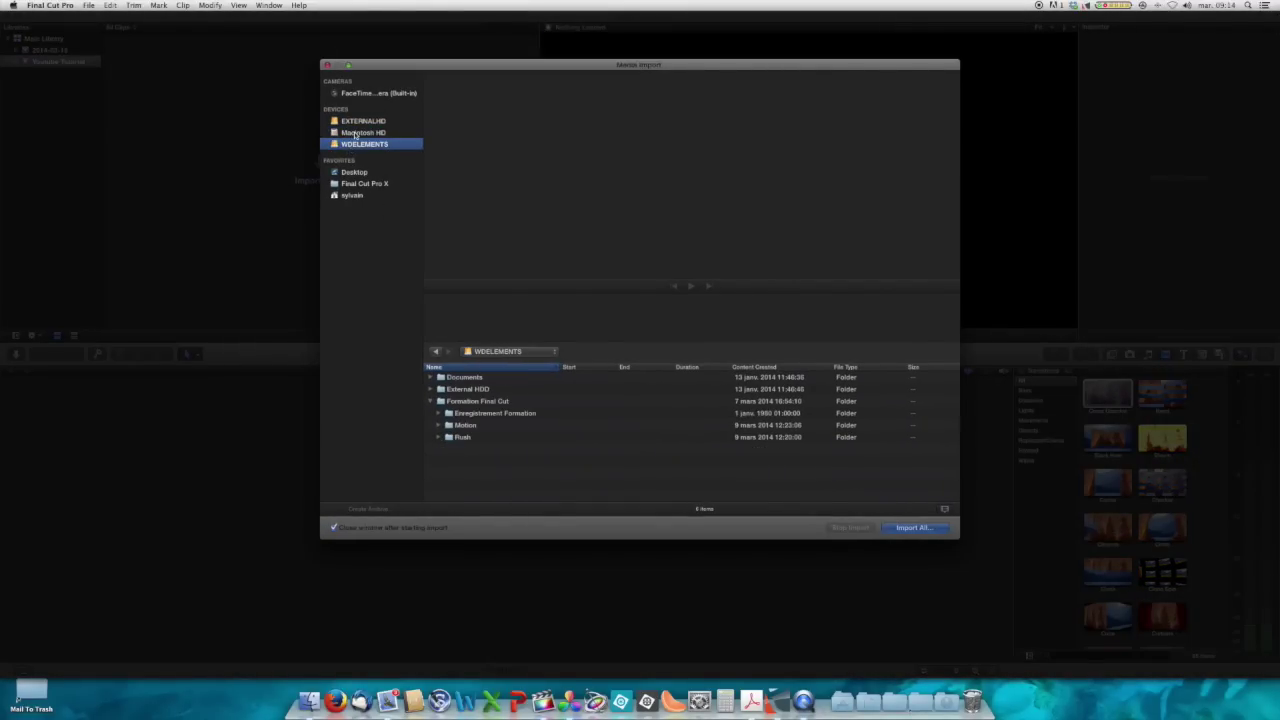
click(355, 133)
click(352, 172)
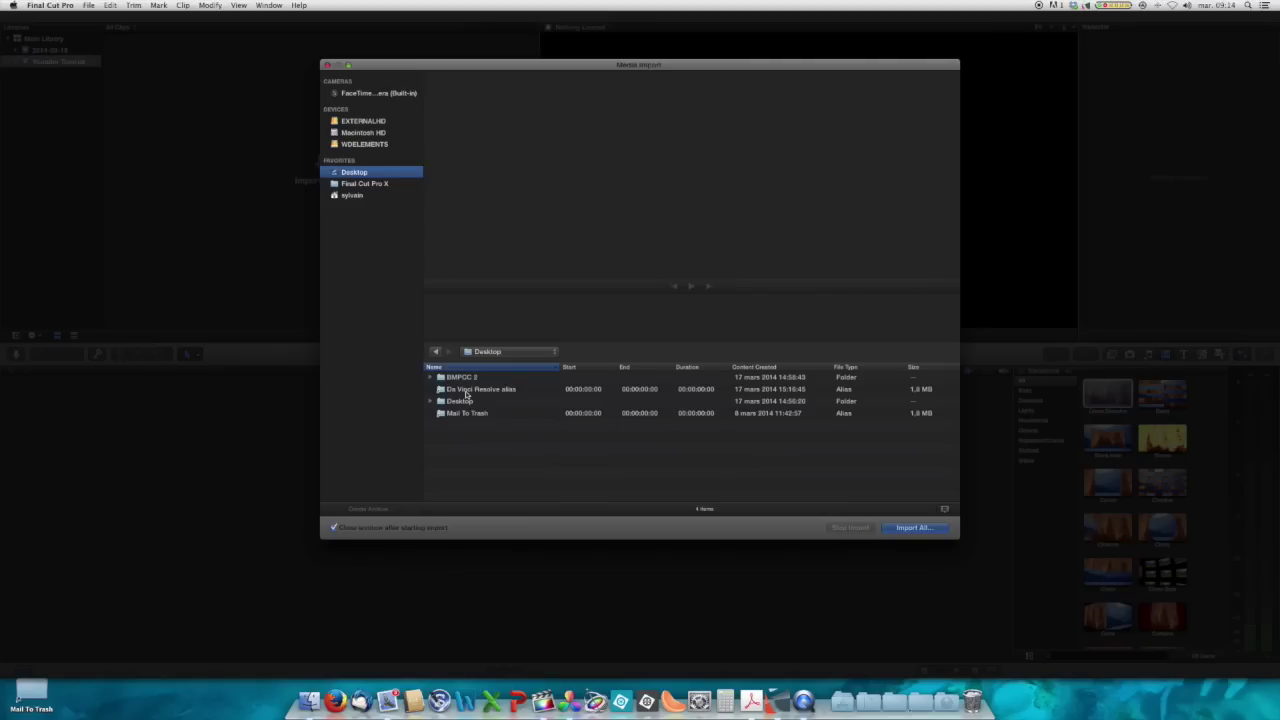
double_click(465, 390)
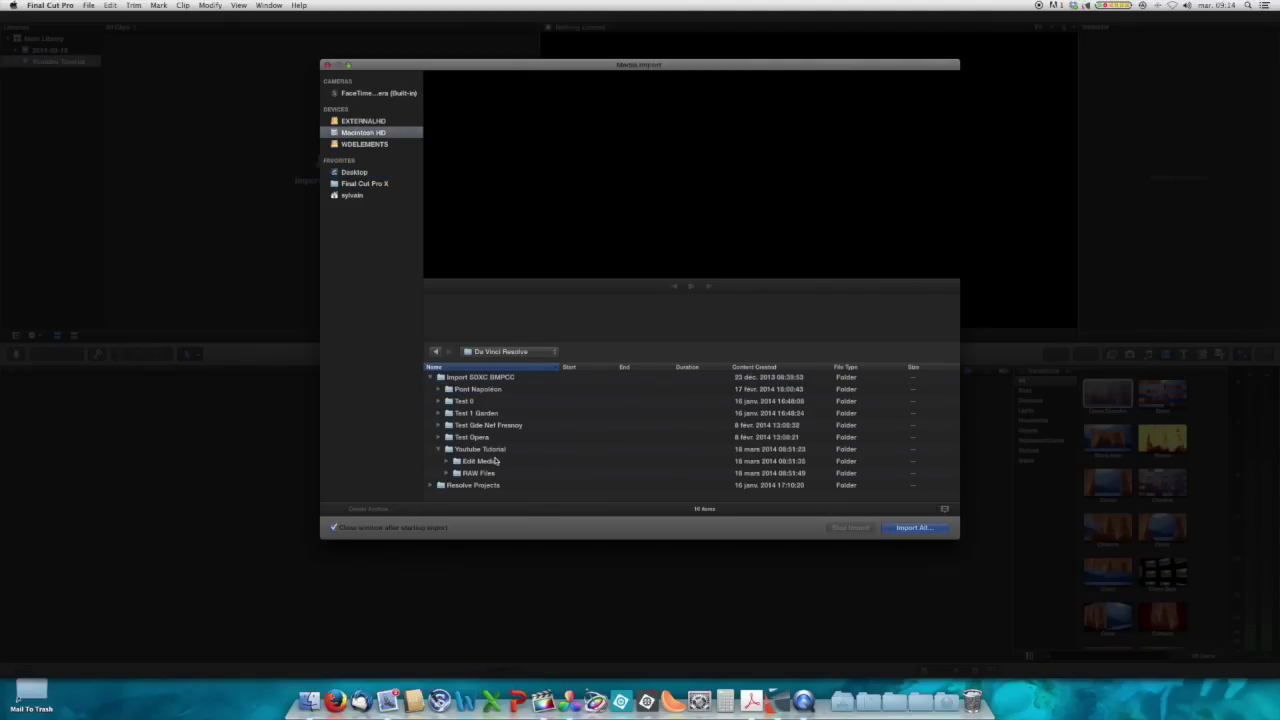
click(473, 462)
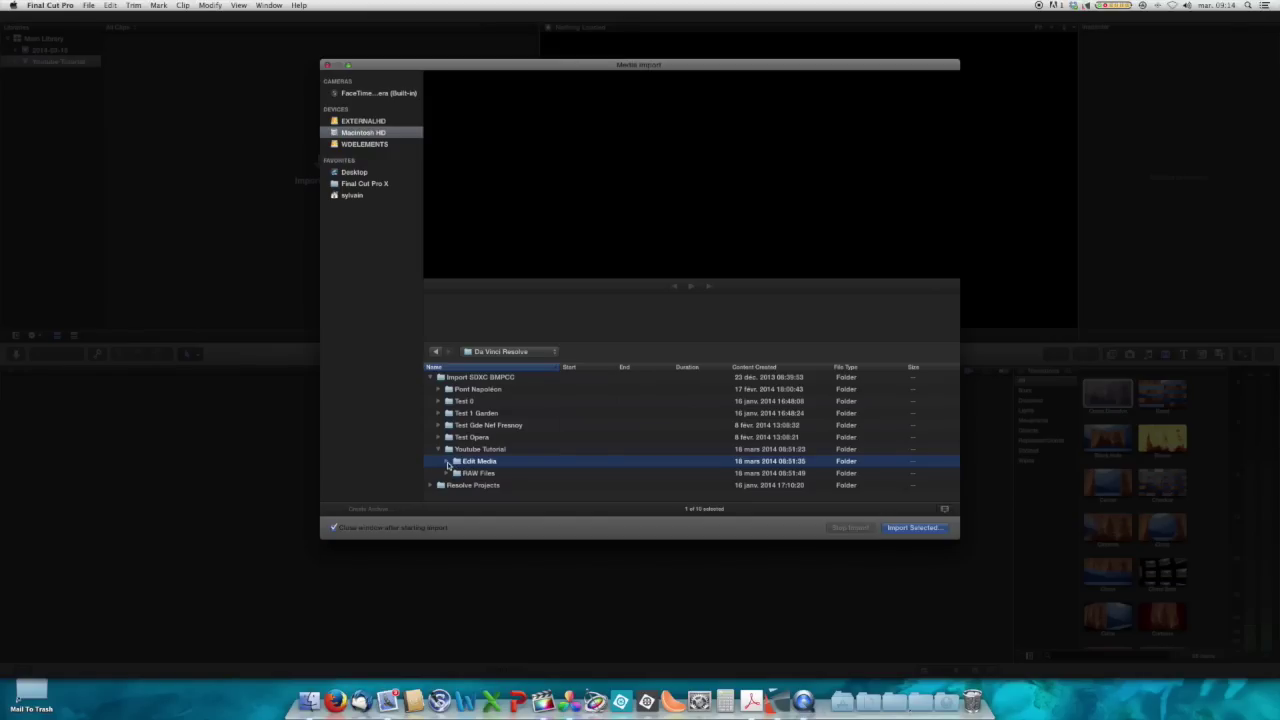
click(930, 535)
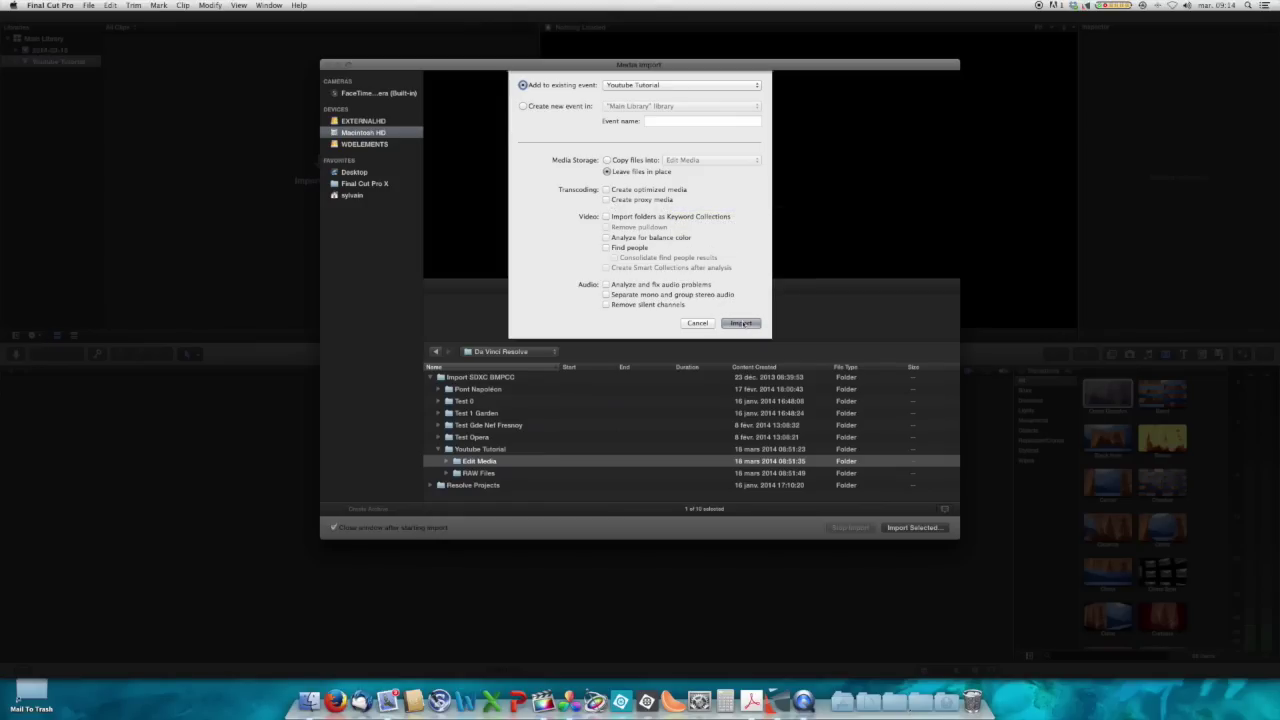
click(741, 323)
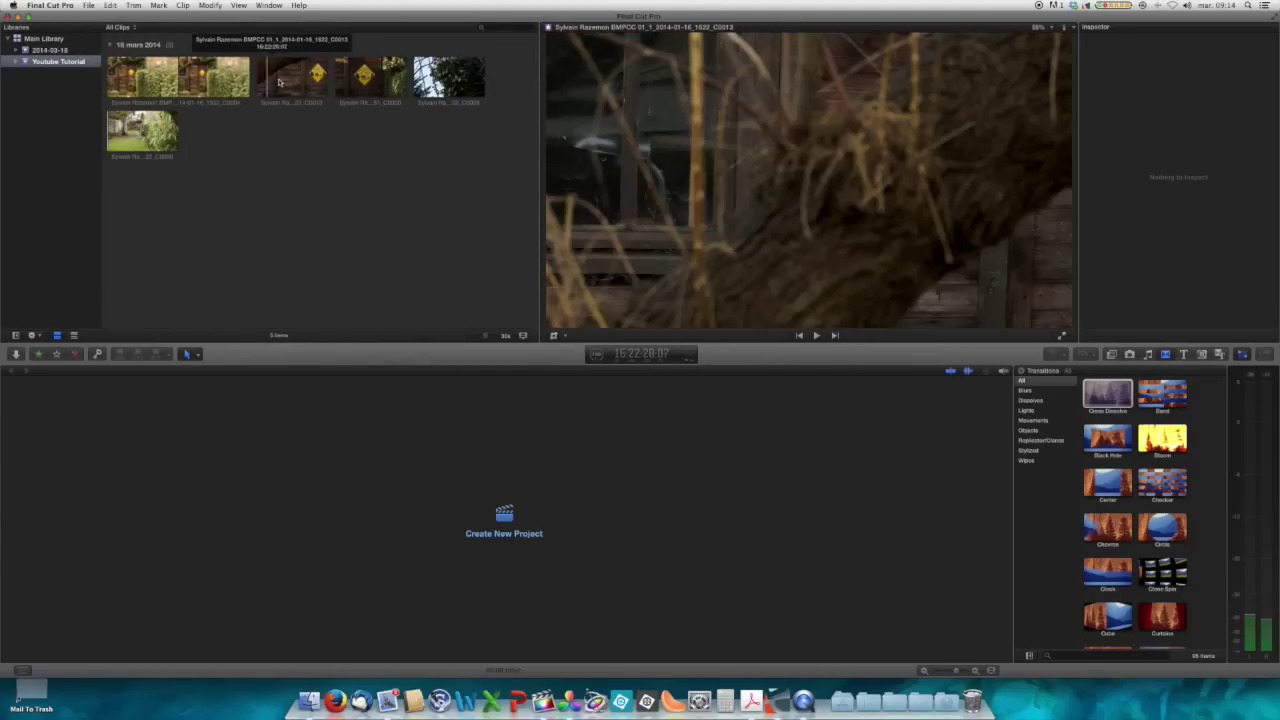
- Create an empty project named 'Youtube Tutorial' in the Youtube Tutorial event
click(504, 520)
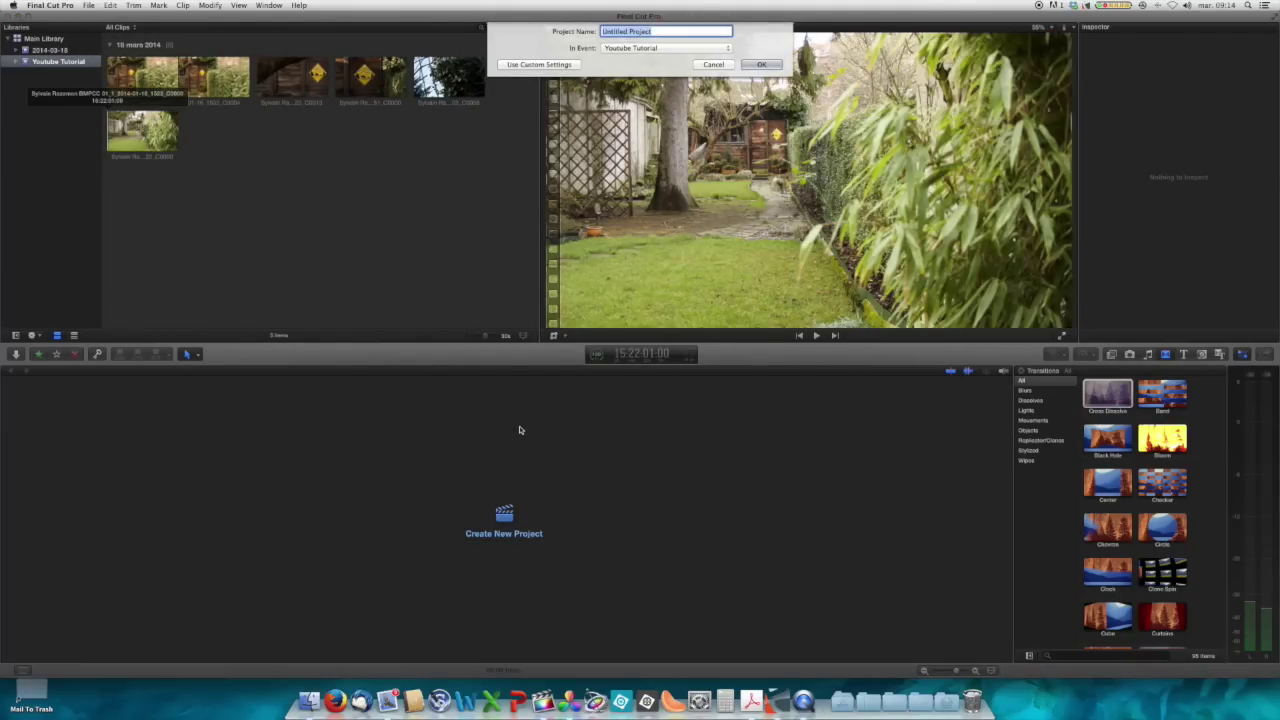
text(Yout)
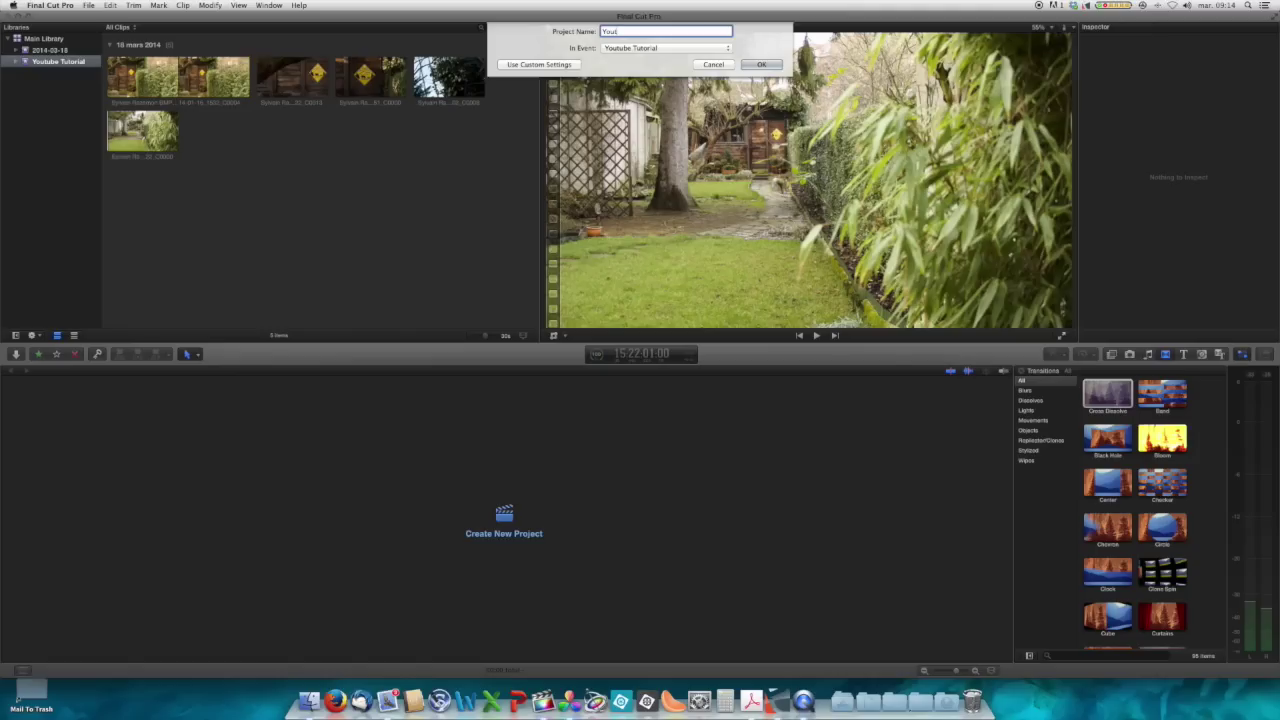
text(ube Tutorial)
key(Return)
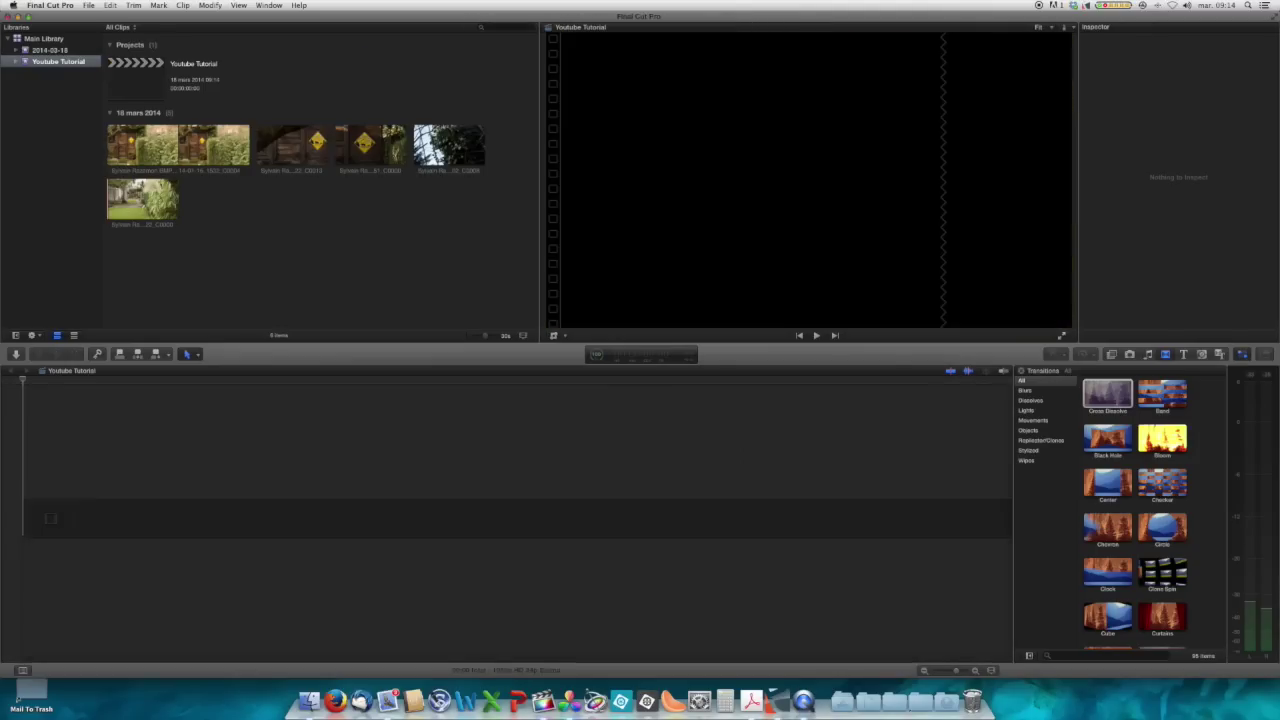
- Append marked ranges of the first and third event clips to the Youtube Tutorial timeline
click(139, 150)
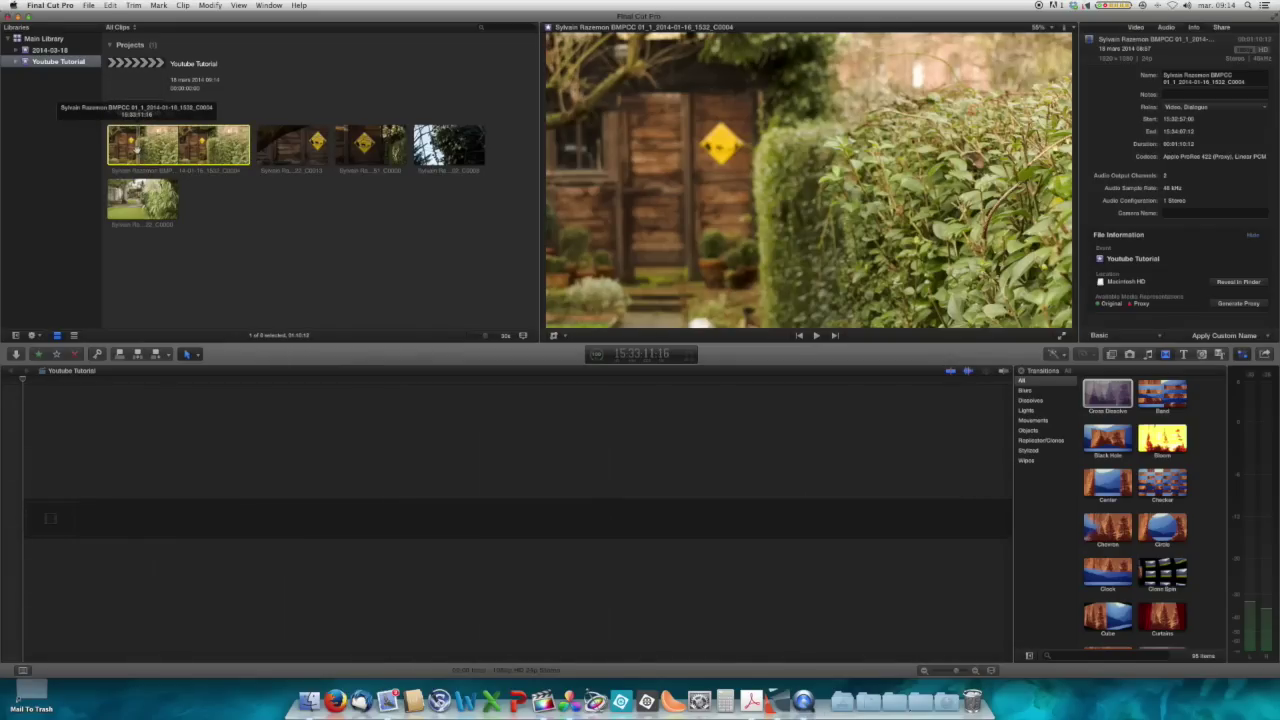
drag(137, 148, 203, 150)
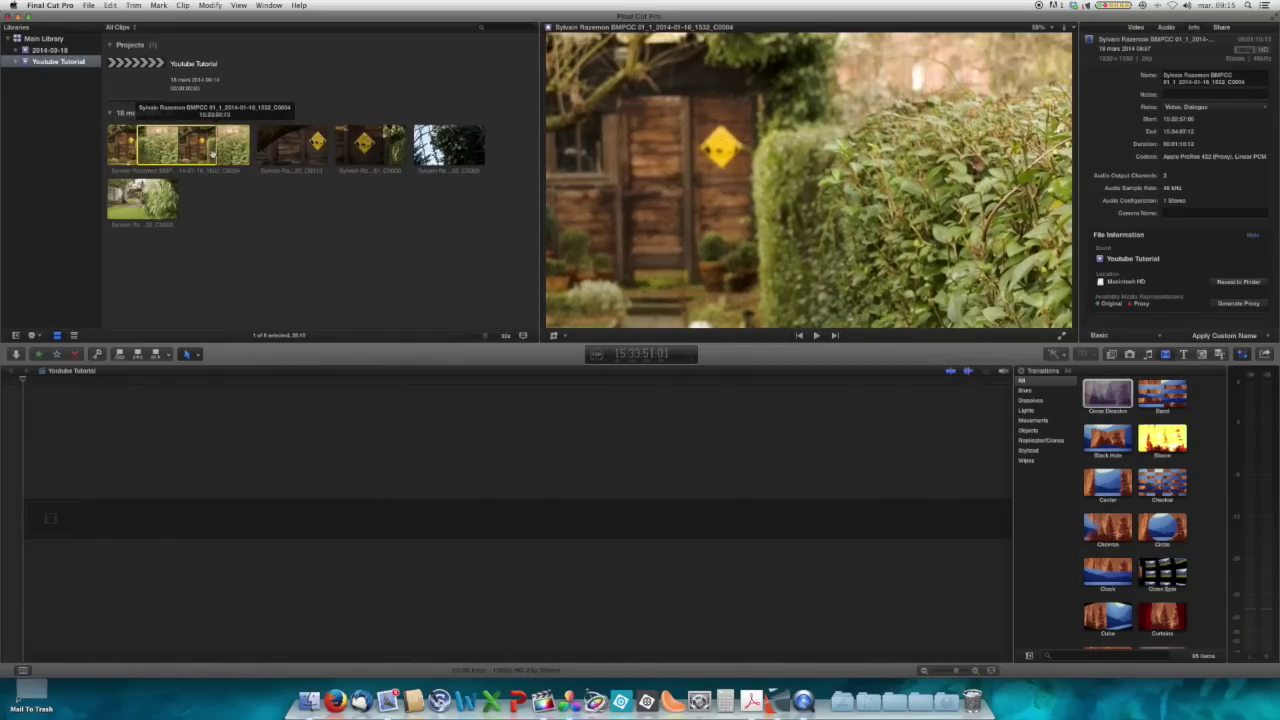
key(e)
click(300, 148)
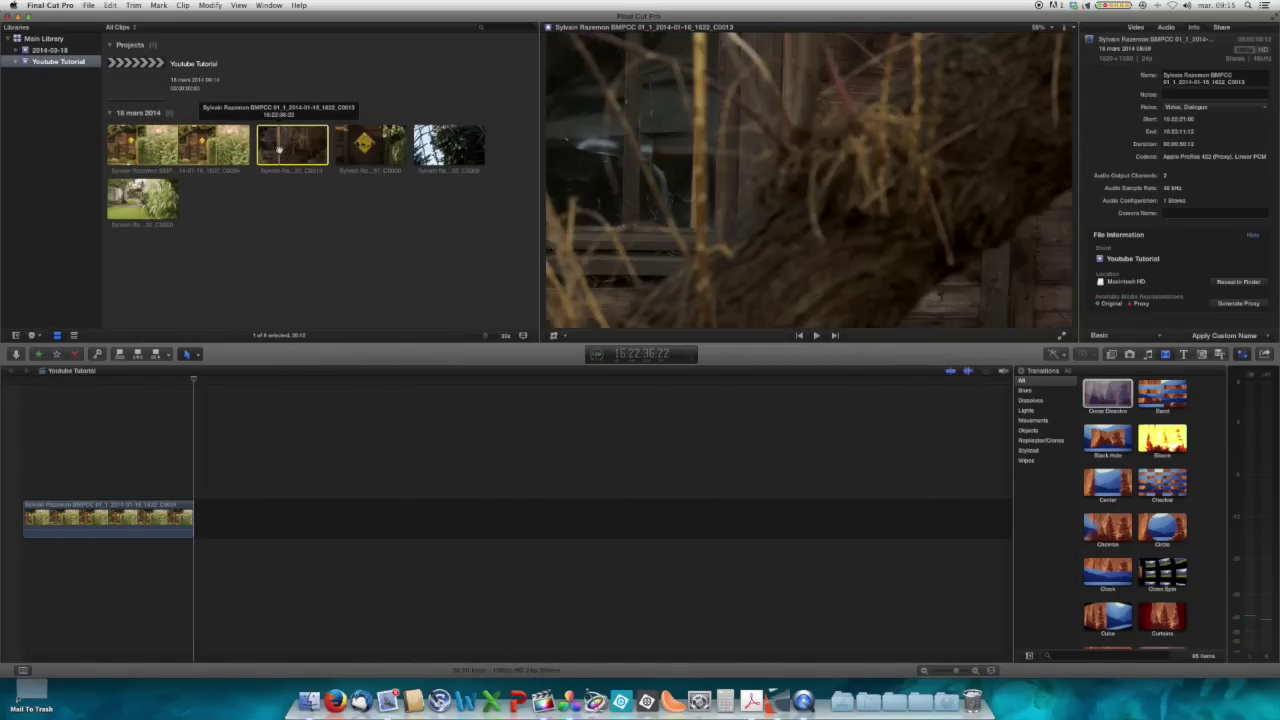
click(380, 153)
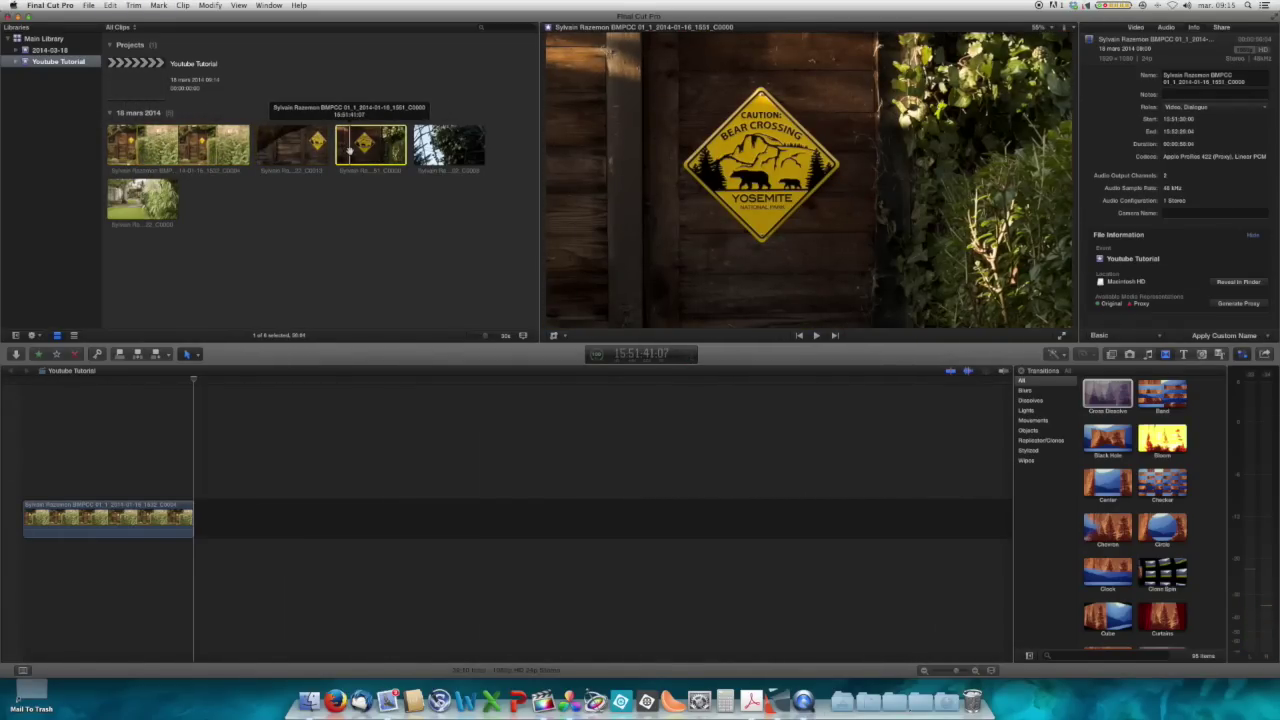
key(o)
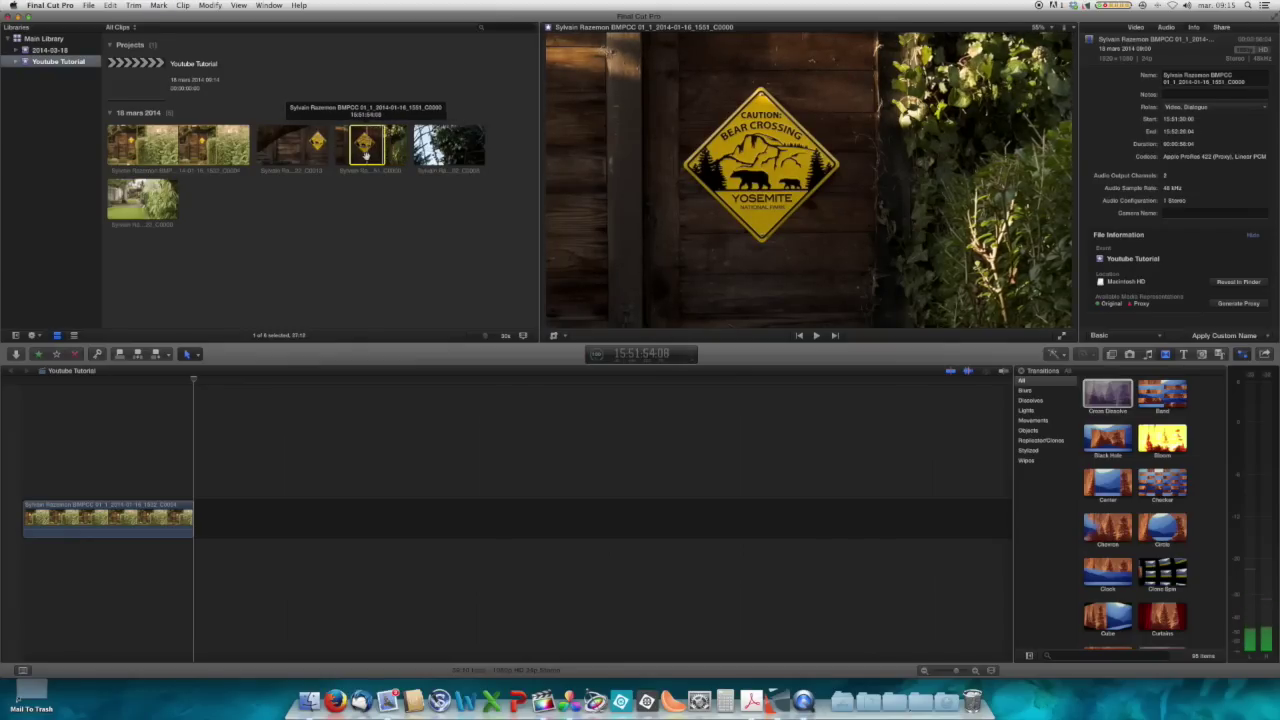
key(e)
- Append the fourth clip's range and the fifth clip to the end of the timeline
click(440, 148)
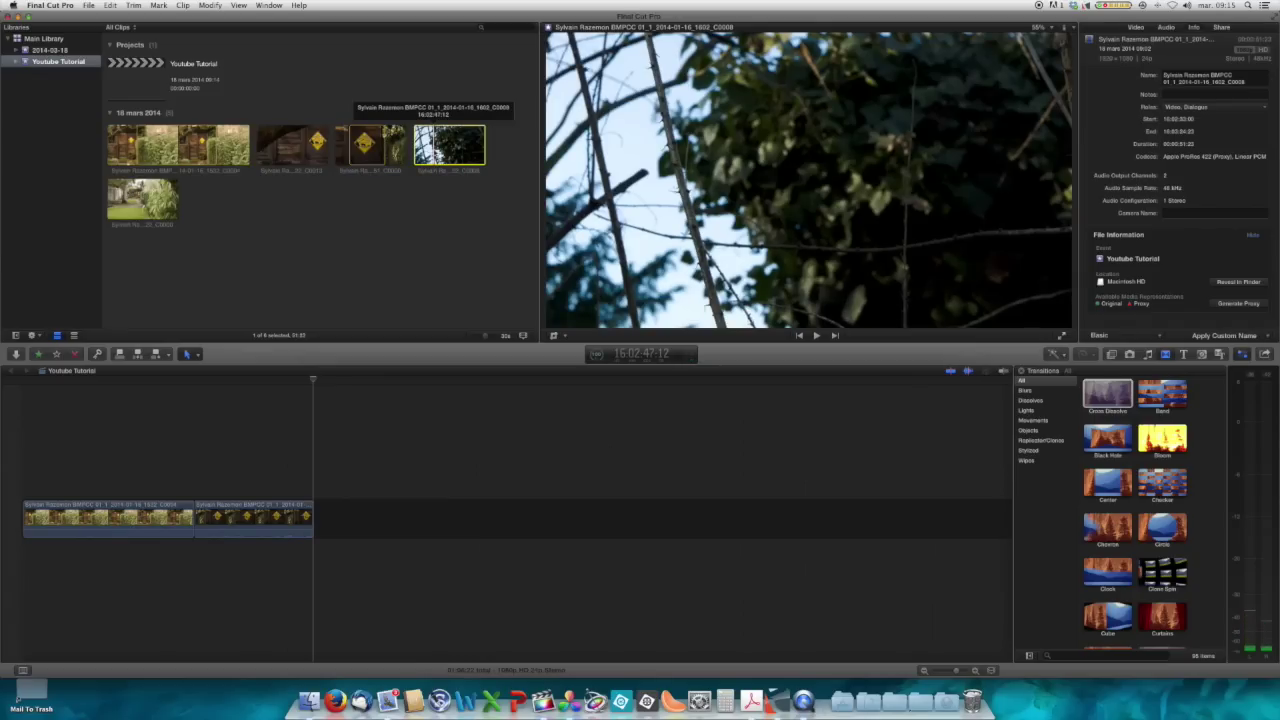
key(o)
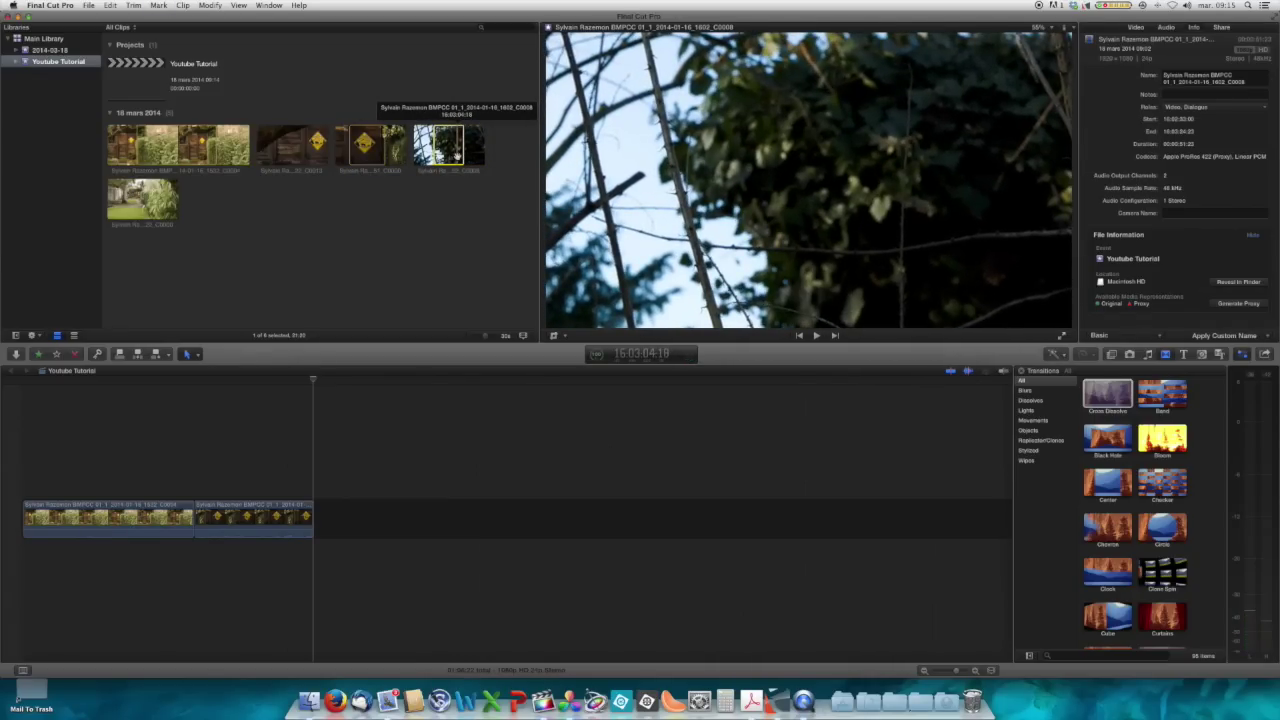
key(e)
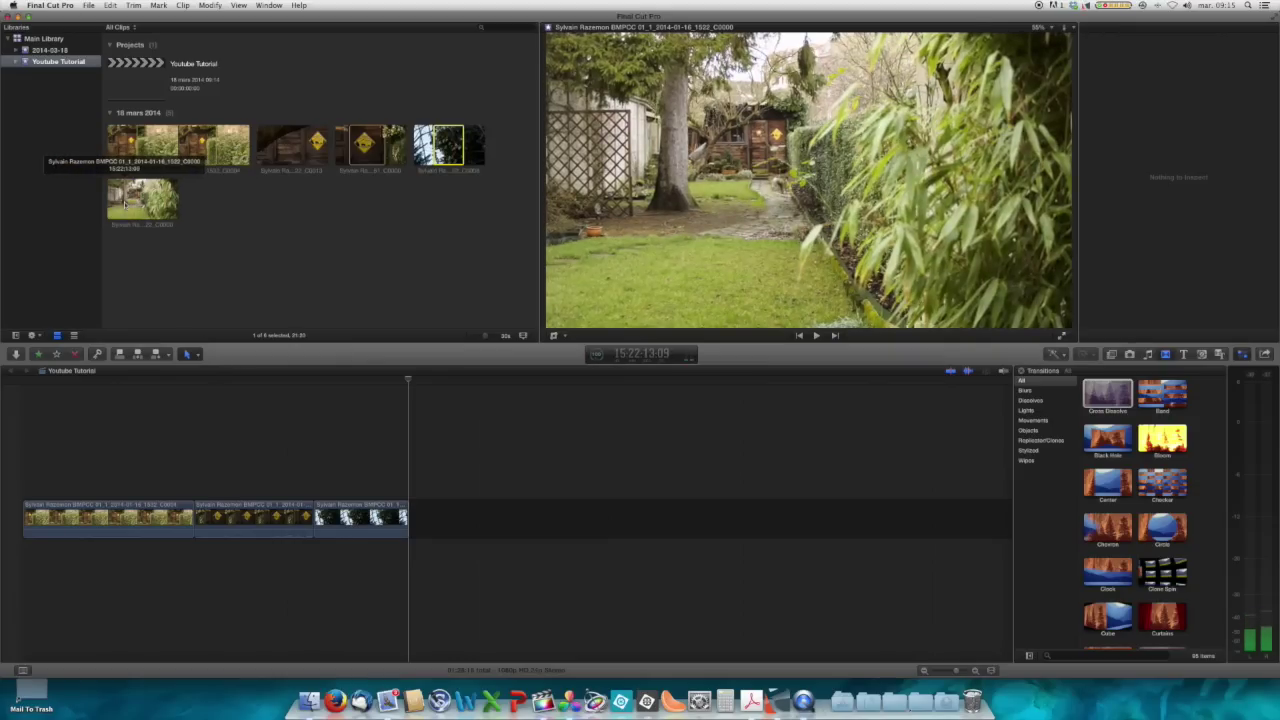
key(super+4)
click(130, 200)
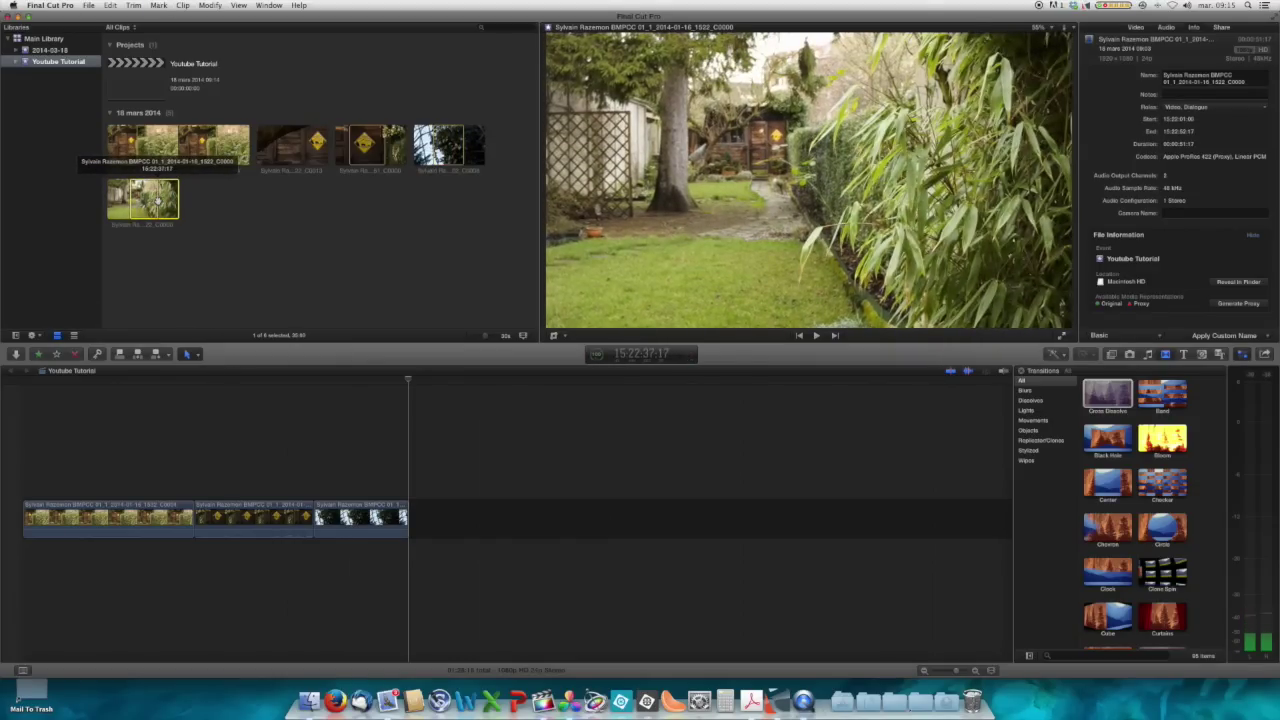
key(e)
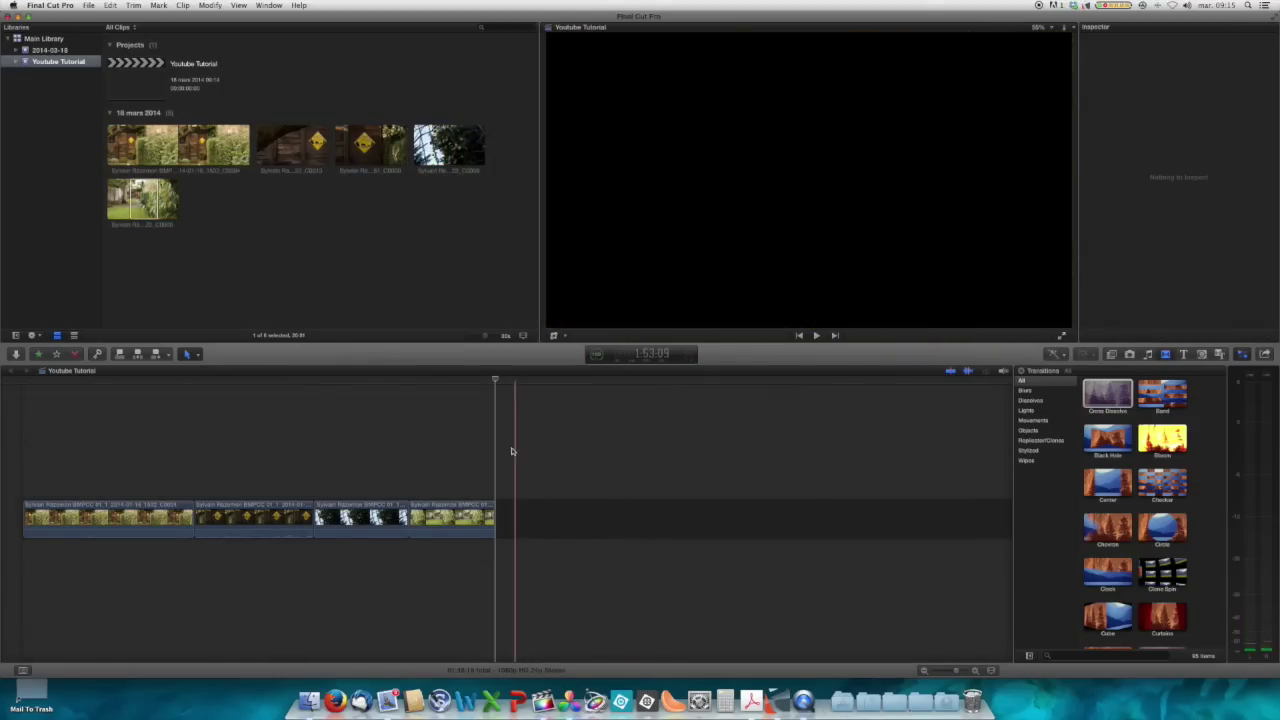
drag(494, 391, 148, 390)
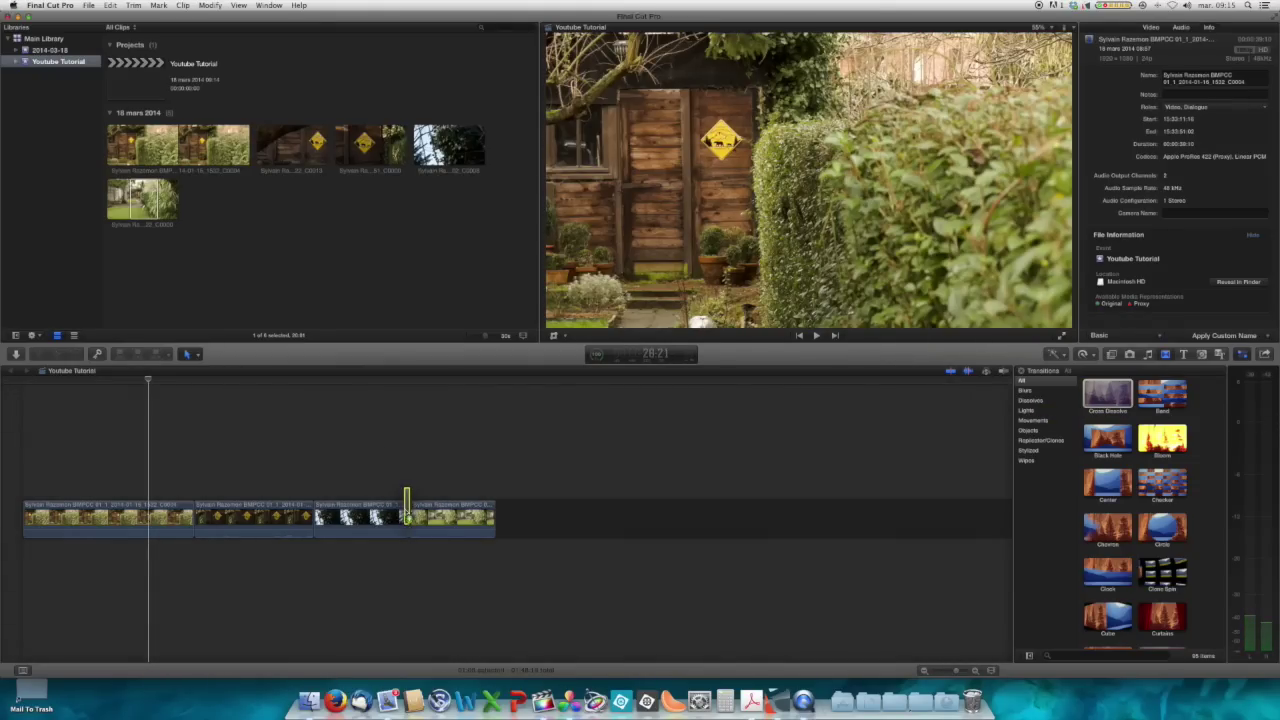
- Add a cross dissolve at the last edit and trim that edit earlier in the Precision Editor
click(411, 520)
key(super+t)
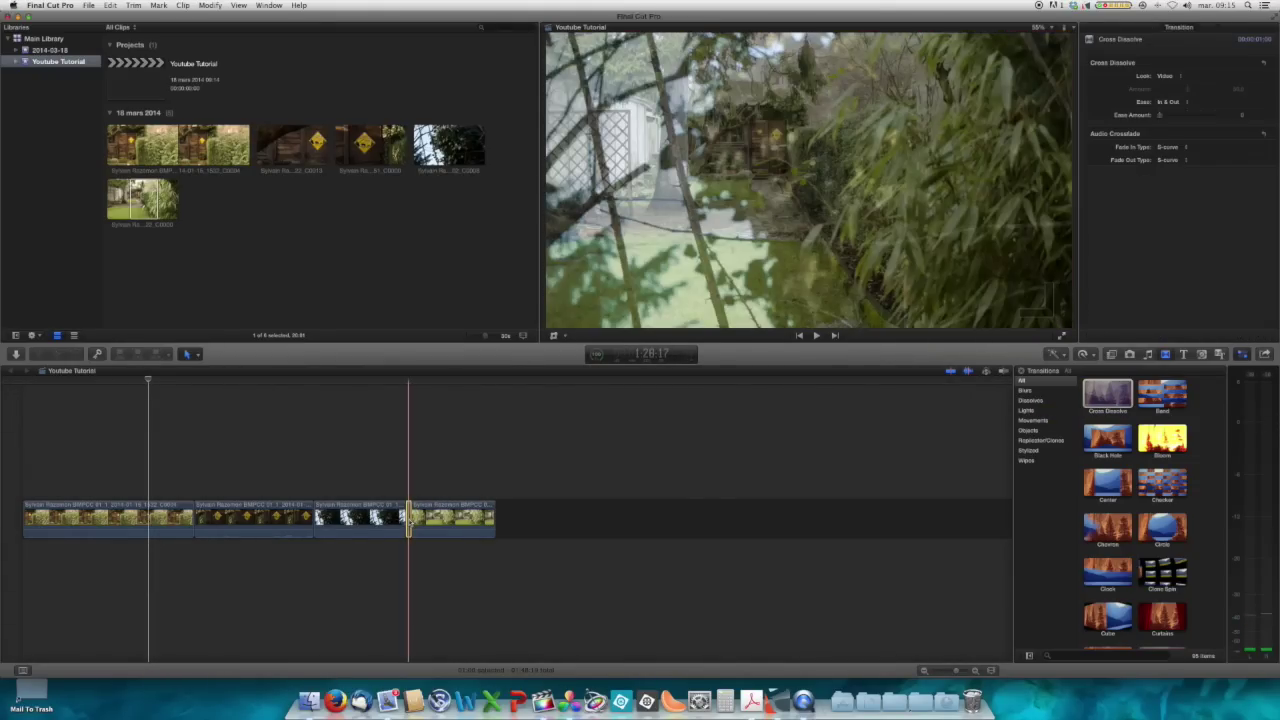
double_click(410, 517)
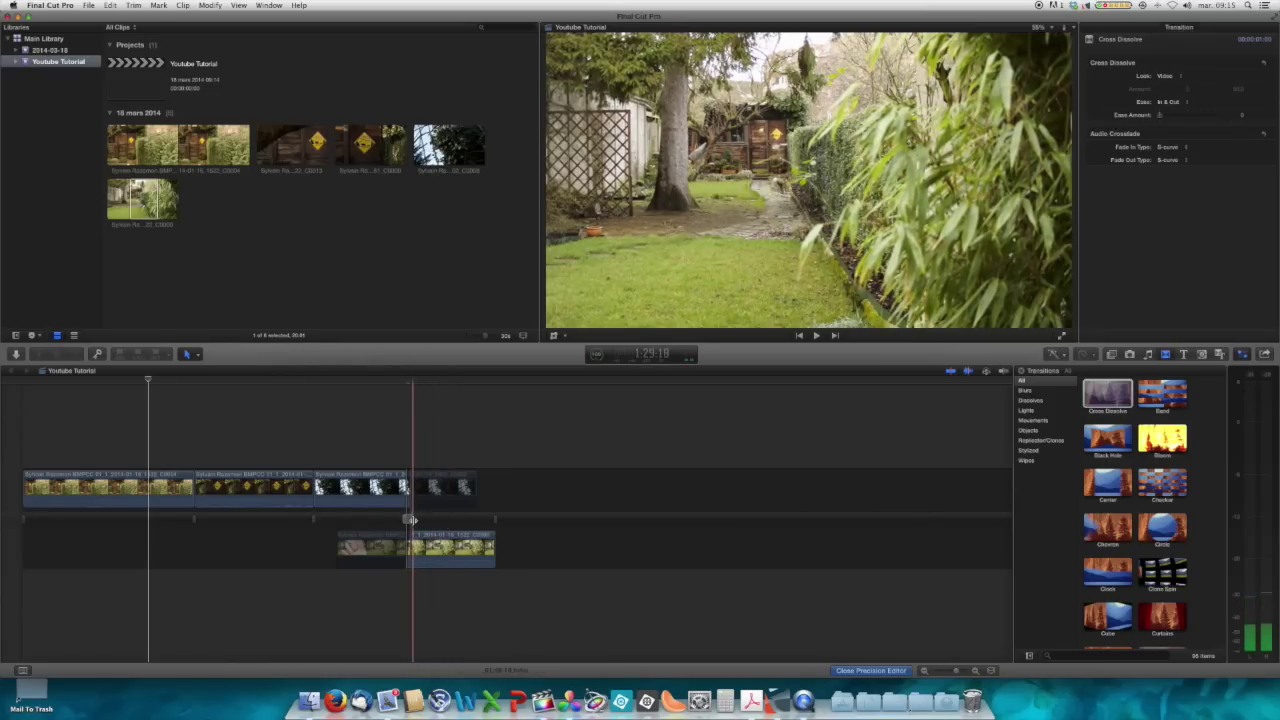
drag(411, 520, 326, 414)
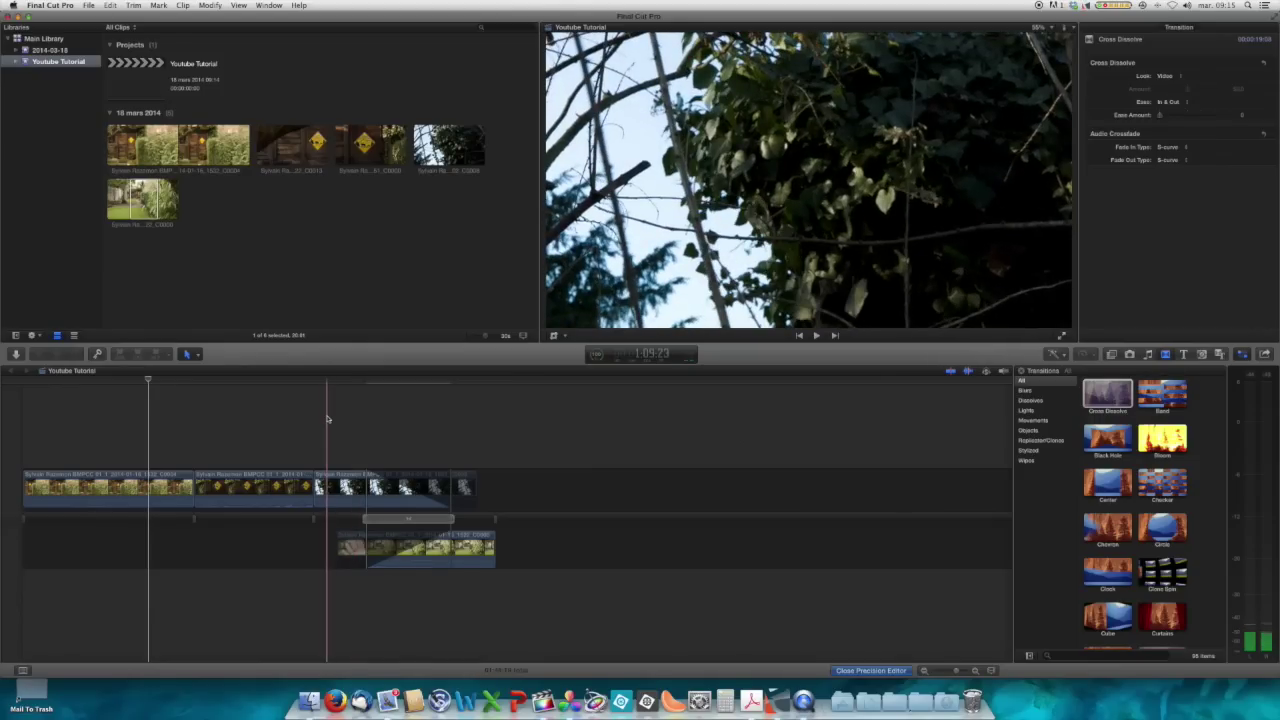
click(326, 414)
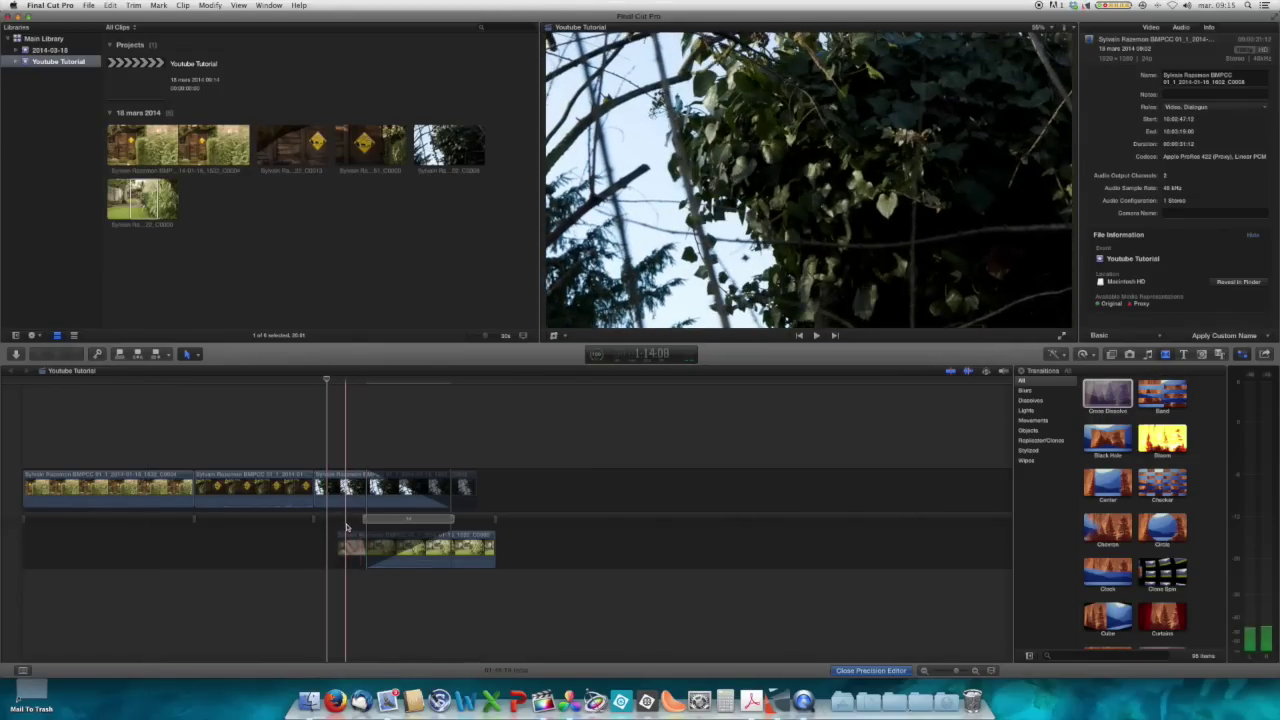
click(348, 526)
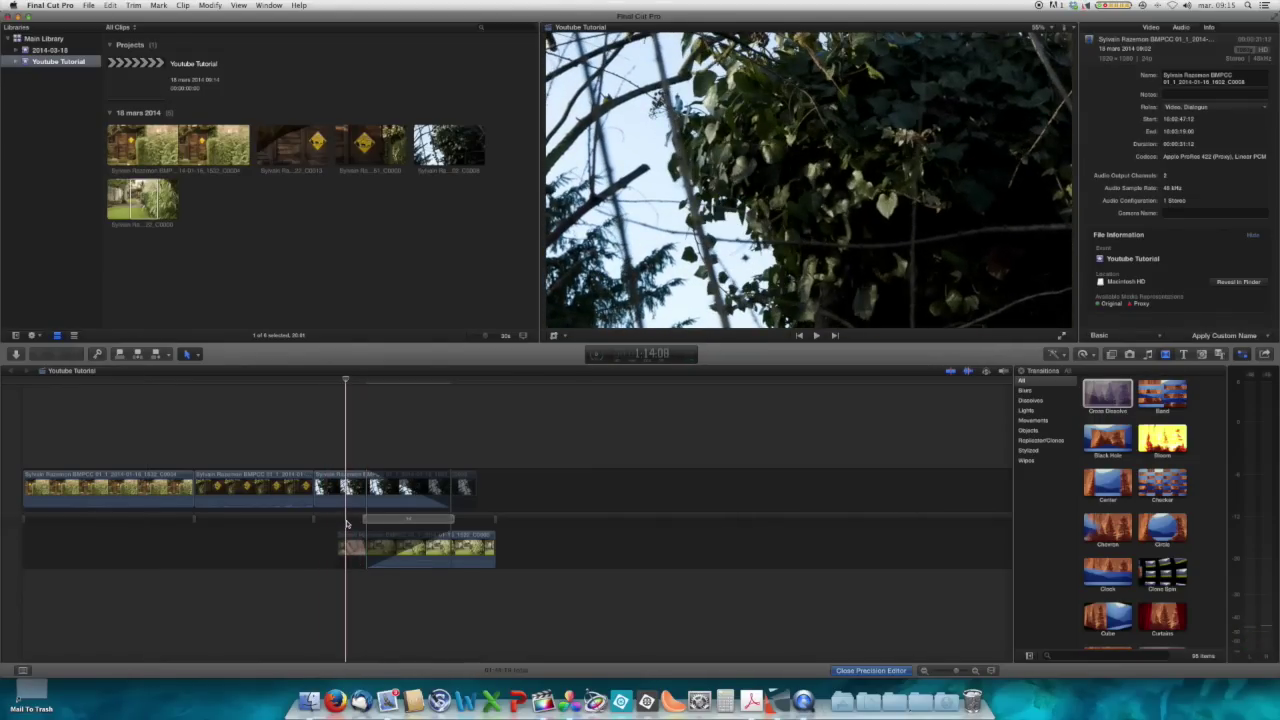
double_click(392, 522)
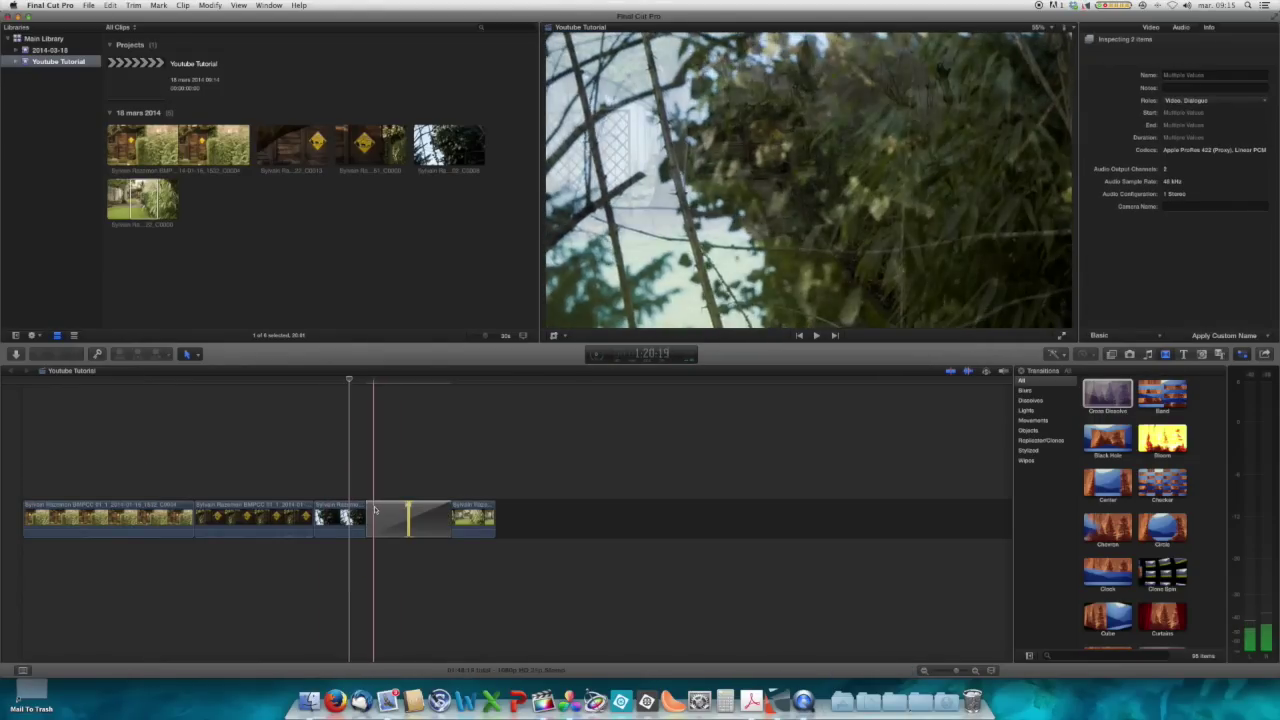
- Play back the timeline from near the start to review the transition
drag(349, 381, 131, 414)
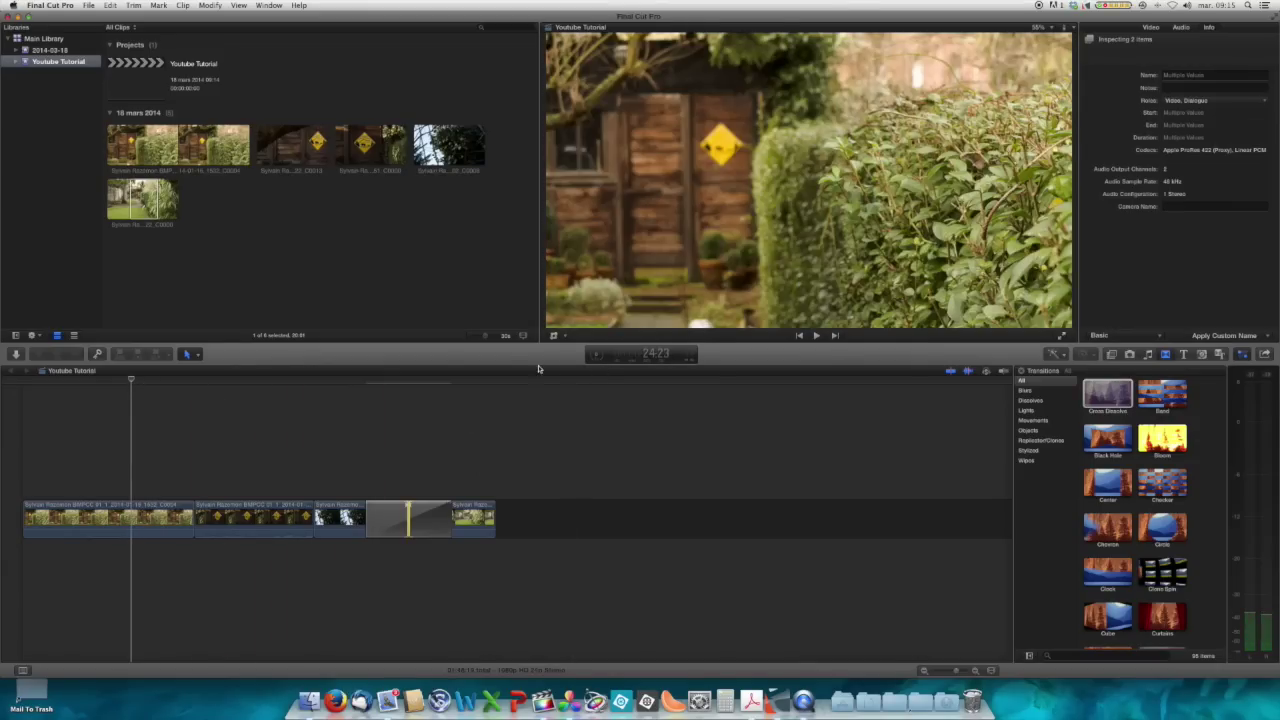
click(83, 384)
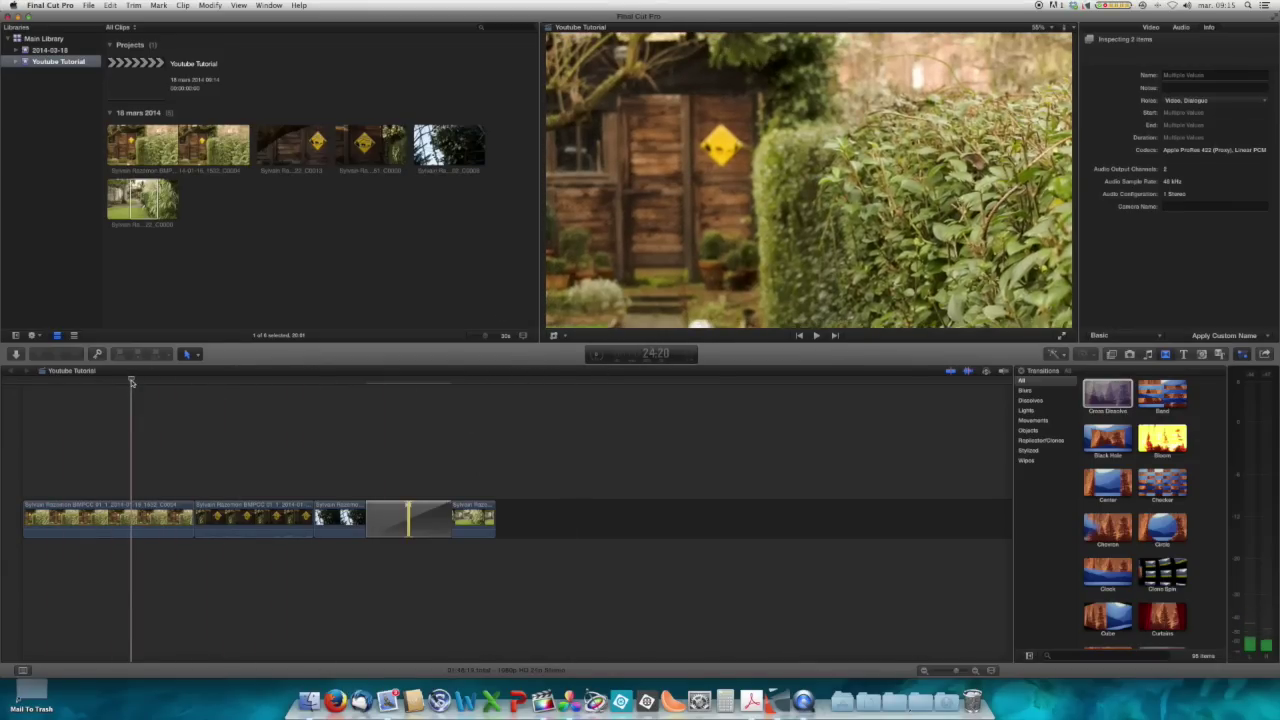
mouse_move(83, 384)
mouse_down()
mouse_move(474, 391)
mouse_move(66, 380)
mouse_move(83, 384)
mouse_up()
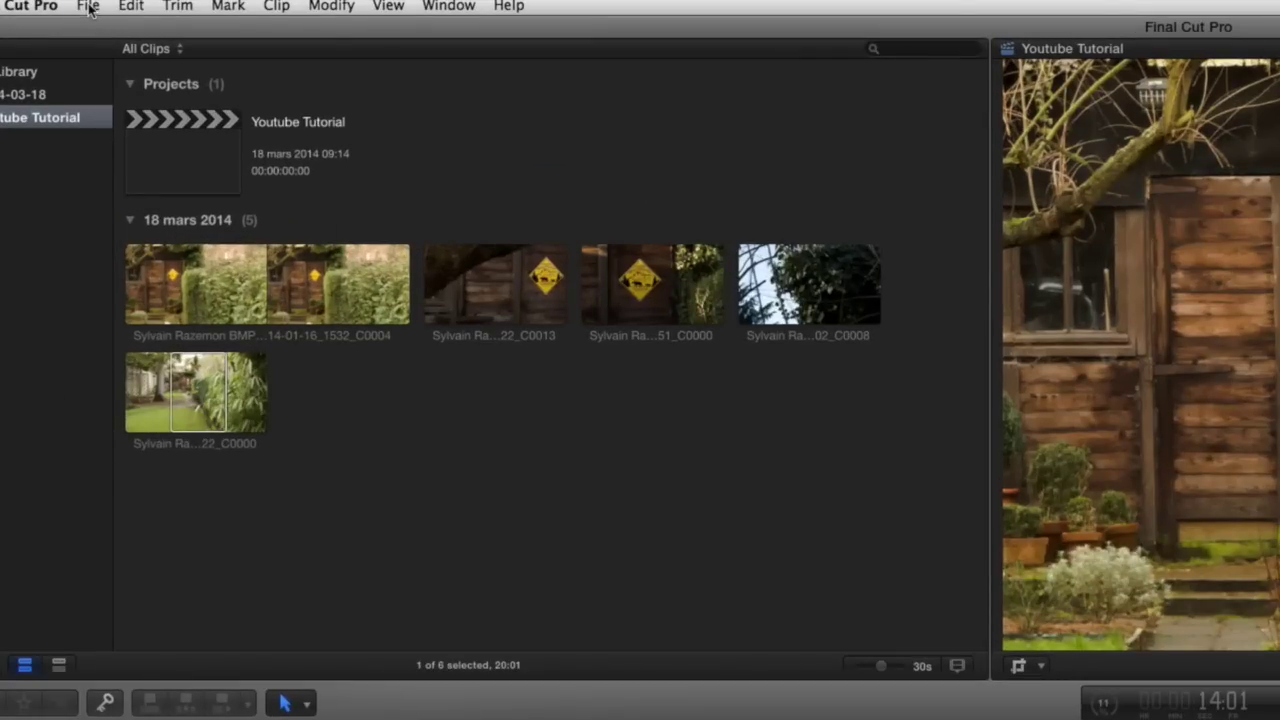
- Export the project XML, saving it as 'Youtube Tutorial XML' in the Youtube Tutorial folder
click(88, 8)
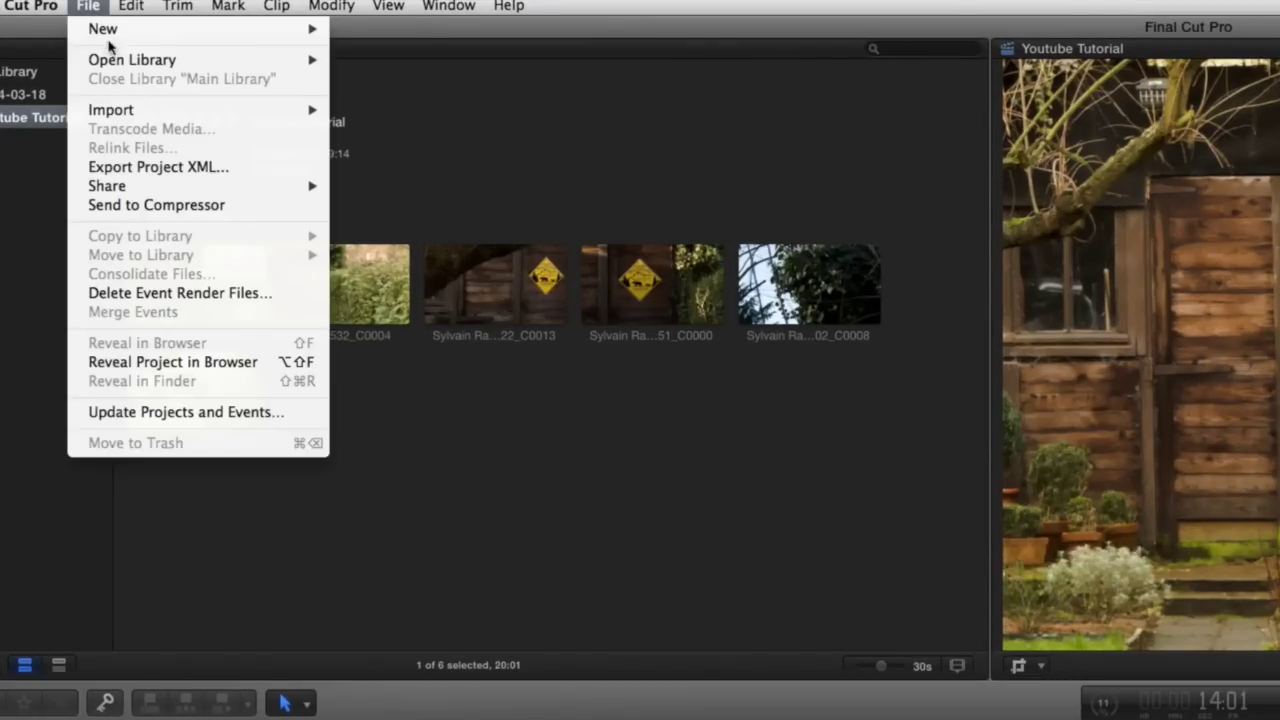
click(134, 167)
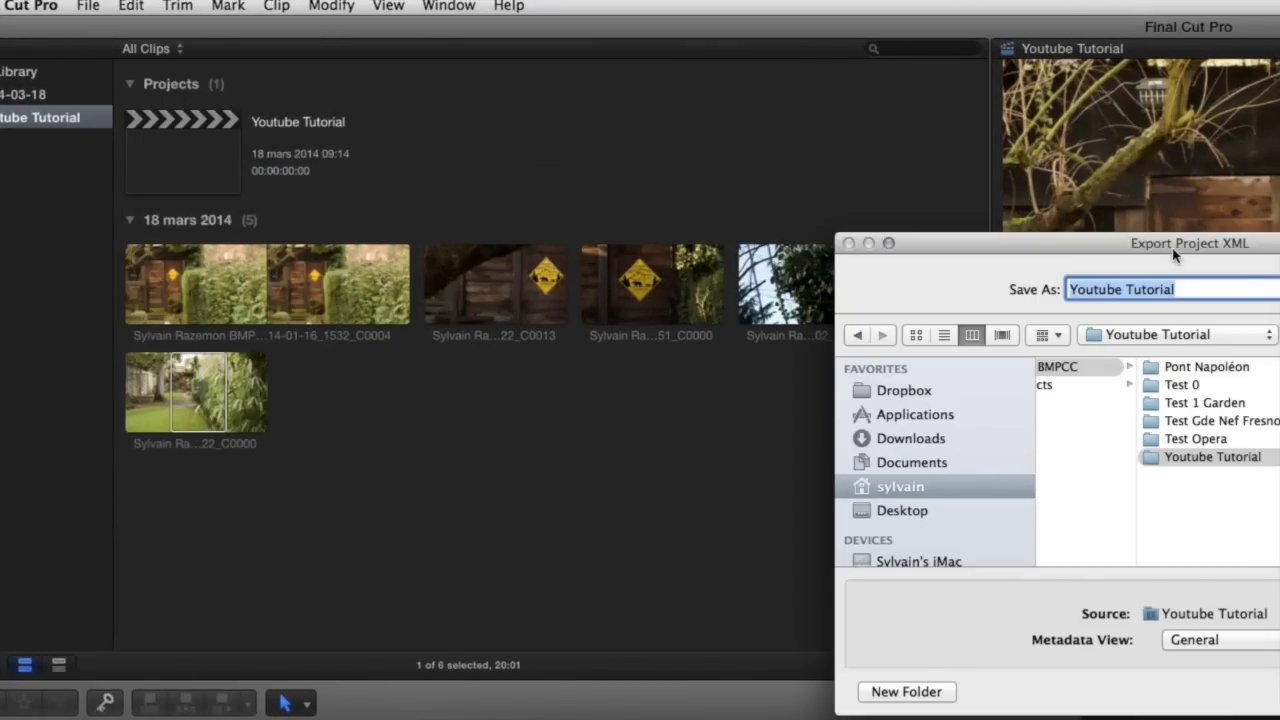
drag(1200, 204, 517, 139)
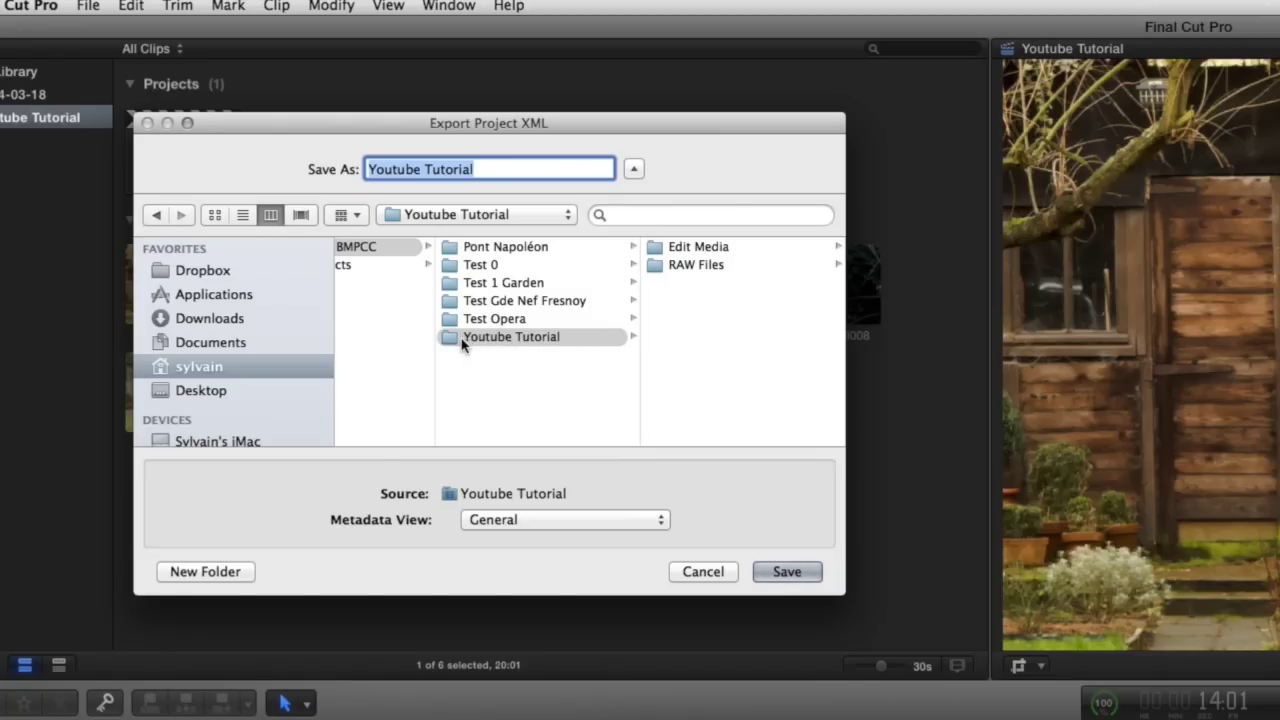
click(501, 167)
text(XM)
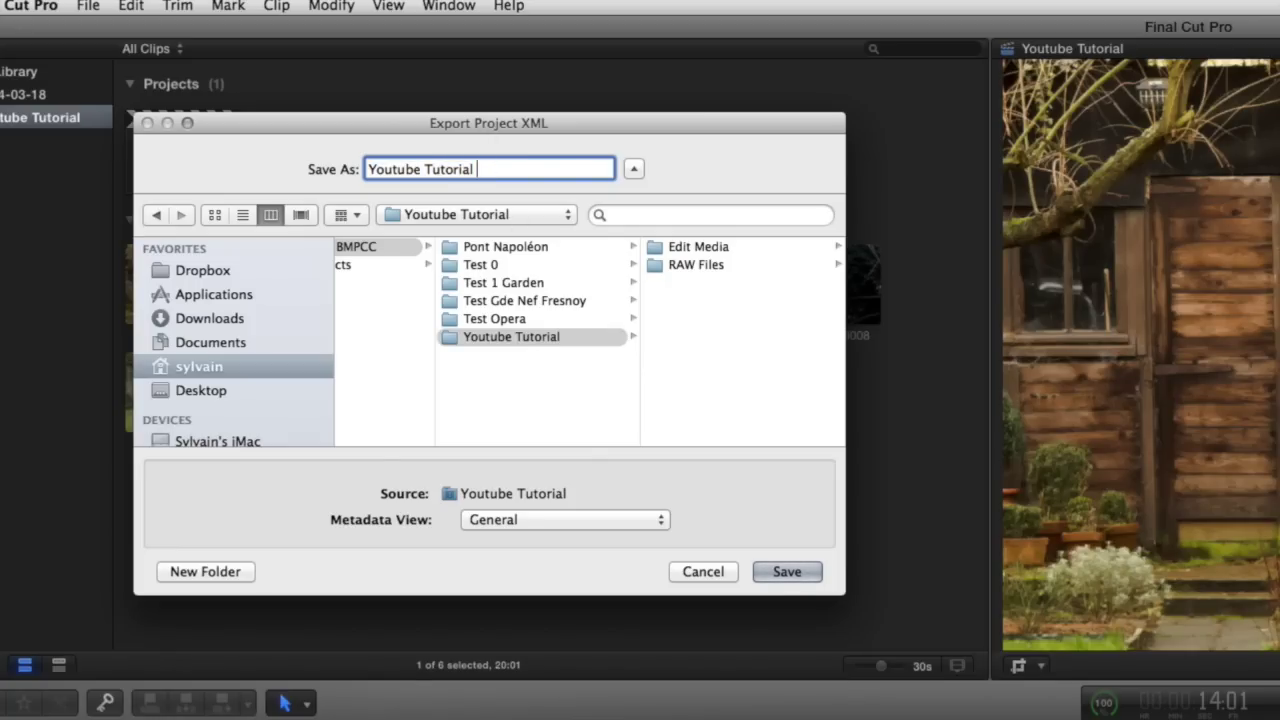
text(L)
click(781, 572)
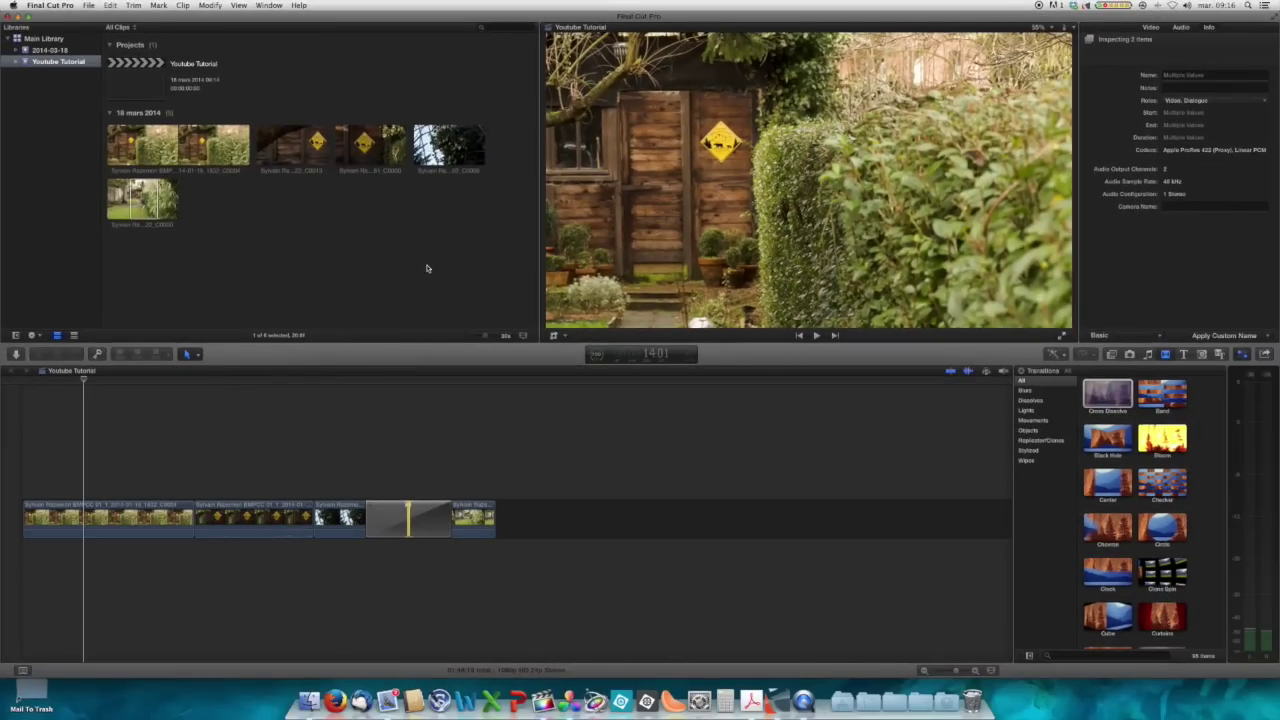
- In Finder, check Youtube Tutorial XML.fcpxml and preview the Edit Media .mov clips, then return to Resolve
key(super+Tab)
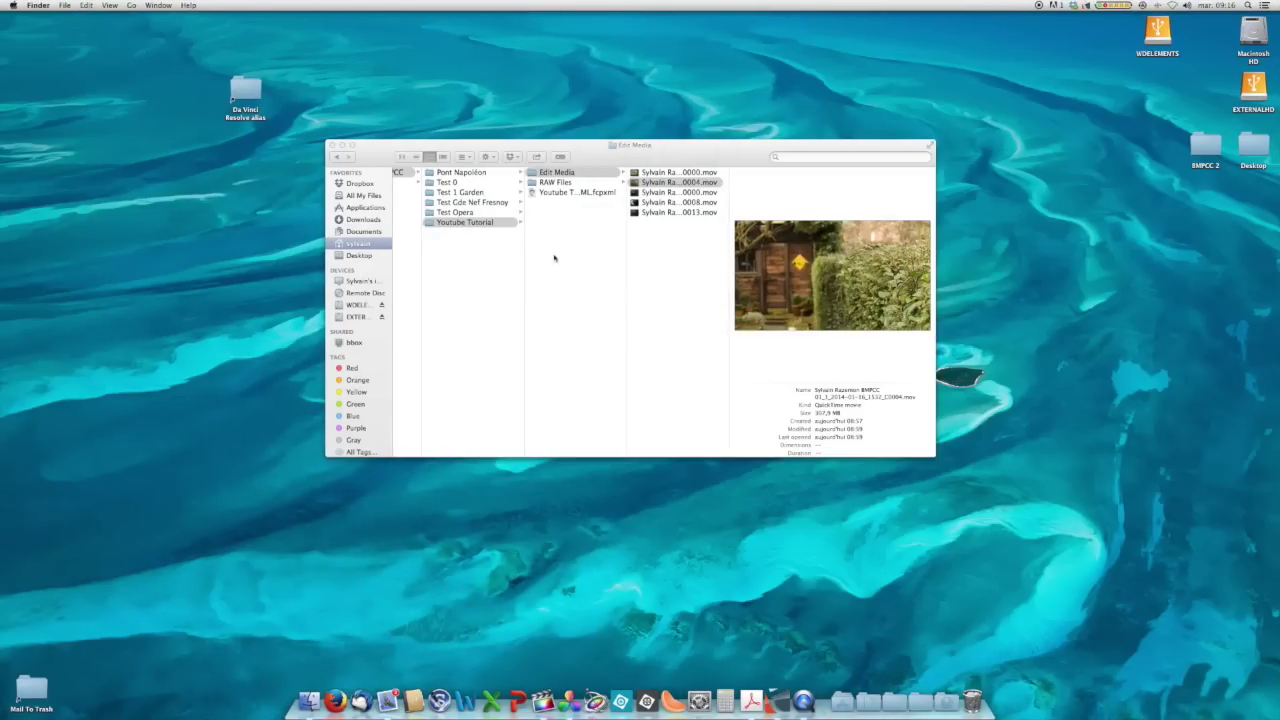
click(557, 193)
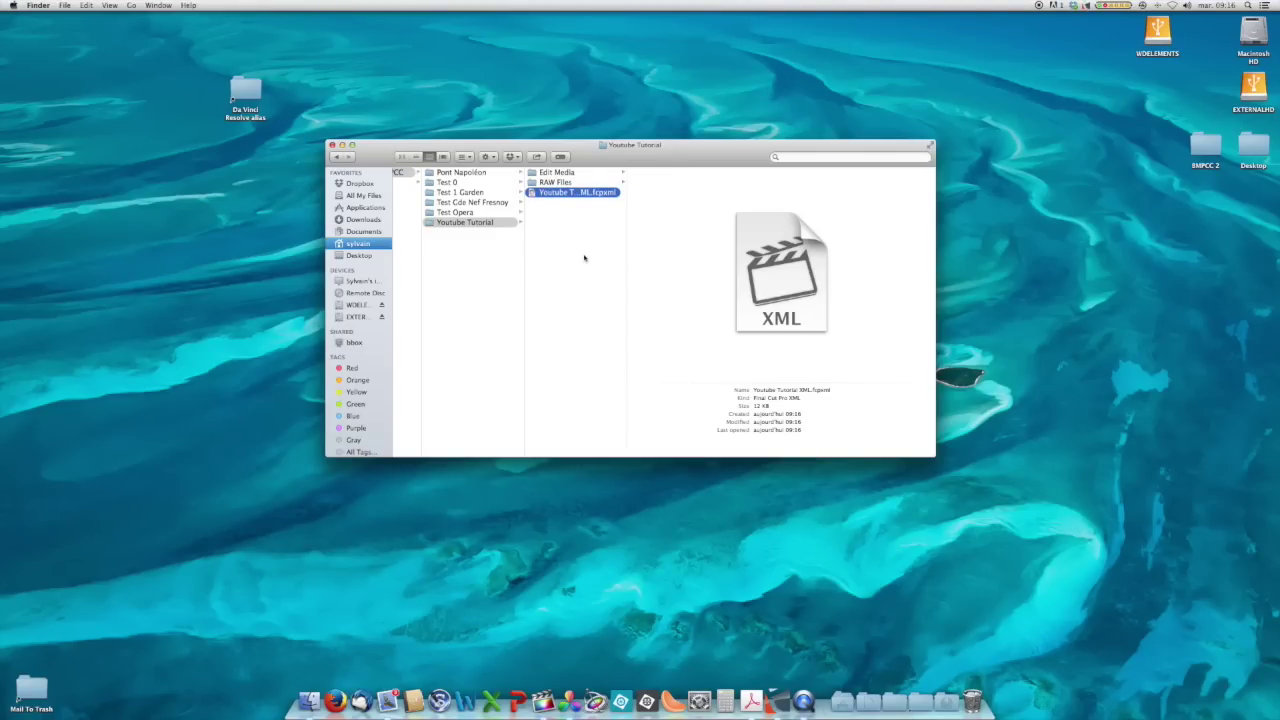
click(584, 258)
click(557, 173)
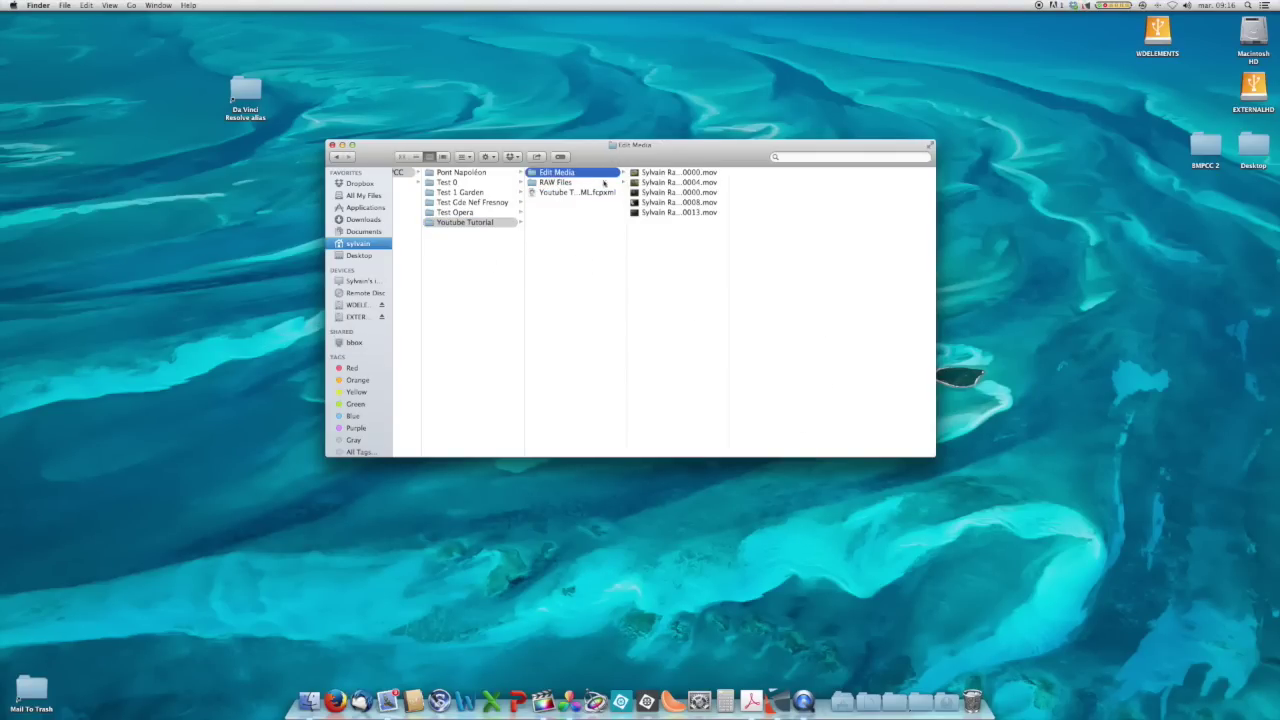
click(675, 182)
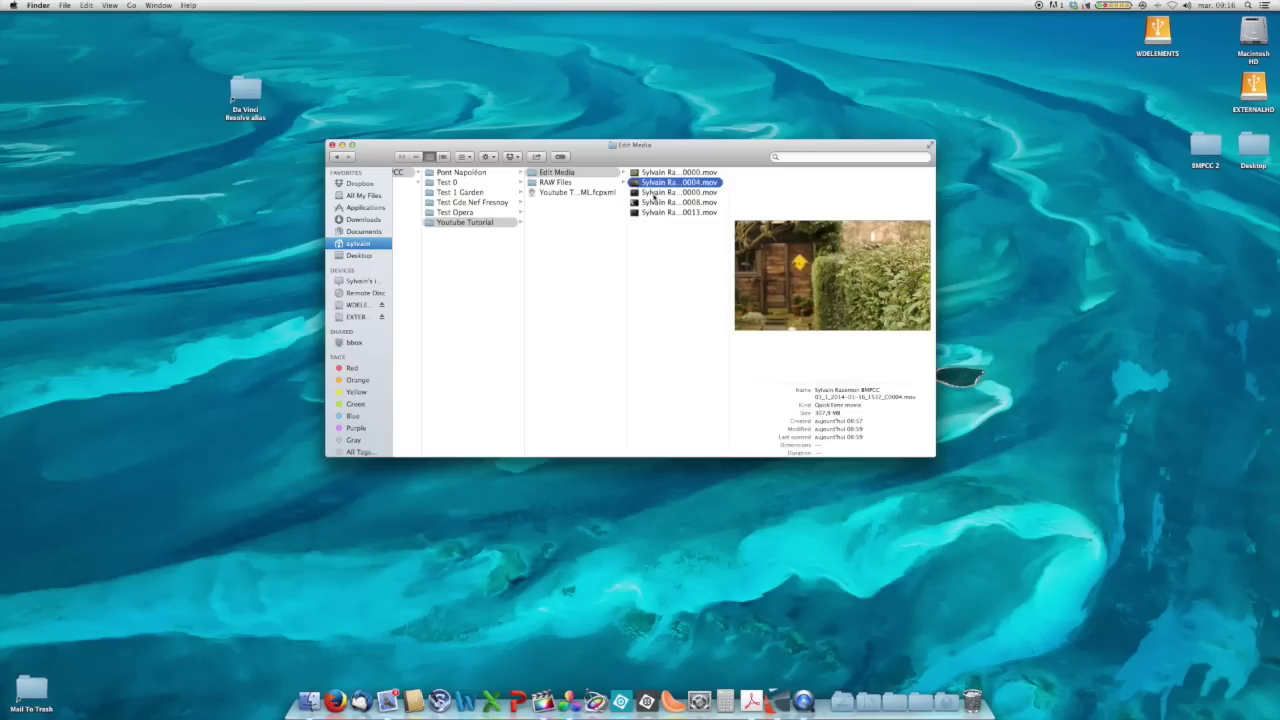
click(655, 193)
key(super+Tab)
key(super+Tab)
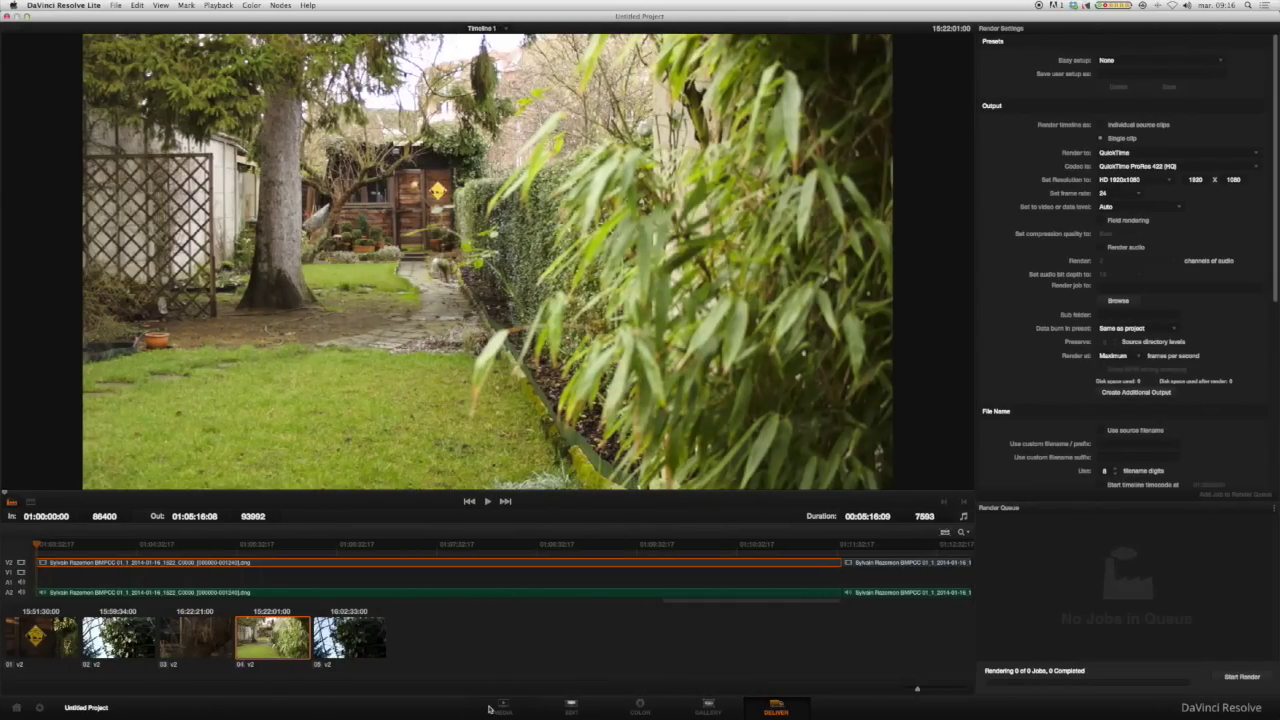
- On the Media page, show the Edit Media folder and glance at the Edit page timeline
click(499, 707)
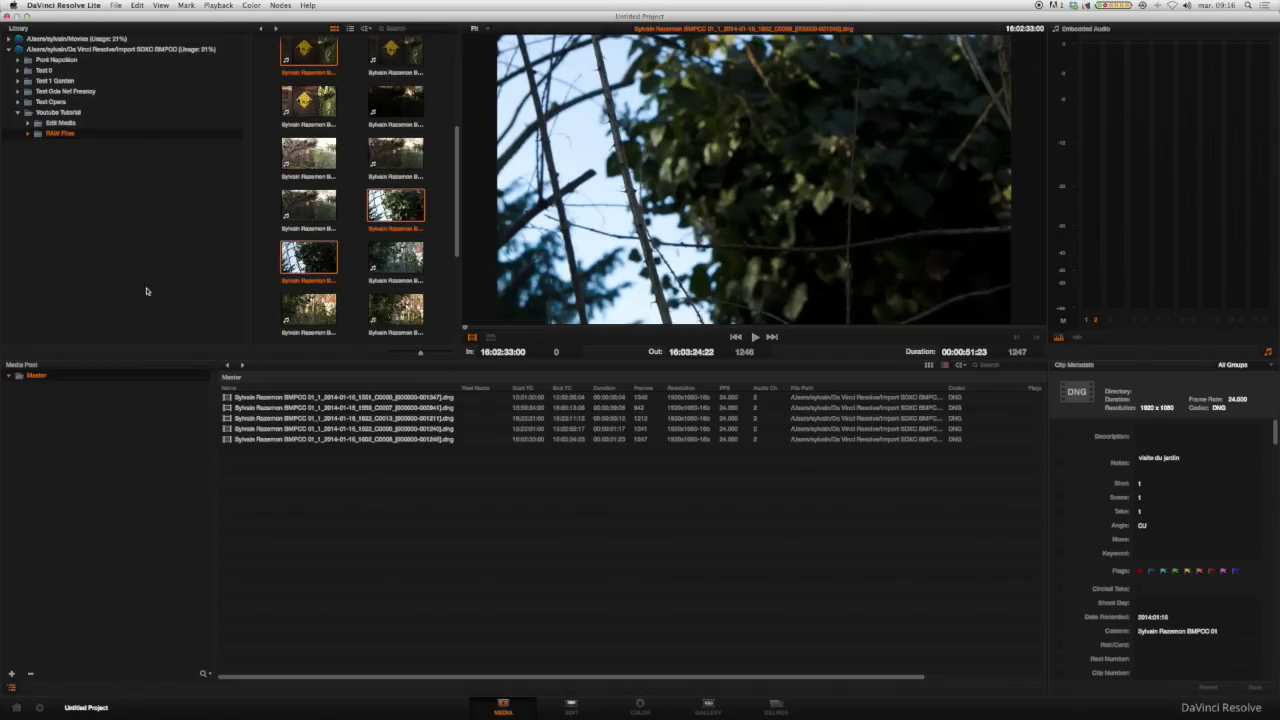
click(61, 122)
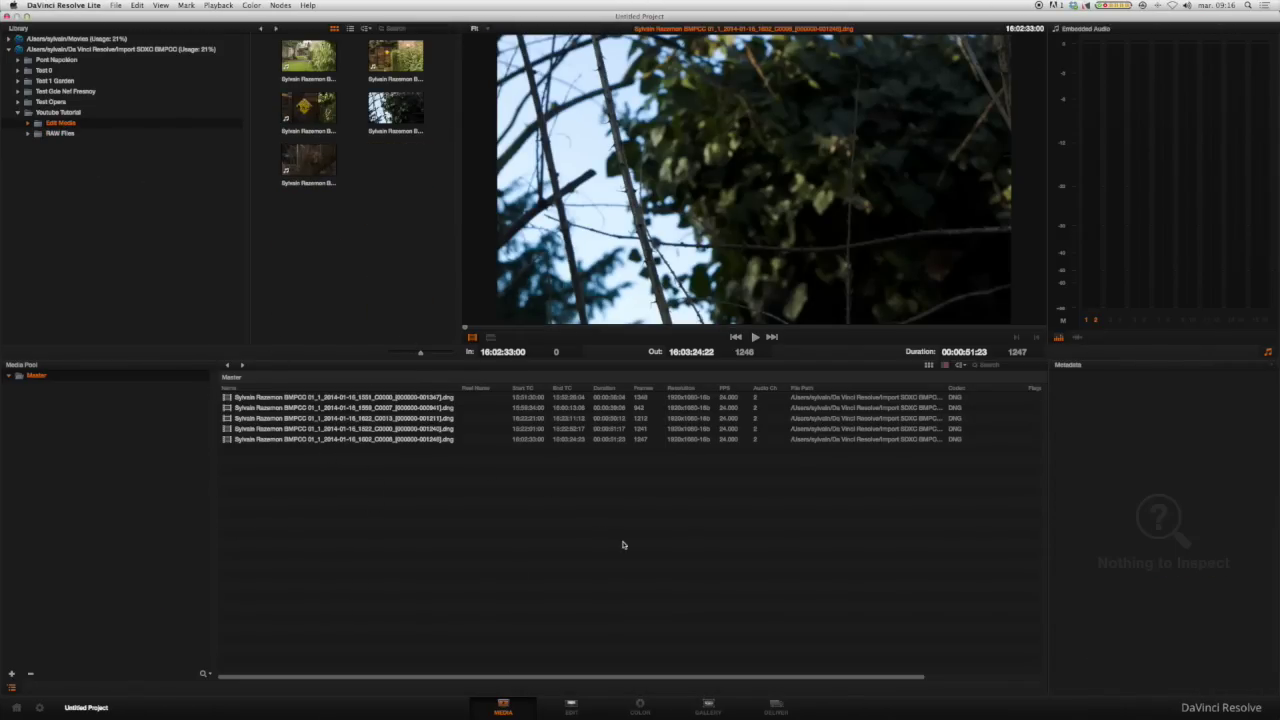
click(571, 706)
click(504, 710)
- Create a new project named 'Youtube Tutorial', discarding the unsaved untitled project
click(108, 5)
click(140, 18)
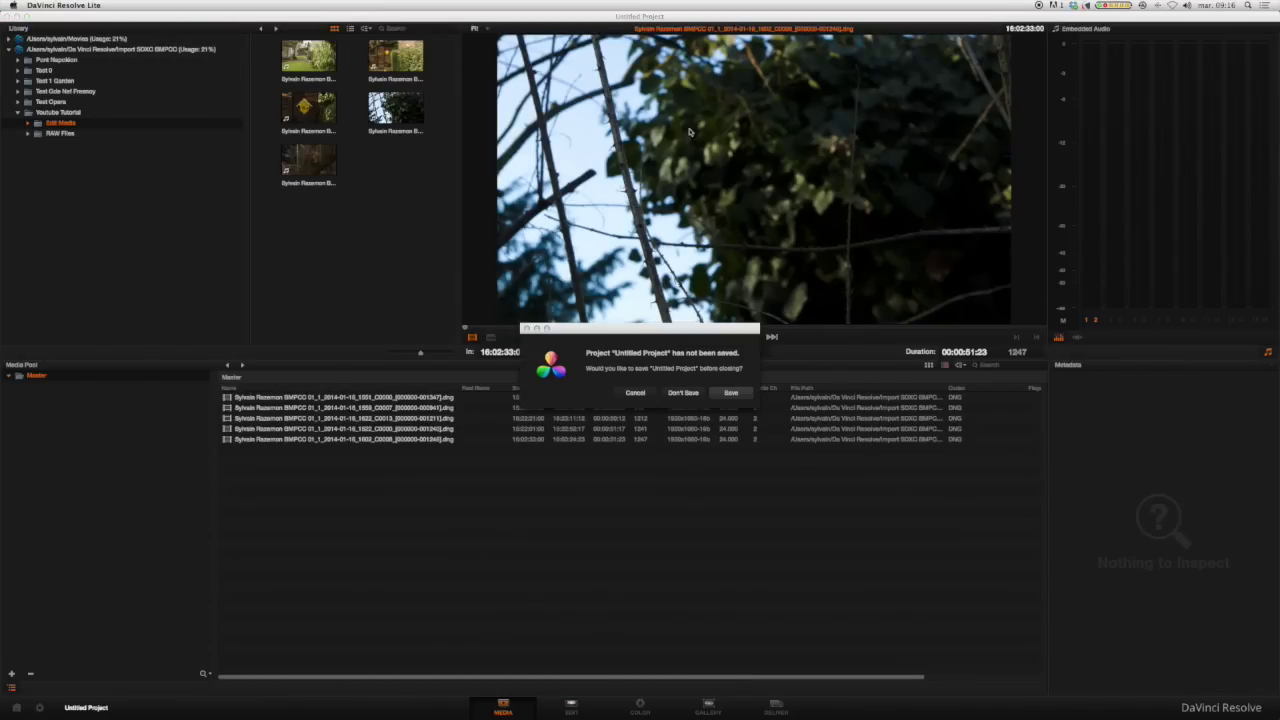
click(675, 395)
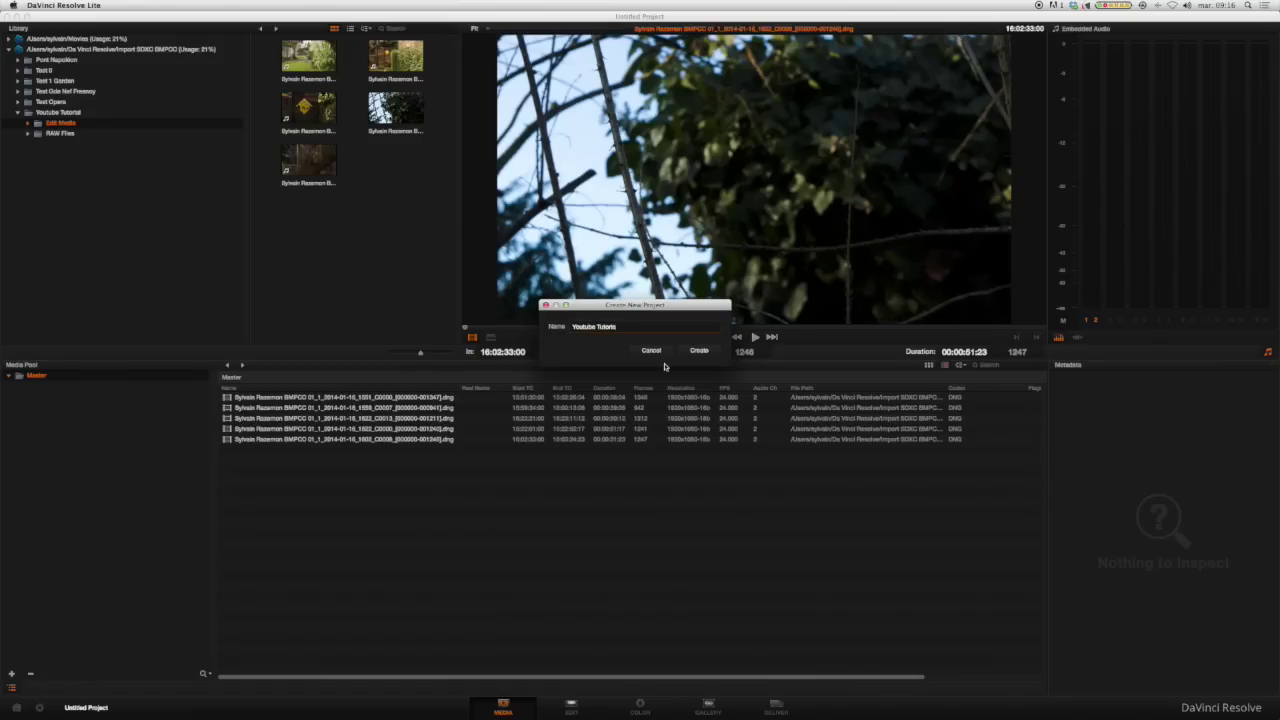
text(Youtube Tutorial)
key(Return)
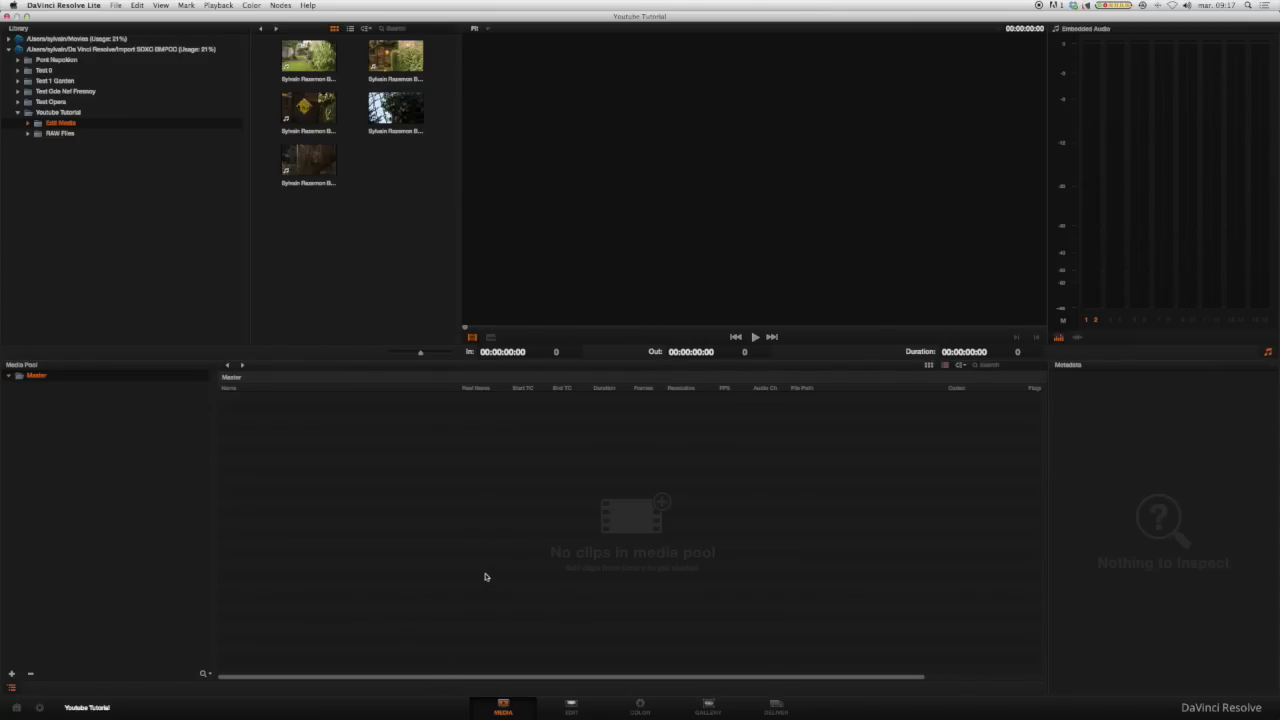
key(super+Tab)
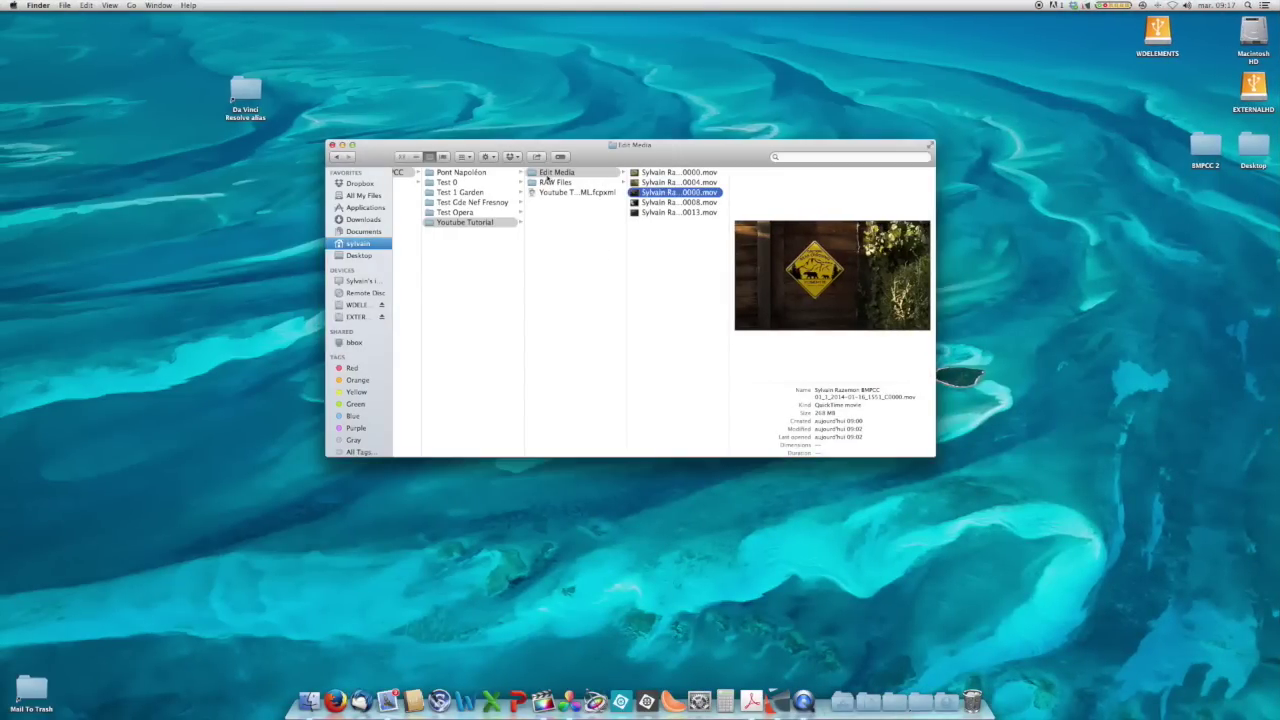
- Move the five Edit Media .mov clips to the Trash and check the RAW Files folder
click(549, 173)
mouse_move(656, 225)
mouse_down()
mouse_move(683, 246)
mouse_move(651, 173)
mouse_up()
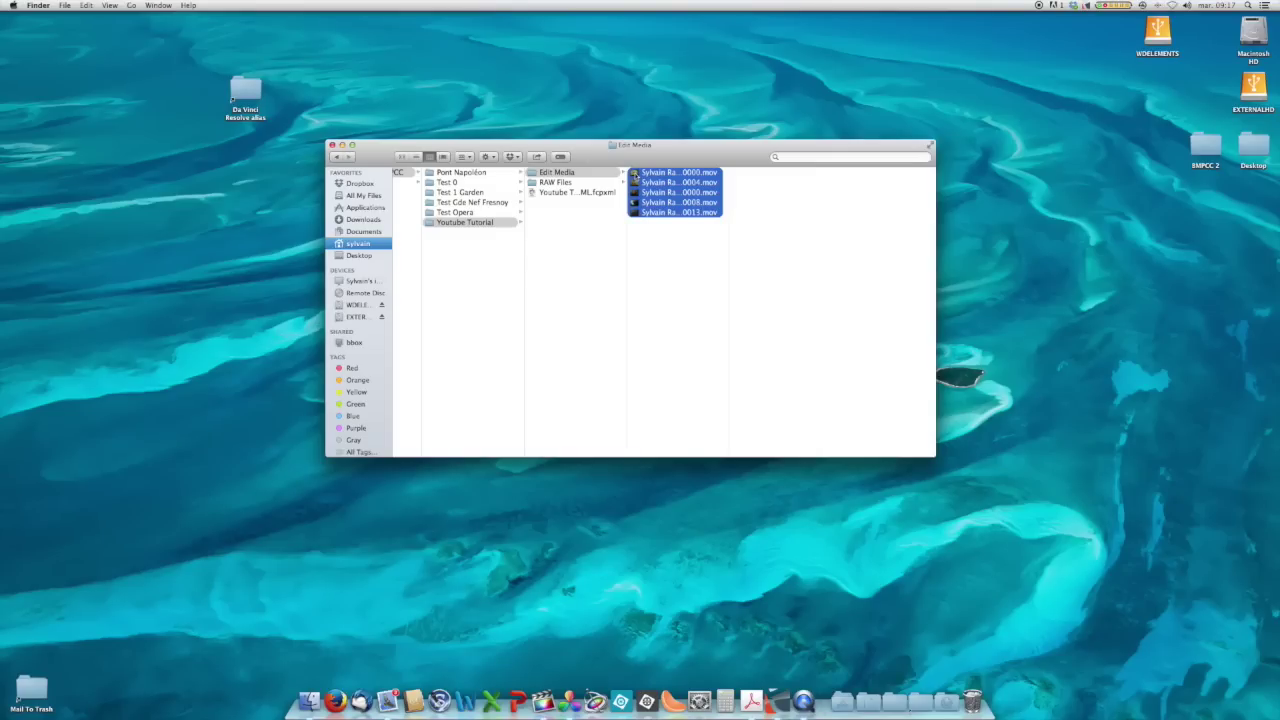
drag(634, 175, 972, 692)
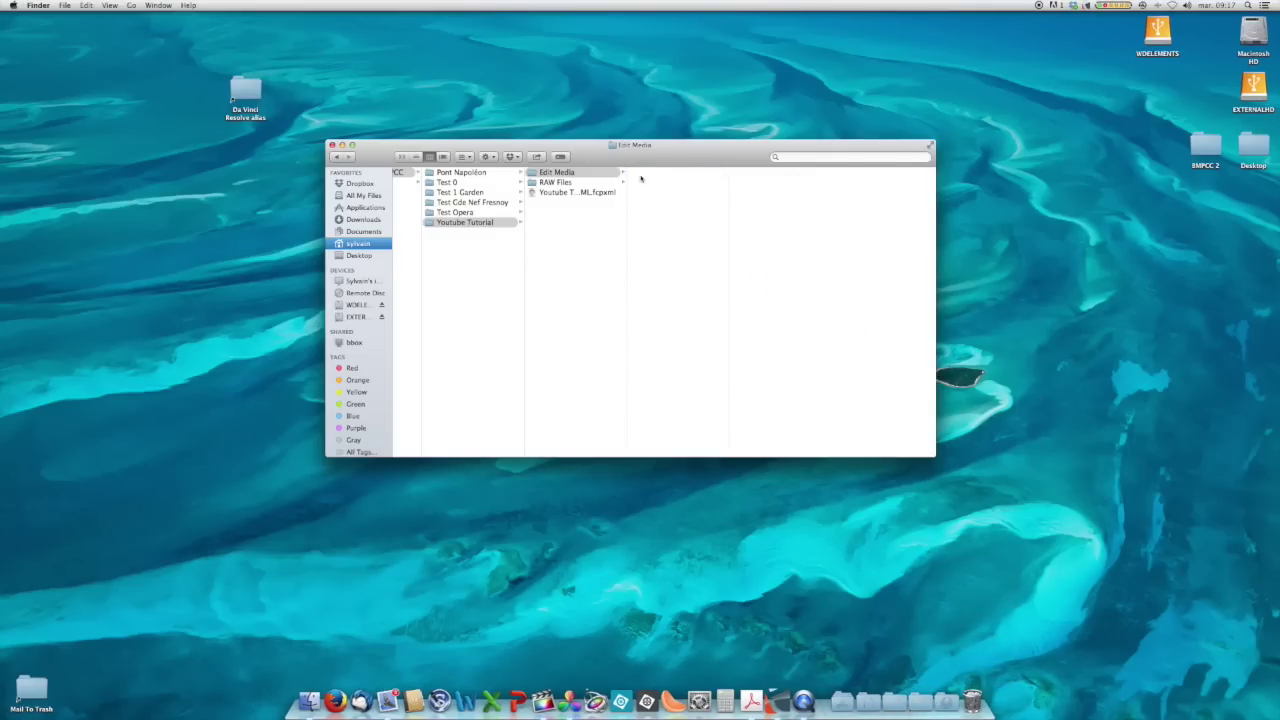
click(552, 183)
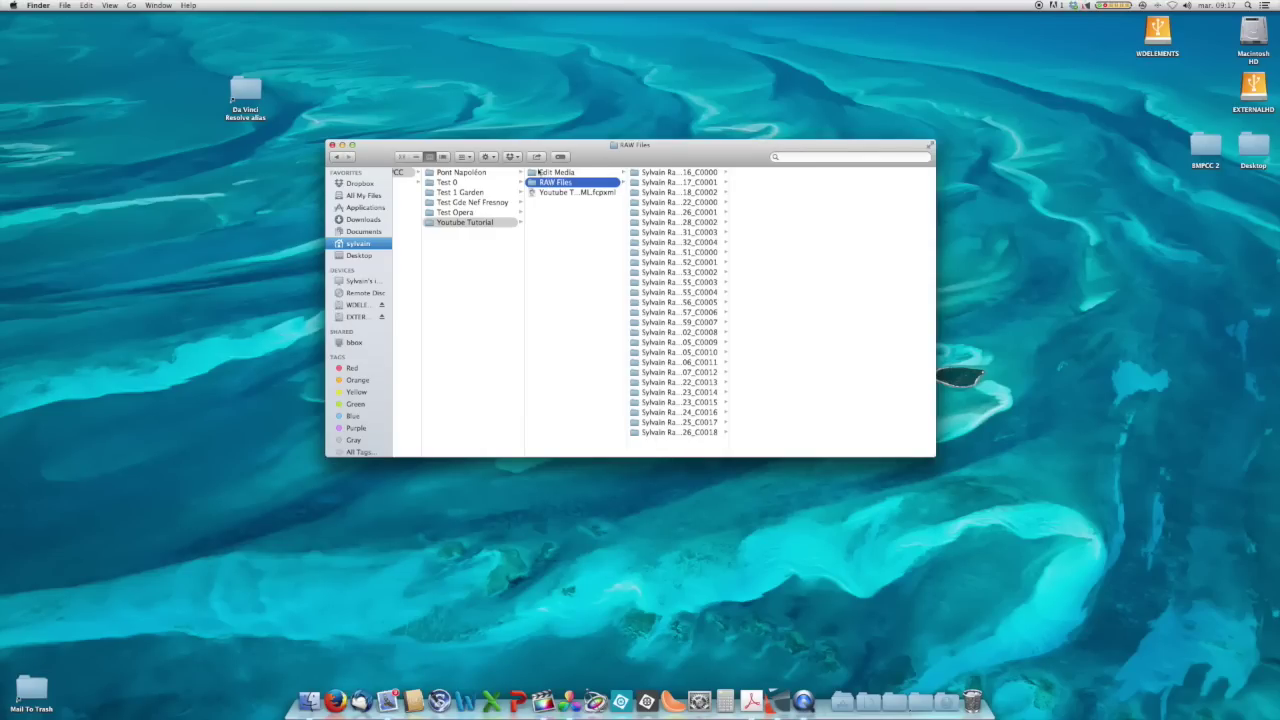
click(539, 173)
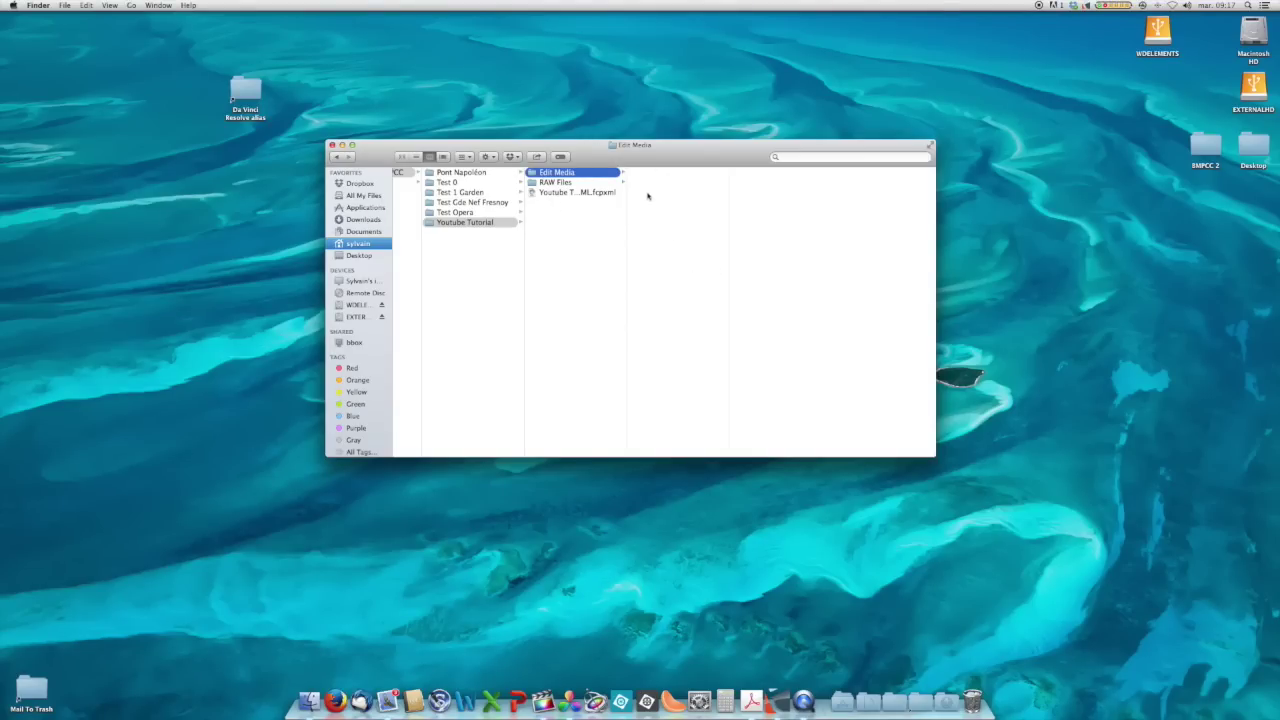
click(553, 183)
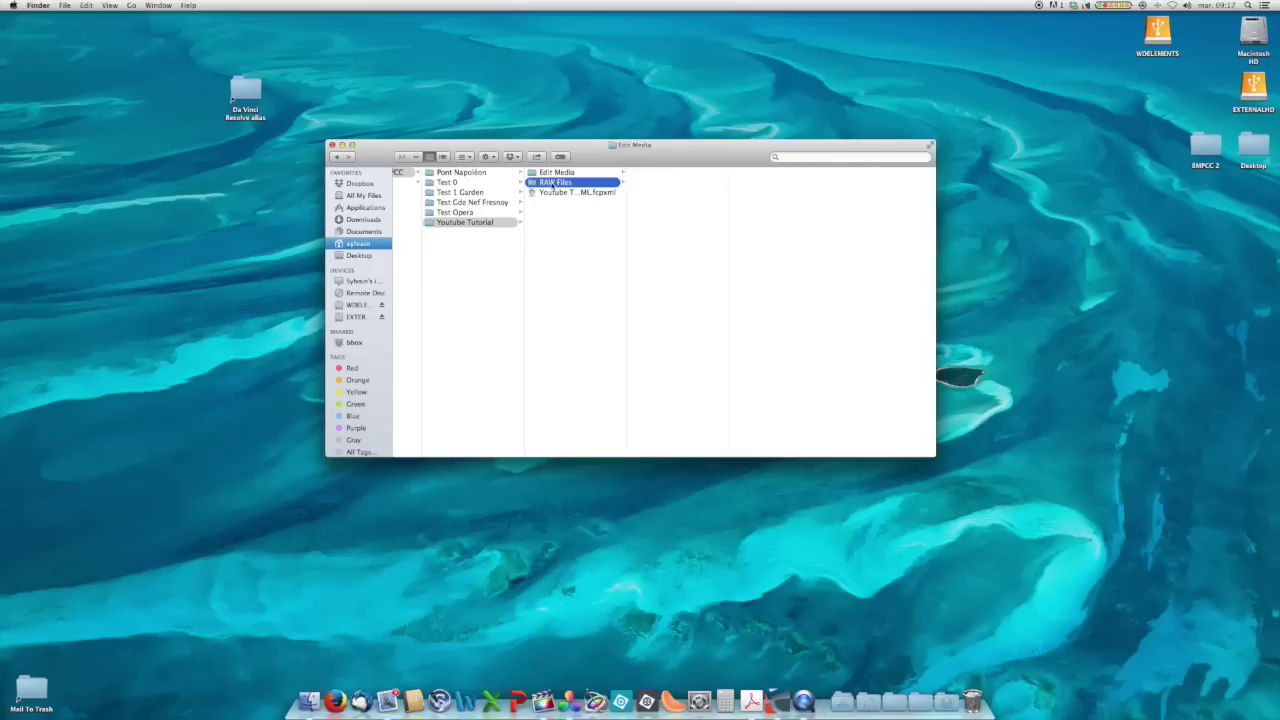
click(547, 174)
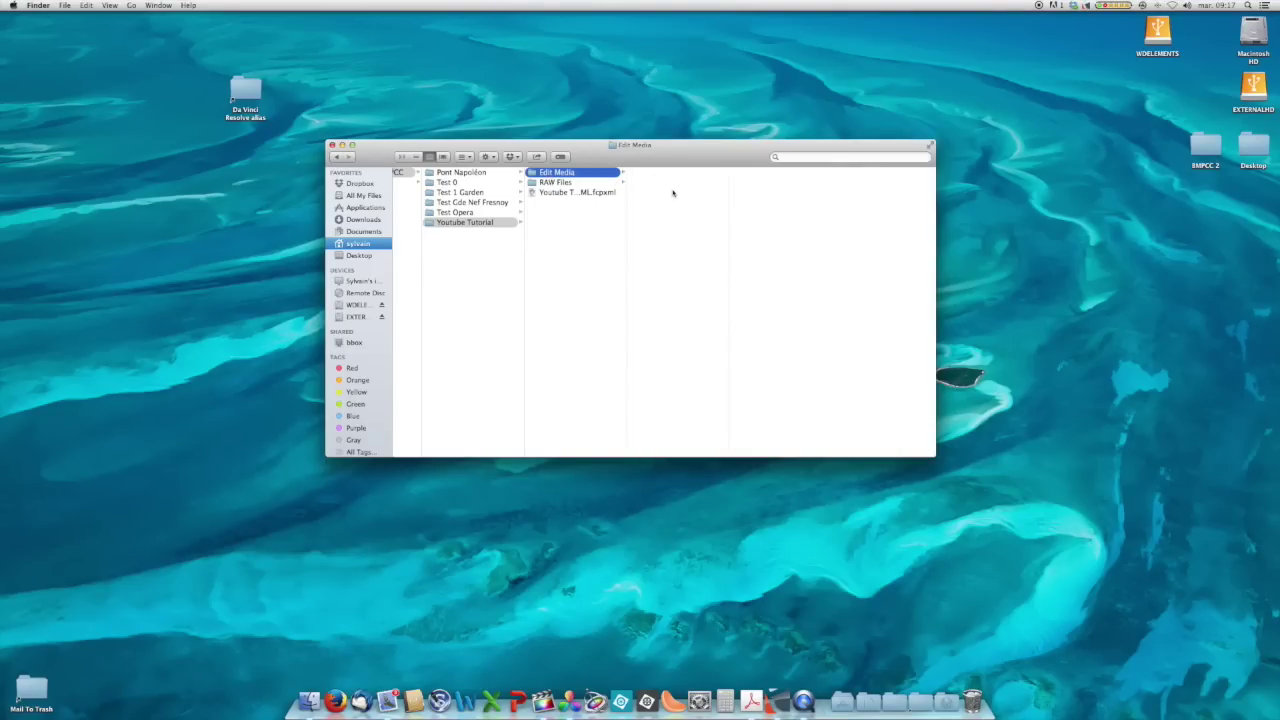
- Scrub the Final Cut Pro project to see the now-missing clips, then return to Resolve
key(cmd+Tab)
key(super+Tab)
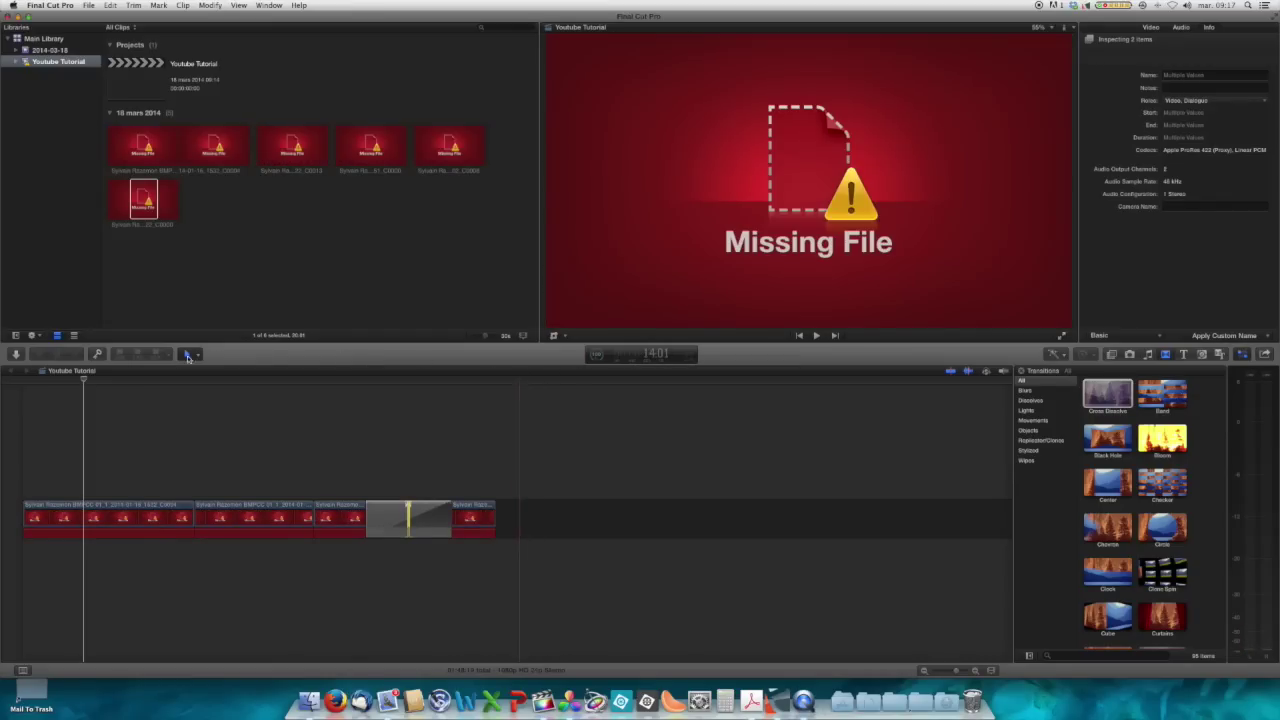
mouse_move(95, 379)
mouse_down()
mouse_move(471, 385)
mouse_move(58, 381)
mouse_move(387, 381)
mouse_move(122, 380)
mouse_move(414, 409)
mouse_move(93, 402)
mouse_up()
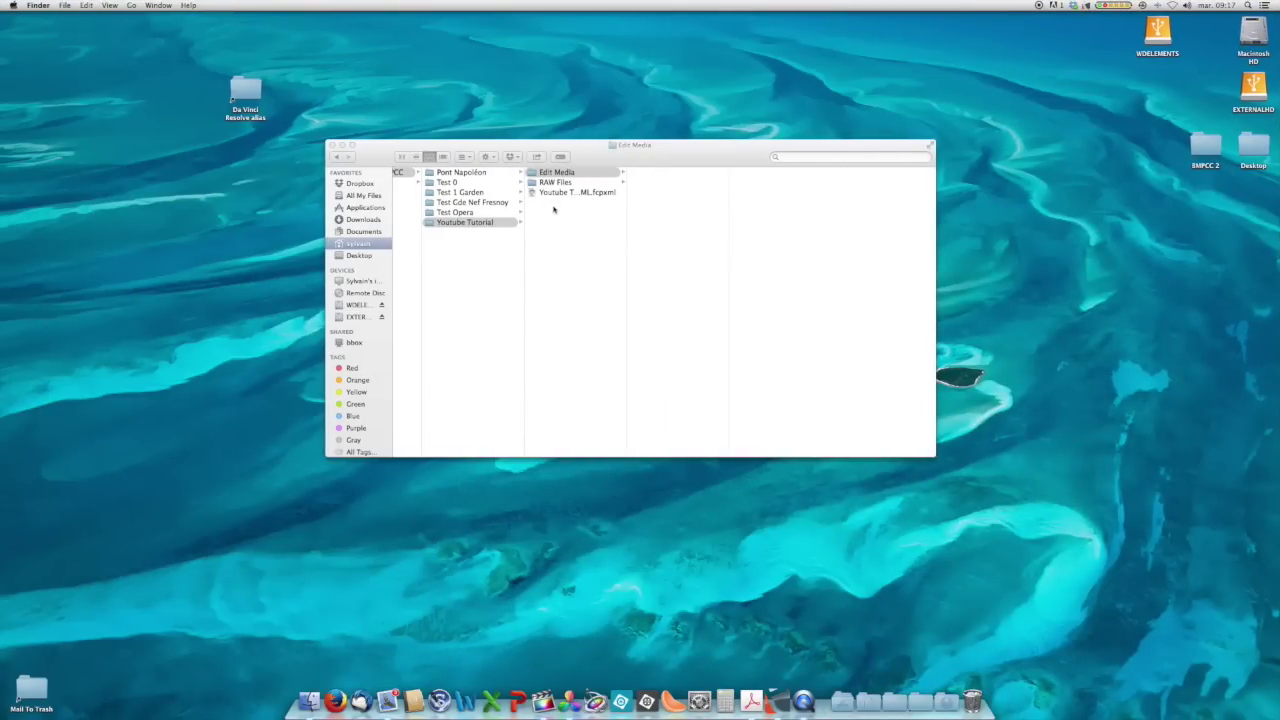
key(super+Tab)
key(super+Tab)
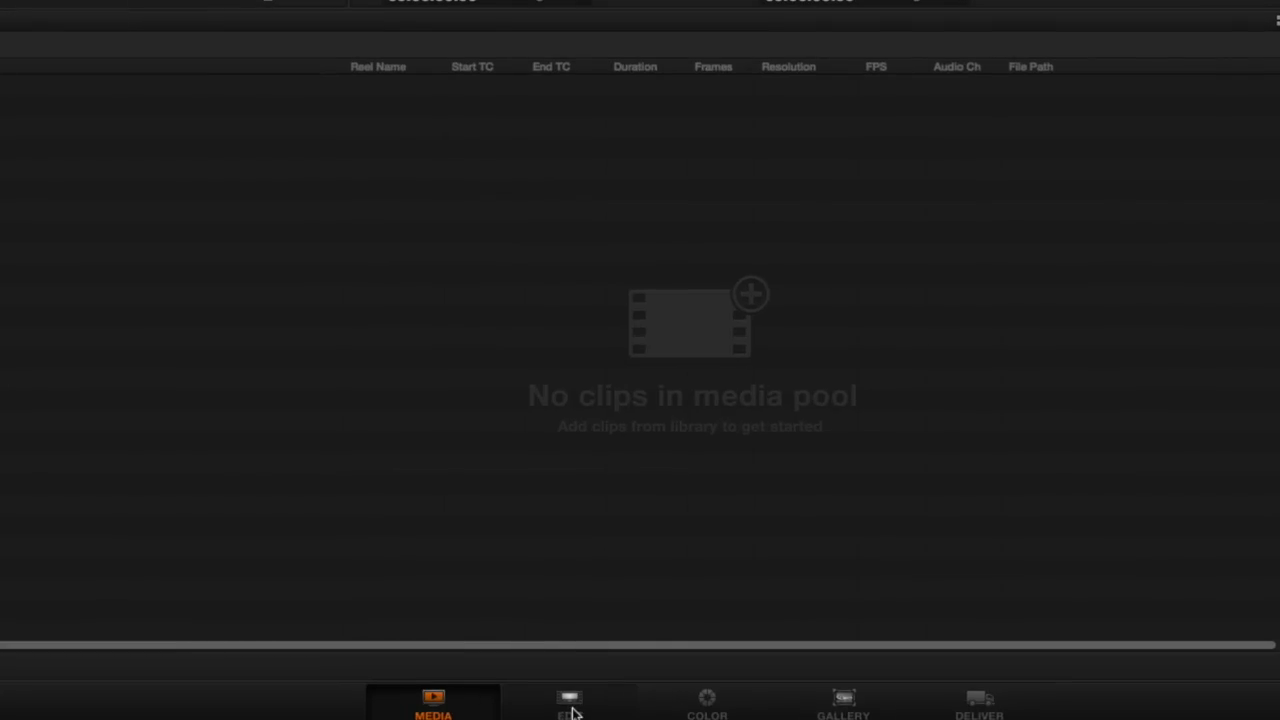
- On the Edit page, import Youtube Tutorial XML.fcpxml from Desktop > Da Vinci Resolve > Import SDXC BMPCC > Youtube Tutorial
click(571, 707)
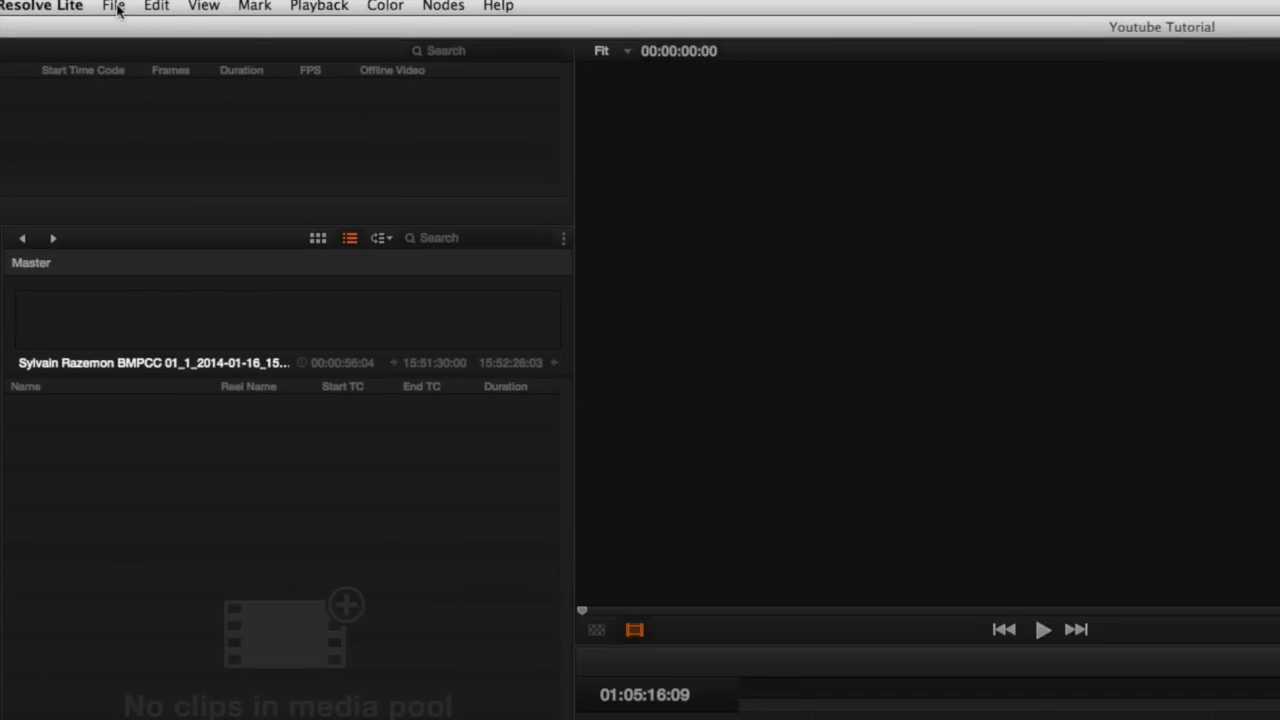
click(115, 5)
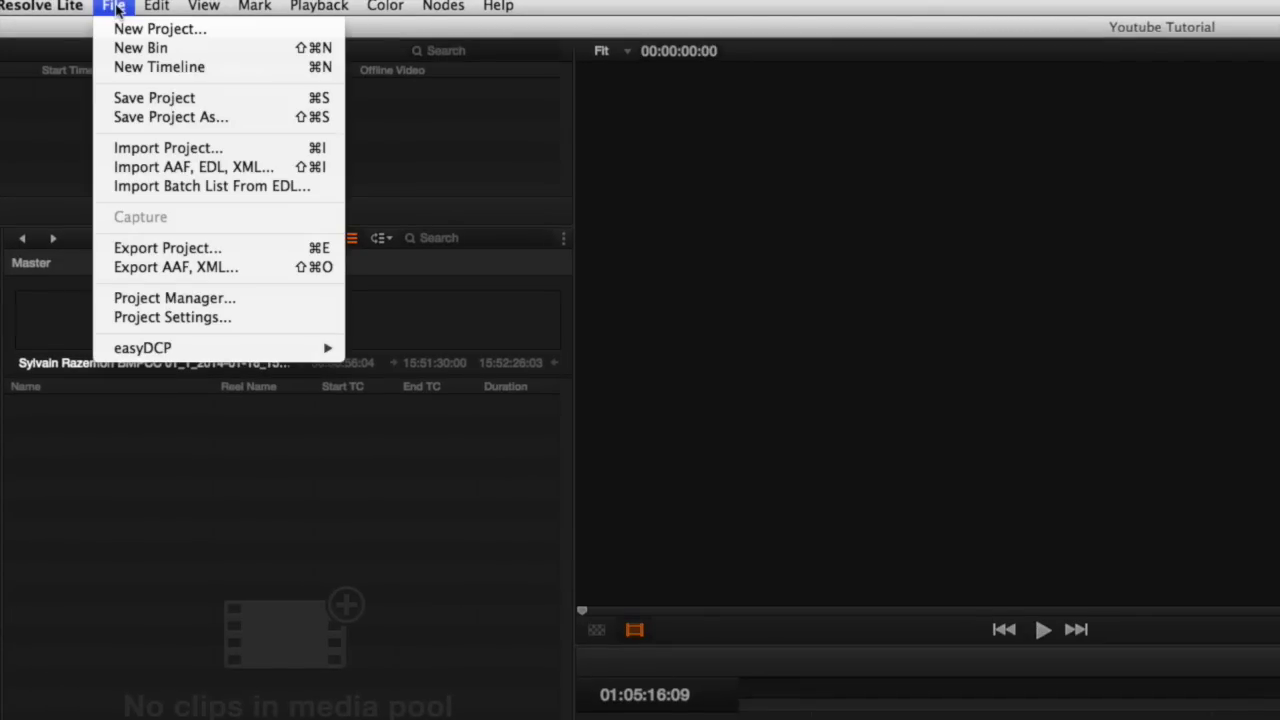
click(248, 170)
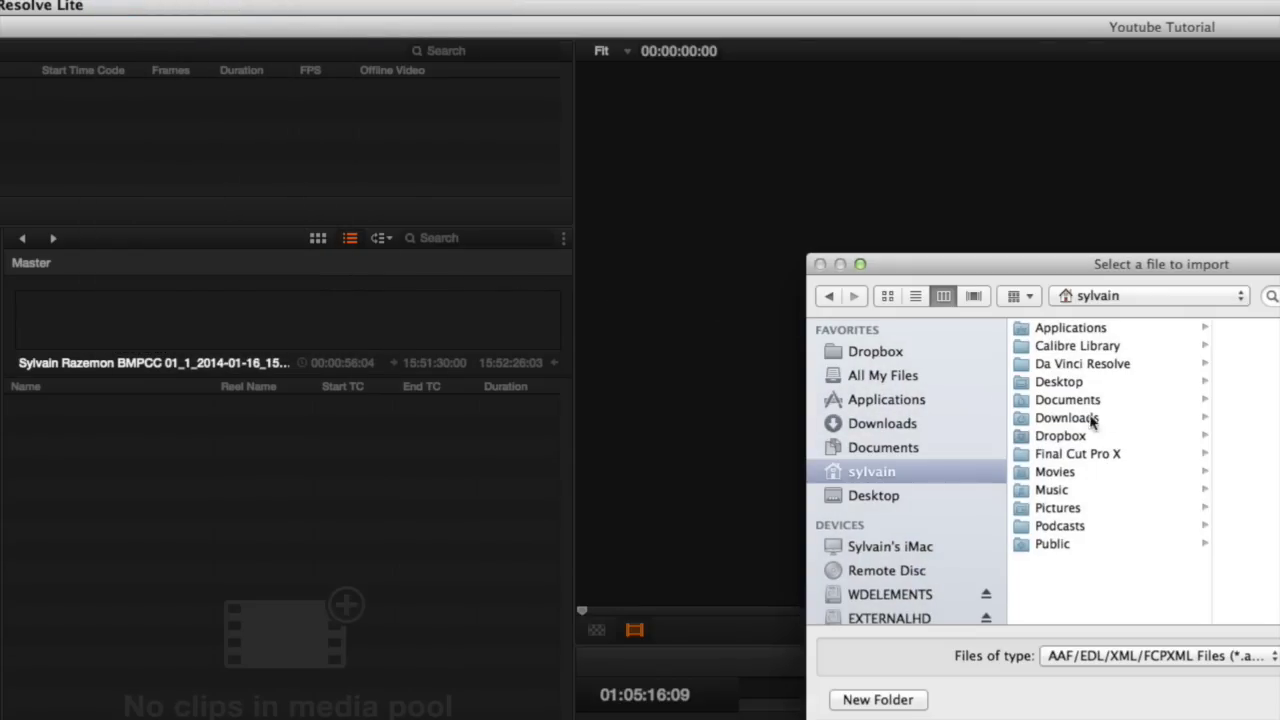
drag(1157, 255, 524, 144)
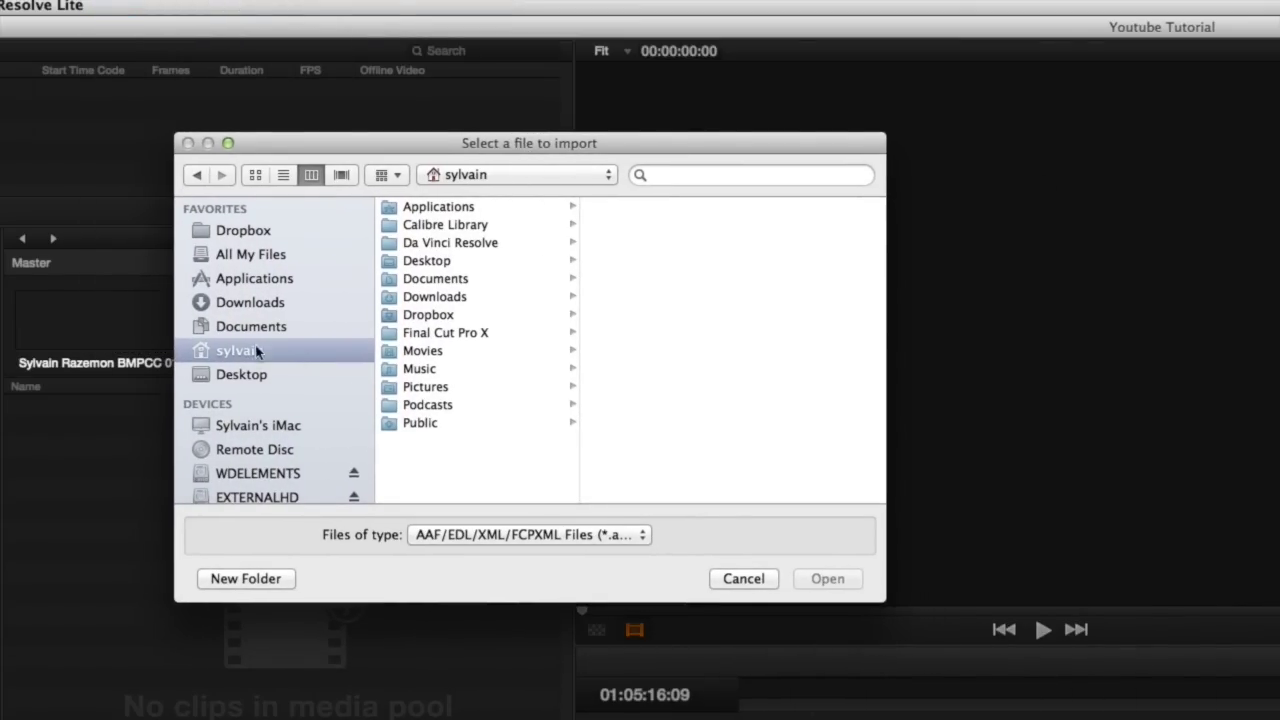
click(250, 374)
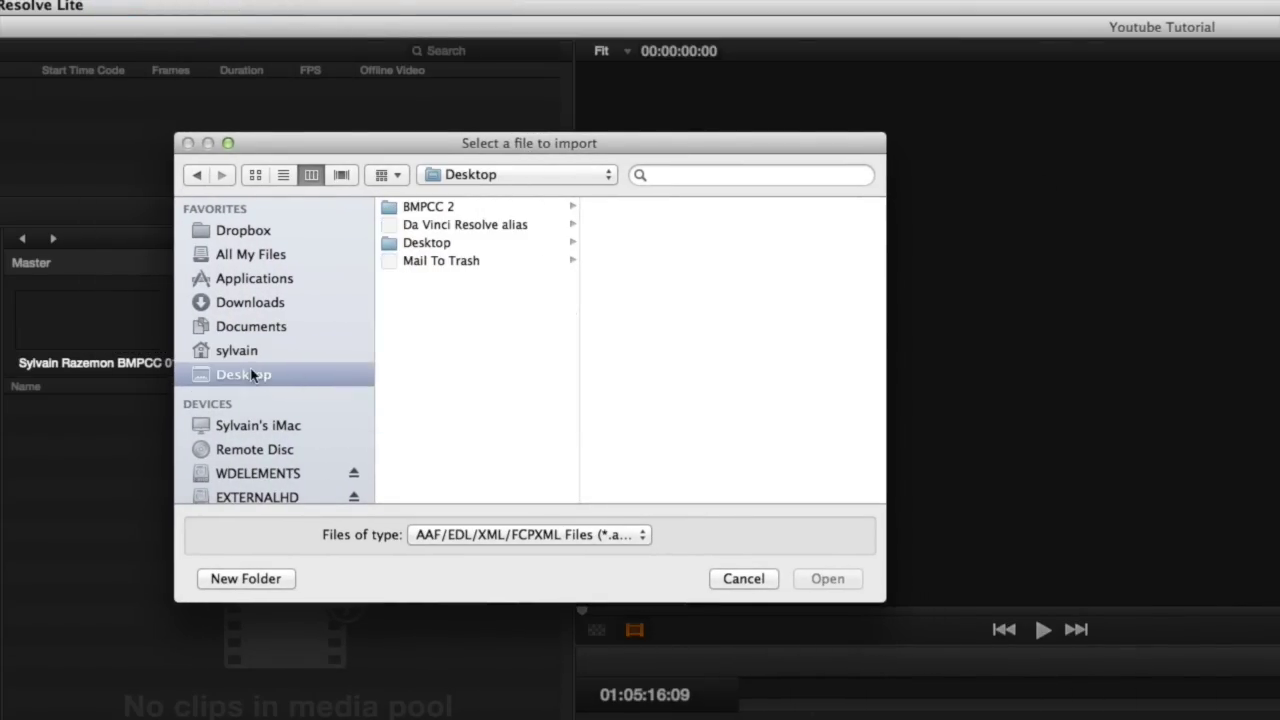
click(458, 226)
click(657, 210)
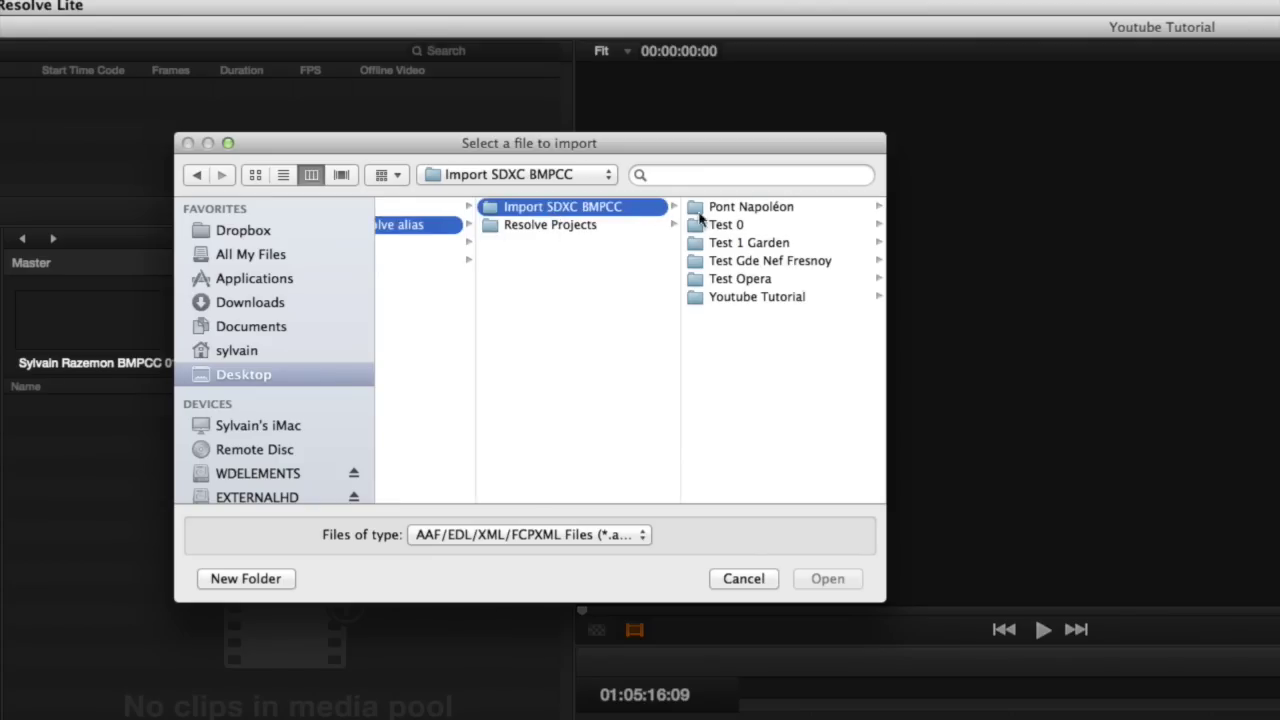
click(758, 297)
click(760, 243)
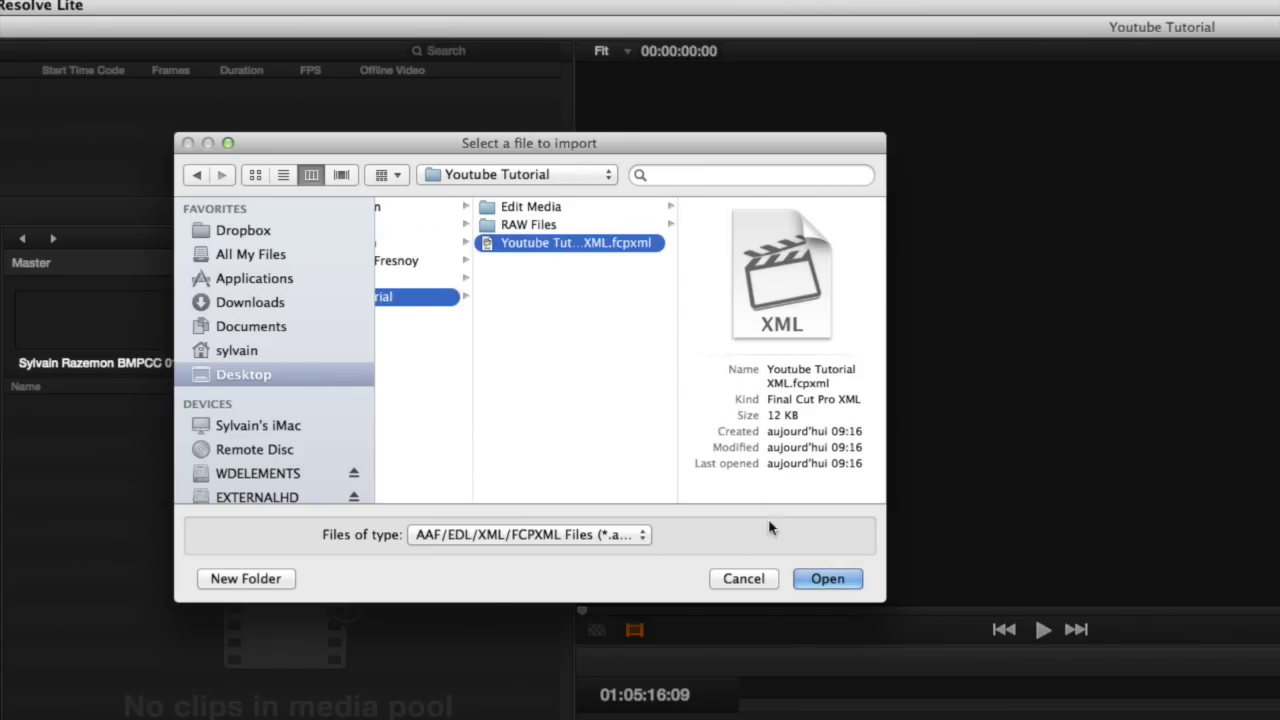
click(836, 580)
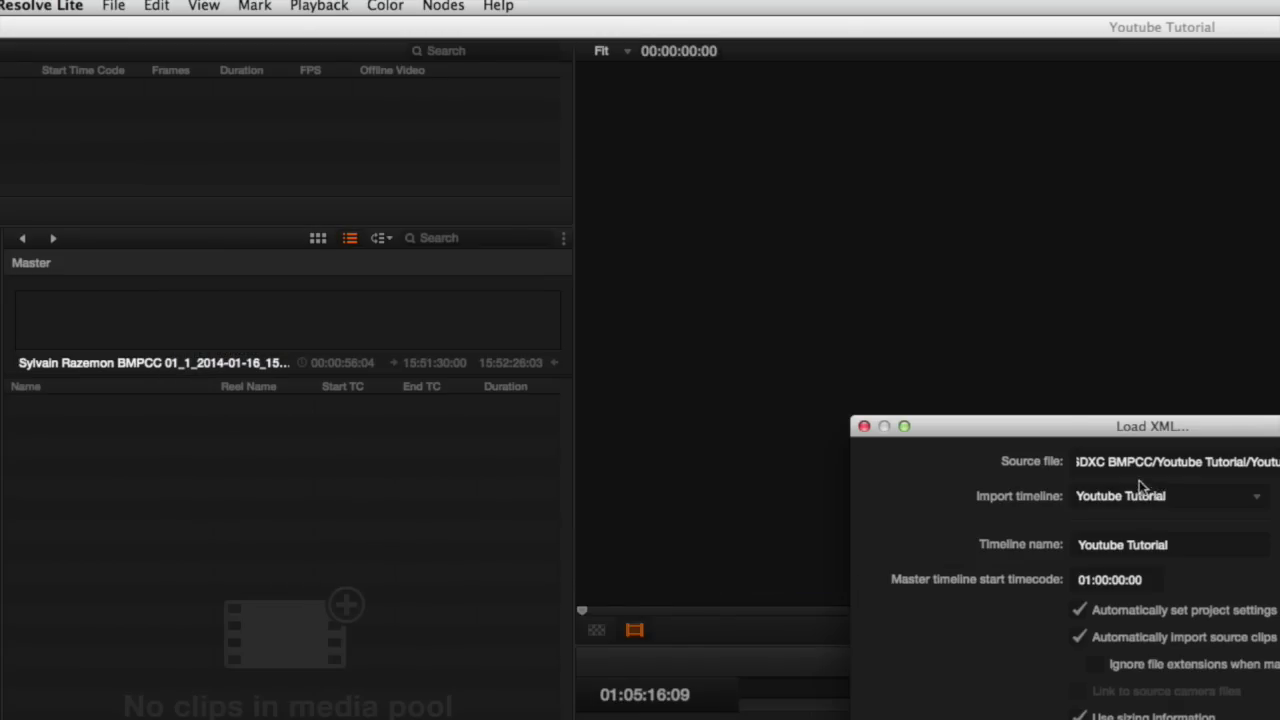
- Accept the Load XML settings, decline searching another folder, and dismiss the import log
drag(1126, 426, 526, 62)
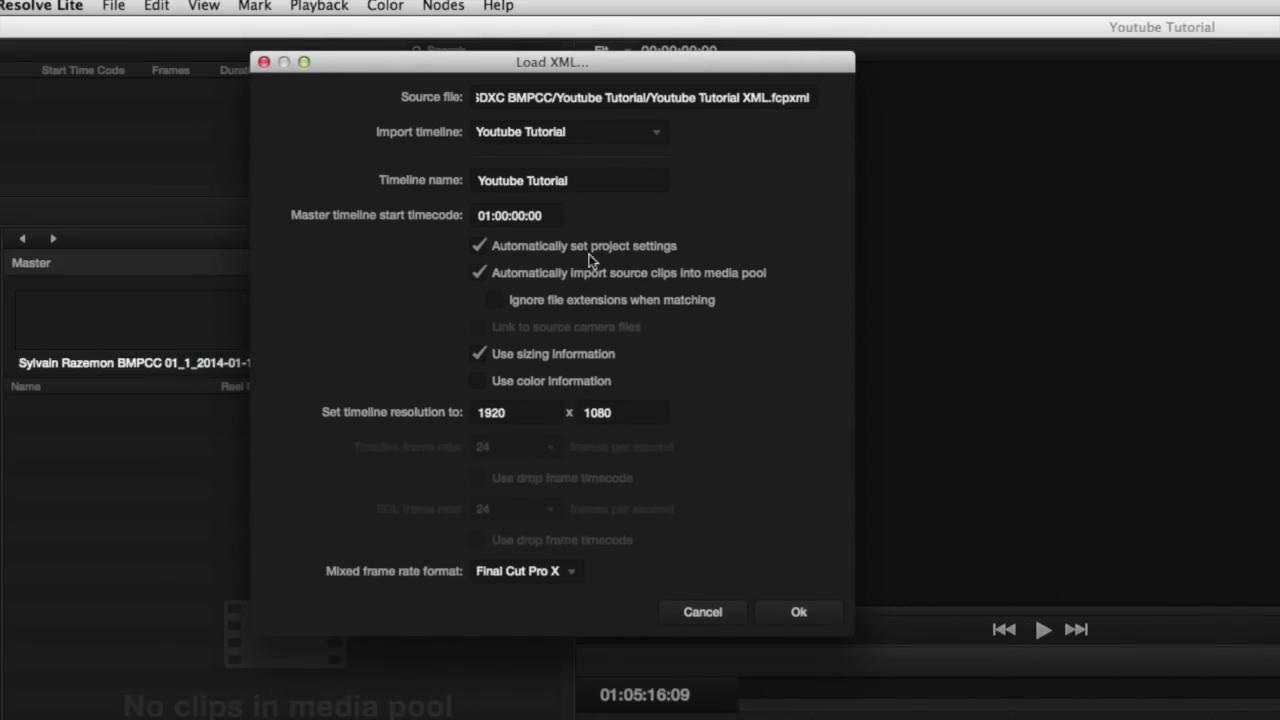
click(801, 618)
drag(1052, 654, 434, 264)
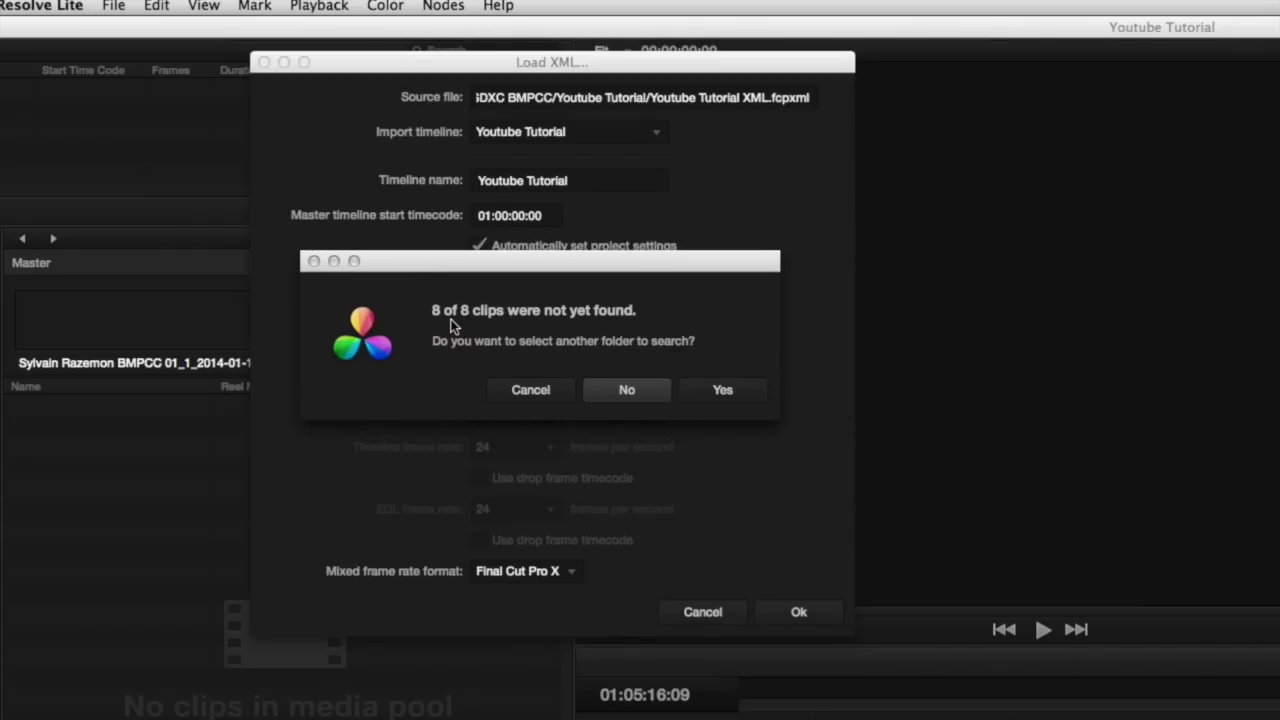
click(625, 392)
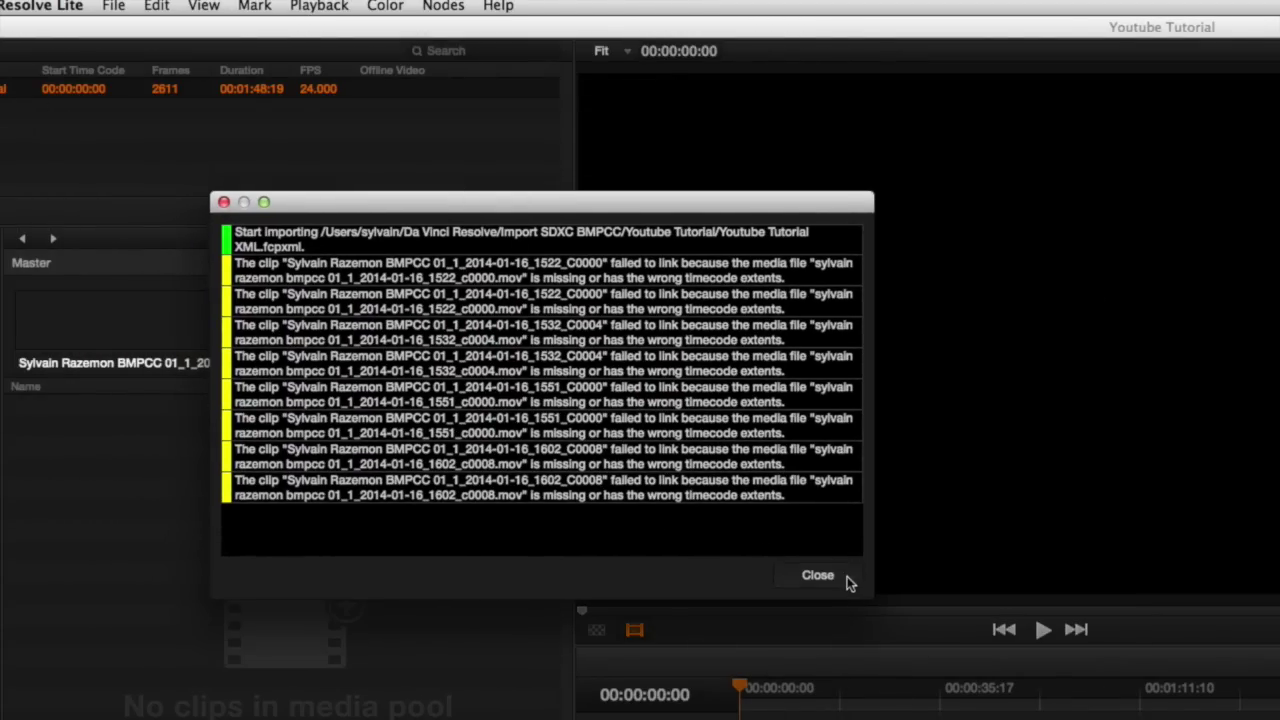
click(849, 582)
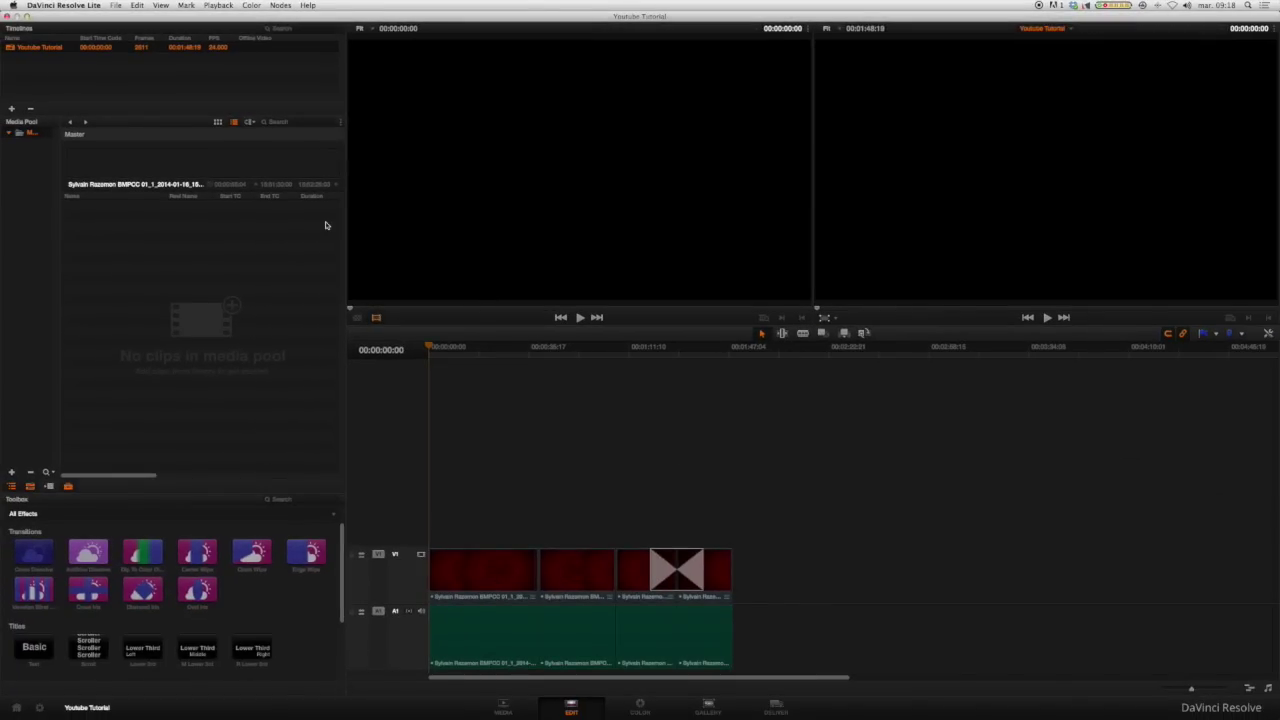
- Scrub the offline timeline, compare it with Final Cut Pro, then browse RAW Files on the Media page
drag(432, 347, 598, 371)
key(ctrl+Left)
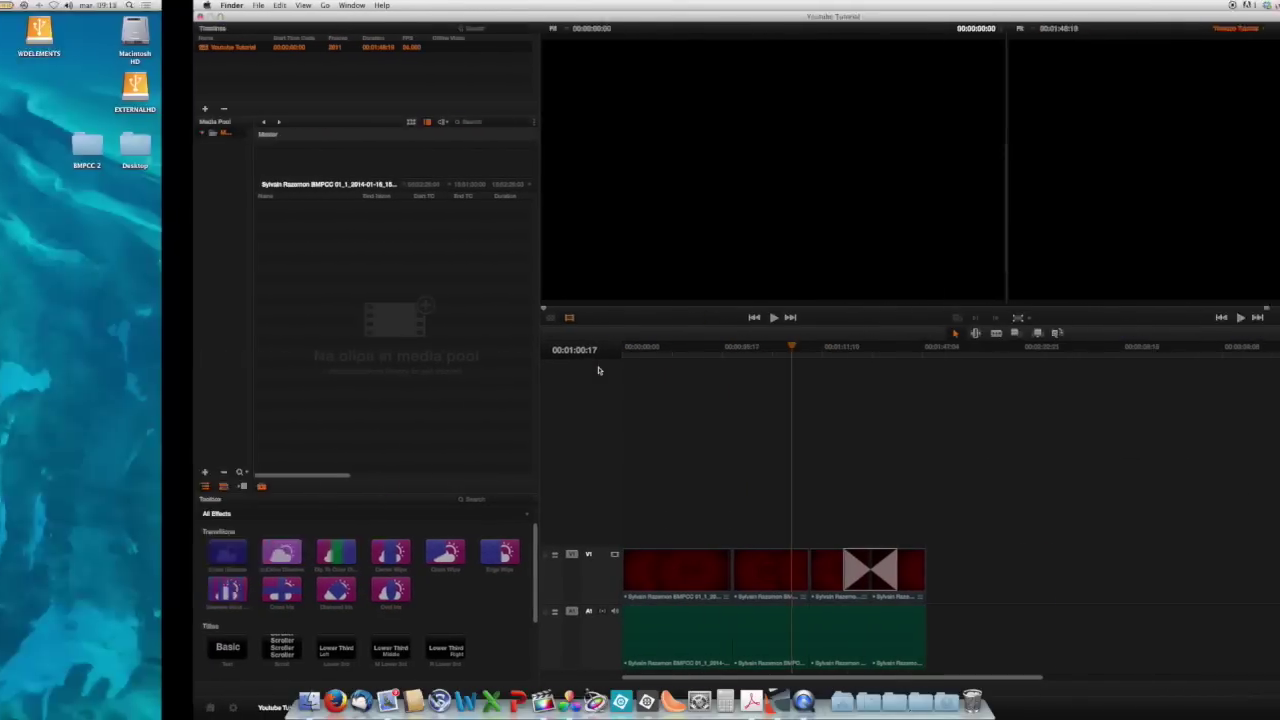
key(ctrl+Right)
key(super+Tab)
key(super+Tab)
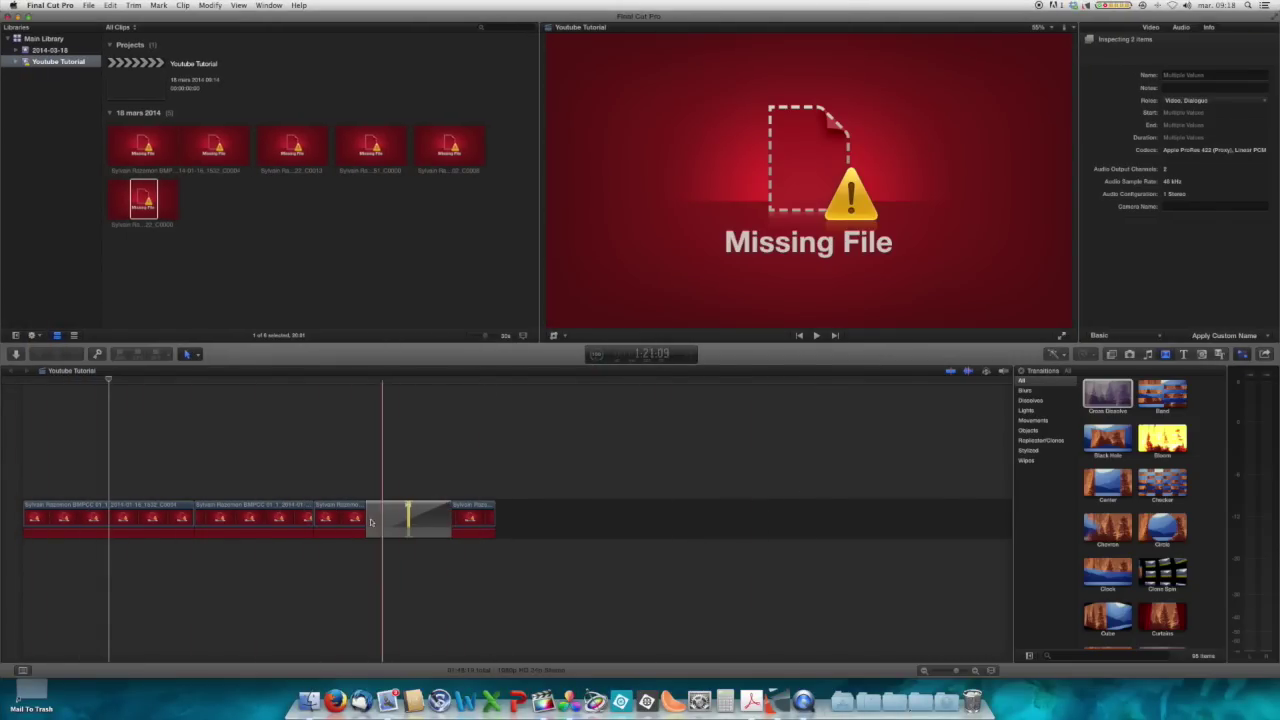
key(super+Tab)
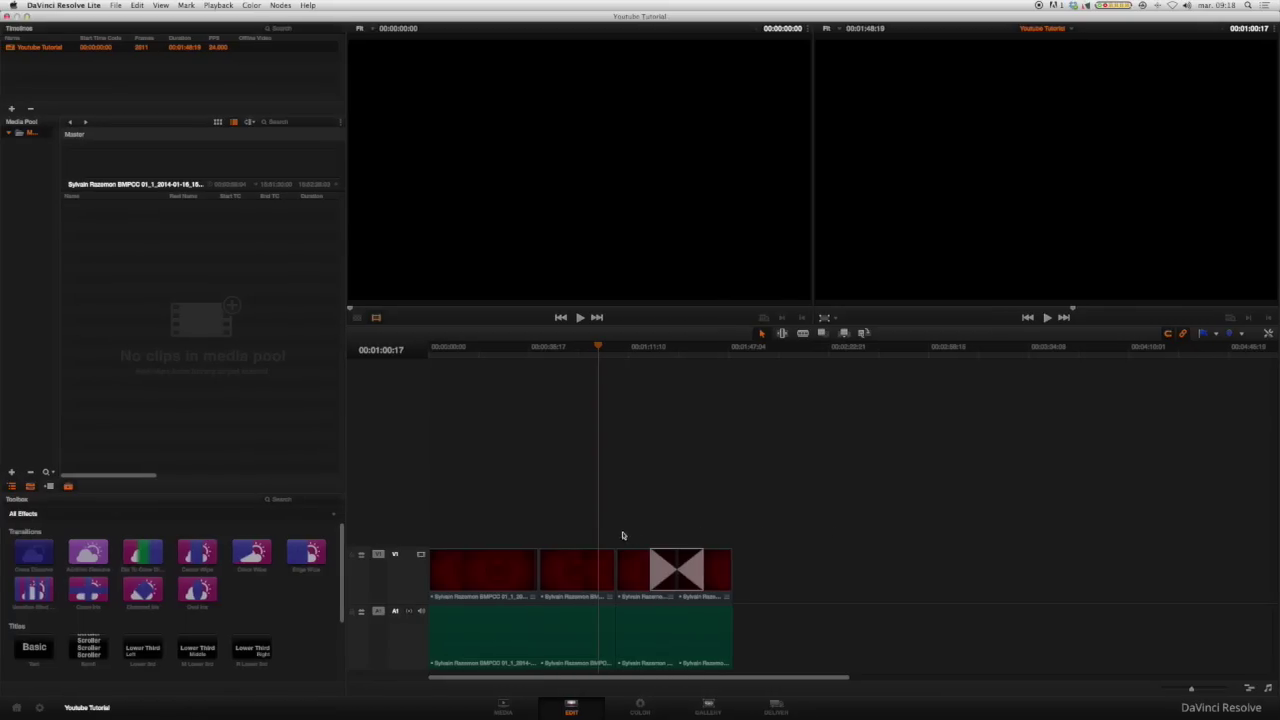
drag(601, 349, 485, 349)
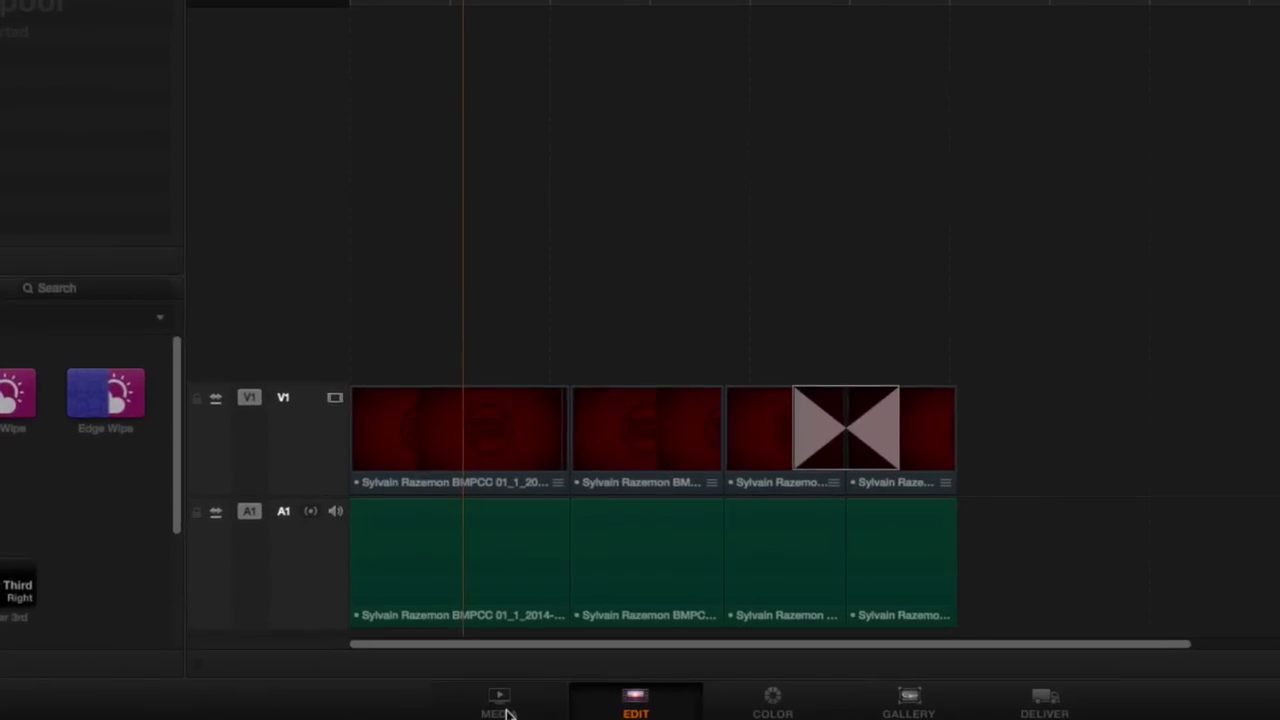
click(506, 710)
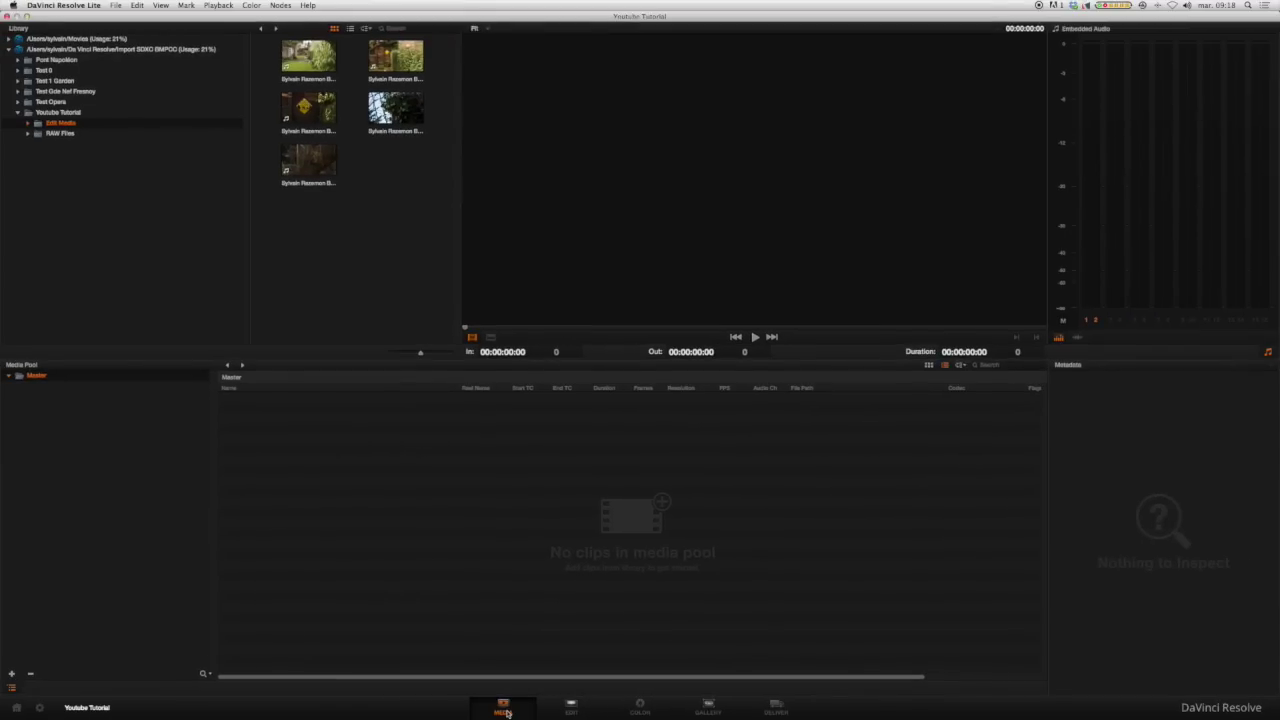
click(58, 134)
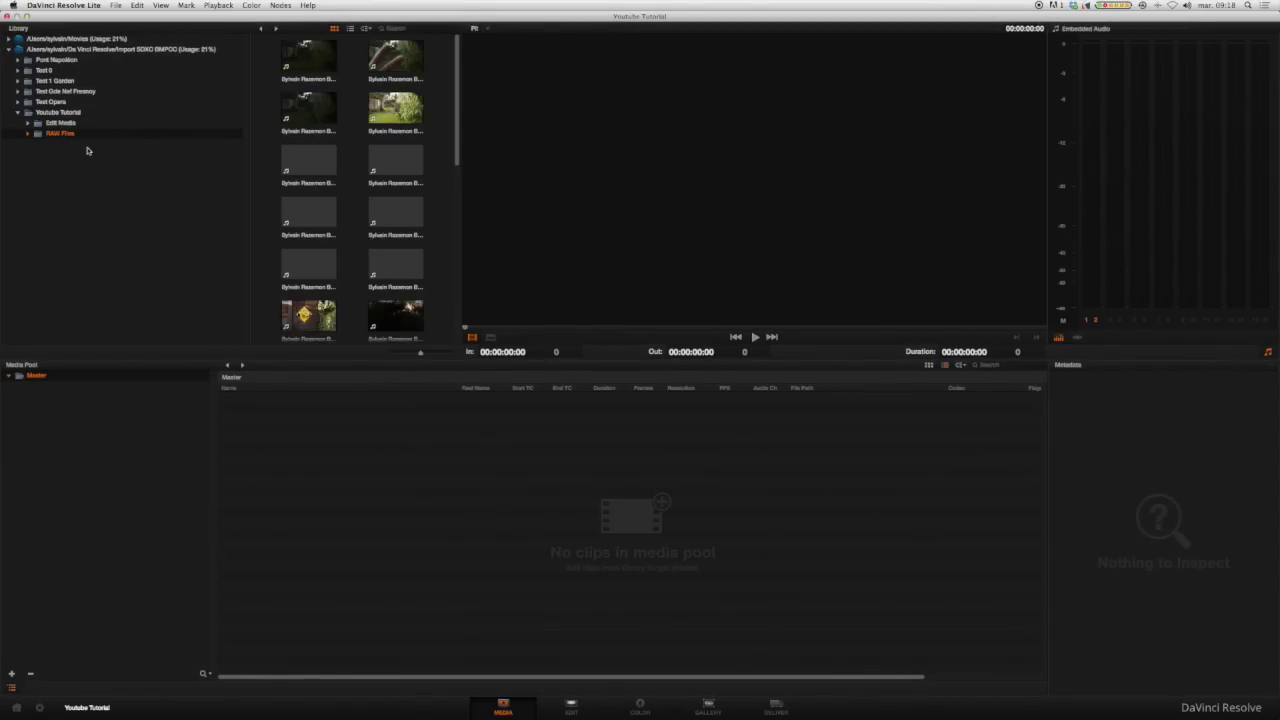
- Preview the RAW DNG clips, then add the RAW Files folder to the media pool
click(384, 112)
click(320, 108)
click(329, 66)
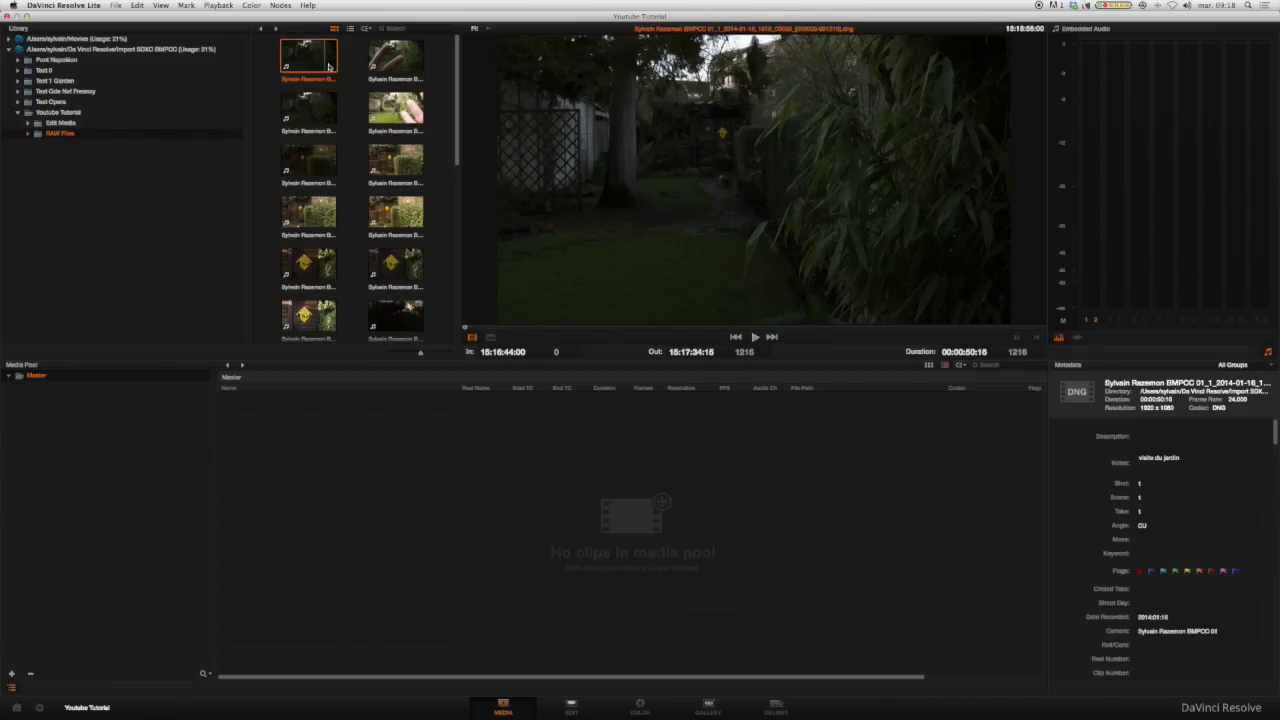
click(395, 107)
click(395, 160)
click(308, 162)
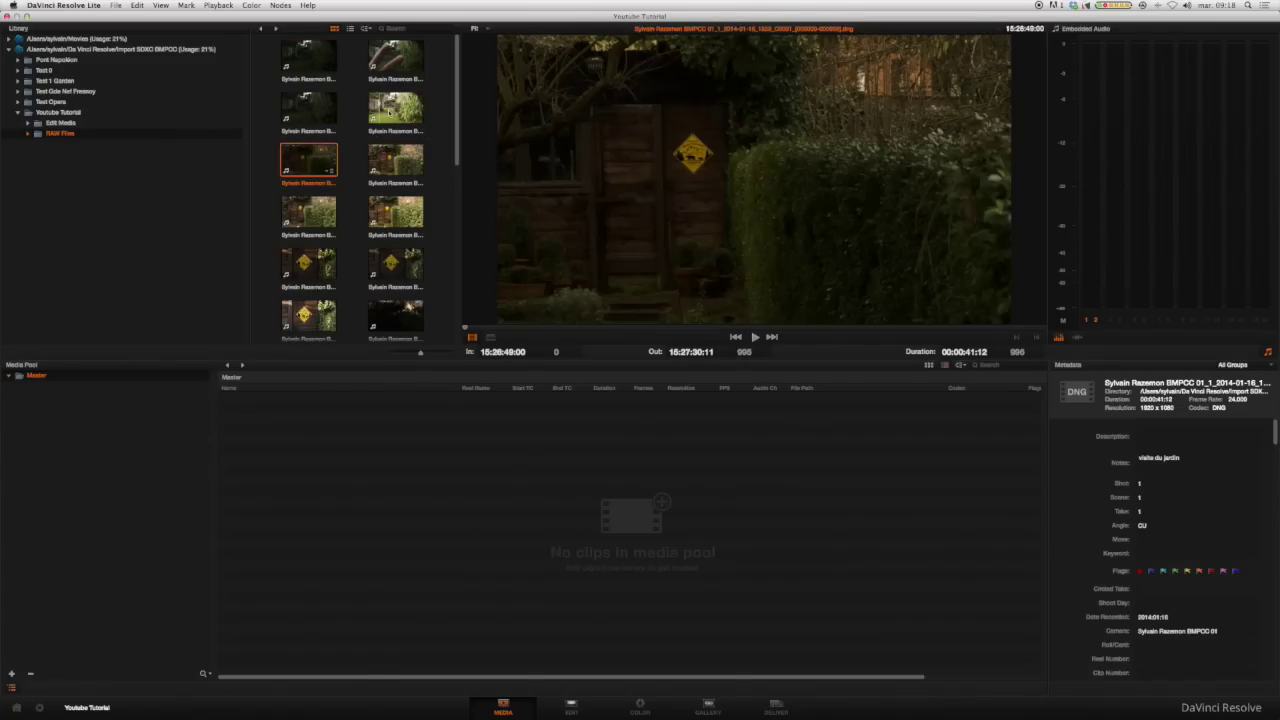
click(395, 107)
click(398, 160)
click(392, 107)
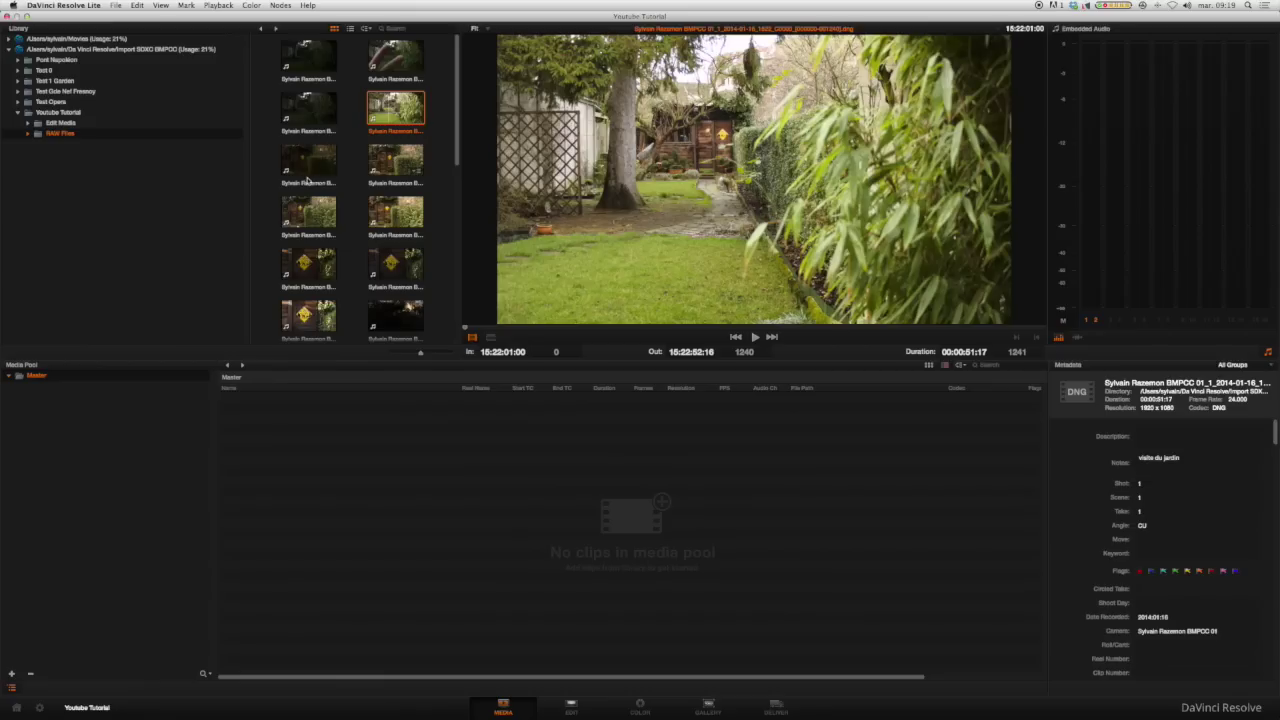
click(314, 160)
click(395, 212)
click(326, 212)
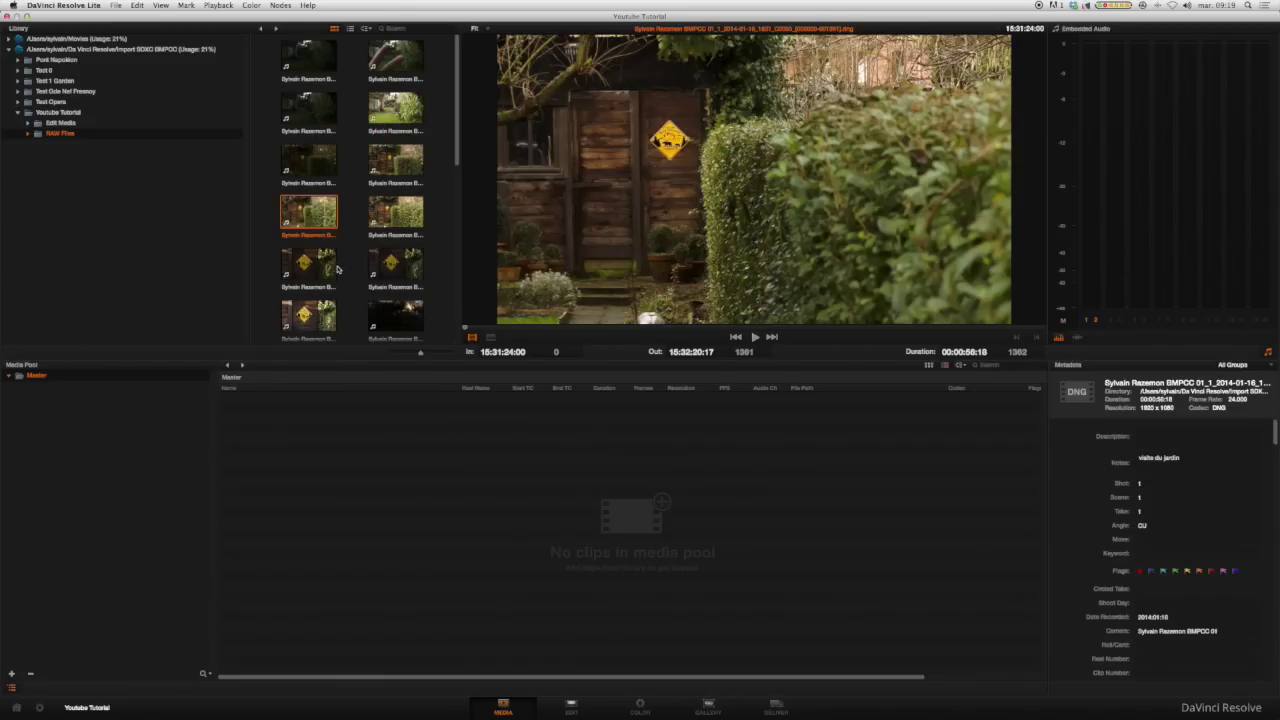
click(296, 263)
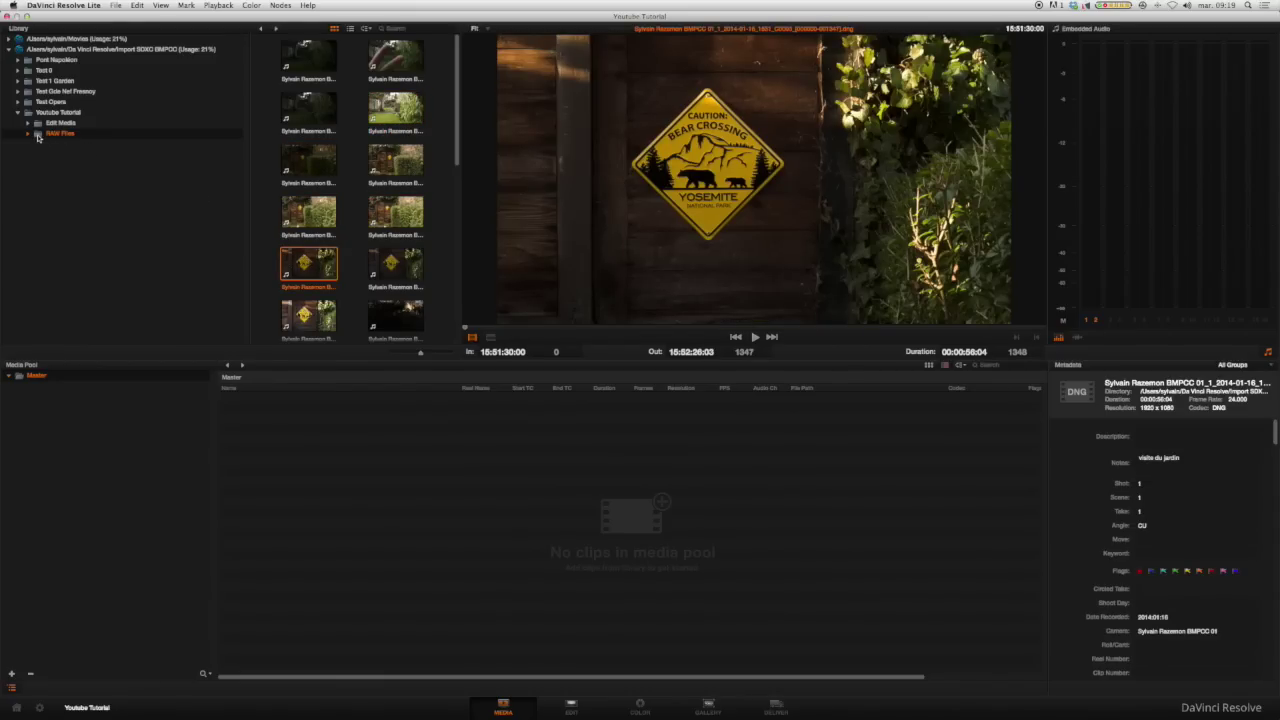
drag(37, 138, 535, 512)
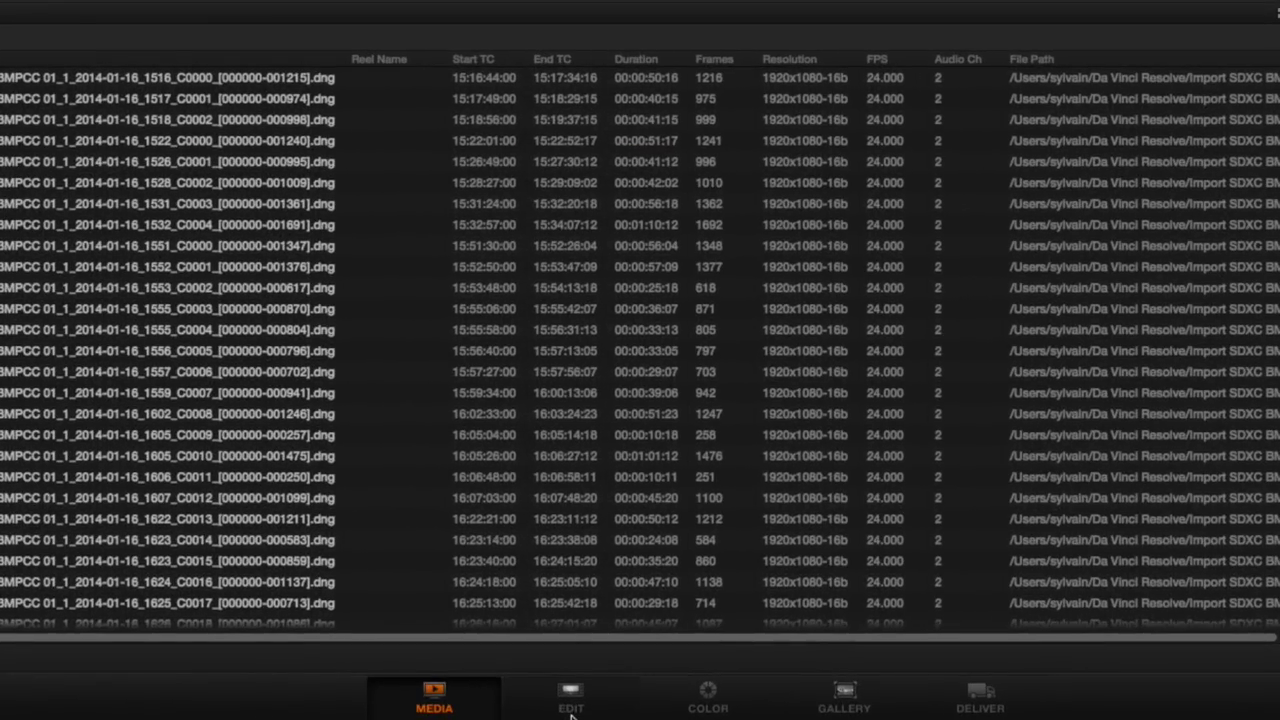
click(571, 700)
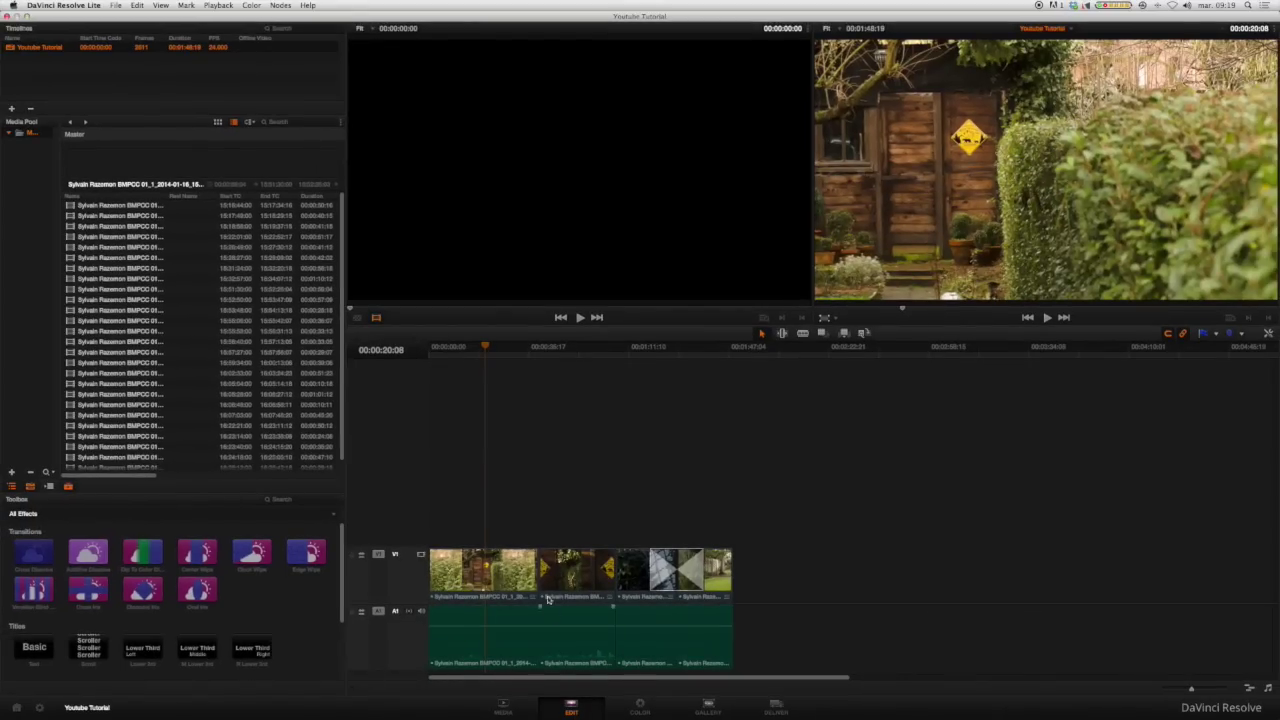
- Scrub the timeline back near its start to confirm the RAW DNG clips play instead of offline media
drag(485, 346, 445, 346)
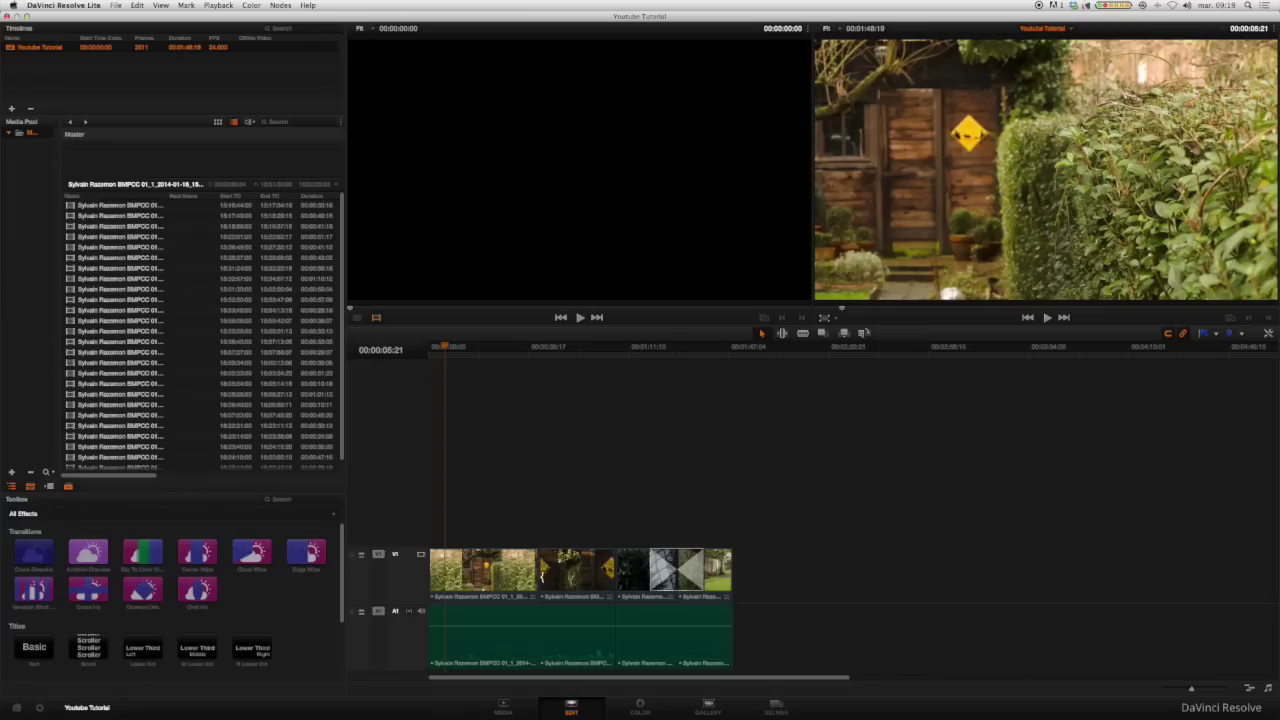
click(640, 707)
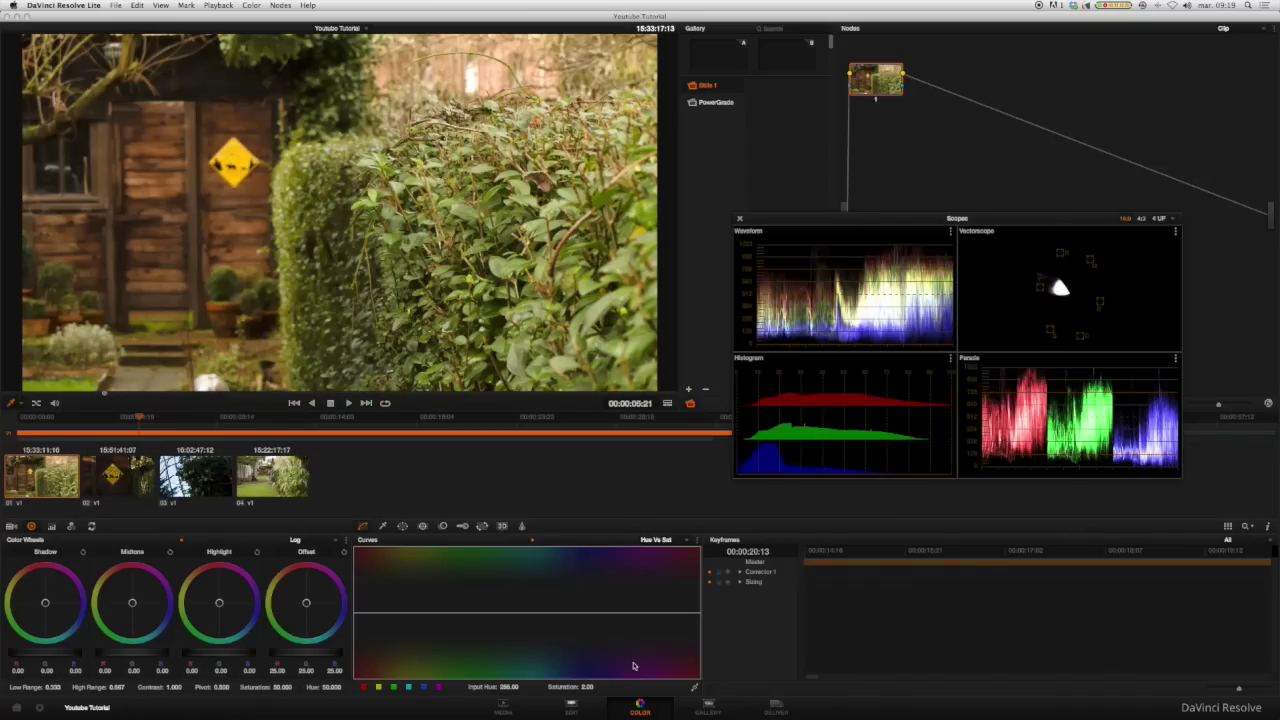
- Select the first clip, the hedge with the yellow sign, and move the Scopes window lower-left
click(118, 477)
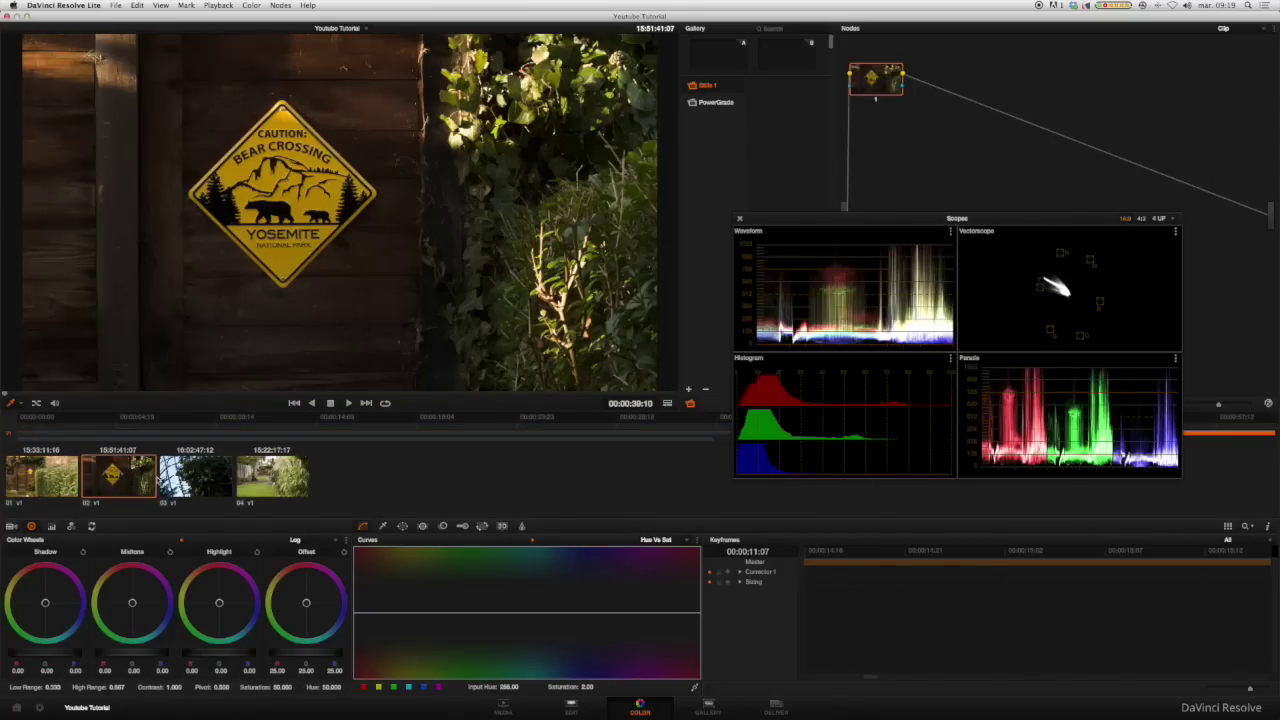
key(Down)
key(Down)
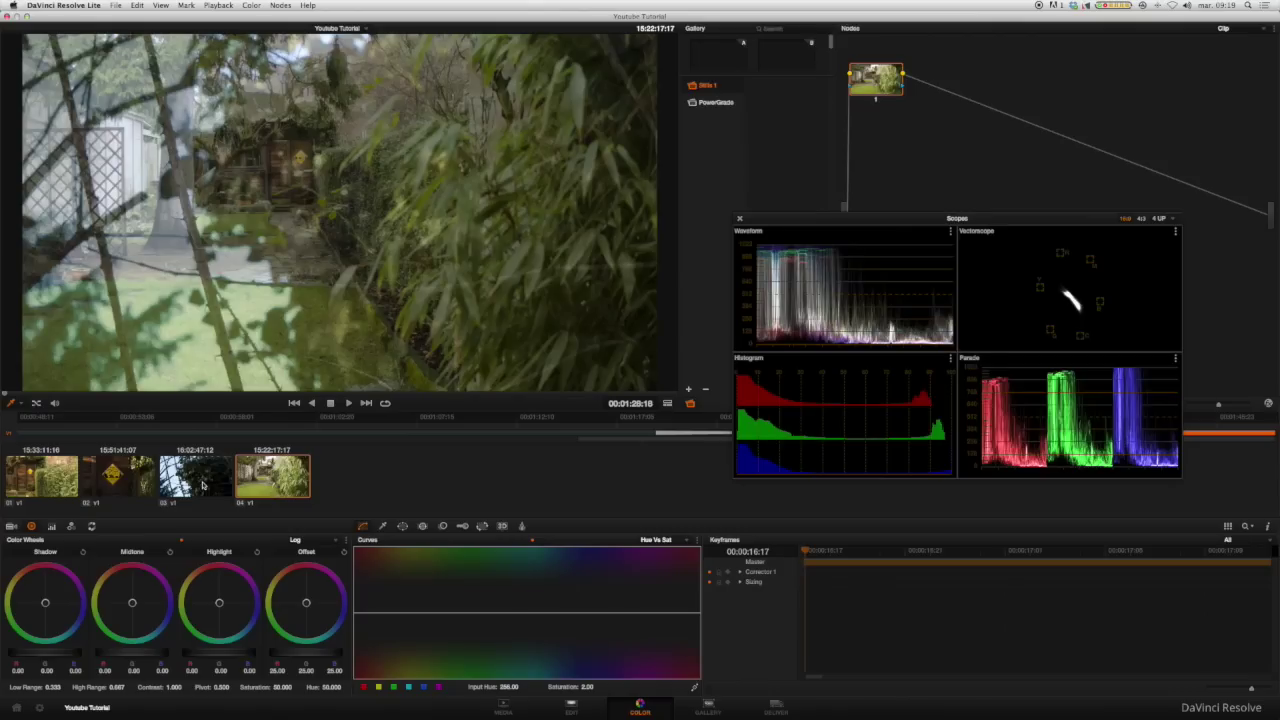
key(Up)
key(Up)
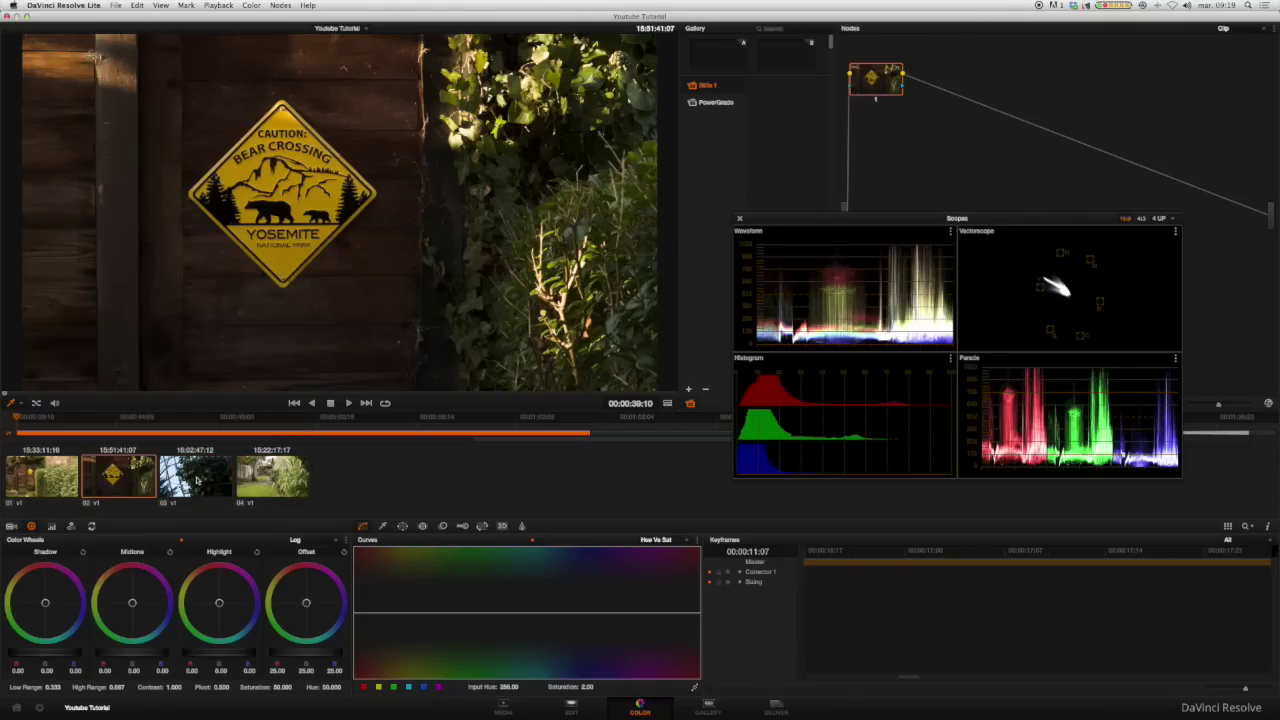
key(Up)
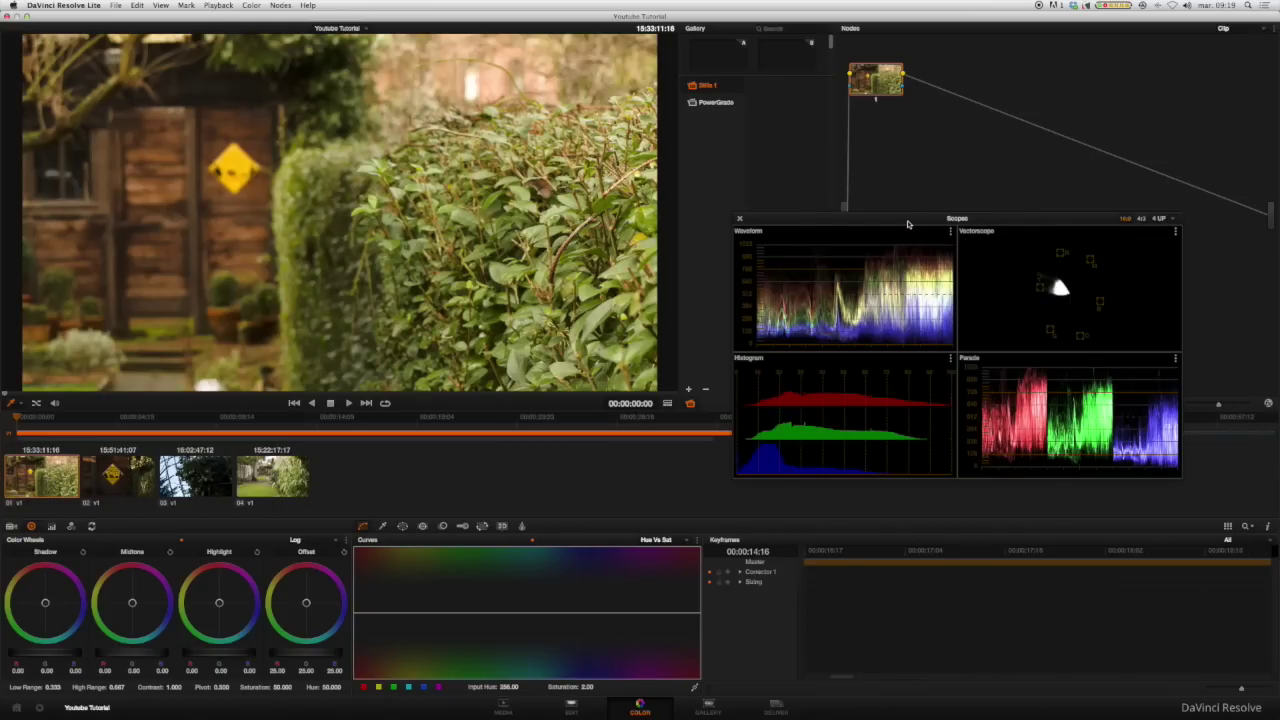
drag(908, 224, 878, 232)
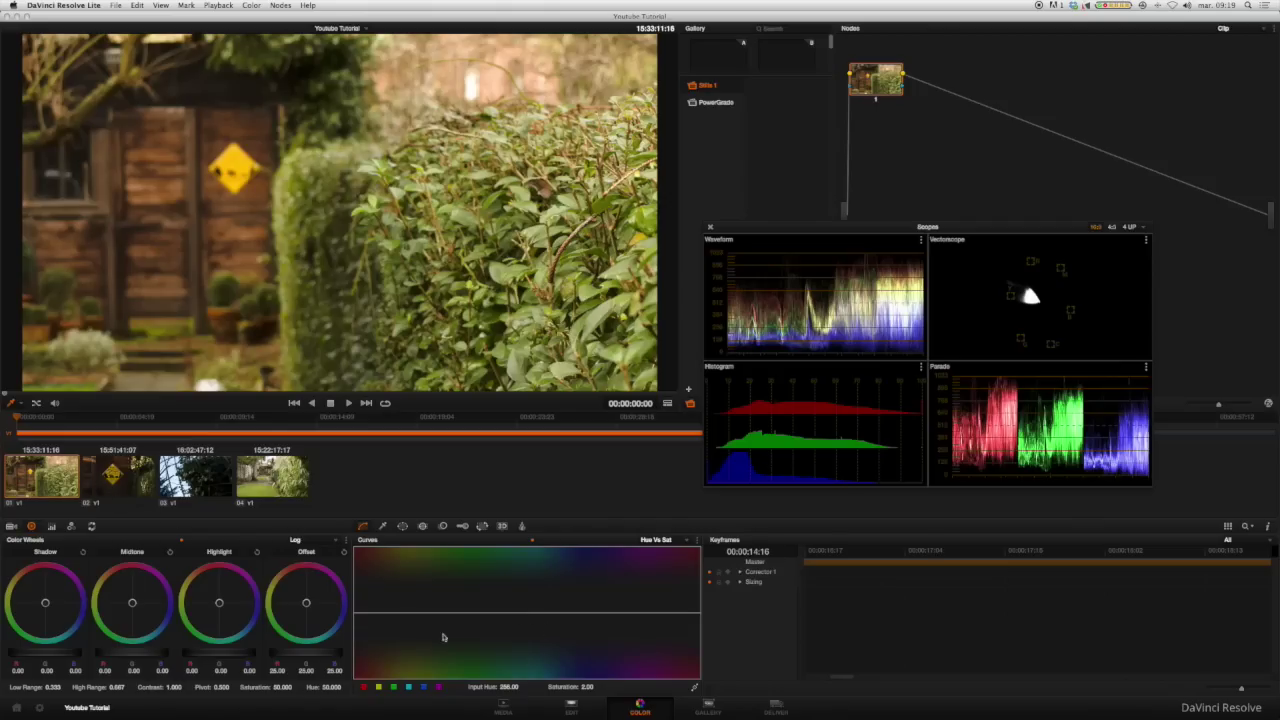
- Drop Hue vs Sat to the bottom on the hedge, bear sign, tree branches and garden clips
drag(509, 616, 513, 684)
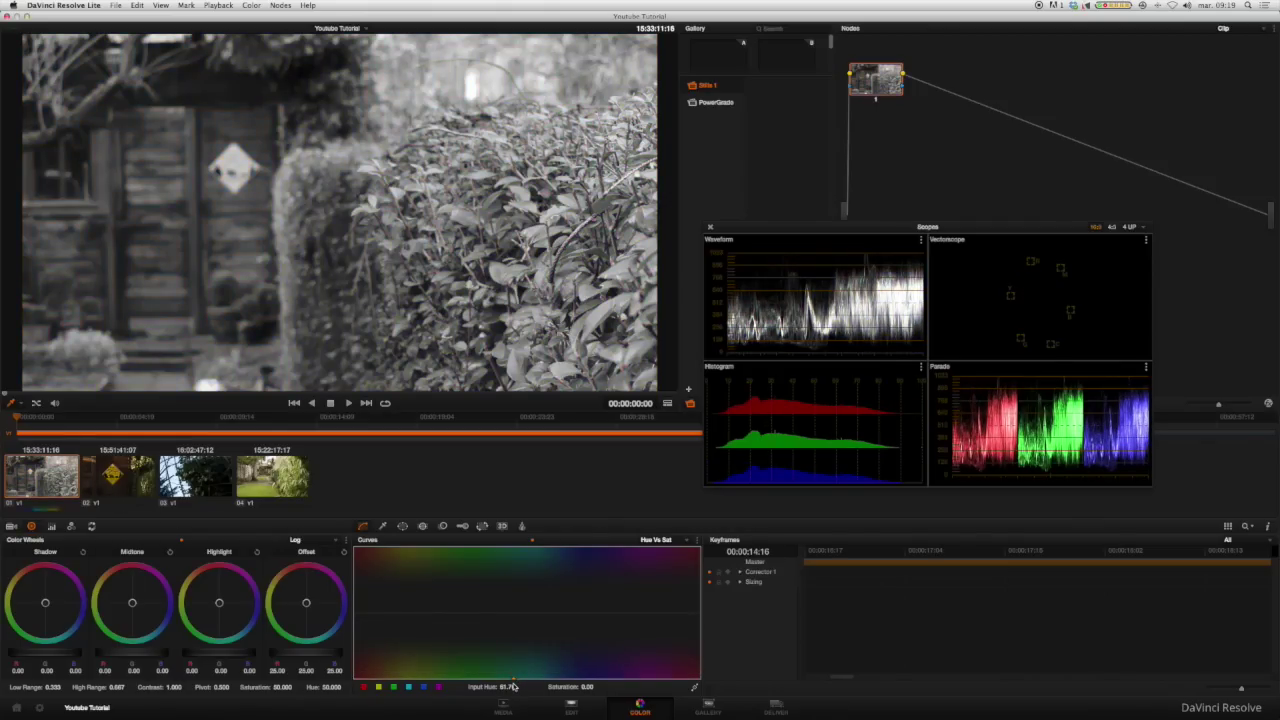
click(123, 477)
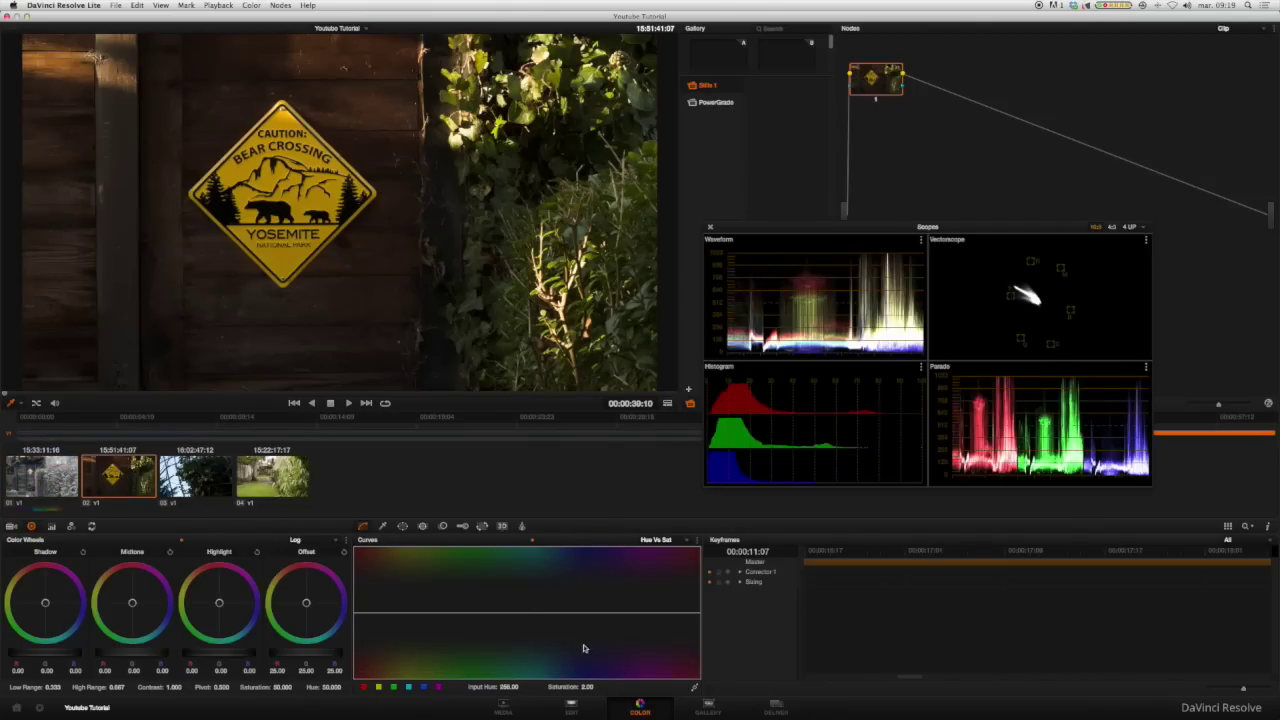
drag(517, 616, 517, 684)
click(217, 481)
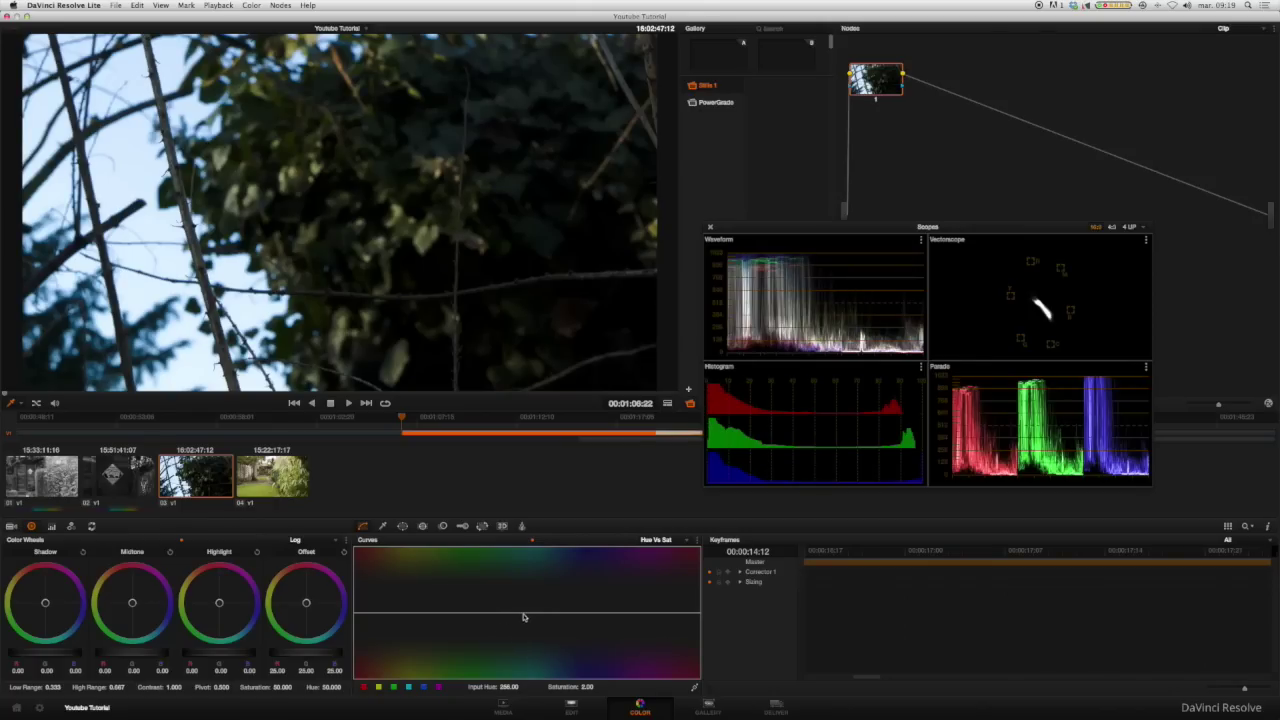
drag(522, 616, 522, 685)
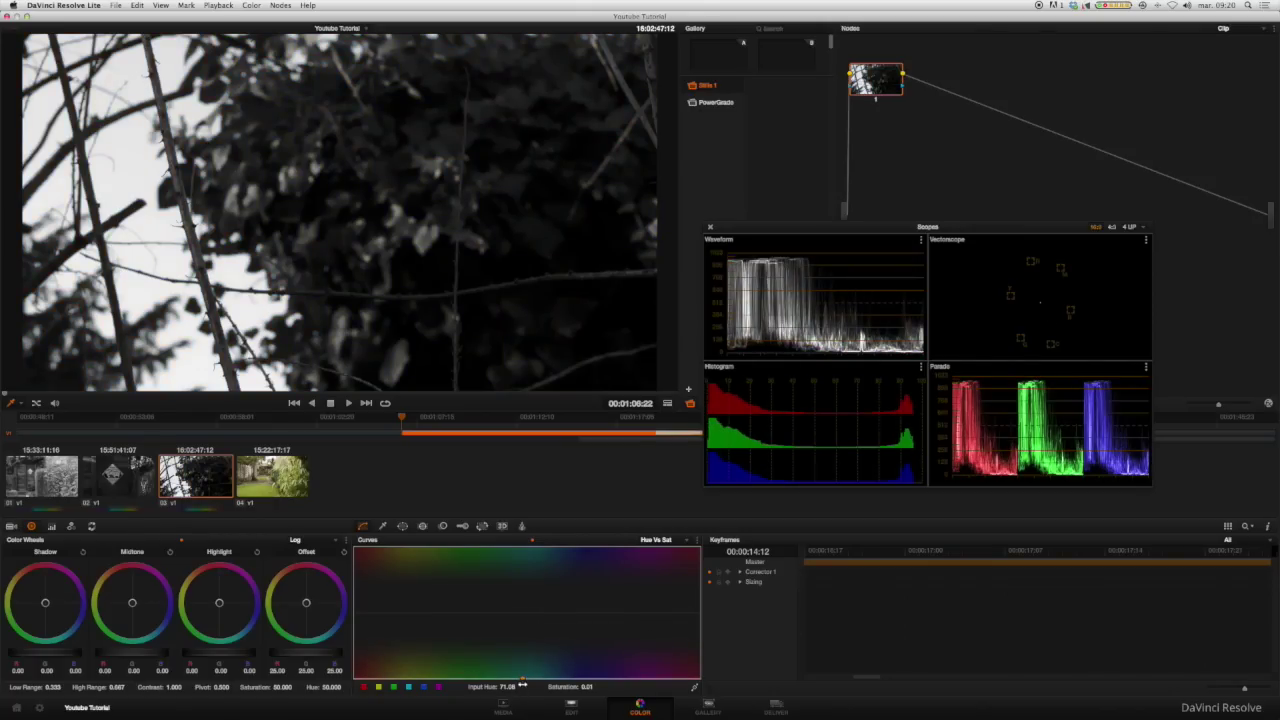
click(281, 487)
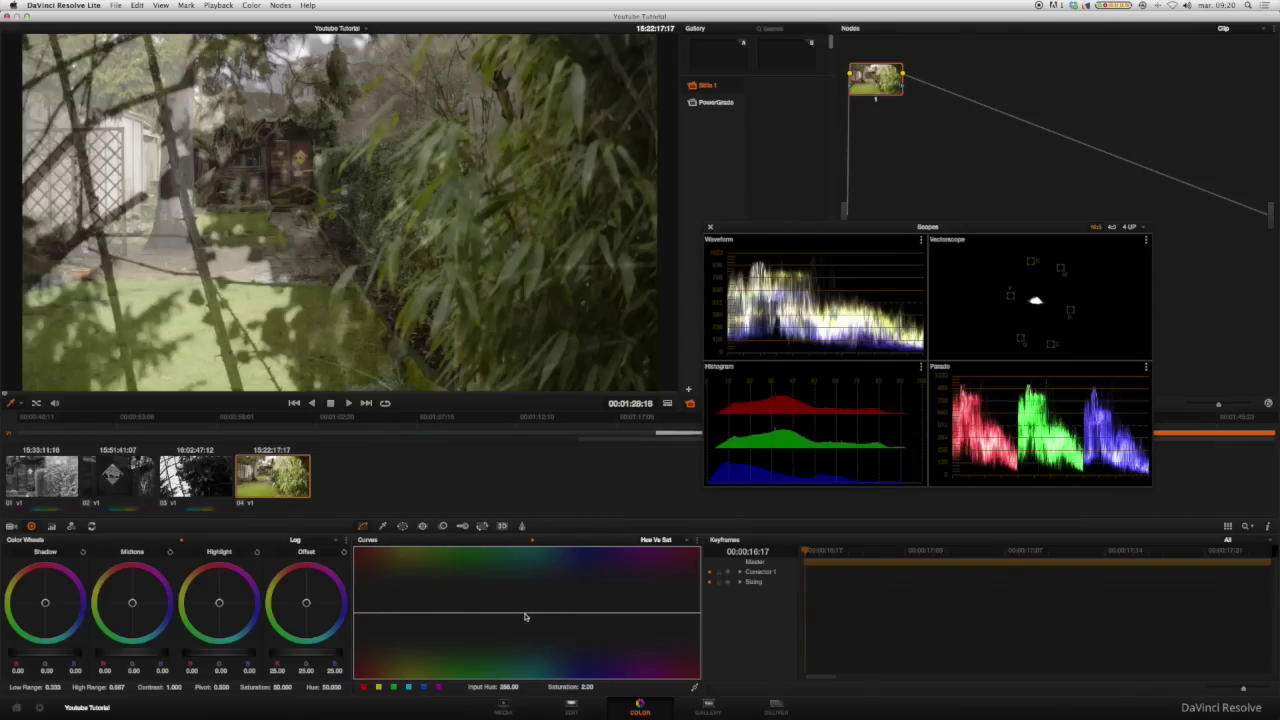
drag(524, 617, 525, 679)
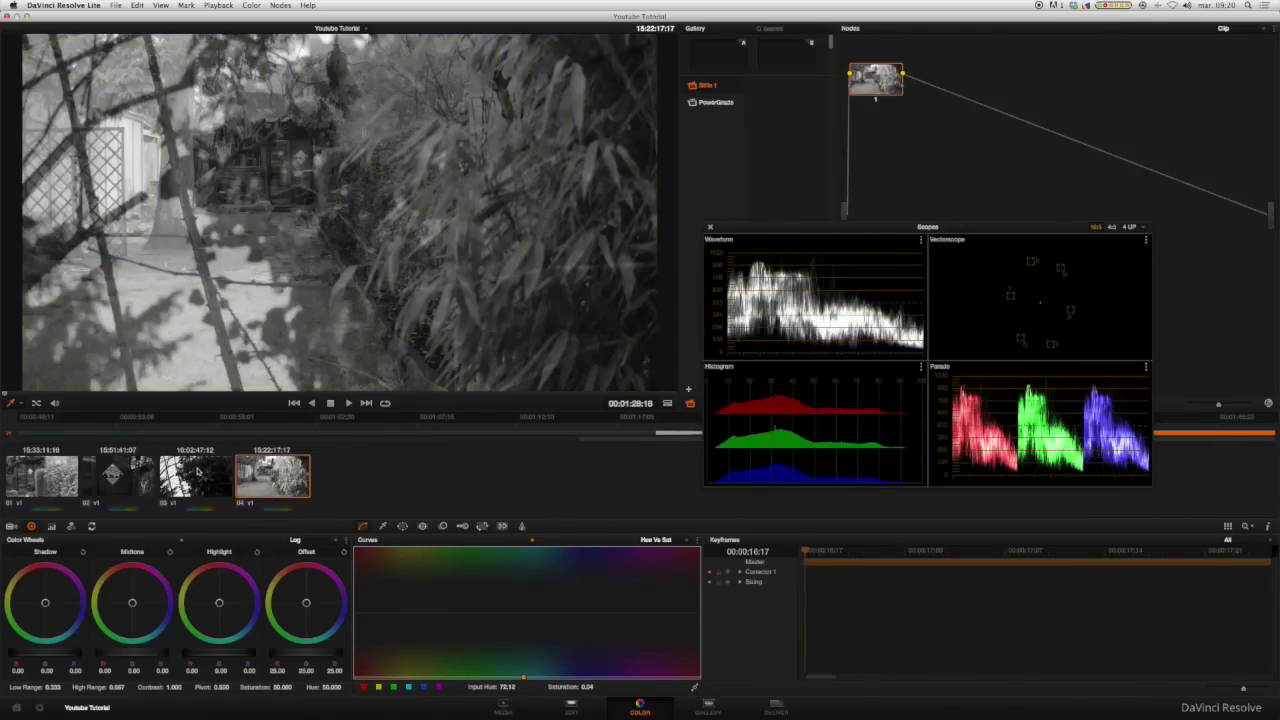
- Review the four black-and-white clips in turn, ending on the garden clip
click(198, 472)
click(118, 475)
click(40, 475)
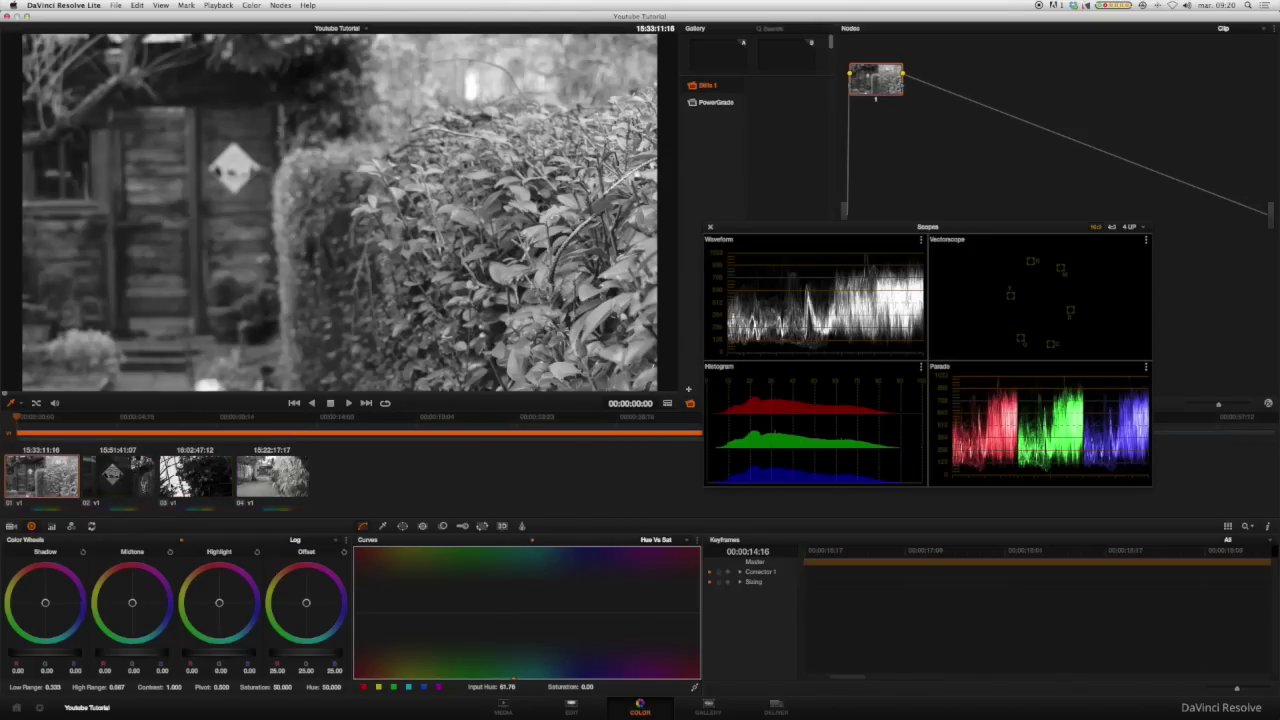
click(113, 476)
click(198, 475)
click(40, 475)
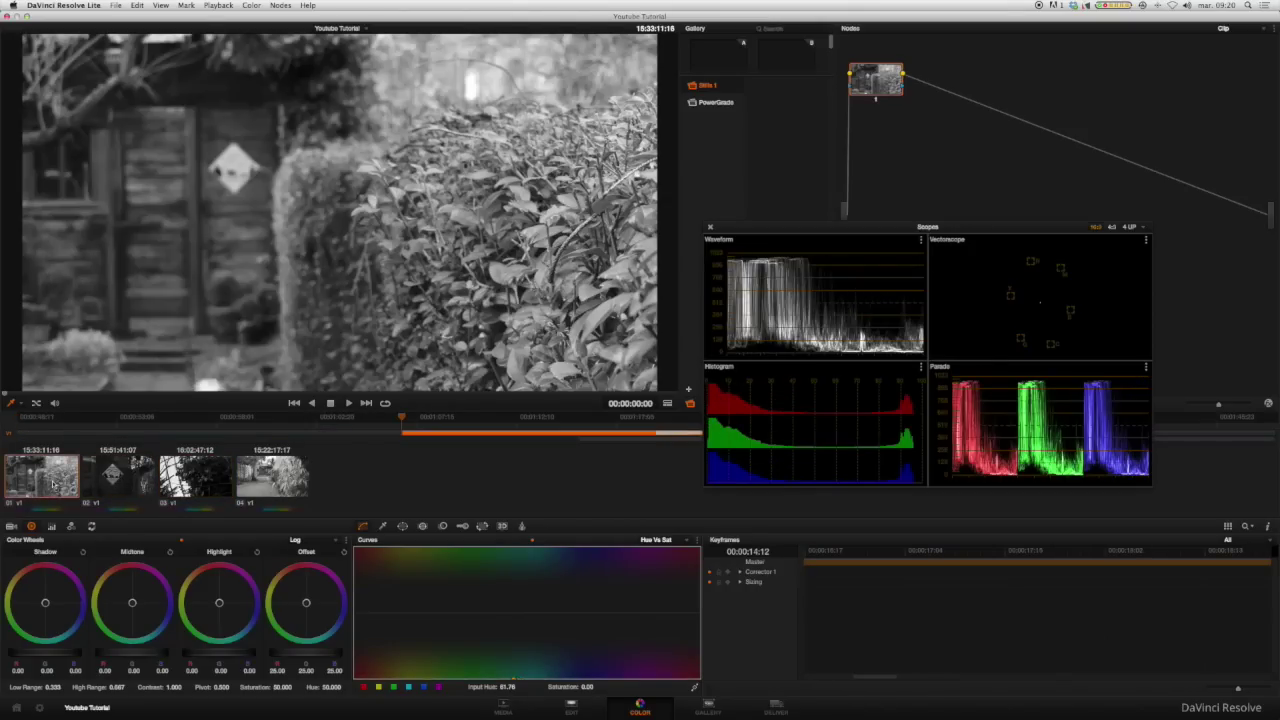
click(131, 485)
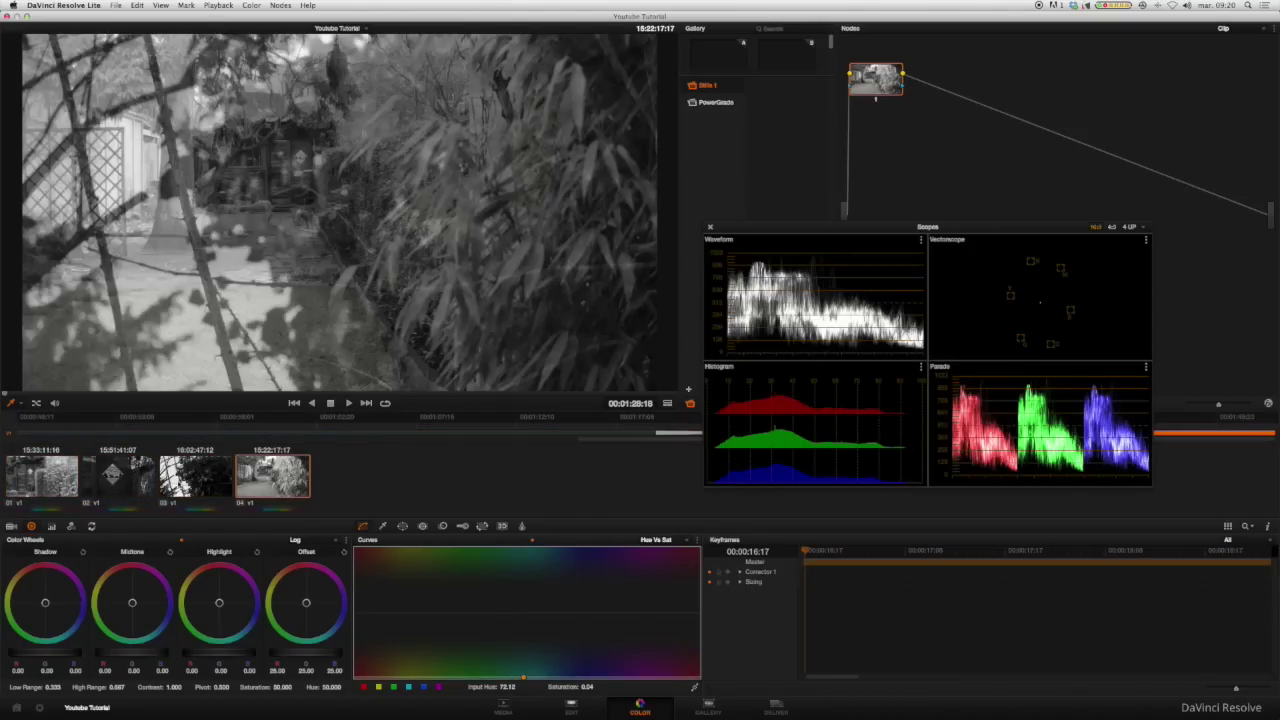
click(54, 480)
click(118, 478)
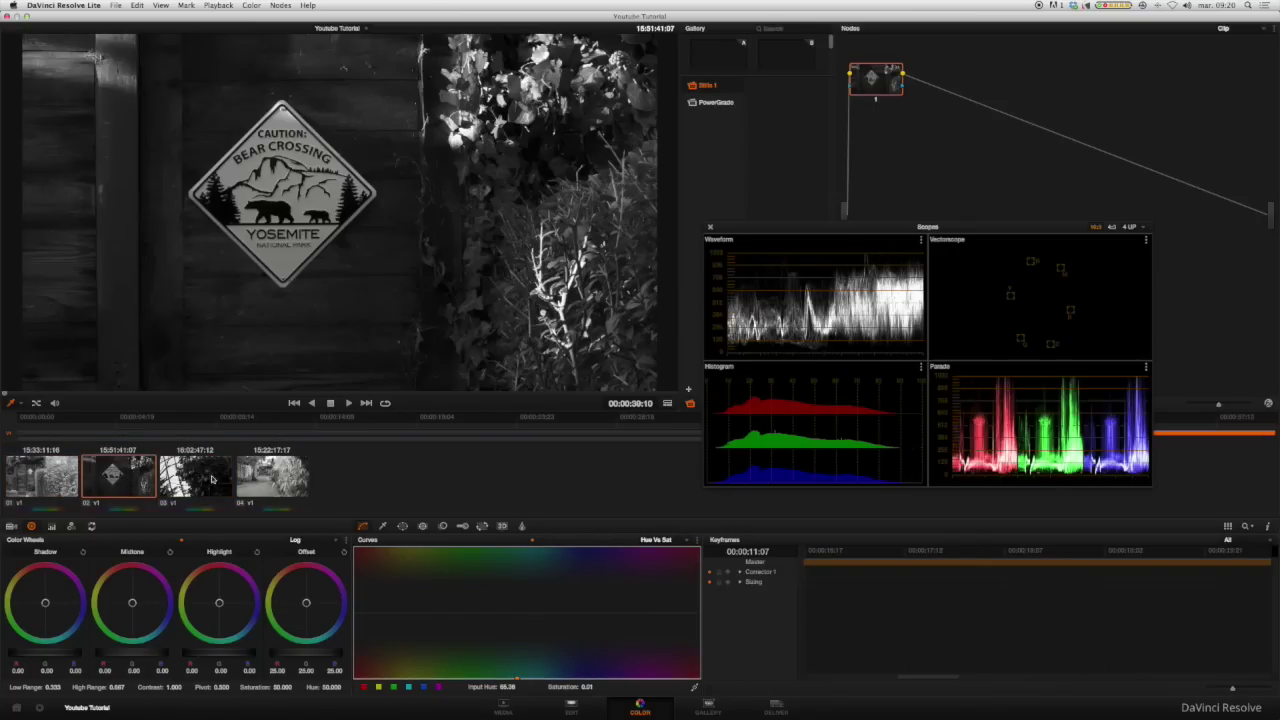
click(196, 476)
click(272, 476)
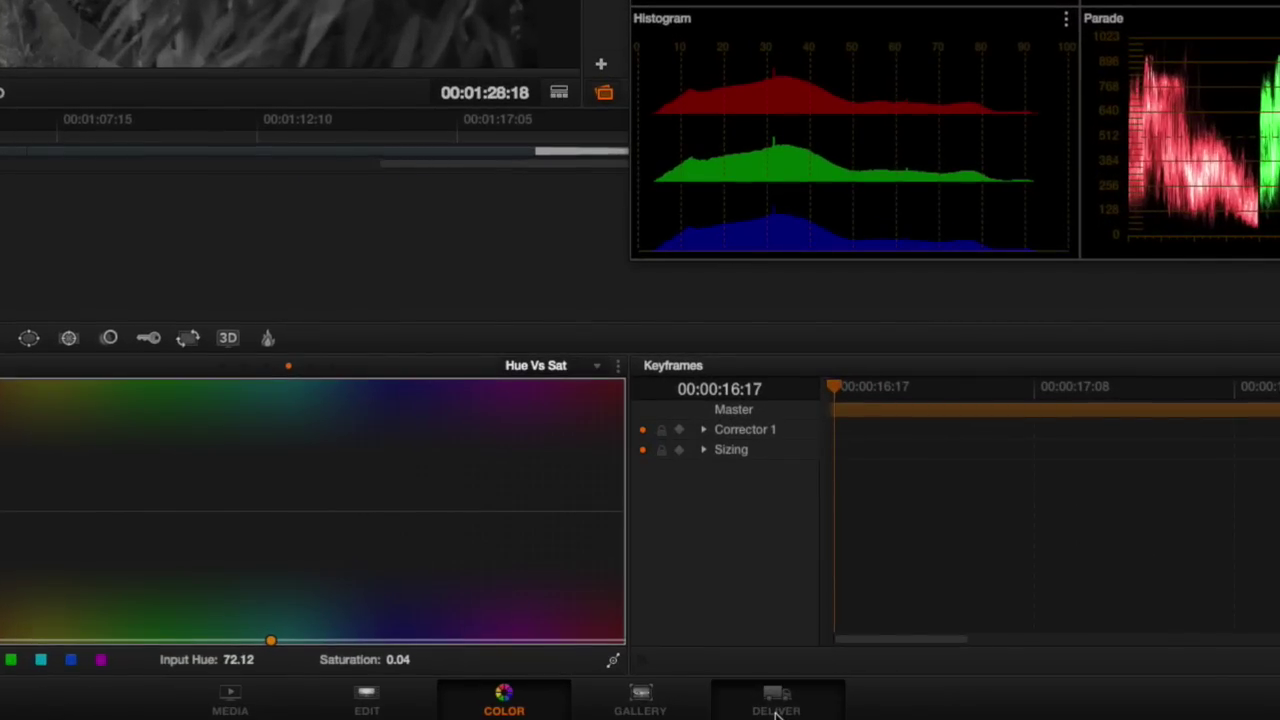
- On the Deliver page, select the entire timeline and render individual source clips as ProRes 422 (HQ)
click(776, 712)
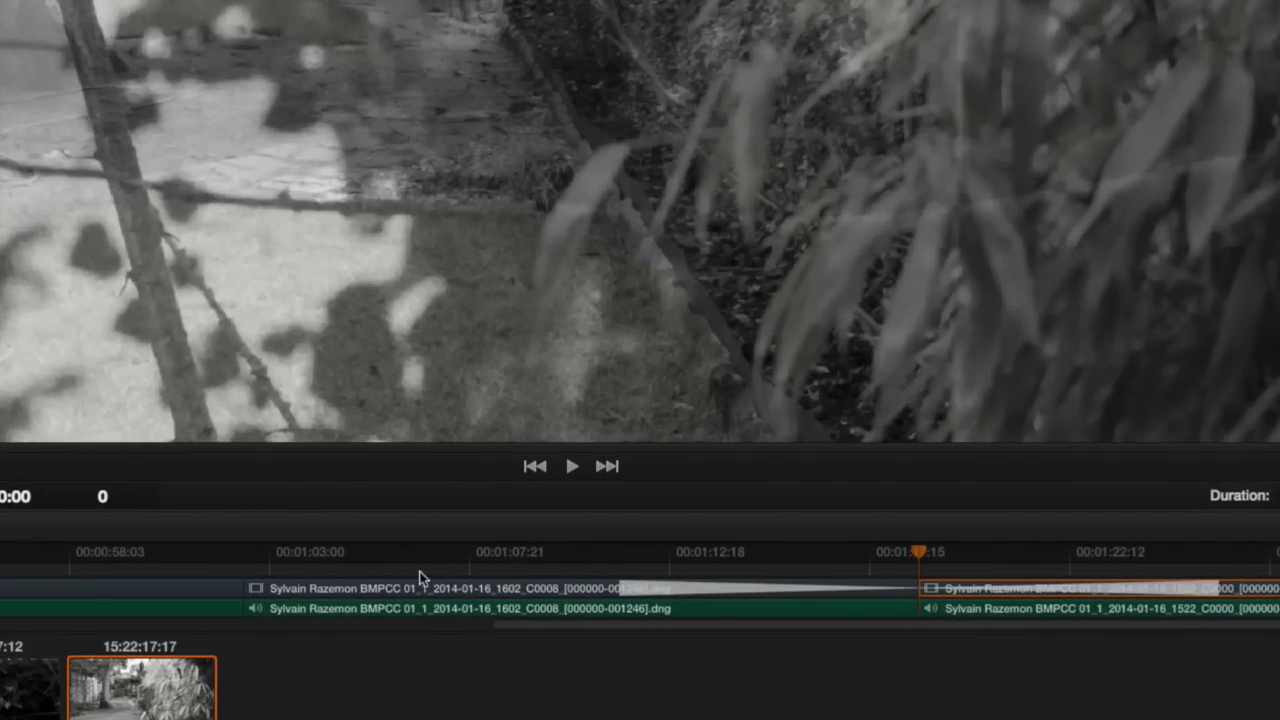
right_click(412, 576)
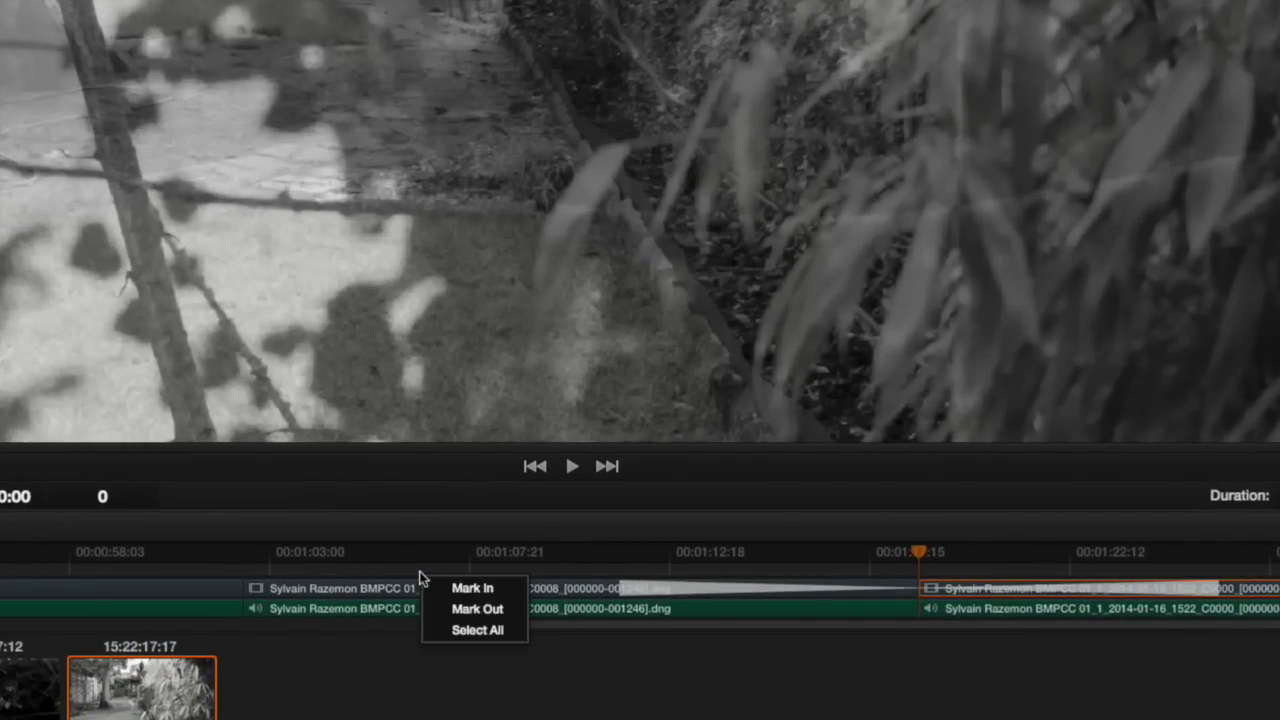
click(477, 630)
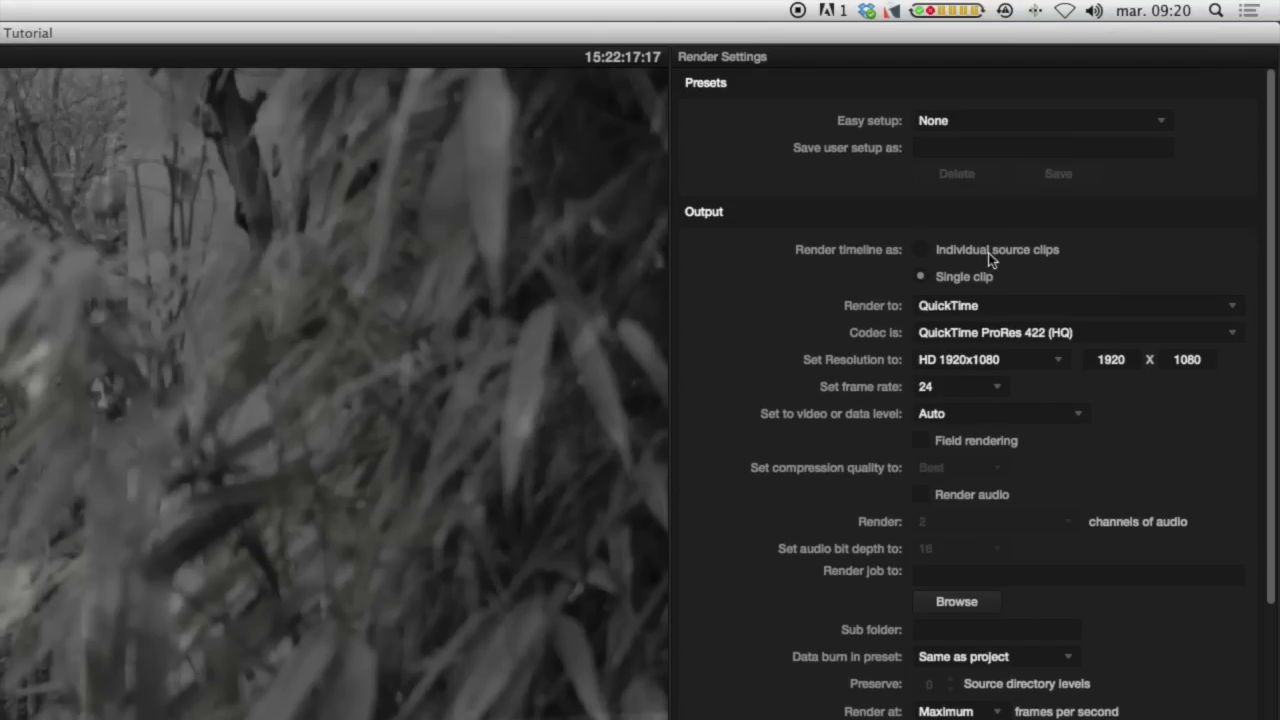
click(921, 248)
click(1230, 334)
- Enable audio rendering with channels set to Same as source
click(925, 497)
click(1055, 521)
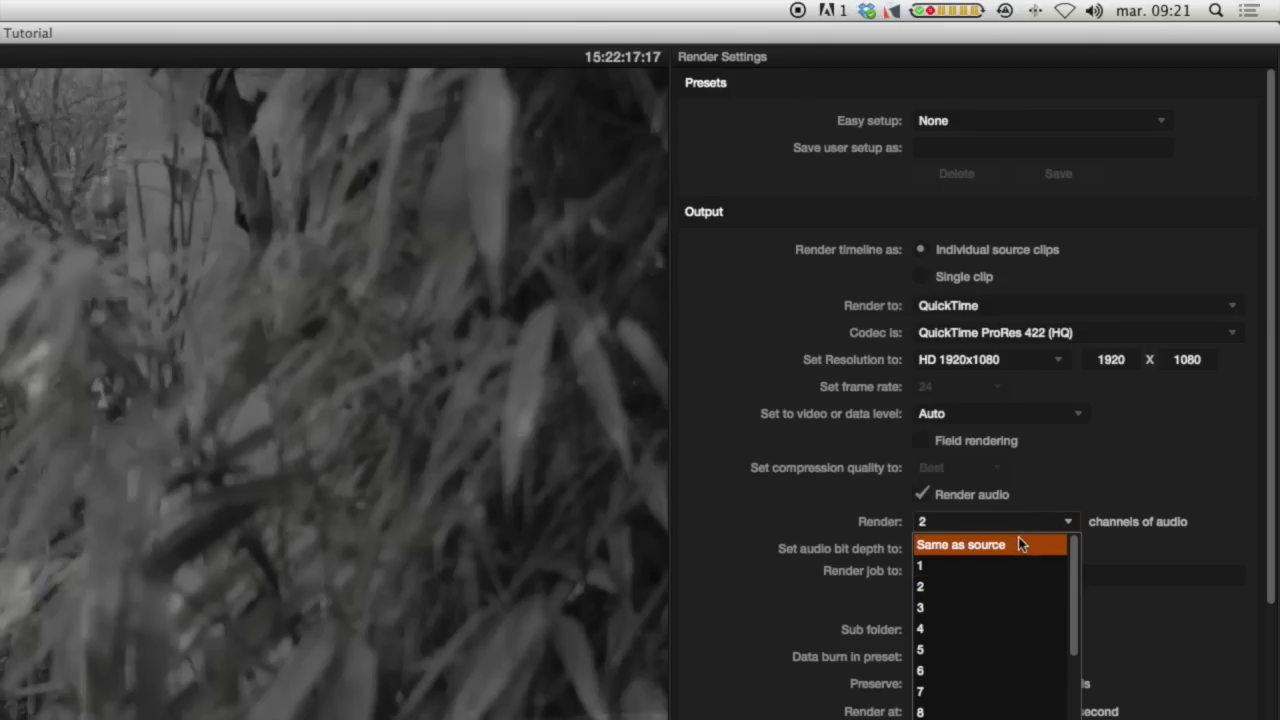
click(1022, 541)
scroll(1150, 430, down, 5)
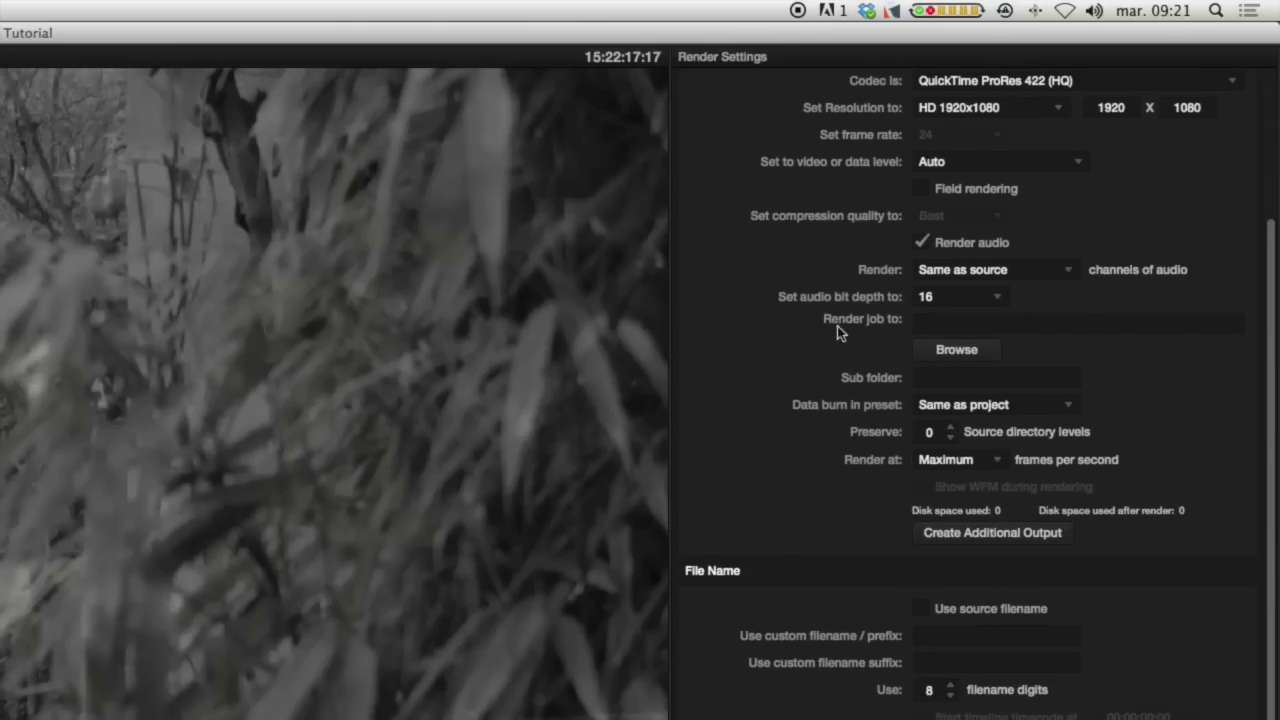
- Set the render destination to Import SDXC BMPCC/Youtube Tutorial/Edit Media
click(948, 352)
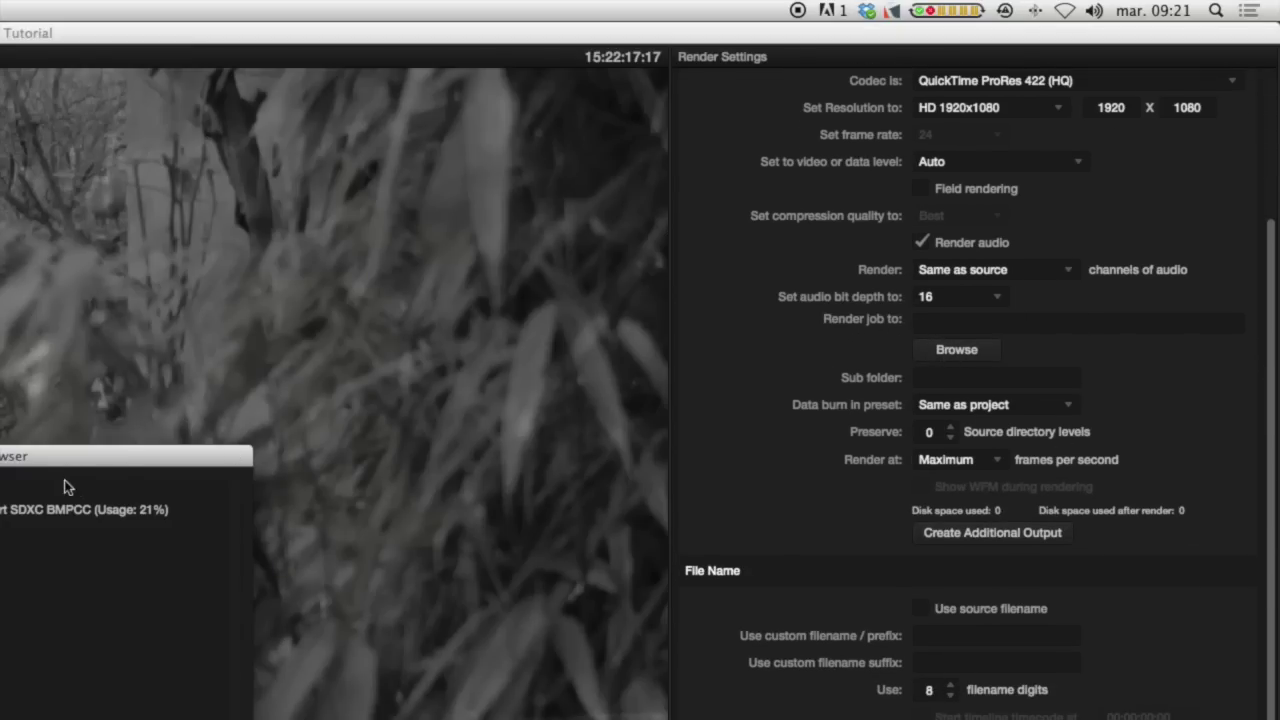
drag(66, 472, 425, 128)
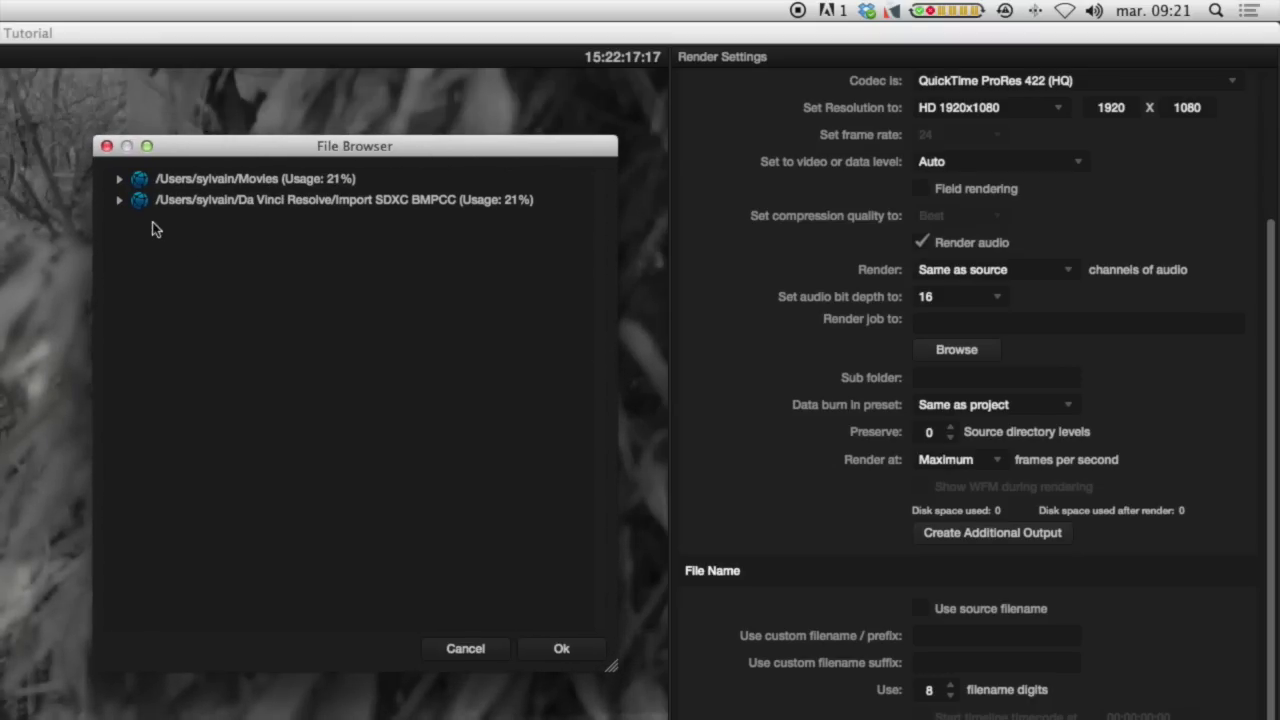
click(119, 201)
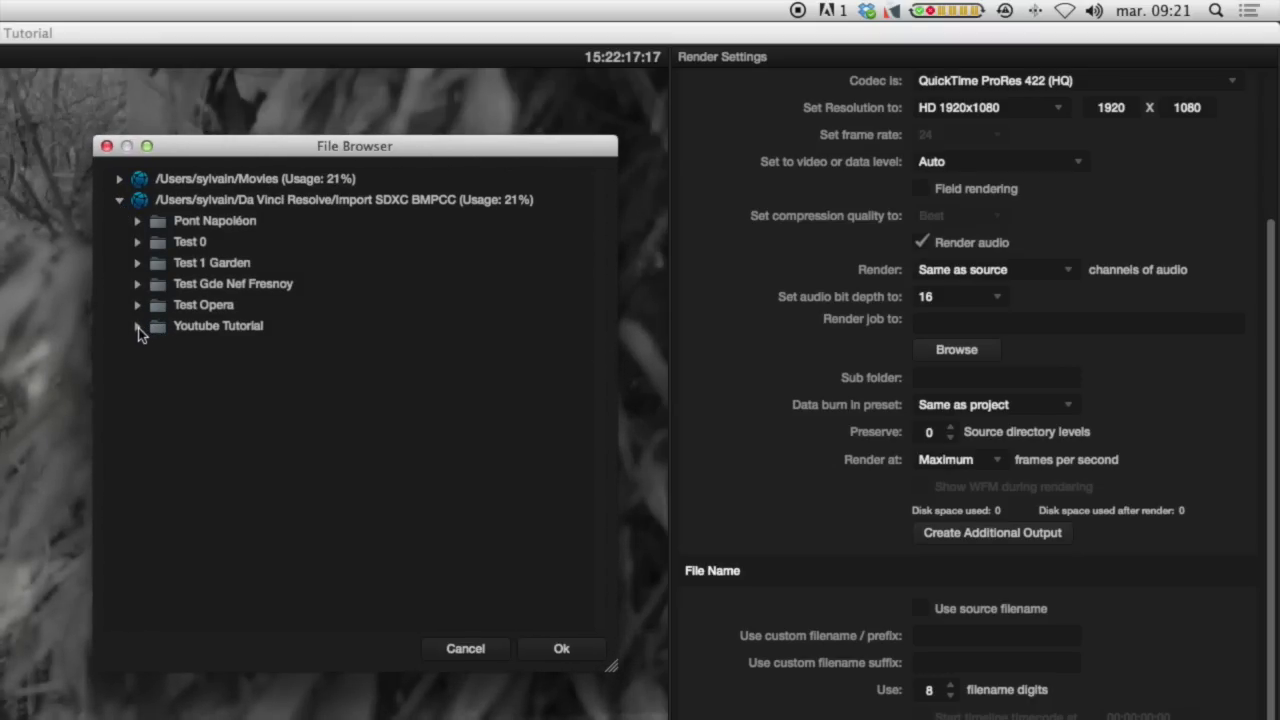
click(138, 328)
click(218, 348)
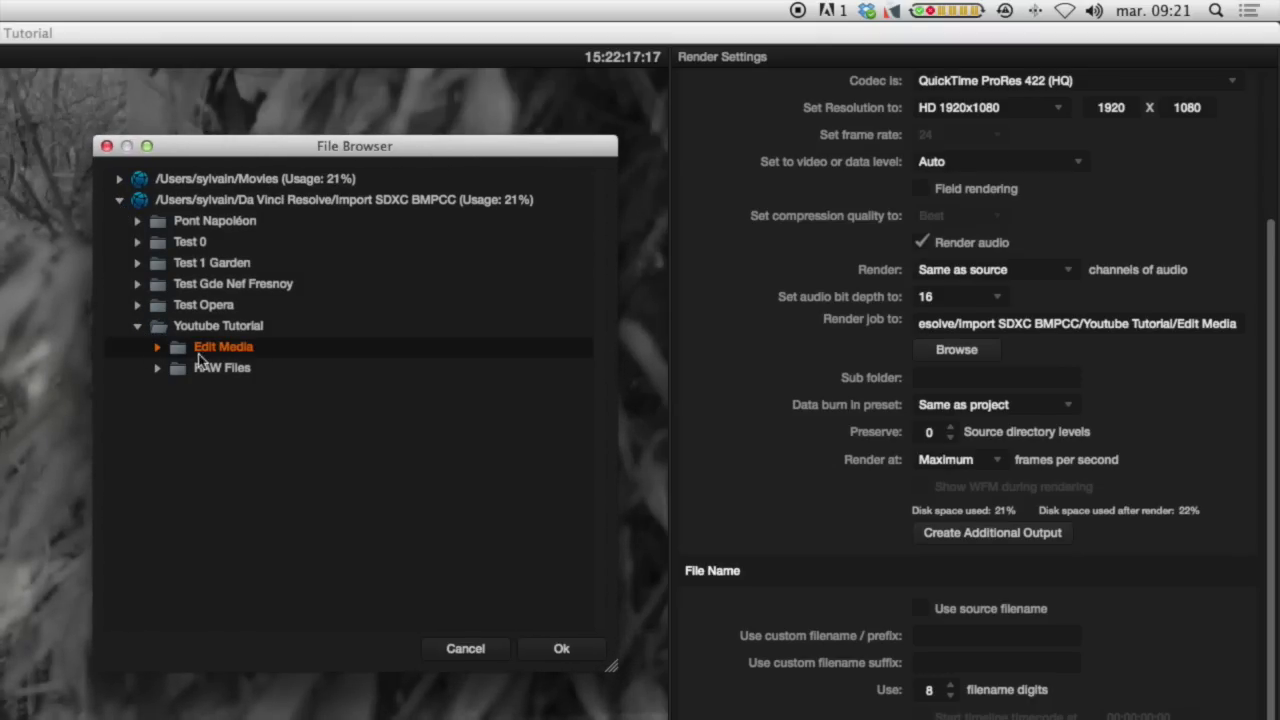
click(571, 654)
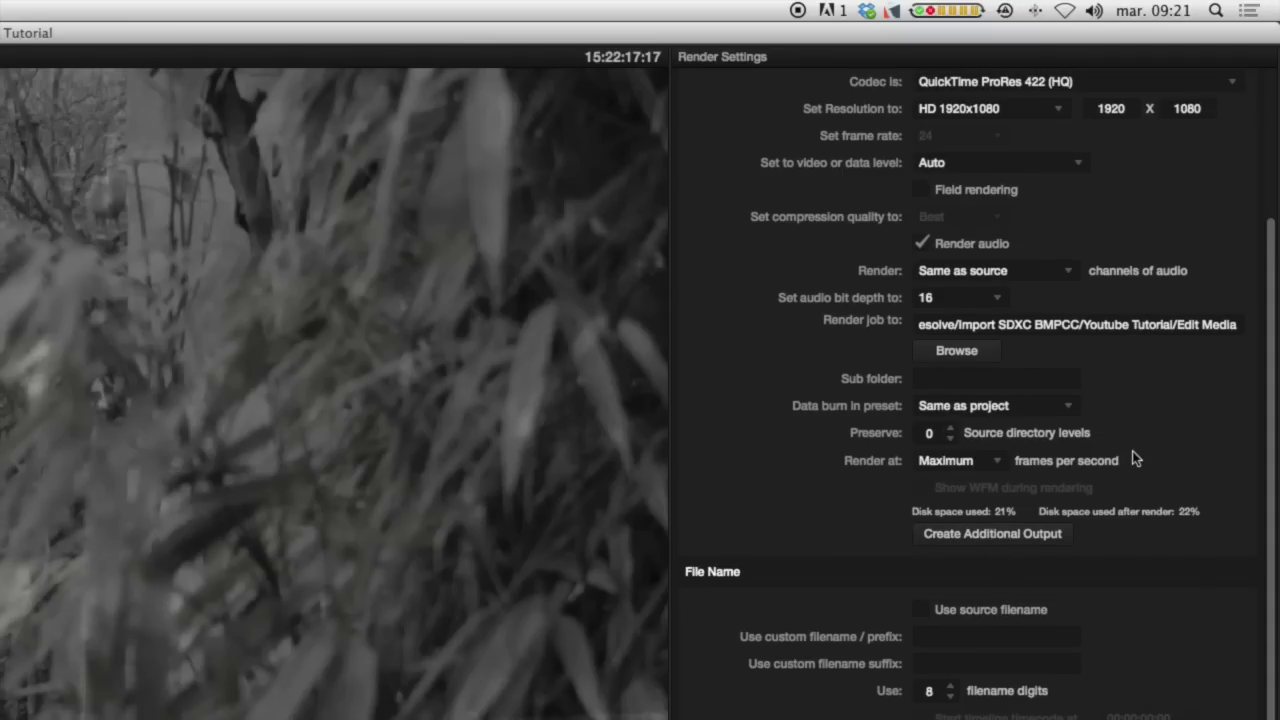
drag(1270, 387, 1268, 554)
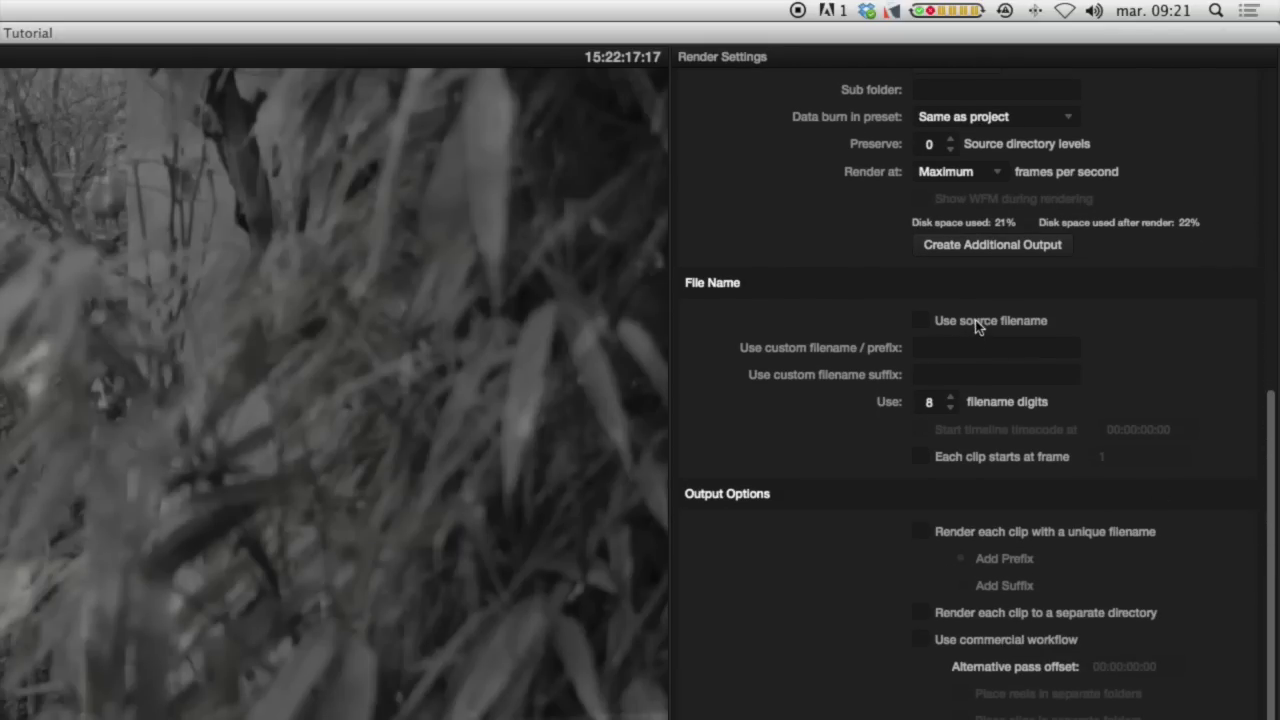
- Name outputs with source filenames, add Job 1 to the Render Queue, and start rendering
click(920, 320)
drag(1274, 511, 1270, 563)
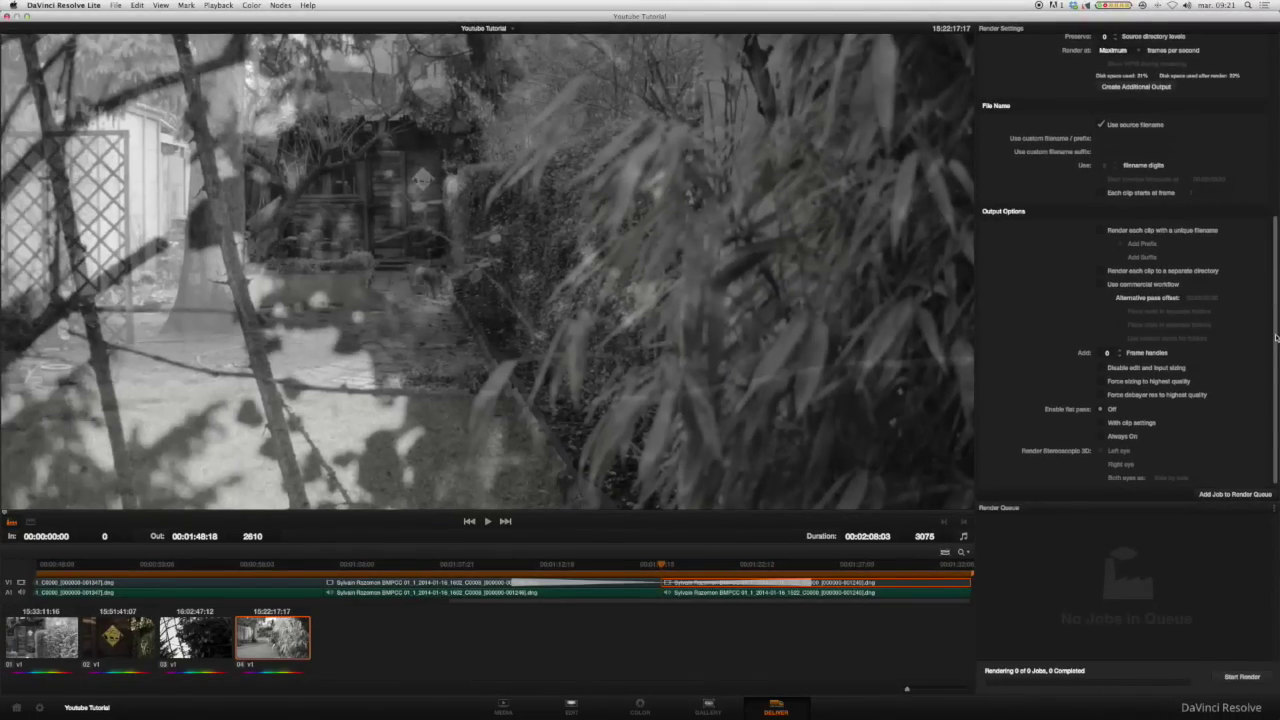
drag(1275, 338, 1277, 404)
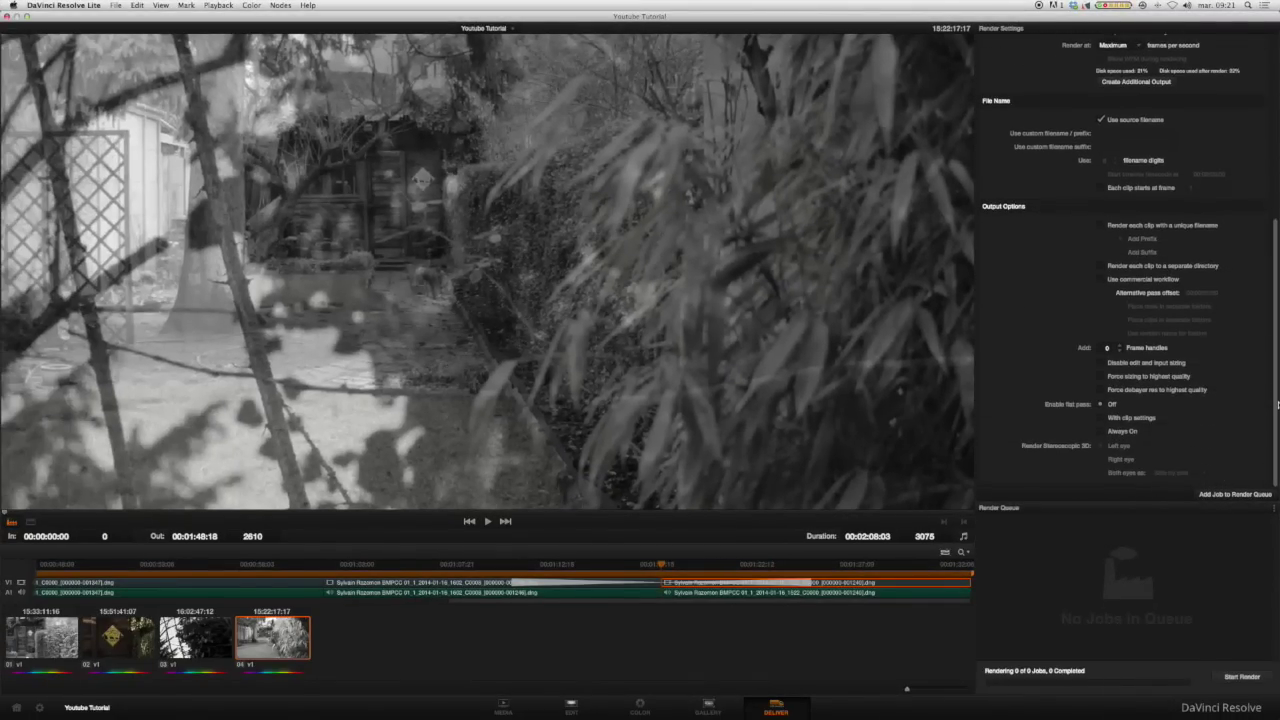
click(1233, 496)
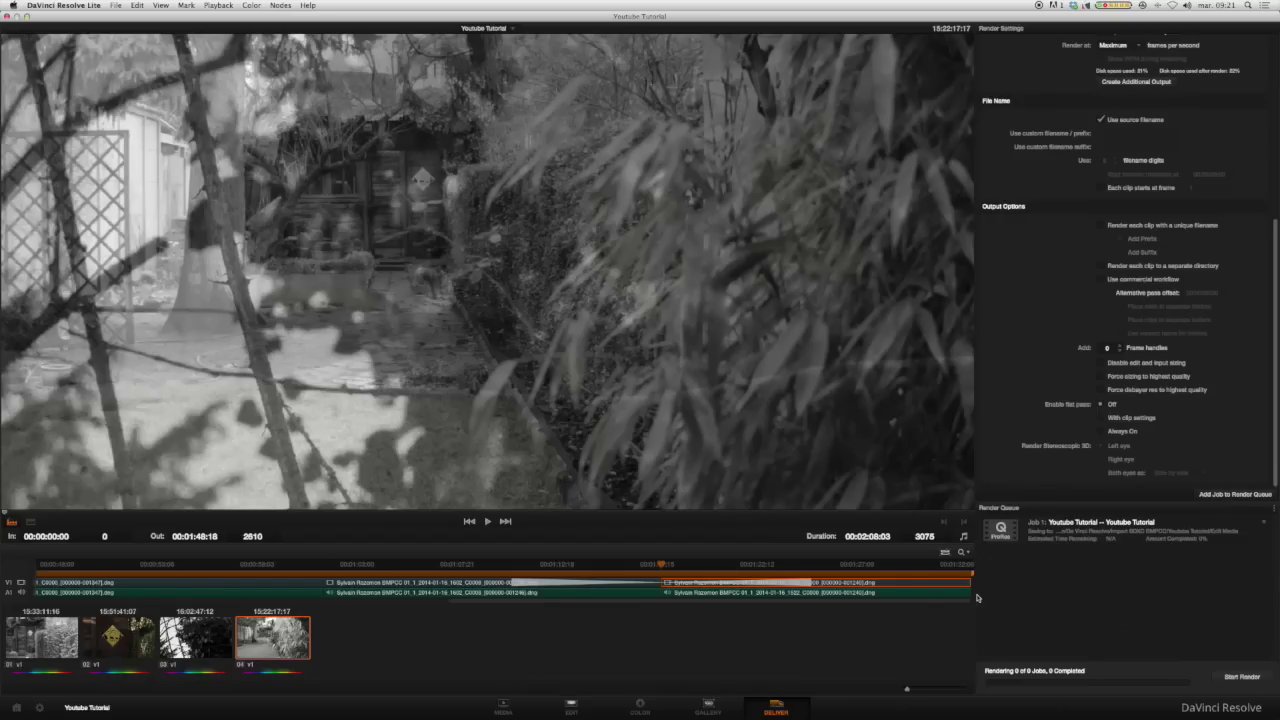
click(1243, 678)
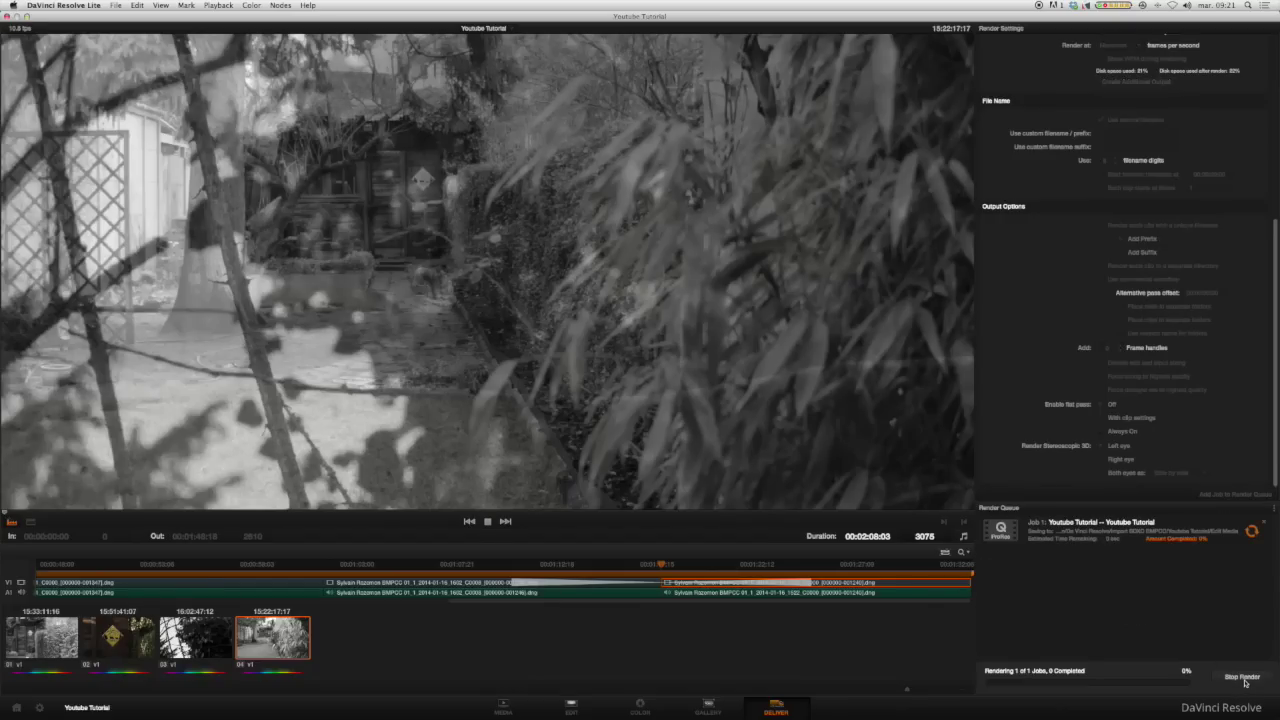
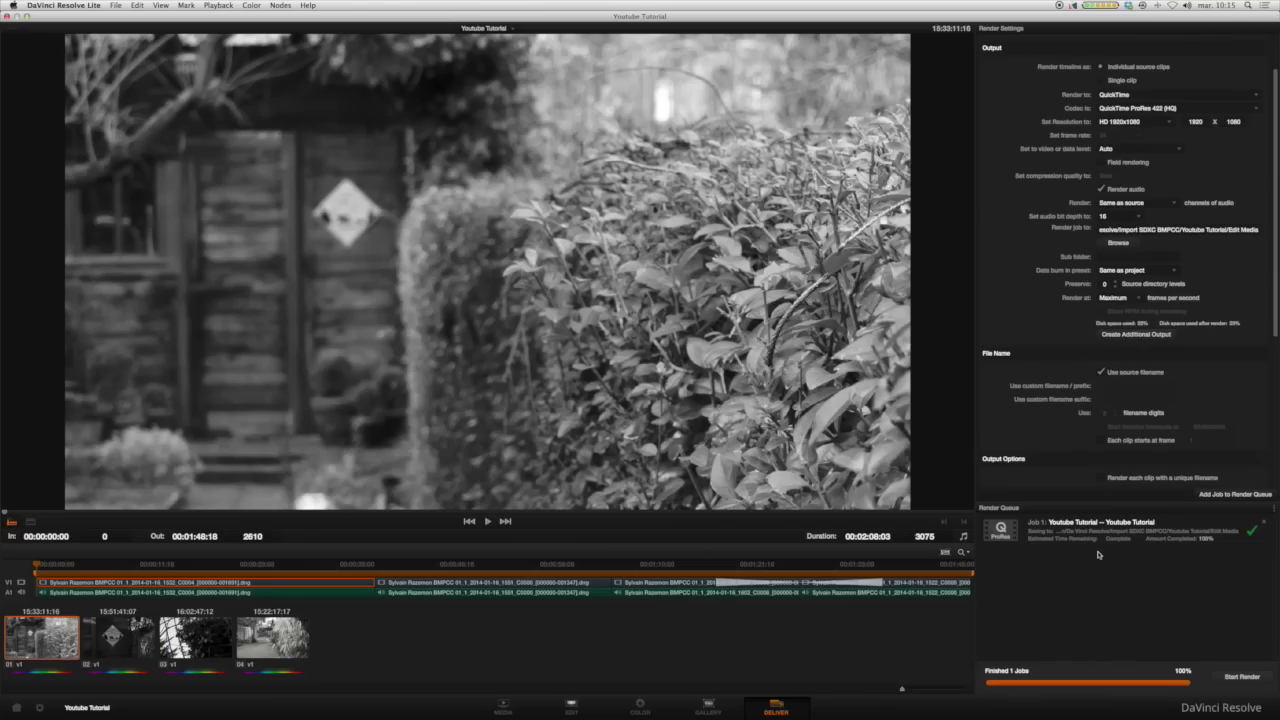
- Leave the finished Resolve render and bring Finder's Youtube Tutorial folder window to the front
key(super+Tab)
key(super+Tab)
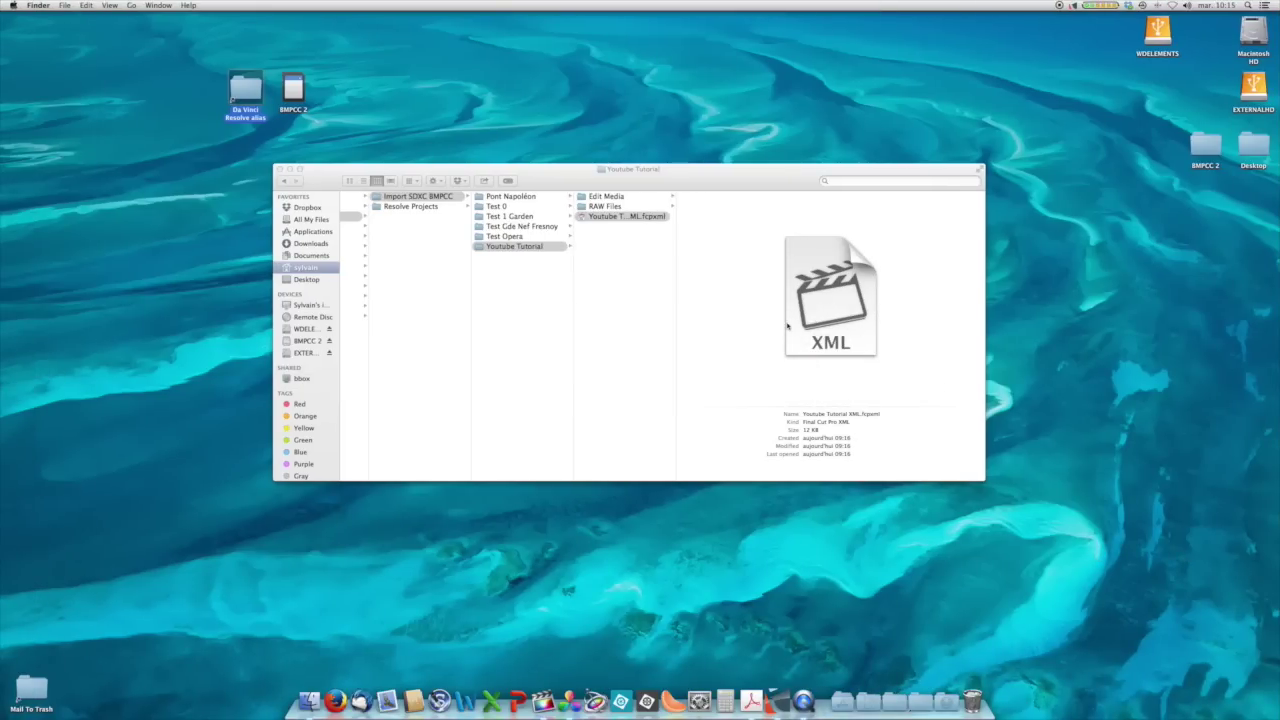
- Browse a raw clip folder in RAW Files and preview its .dng frames, including 0011 and 0007
click(657, 220)
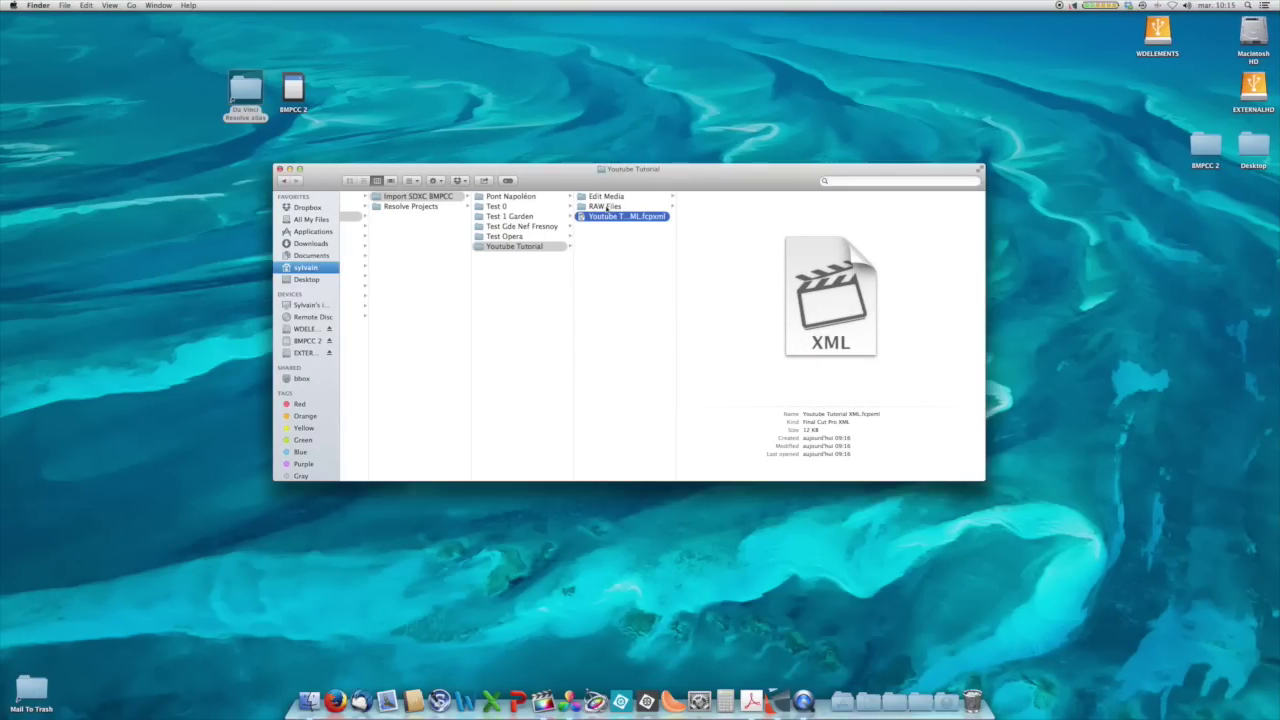
click(606, 207)
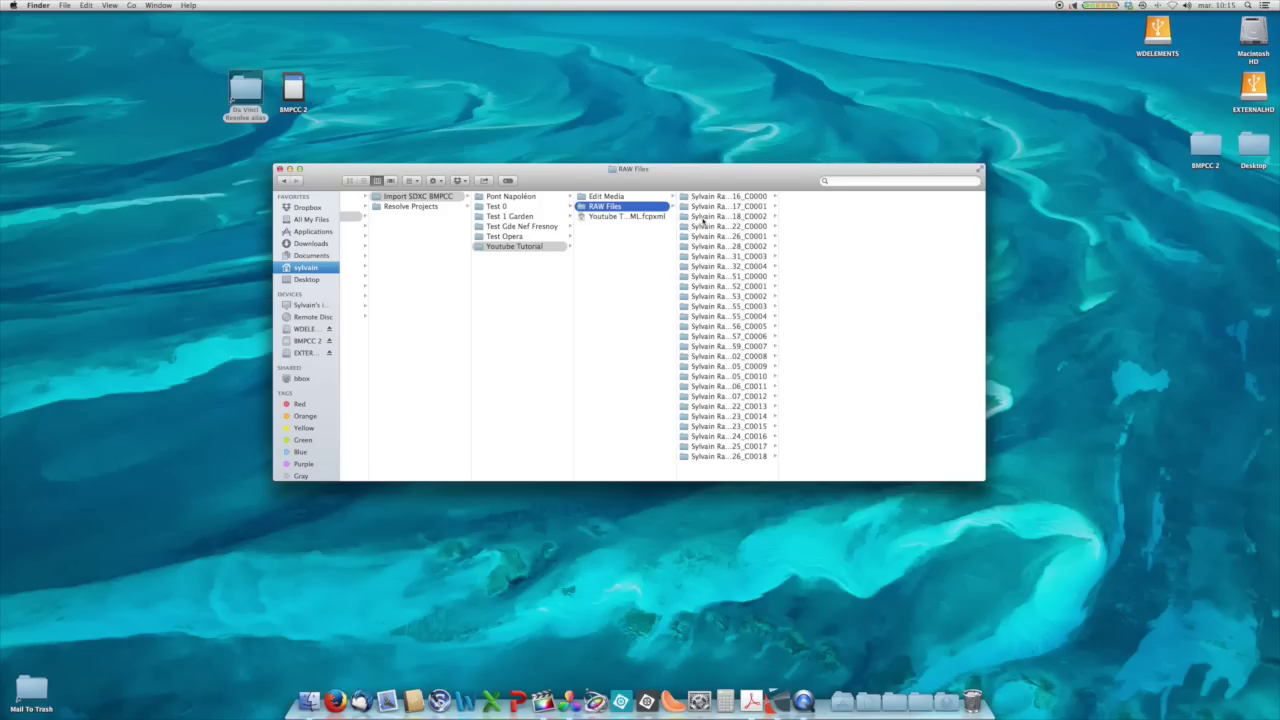
click(704, 217)
click(823, 250)
key(Down)
key(Down)
key(Down)
key(Down)
key(Down)
key(Down)
key(Down)
key(Down)
key(Down)
key(Down)
key(Down)
key(Down)
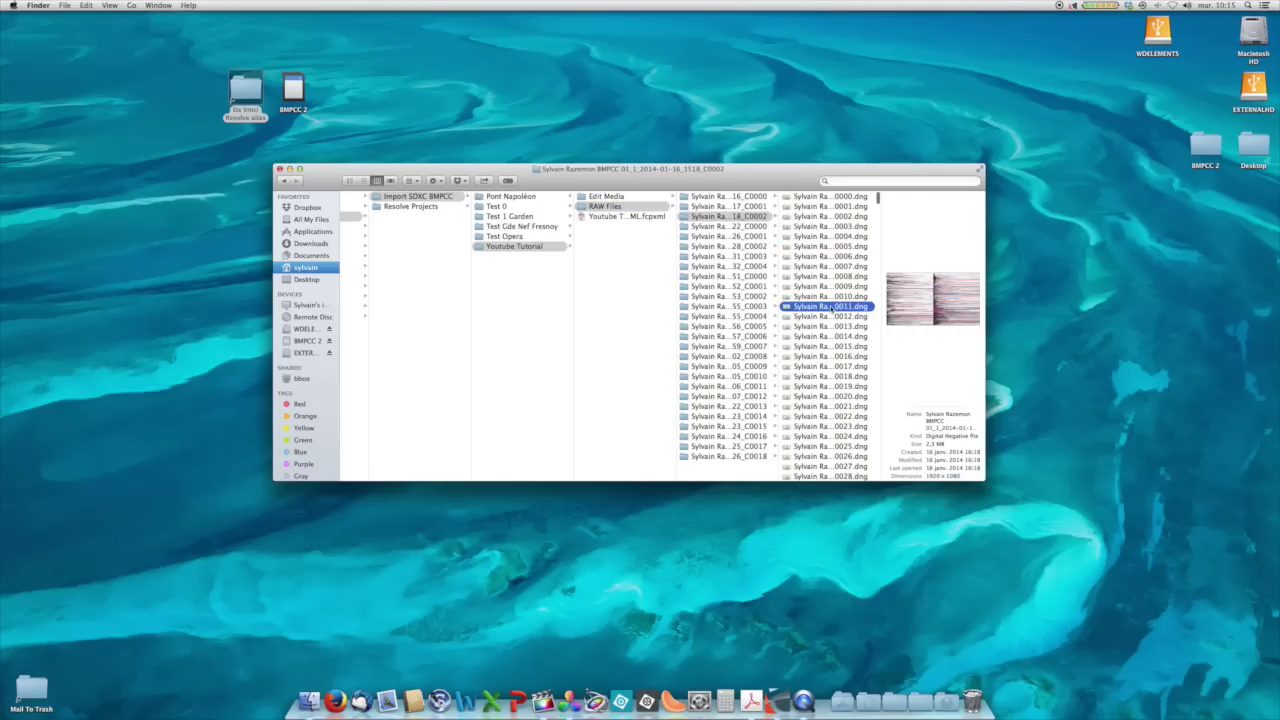
click(827, 308)
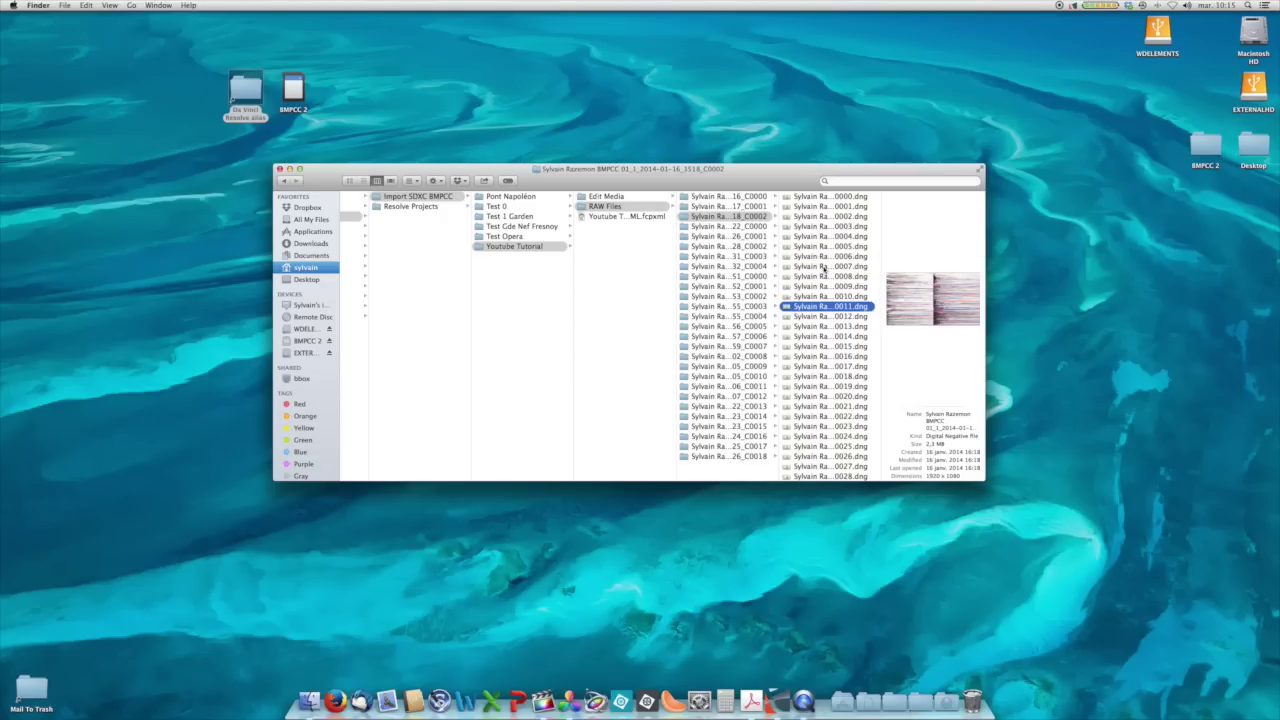
click(824, 267)
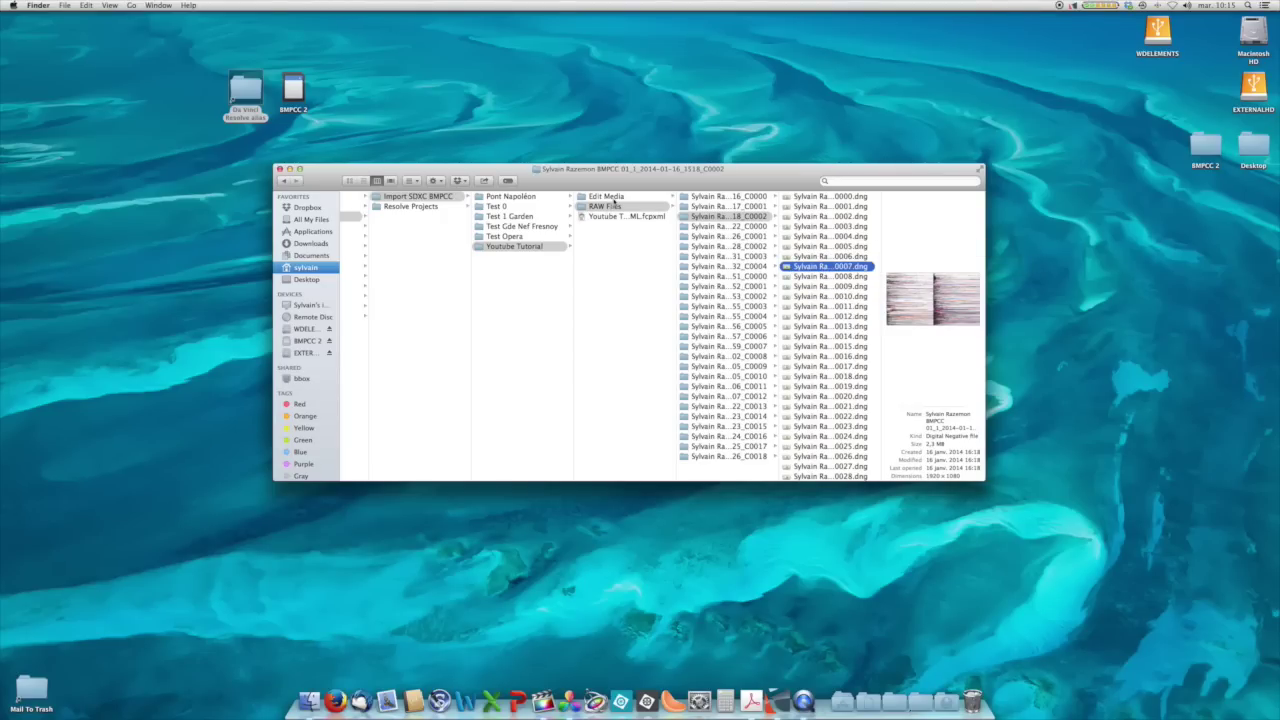
- Preview the four Edit Media .mov renders, play the first 0000.mov, then switch to Final Cut Pro
click(640, 198)
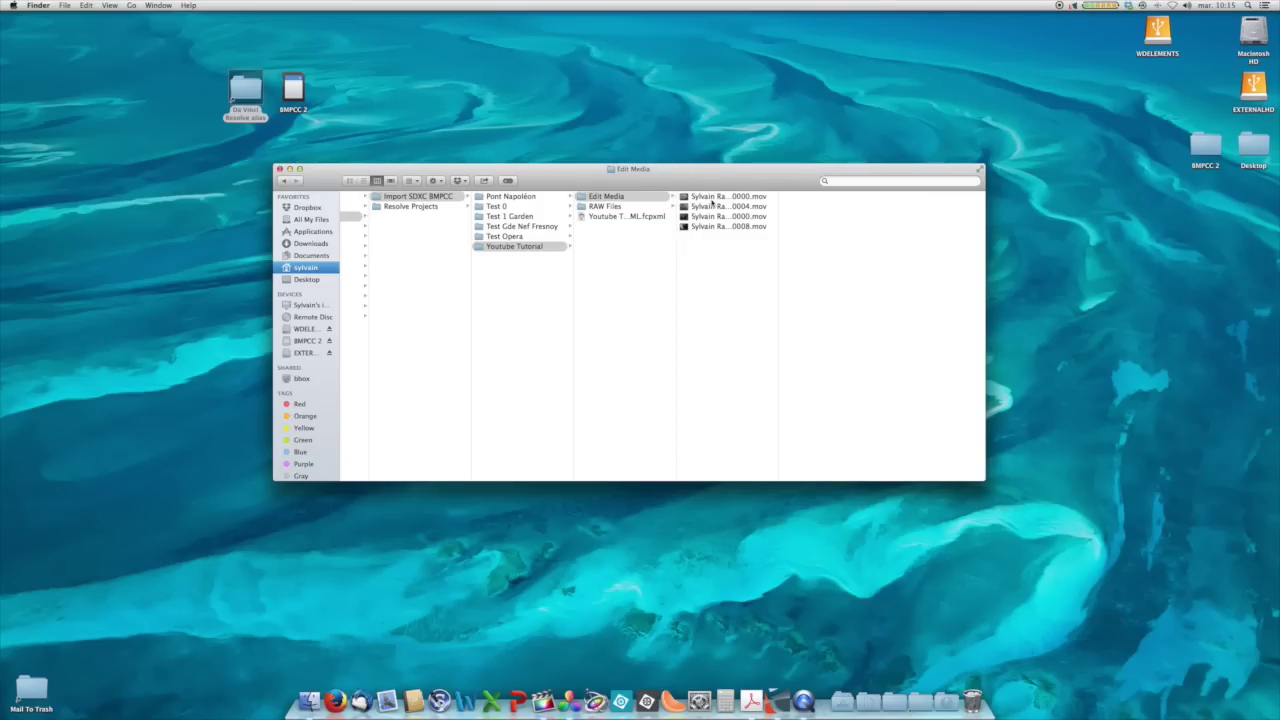
click(712, 200)
click(715, 207)
click(719, 217)
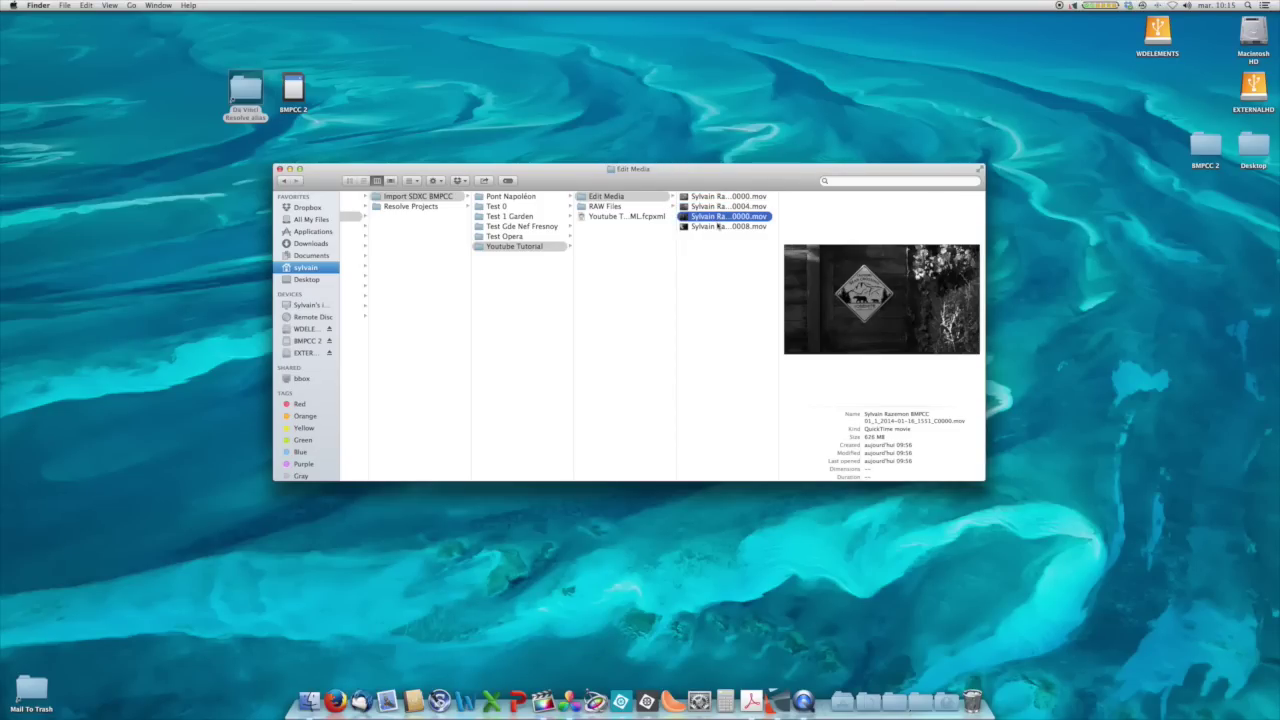
click(718, 227)
click(716, 198)
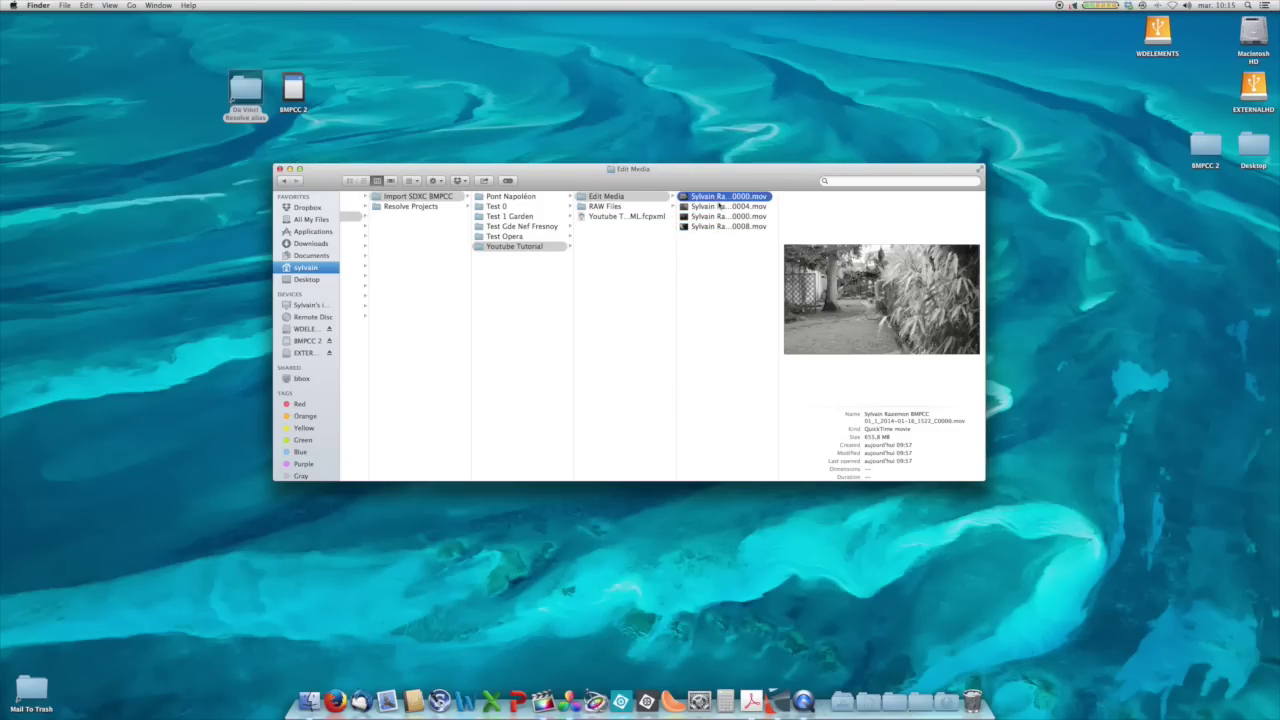
key(space)
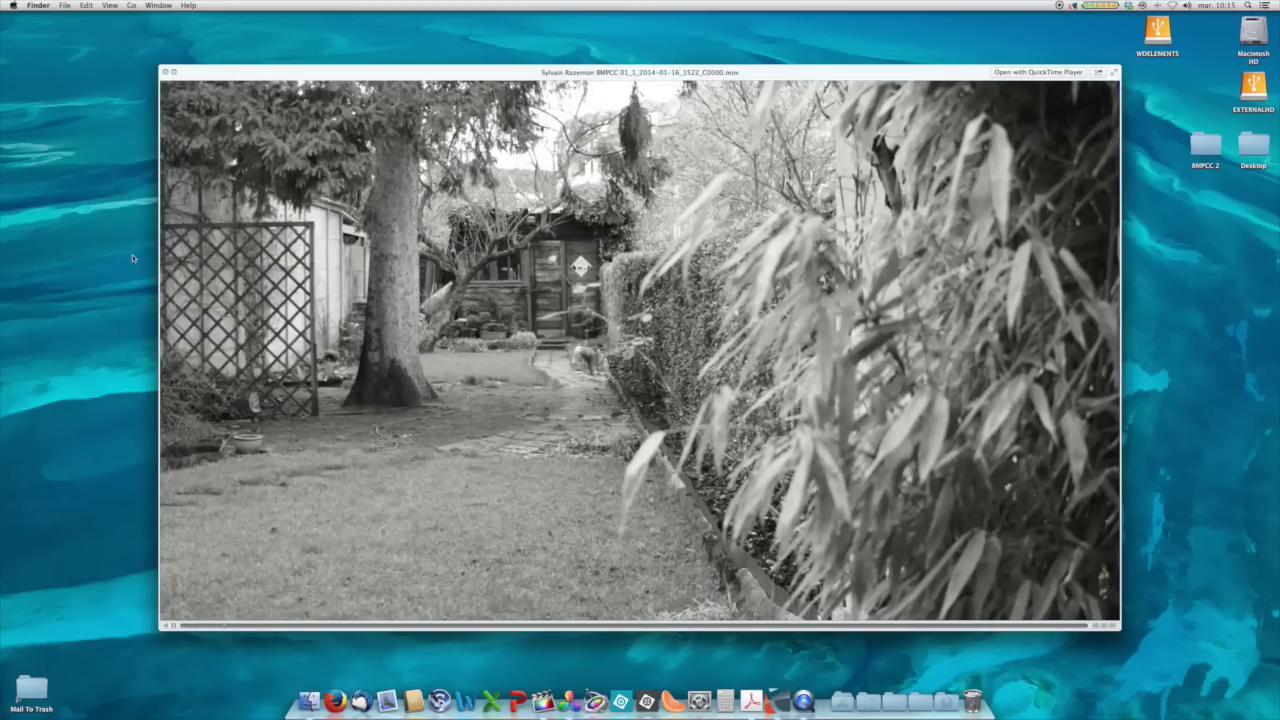
click(166, 72)
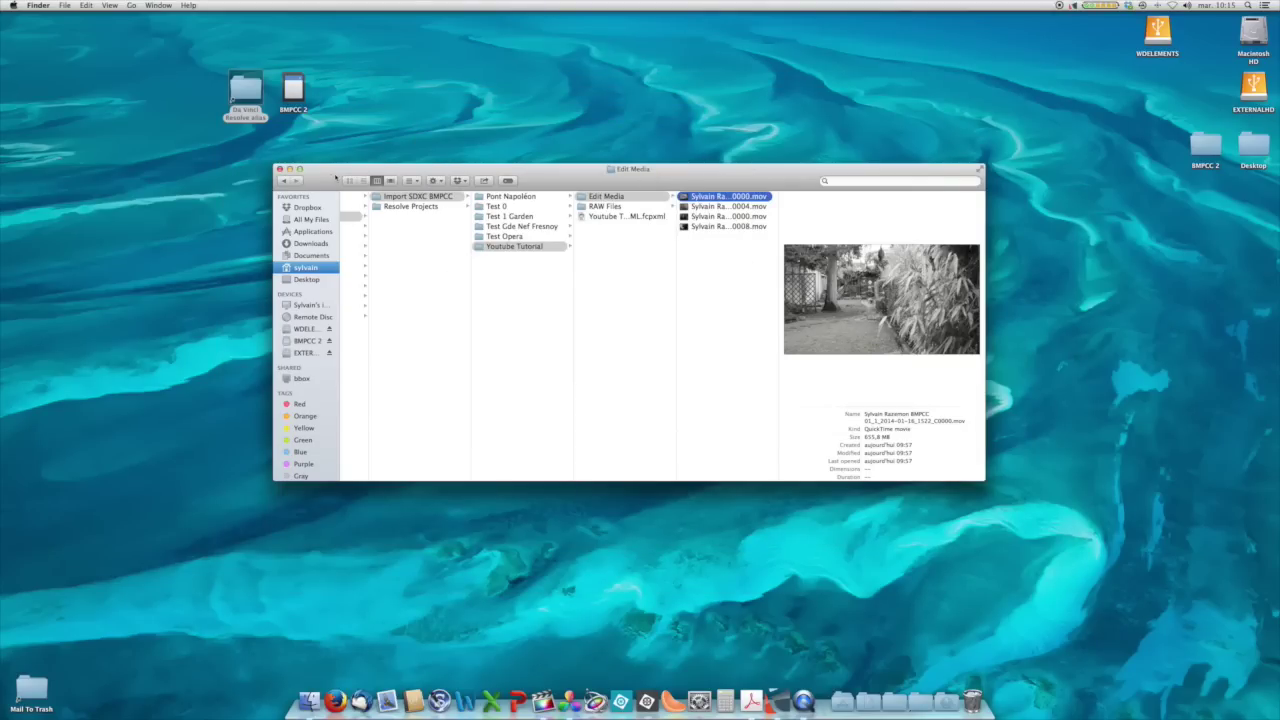
key(super+Tab)
key(super+Tab)
key(super+Tab)
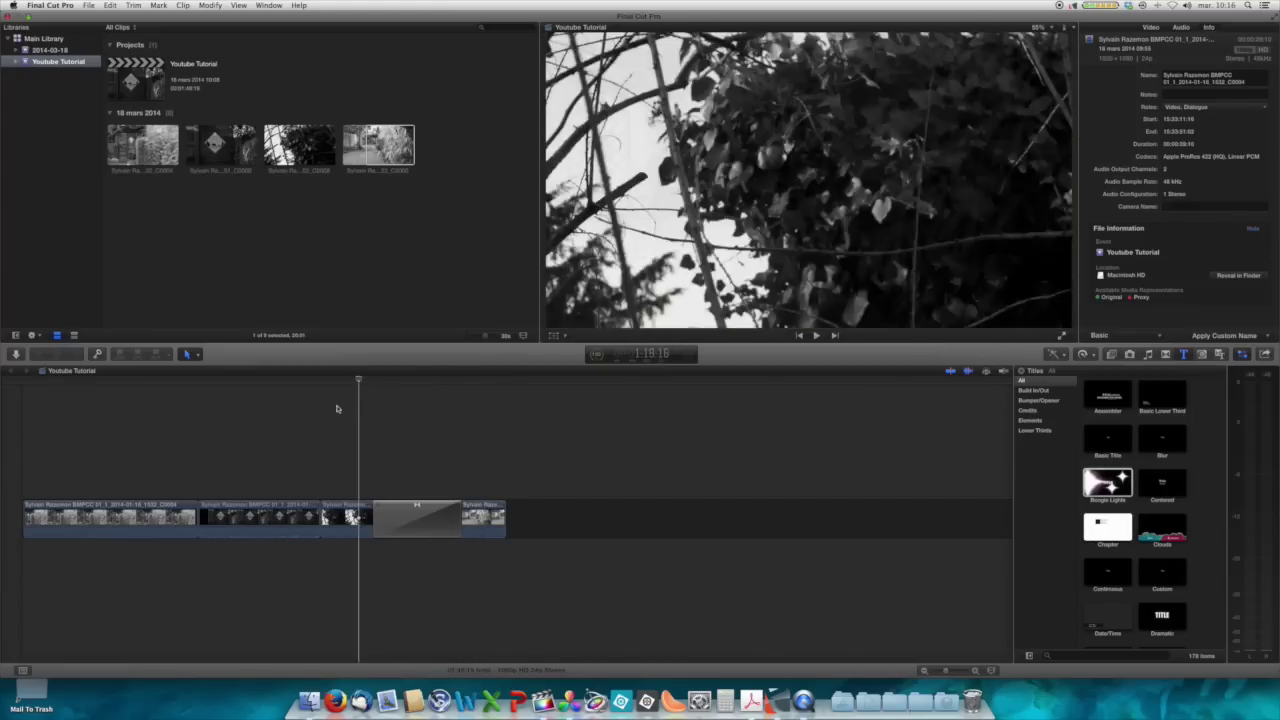
- Review the garden-door and bear-crossing sign shots in the project timeline, then return to Finder
click(89, 450)
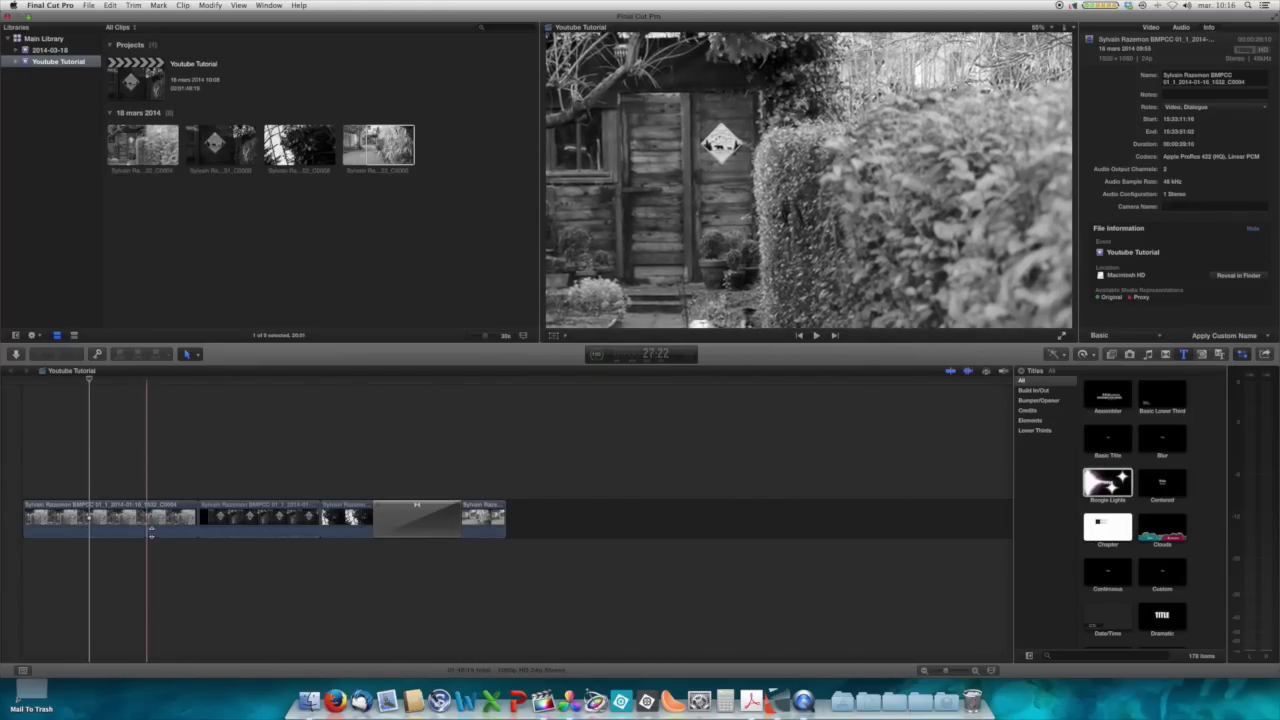
click(201, 390)
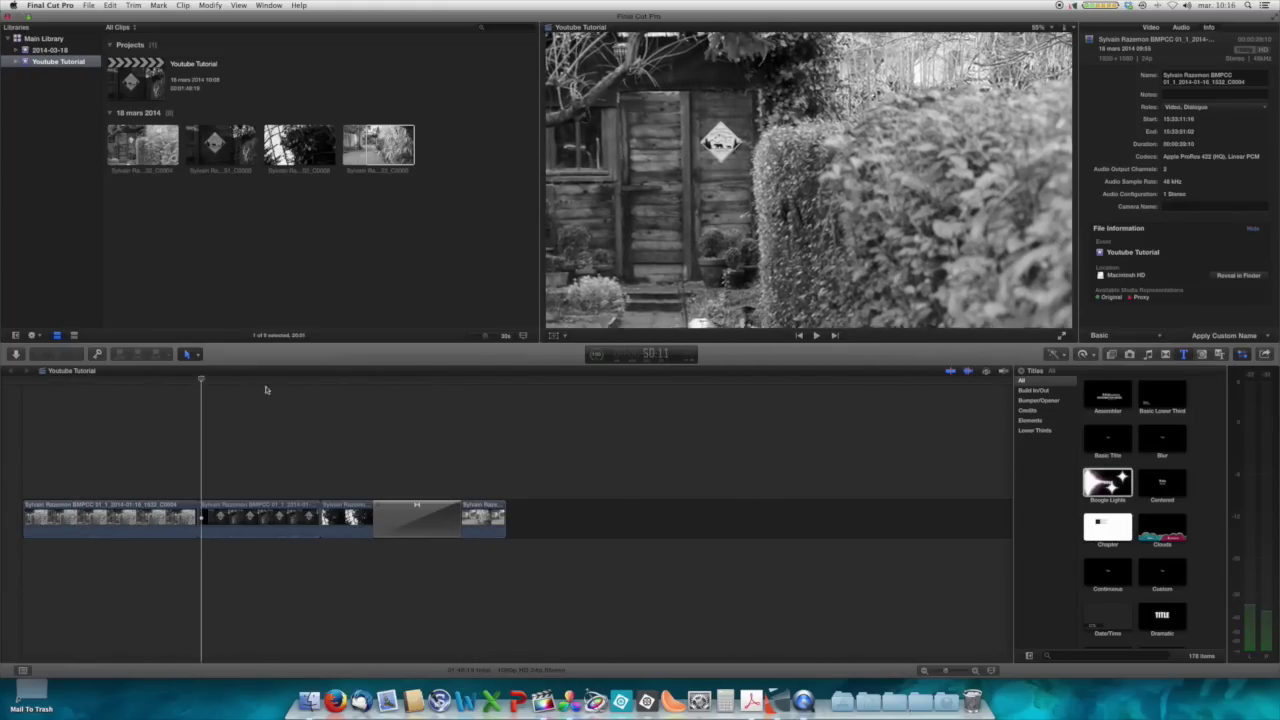
click(75, 405)
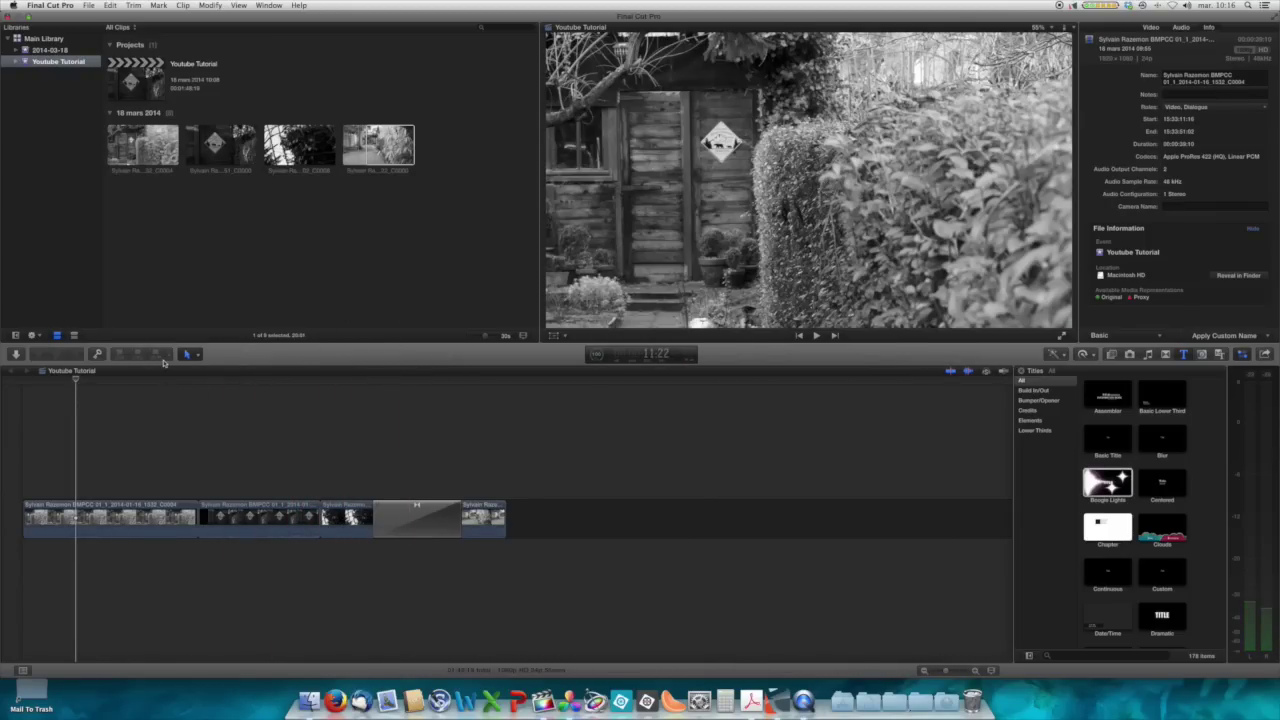
key(super+Tab)
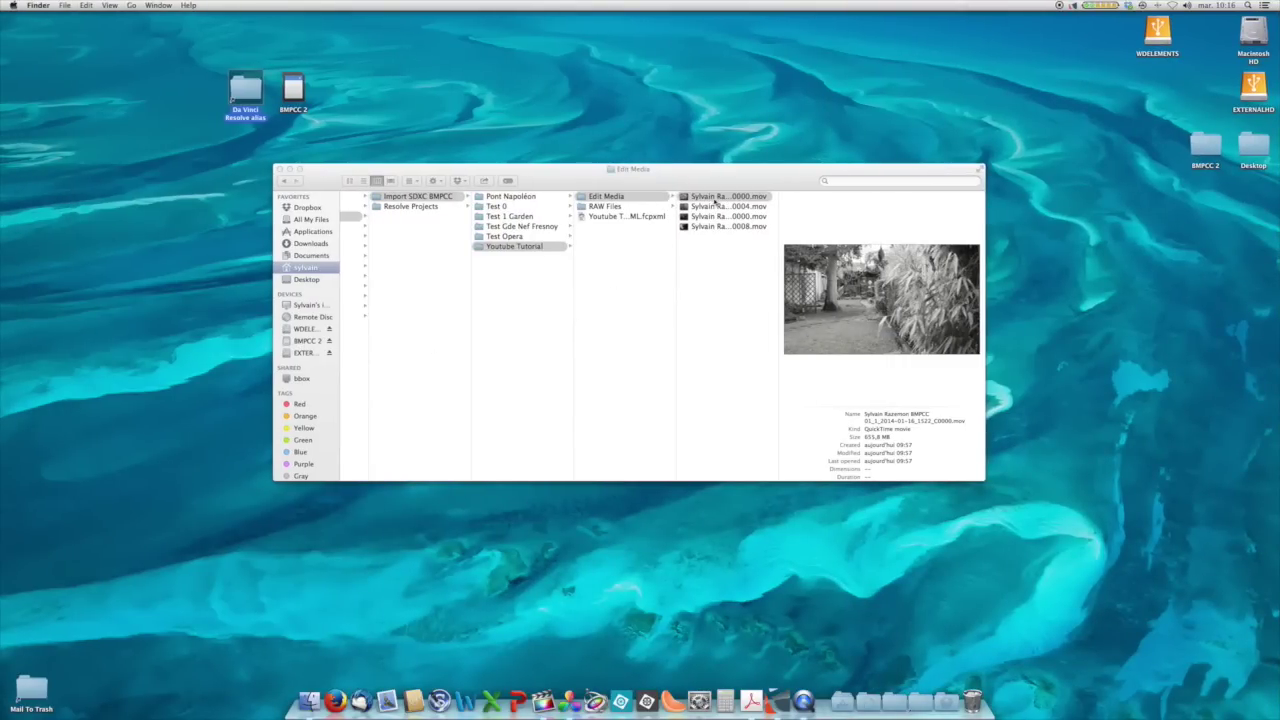
- Copy the 1522_C0000 render from Edit Media into Import SDXC BMPCC and trash the original
click(612, 198)
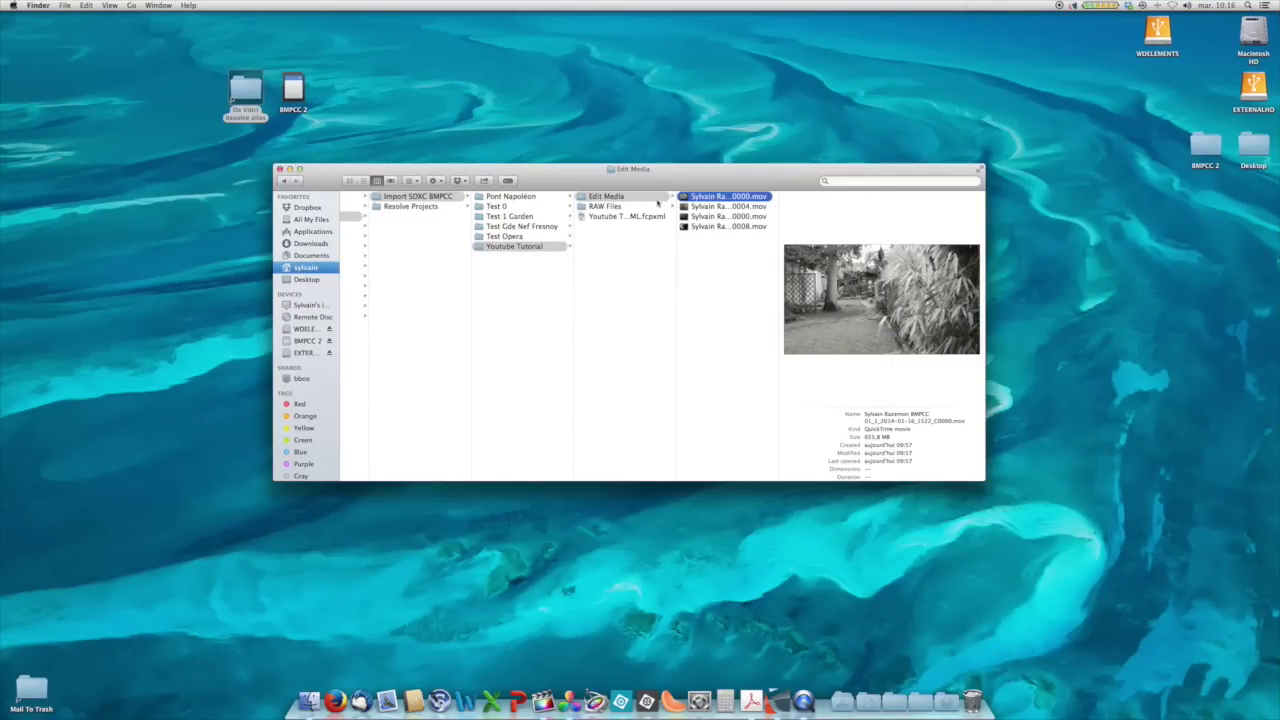
click(708, 198)
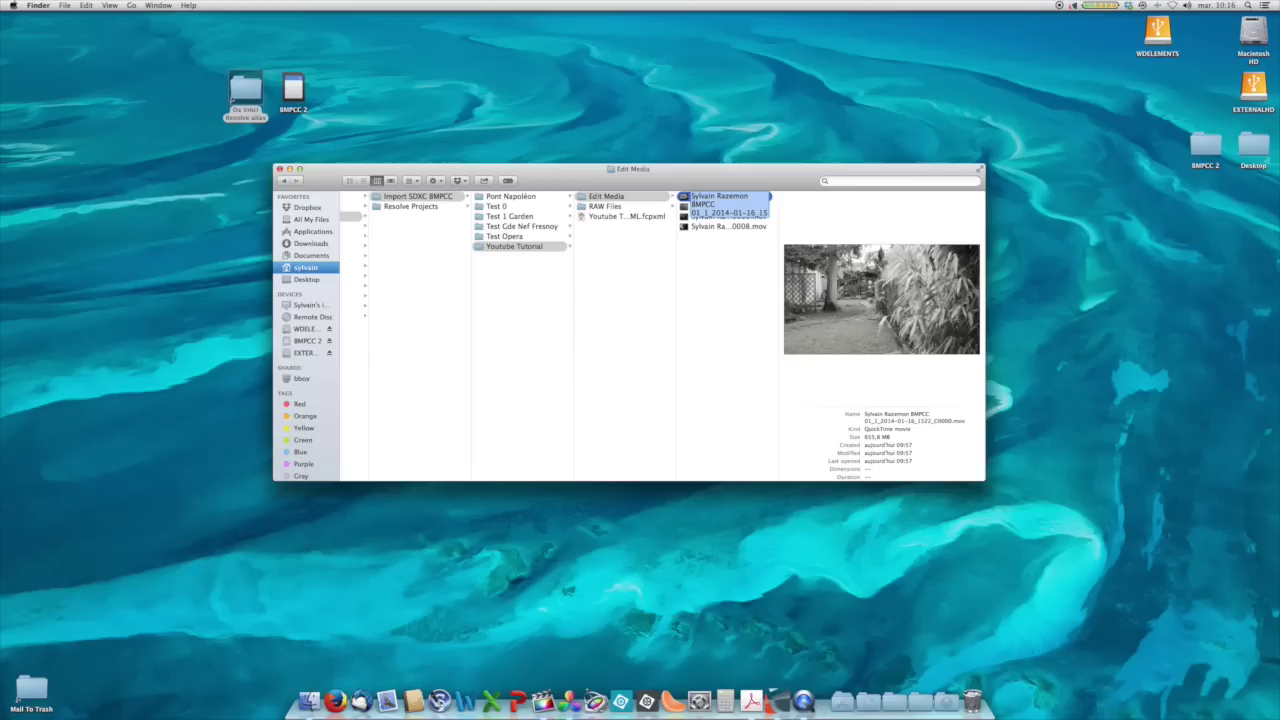
drag(684, 197, 502, 283)
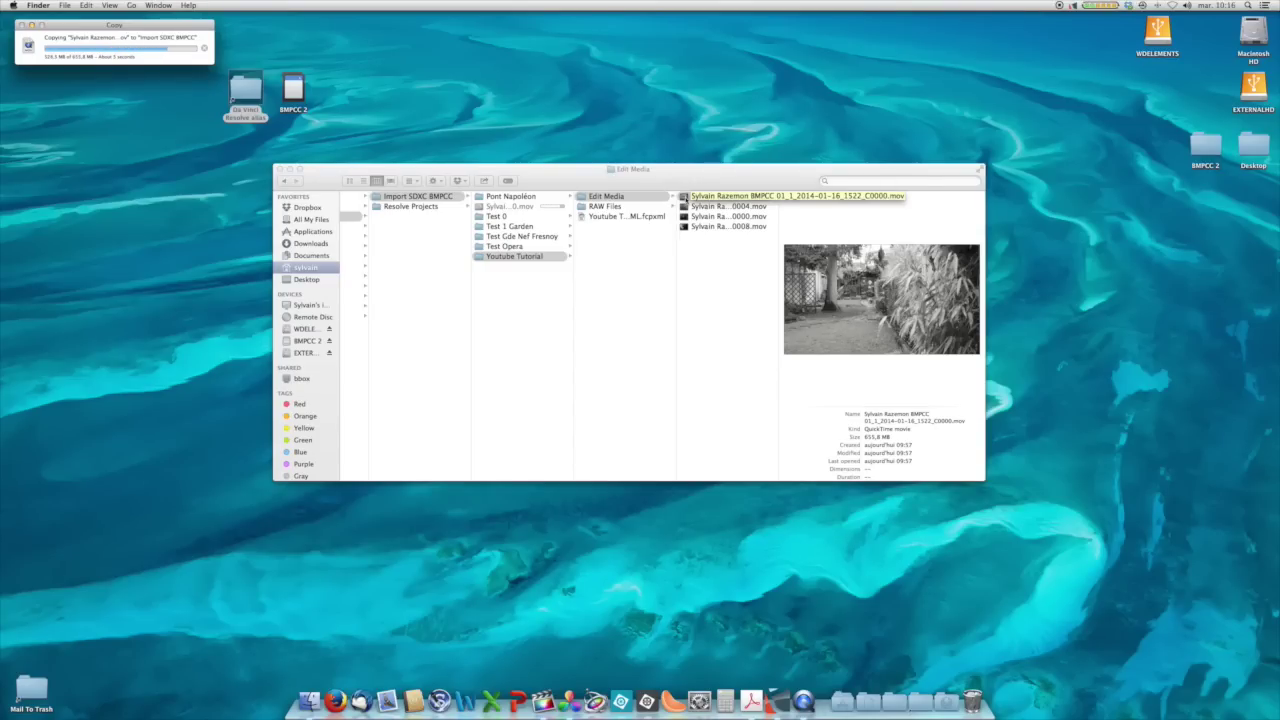
drag(700, 196, 970, 688)
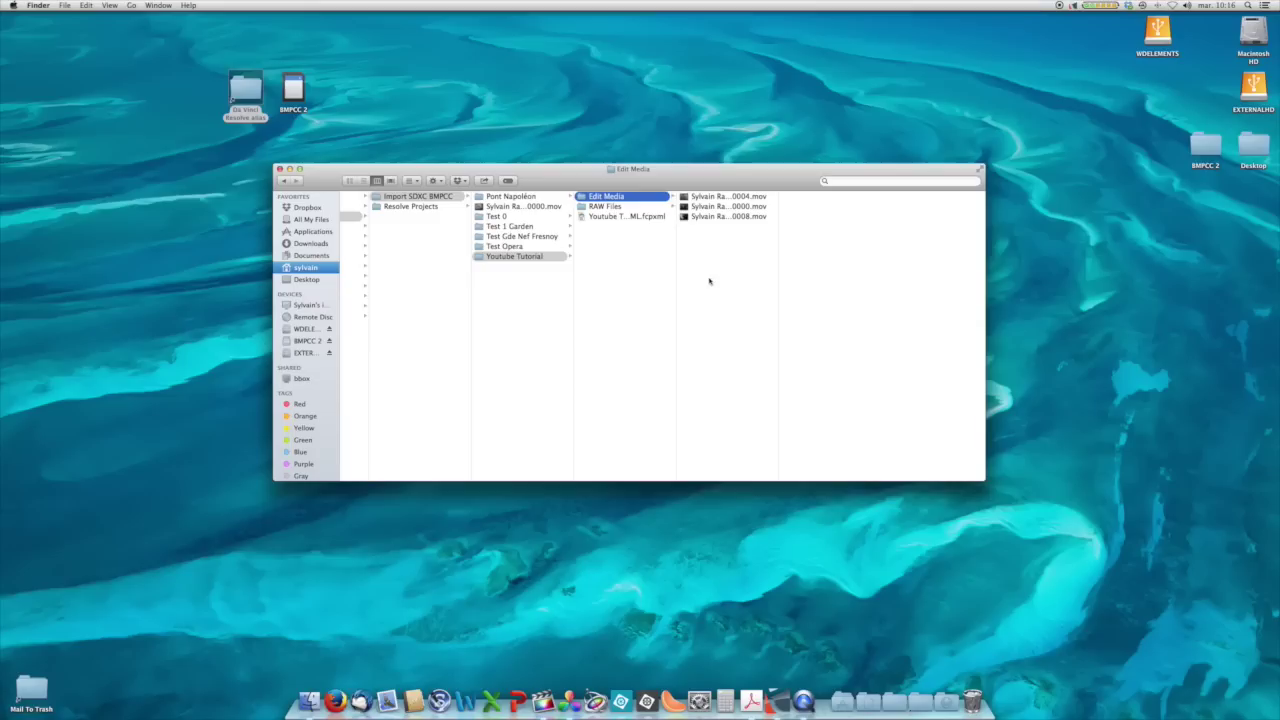
key(super+Tab)
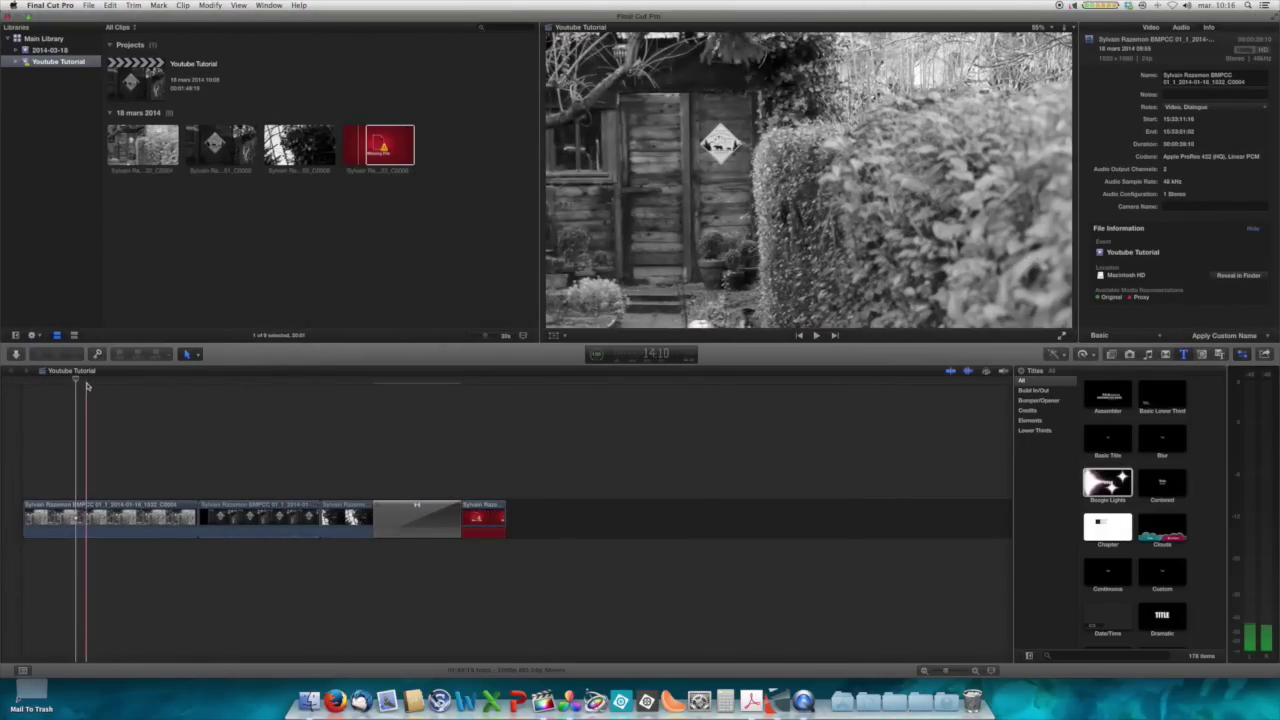
- Find the missing 1522_C0000 clip at the end of the timeline and select it in the event browser
click(388, 402)
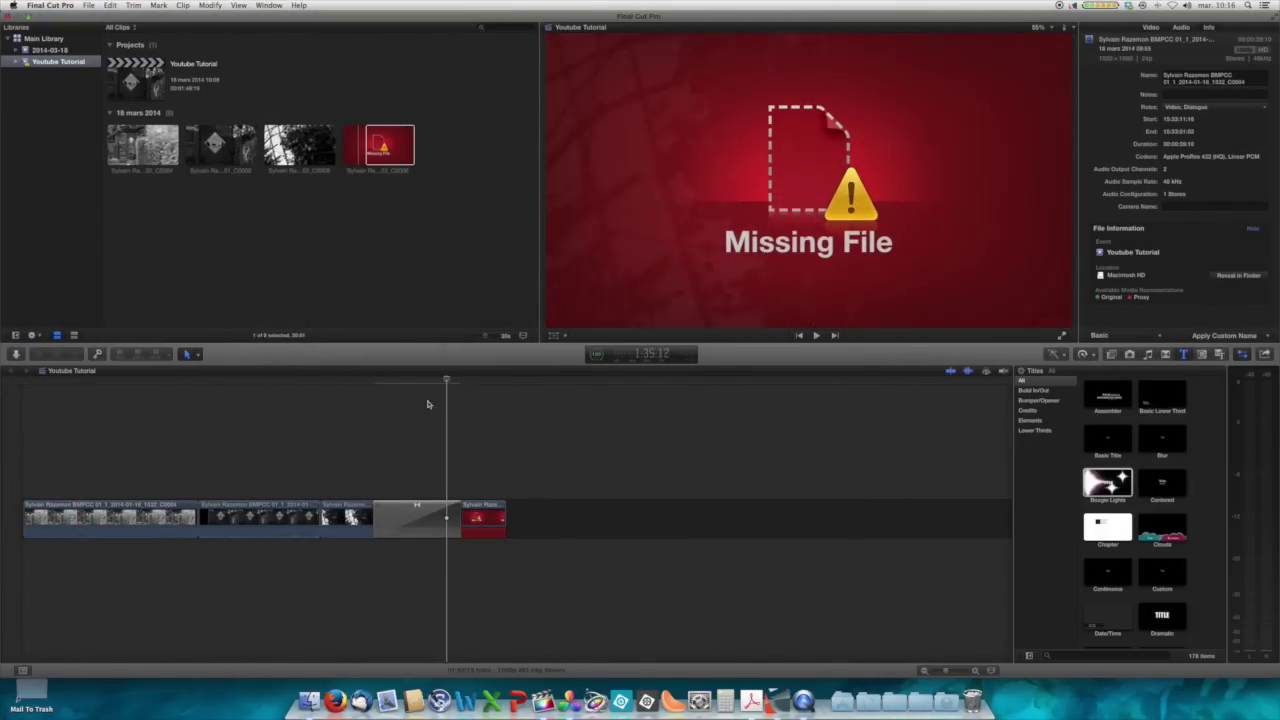
click(151, 396)
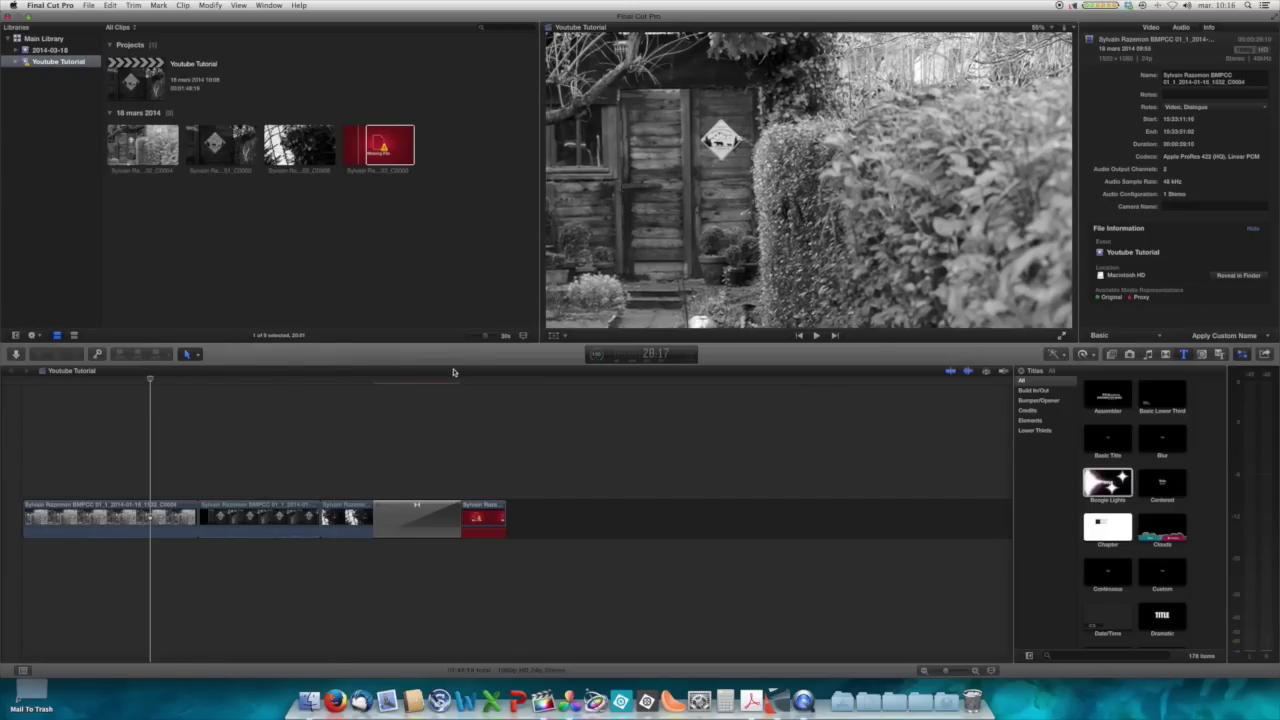
key(super+Tab)
key(super+Tab)
click(357, 150)
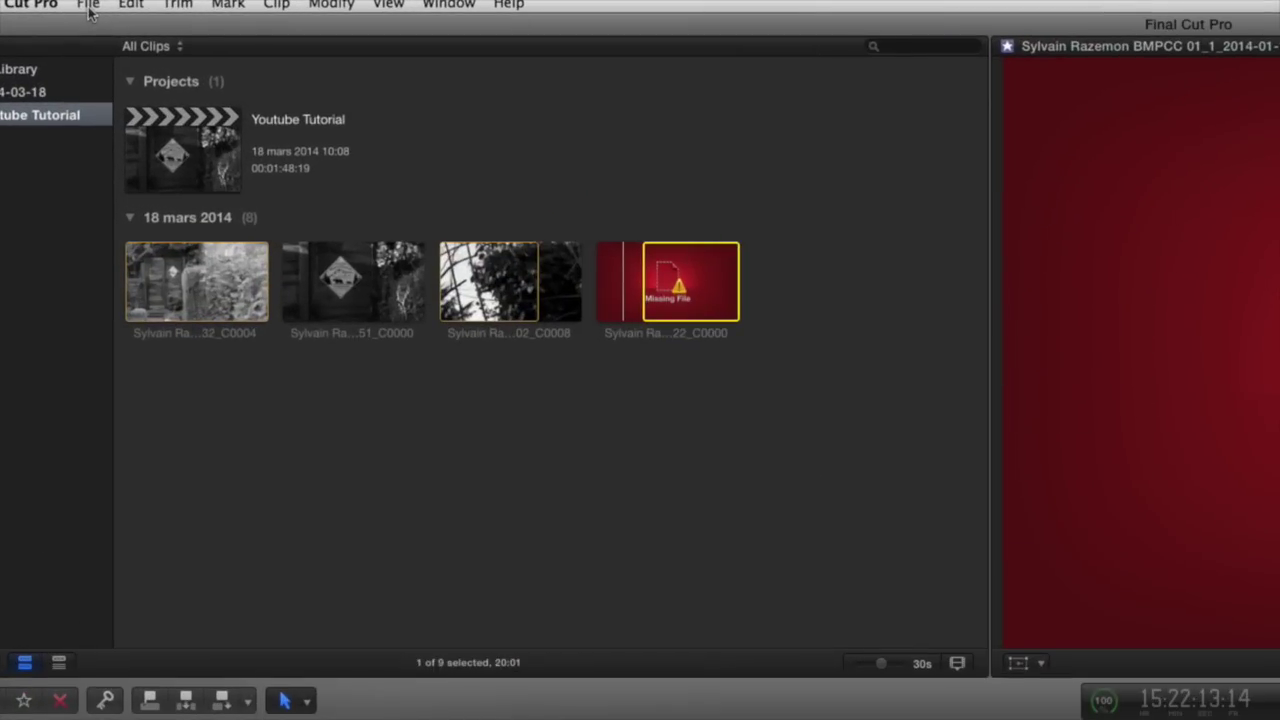
- Relink the missing 1522_C0000 clip to its .mov copy in Import SDXC BMPCC using Relink Files
click(89, 5)
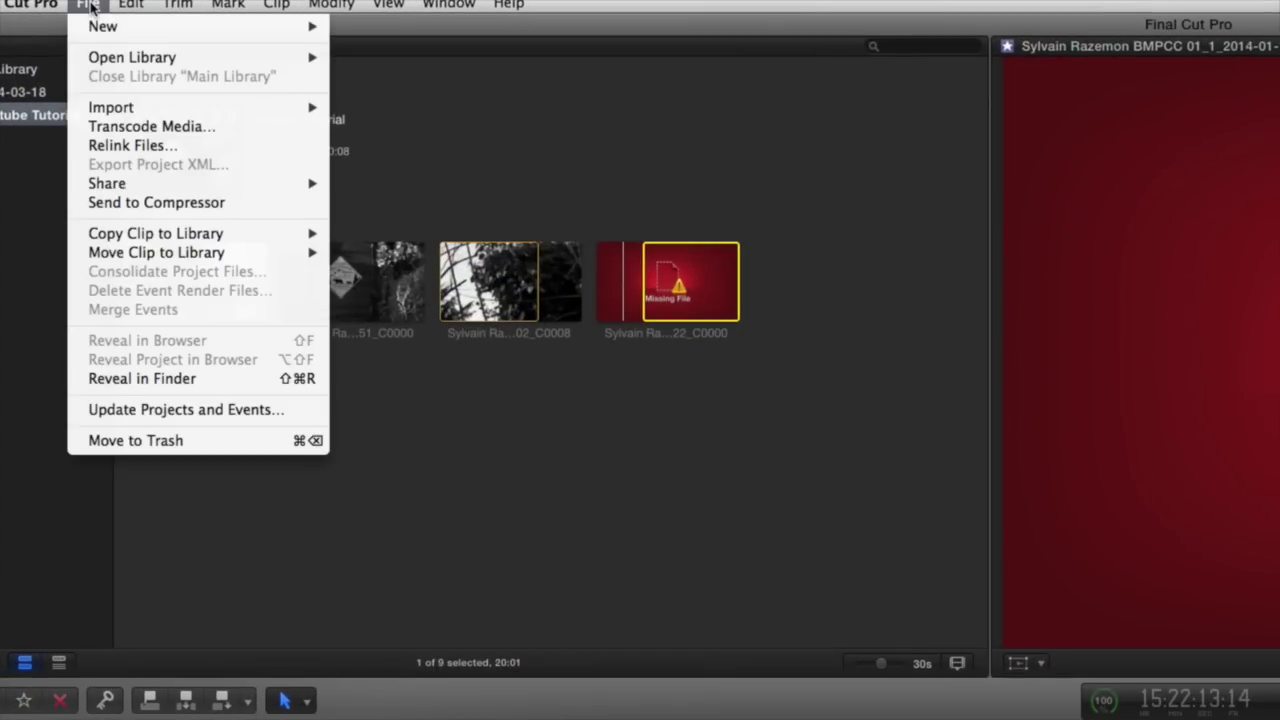
click(137, 147)
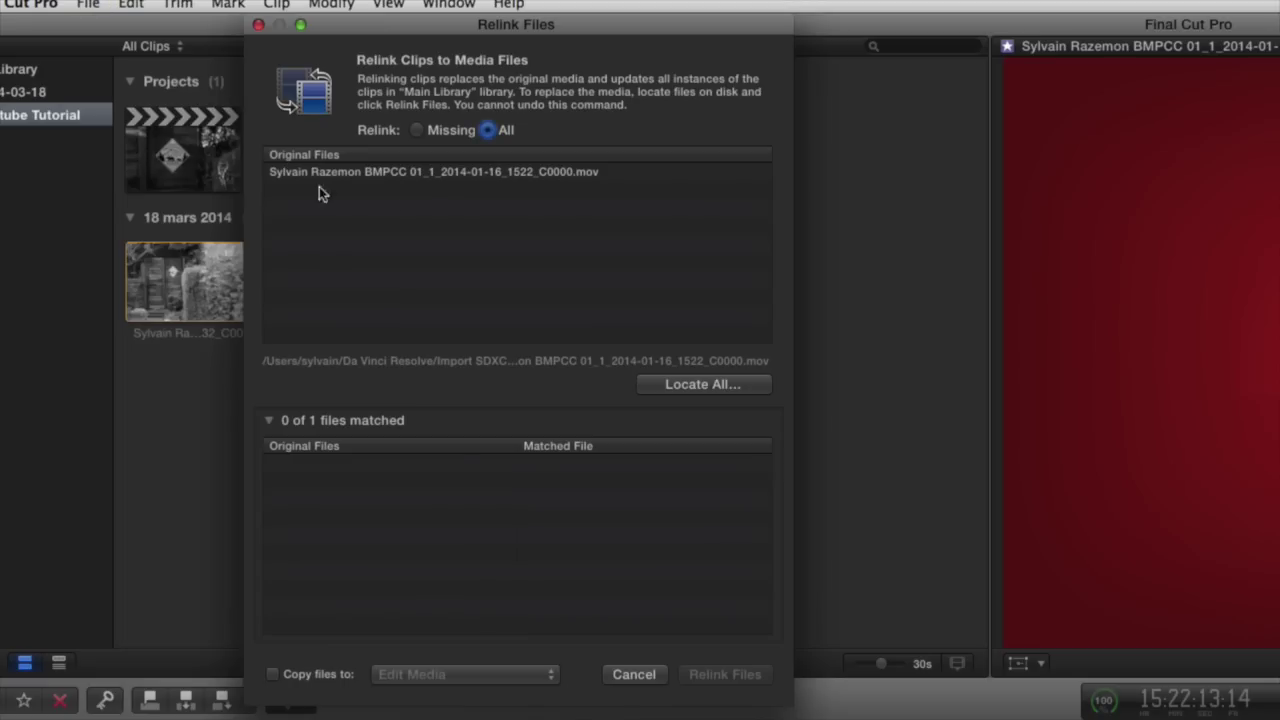
click(320, 171)
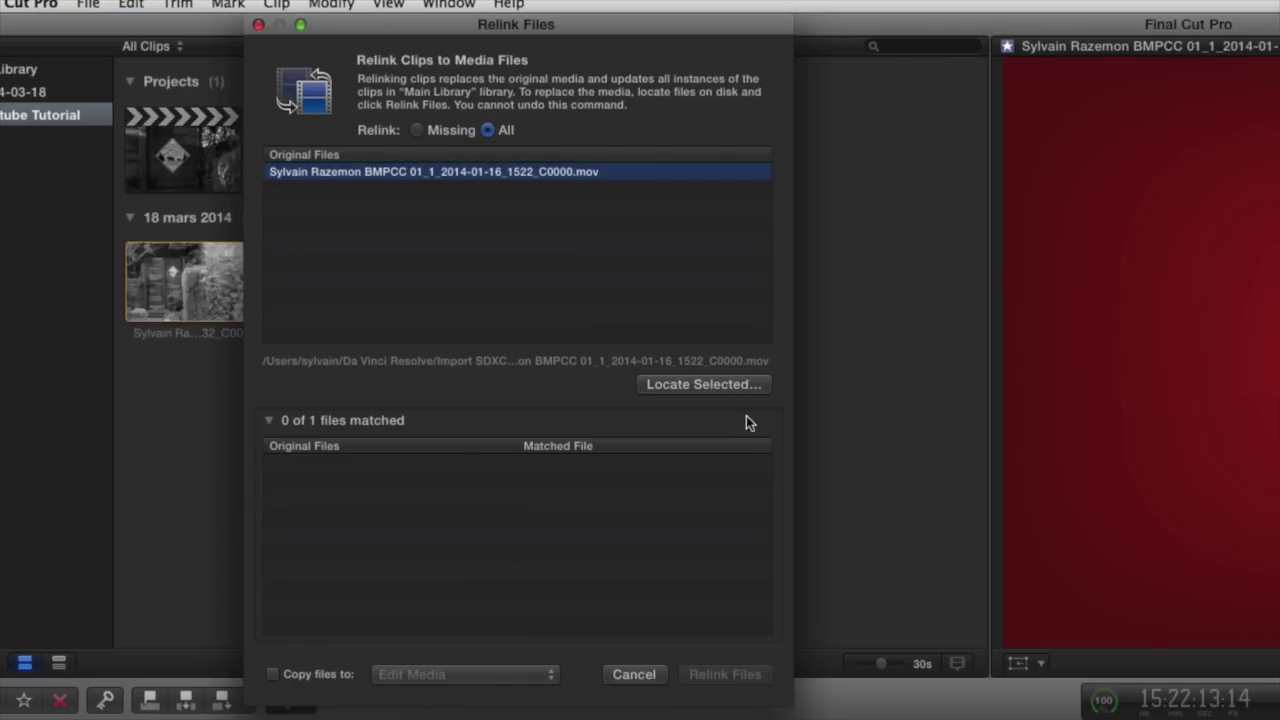
click(686, 388)
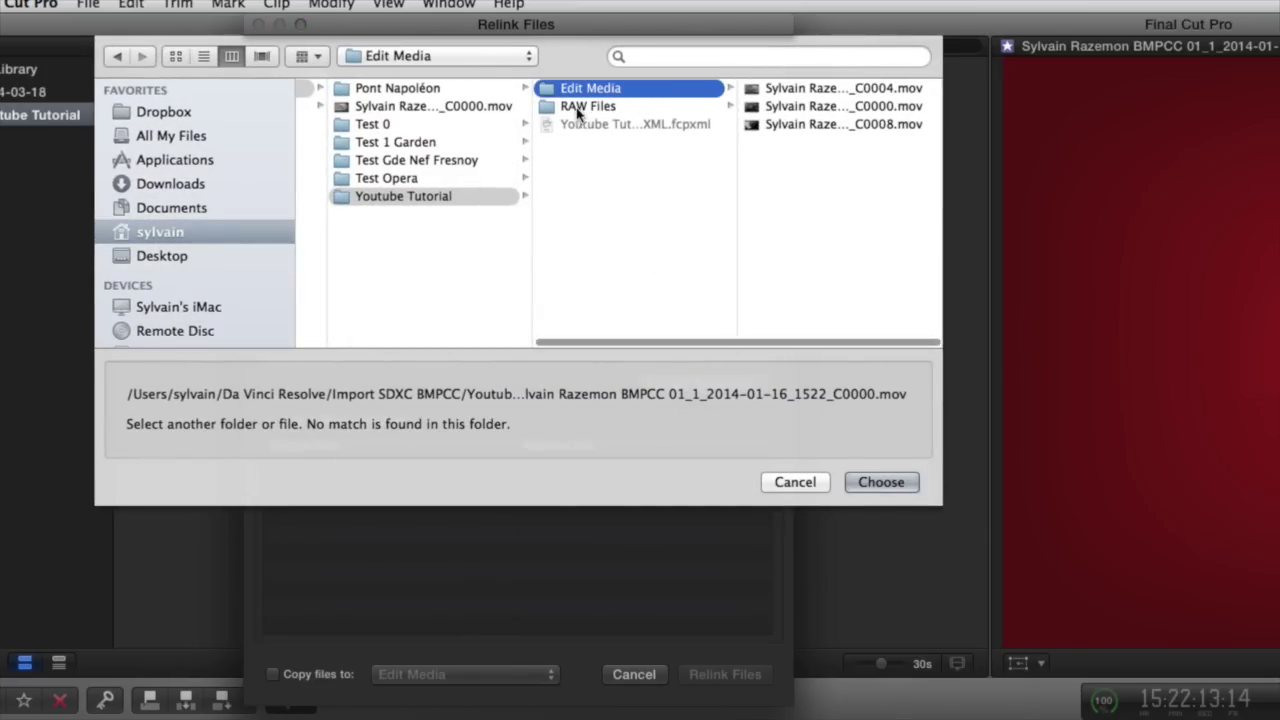
click(375, 106)
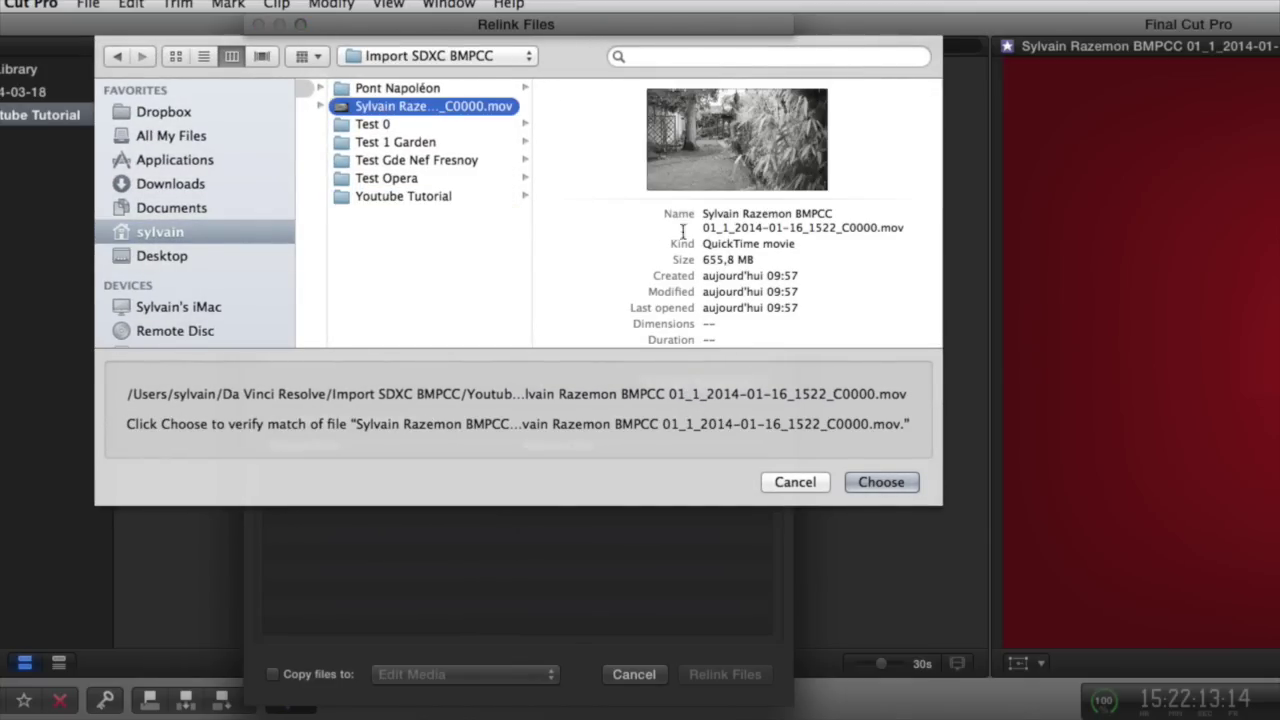
click(881, 484)
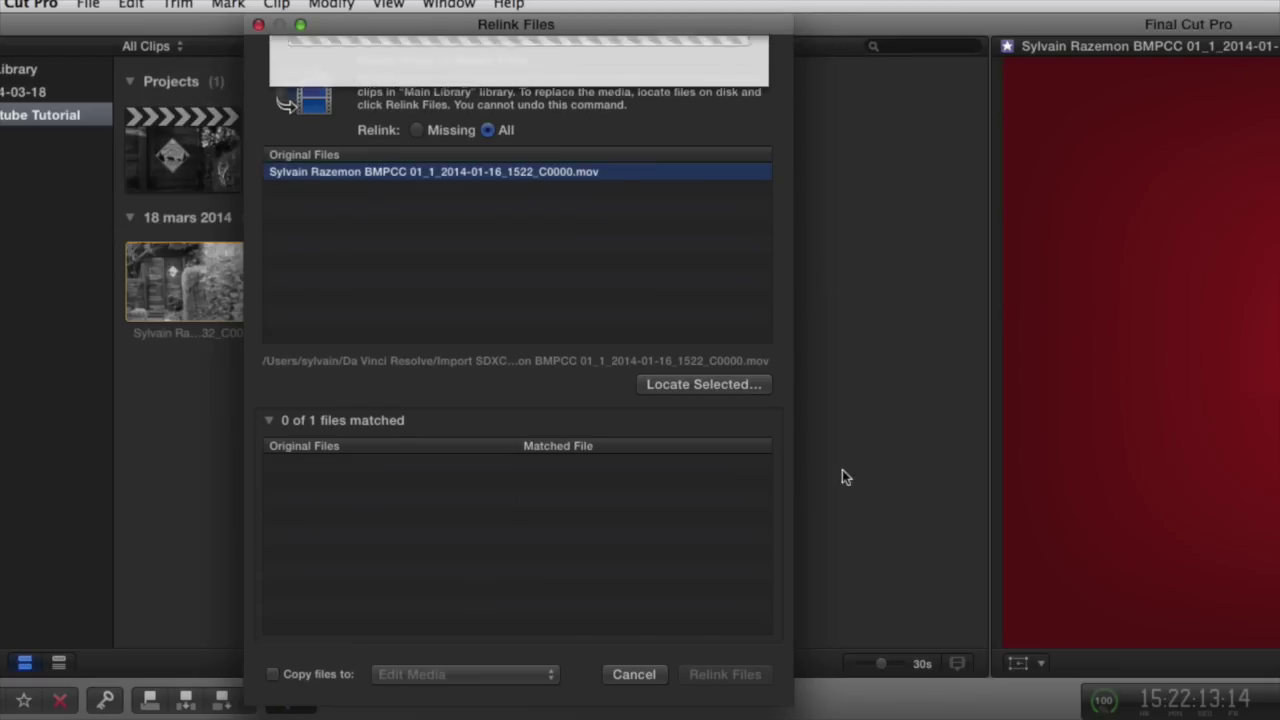
click(741, 675)
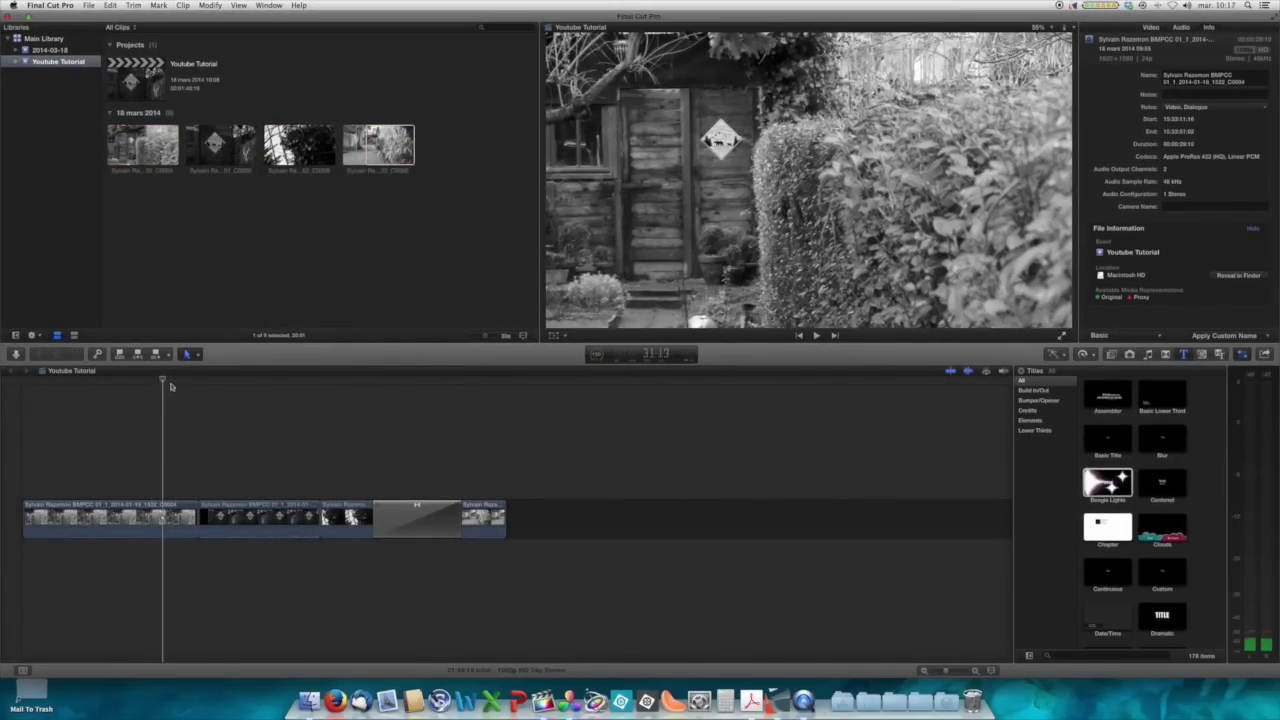
- Scrub the project, check the fourth clip's ProRes 422 (HQ) codec in the Inspector, and select all four clips
click(481, 412)
drag(481, 412, 110, 410)
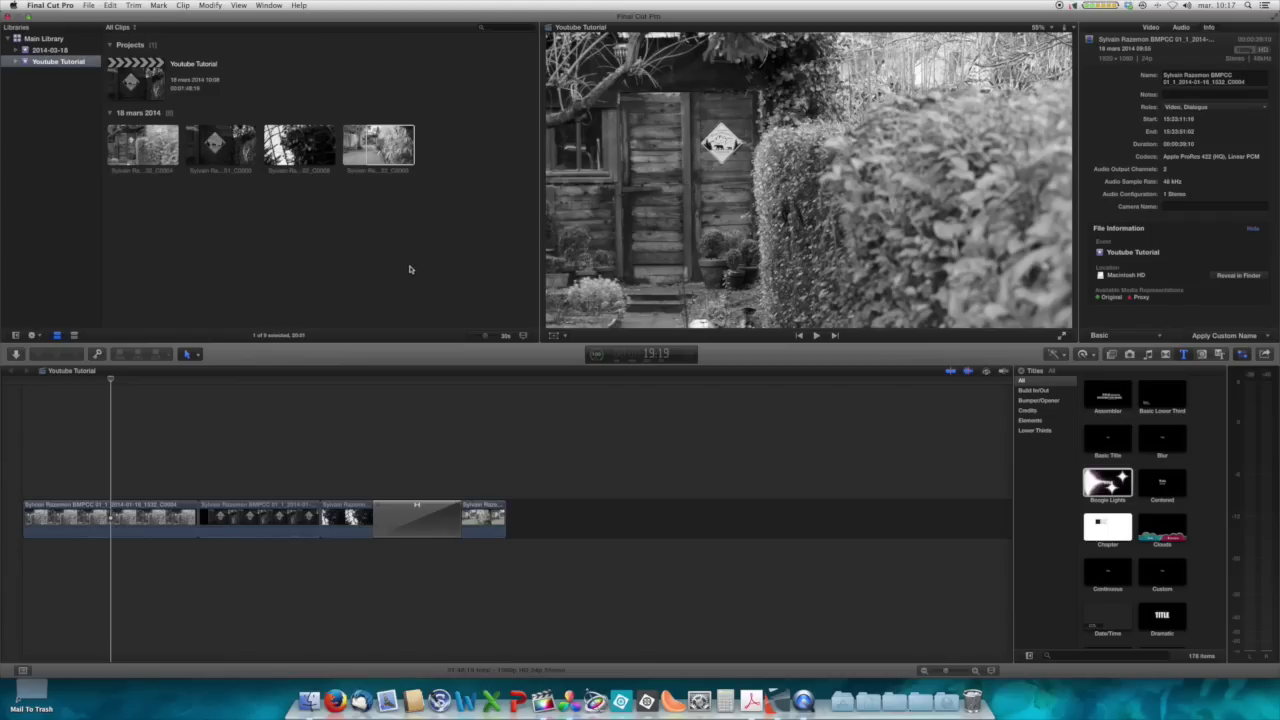
click(372, 140)
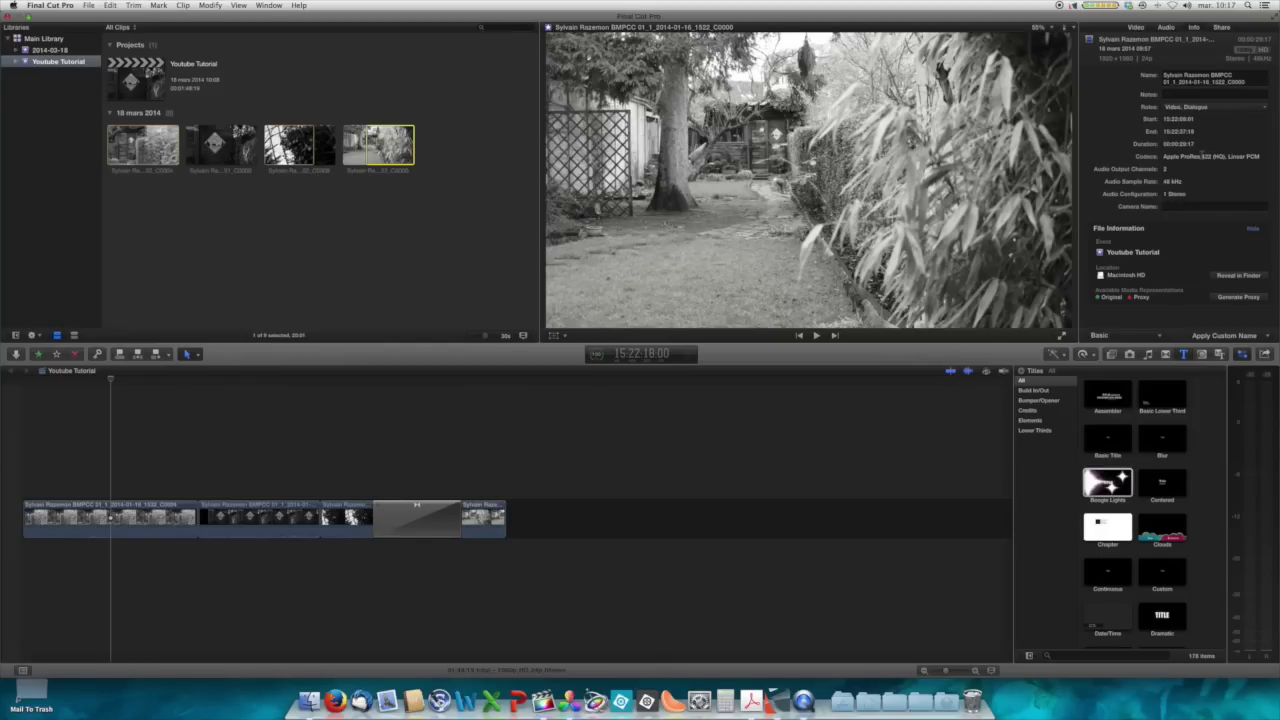
double_click(1208, 156)
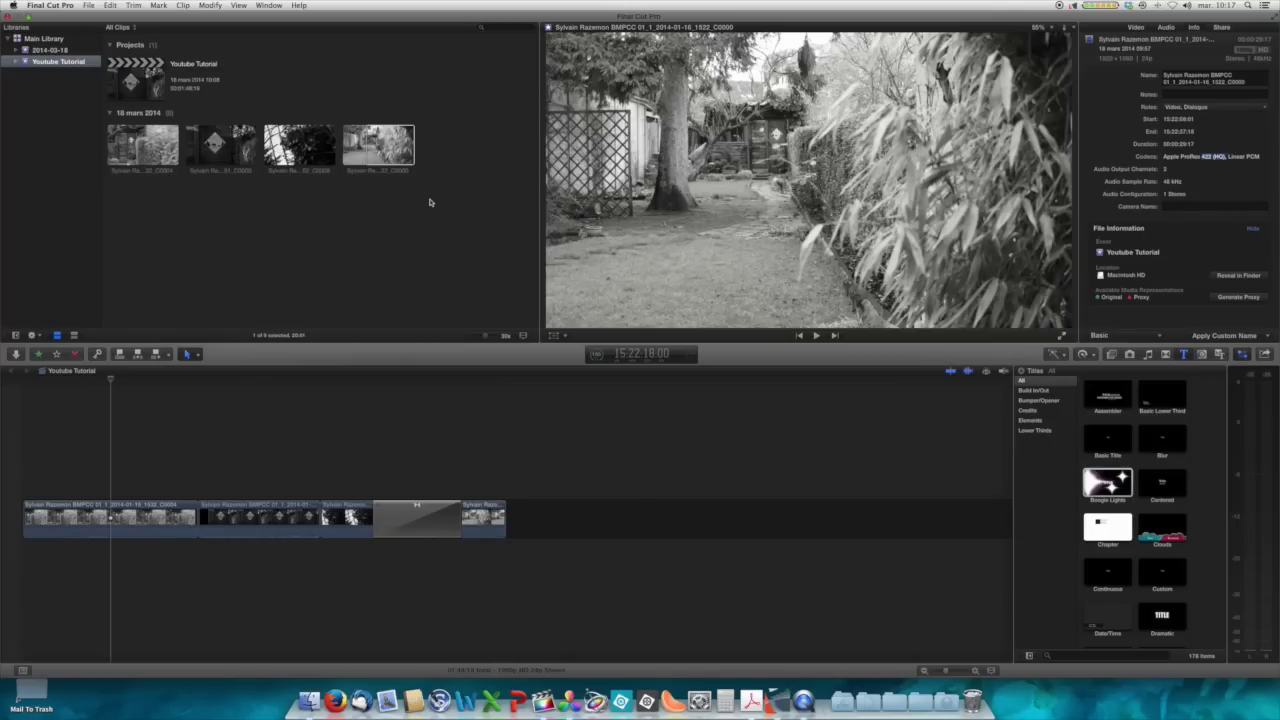
drag(433, 202, 434, 157)
drag(207, 140, 128, 124)
- Transcode the four selected clips with Create proxy media enabled, then select the first event clip
right_click(138, 143)
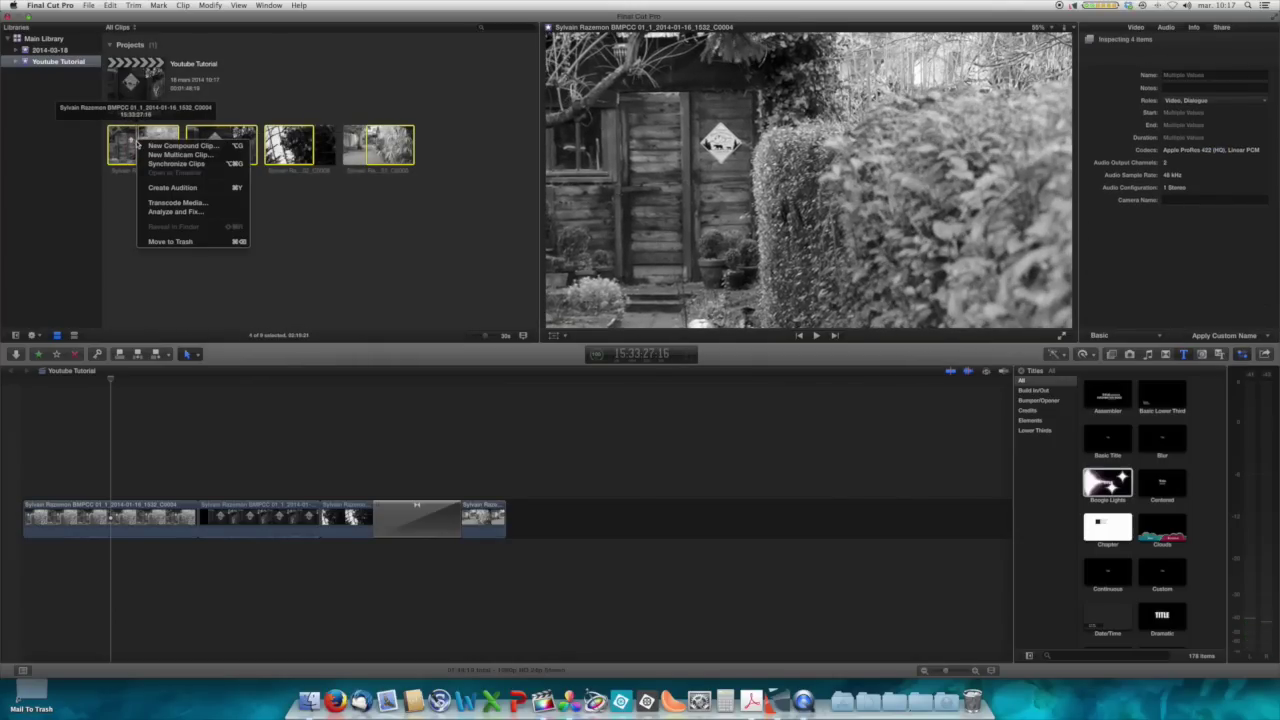
click(163, 205)
click(600, 65)
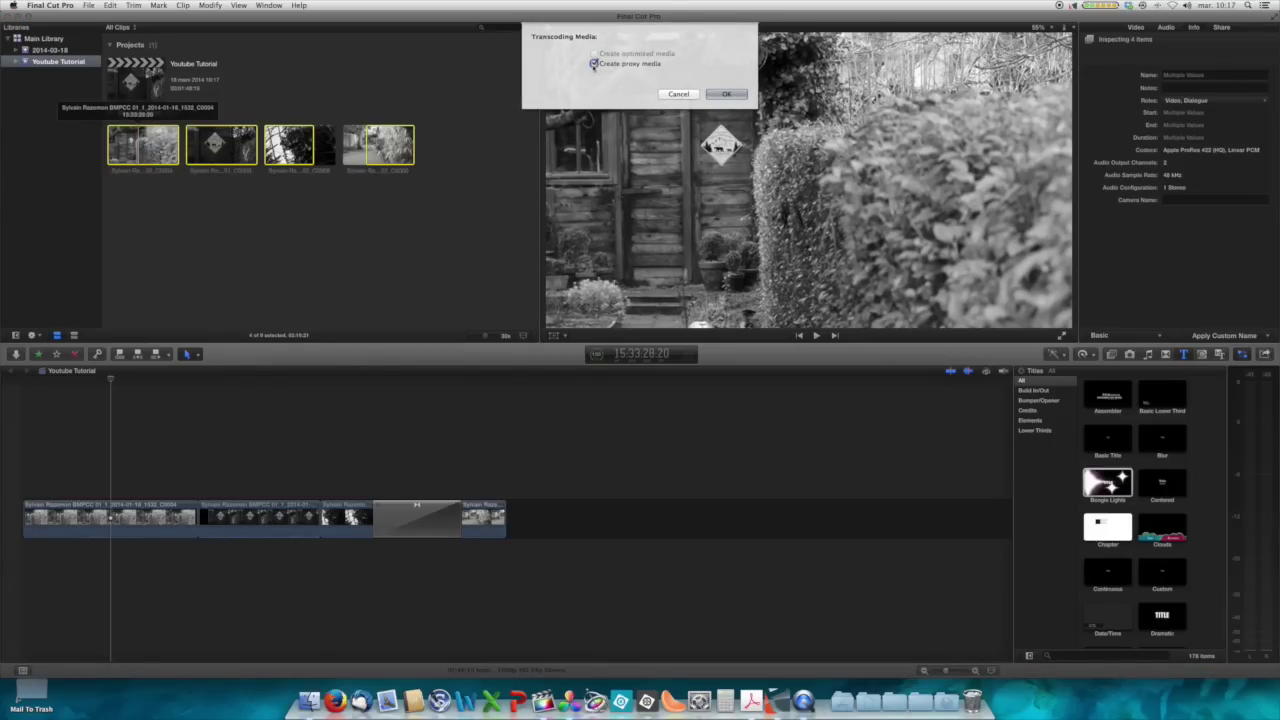
click(726, 95)
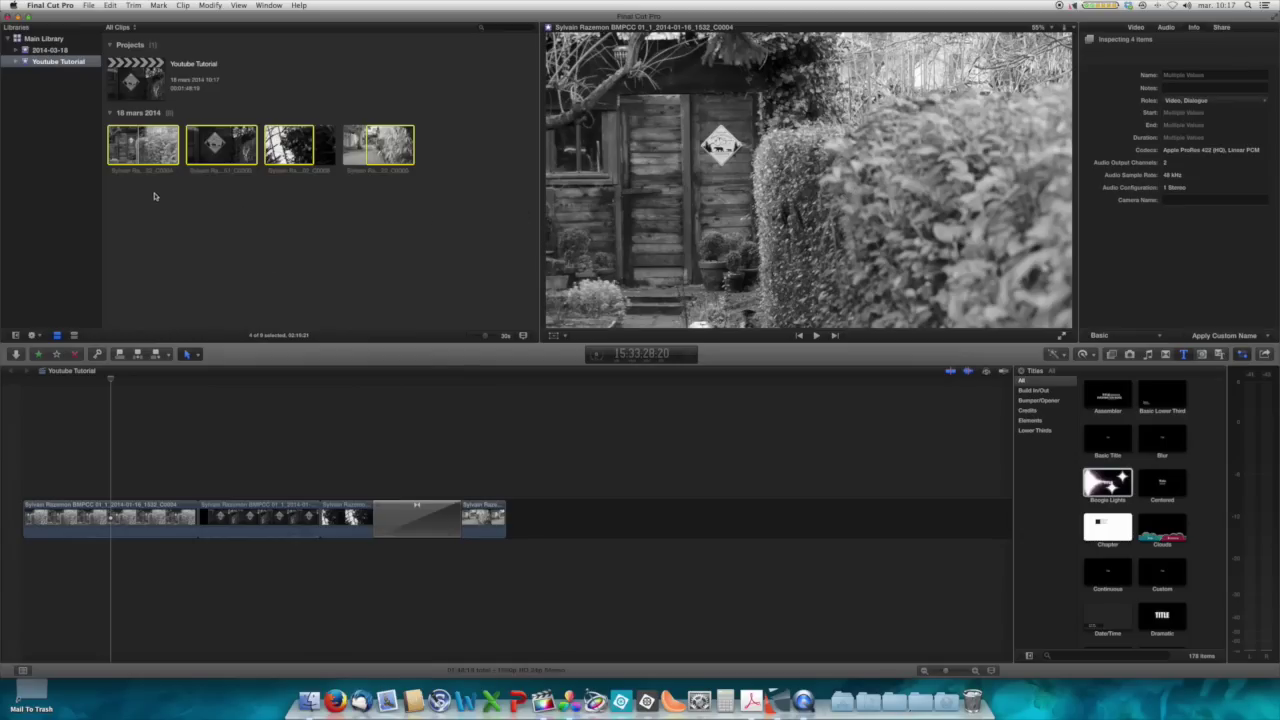
click(140, 148)
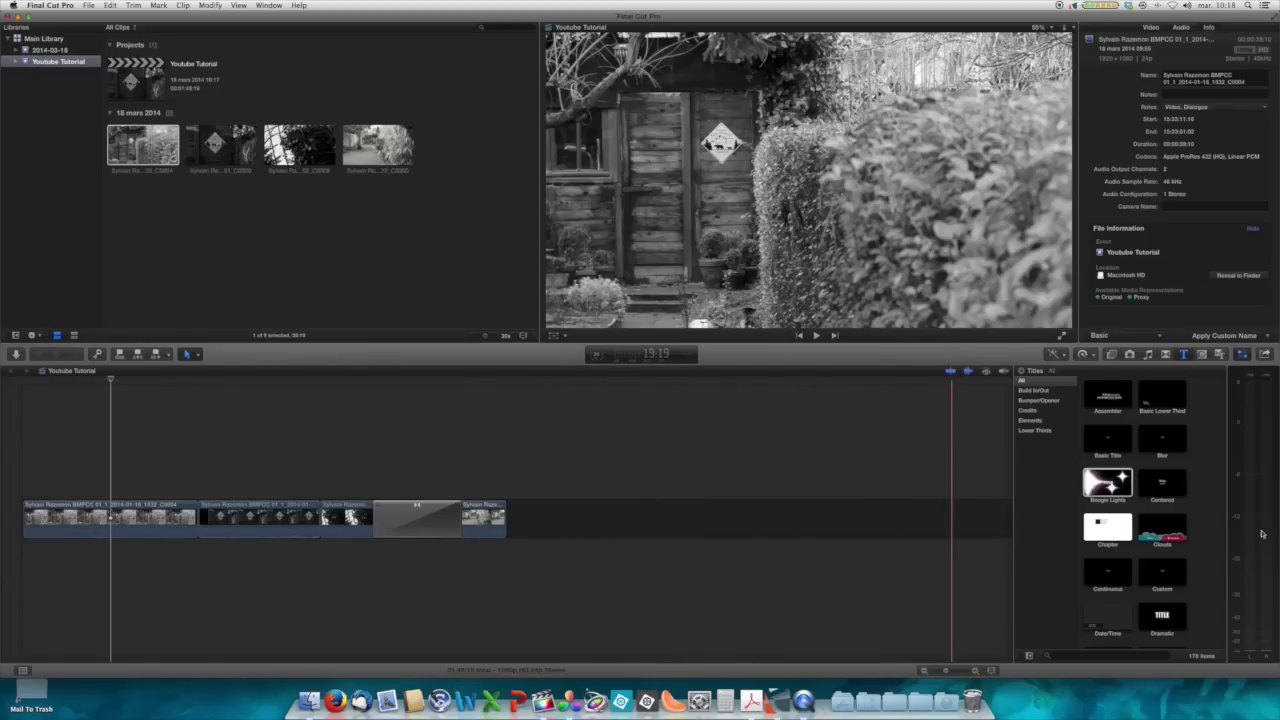
- Place the Boogie Lights title above the storyline, preview it, and select the first clip
drag(1118, 486, 228, 486)
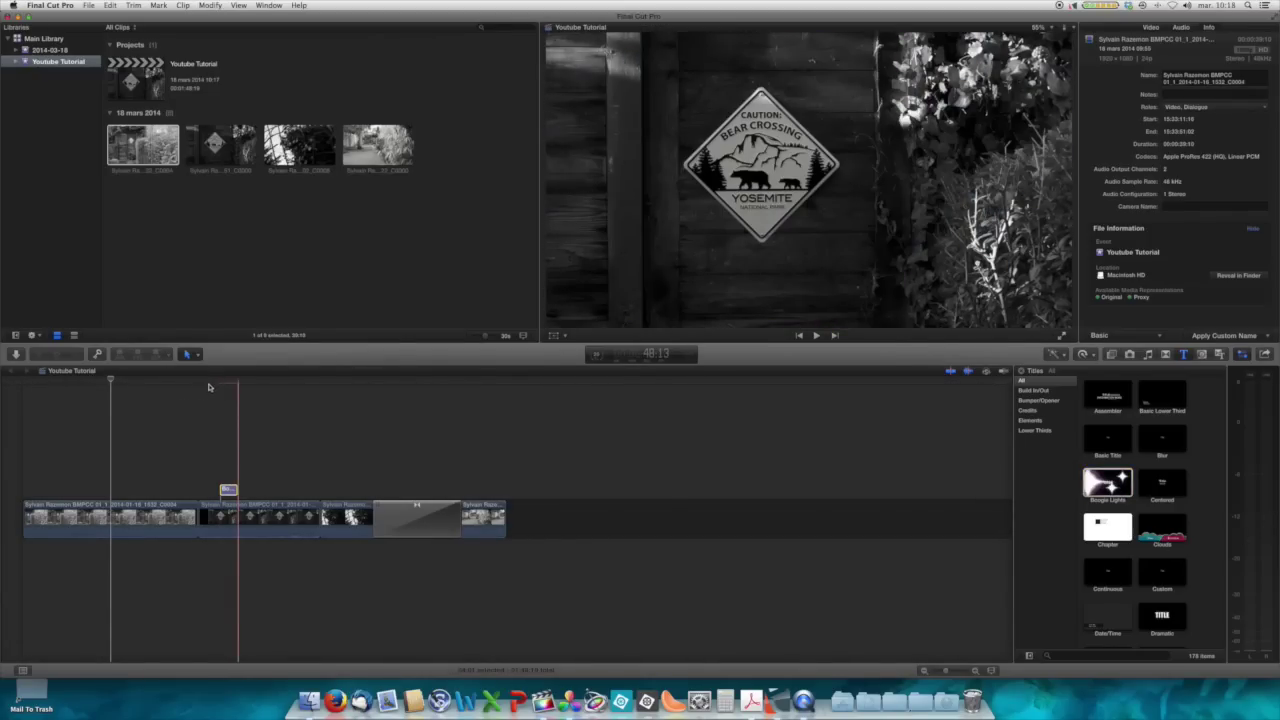
drag(208, 382, 181, 382)
click(130, 518)
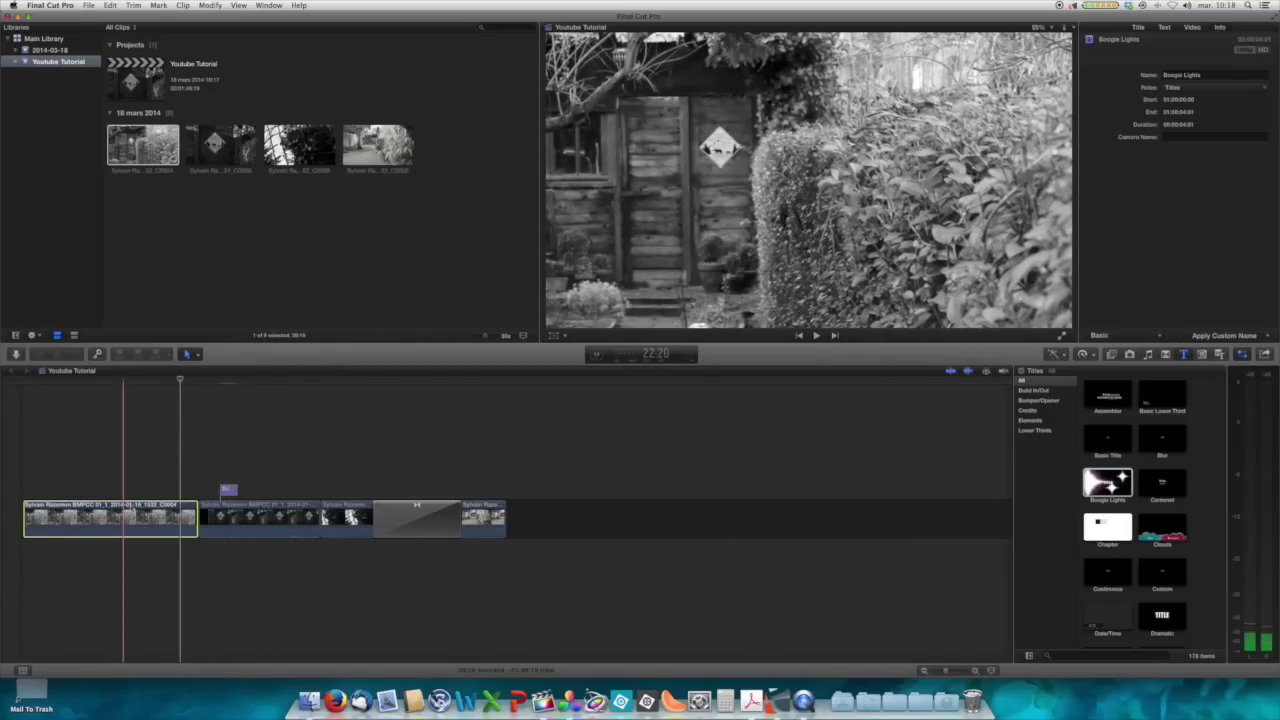
- Rotate the first clip about 30° clockwise with Transform, review the frame, and show the Share destinations
click(554, 337)
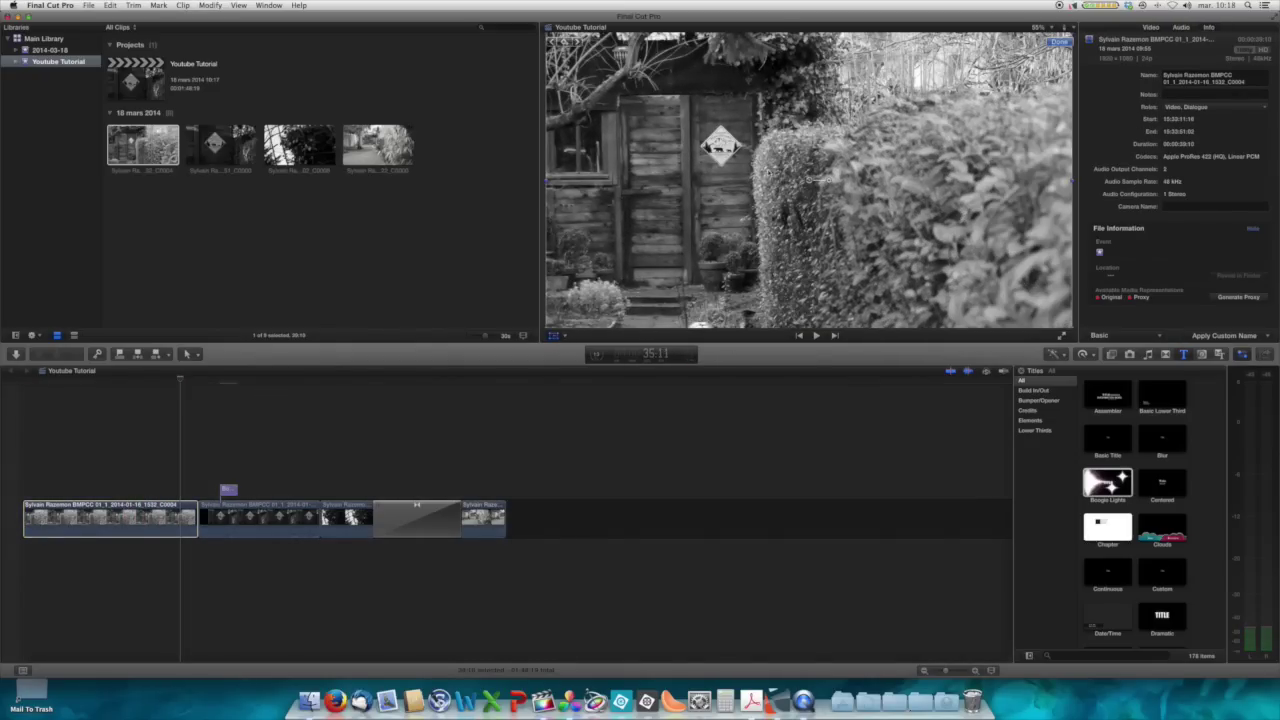
drag(824, 181, 815, 195)
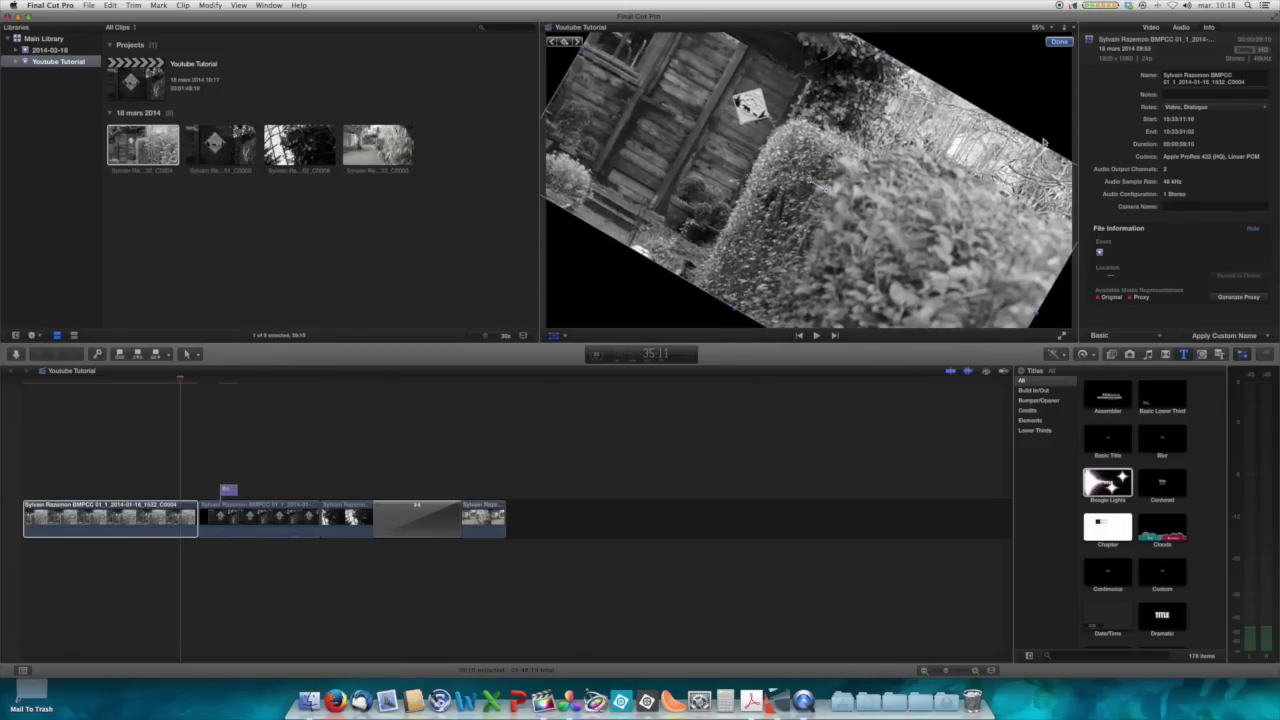
click(1059, 43)
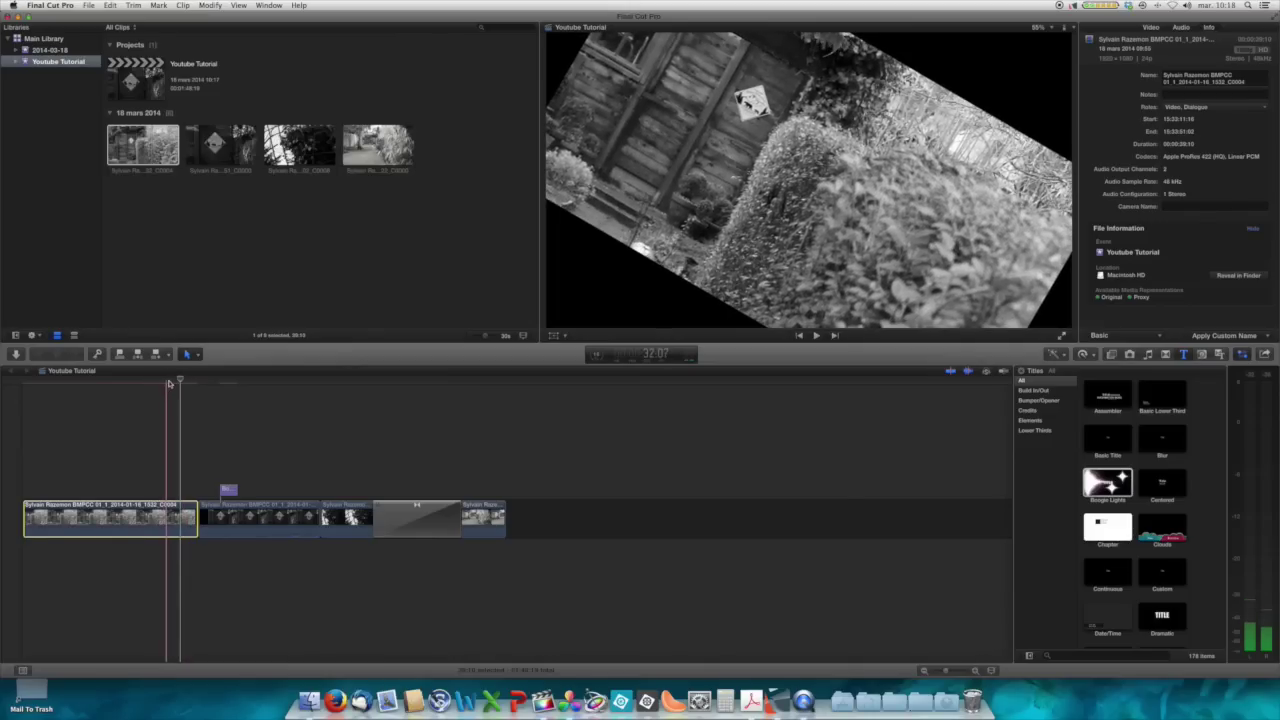
drag(169, 383, 108, 400)
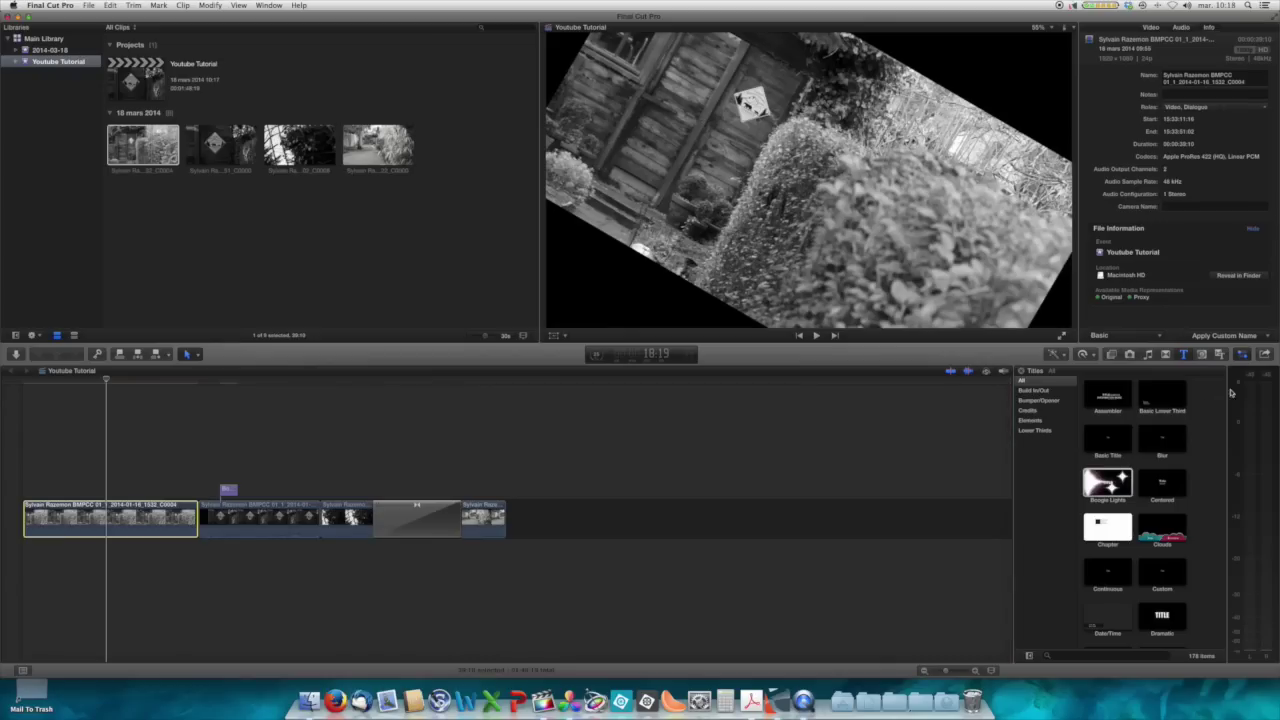
click(1264, 354)
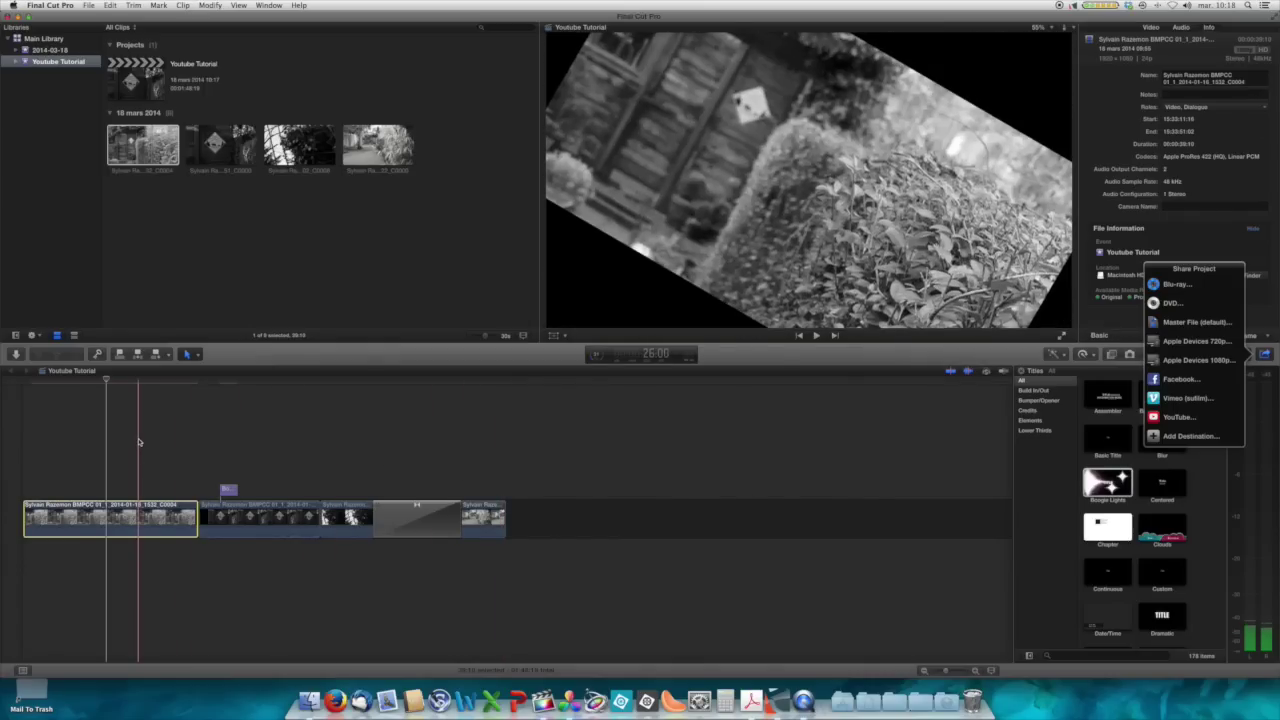
- Dismiss the Share destinations without exporting and scrub forward through the rotated project
click(106, 383)
mouse_move(106, 383)
mouse_down()
mouse_move(480, 385)
mouse_move(128, 382)
mouse_up()
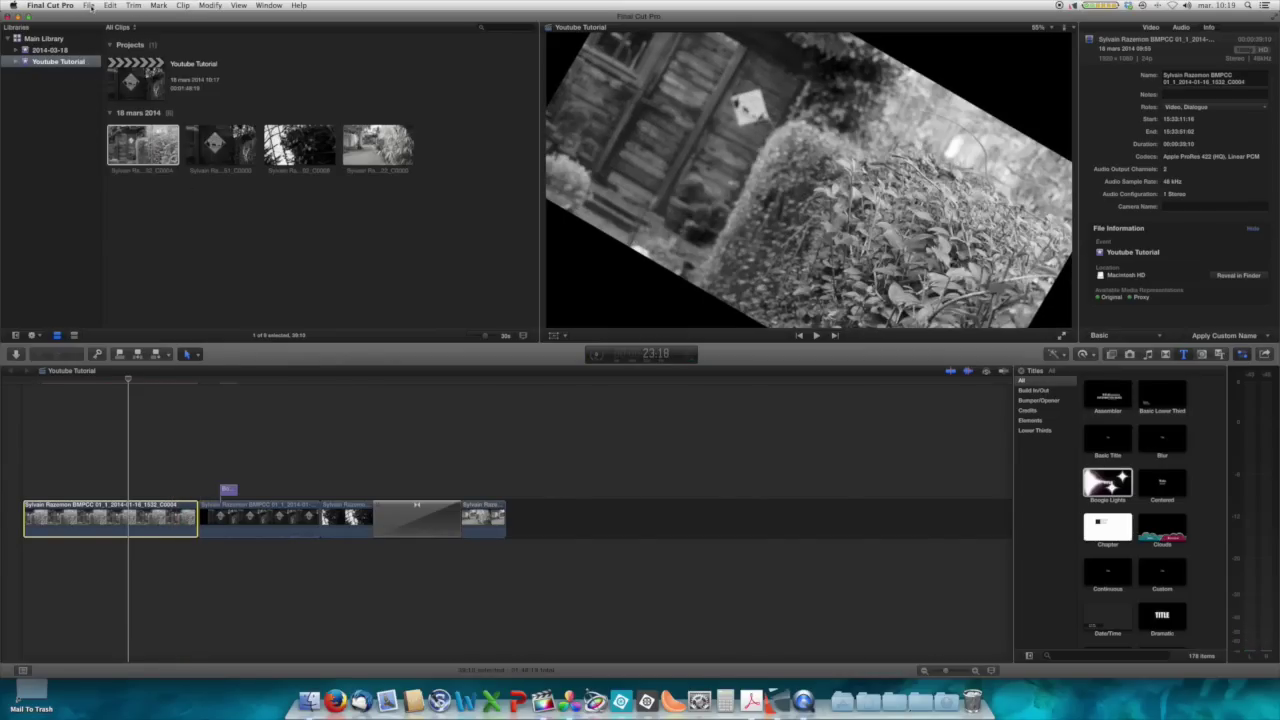
click(90, 6)
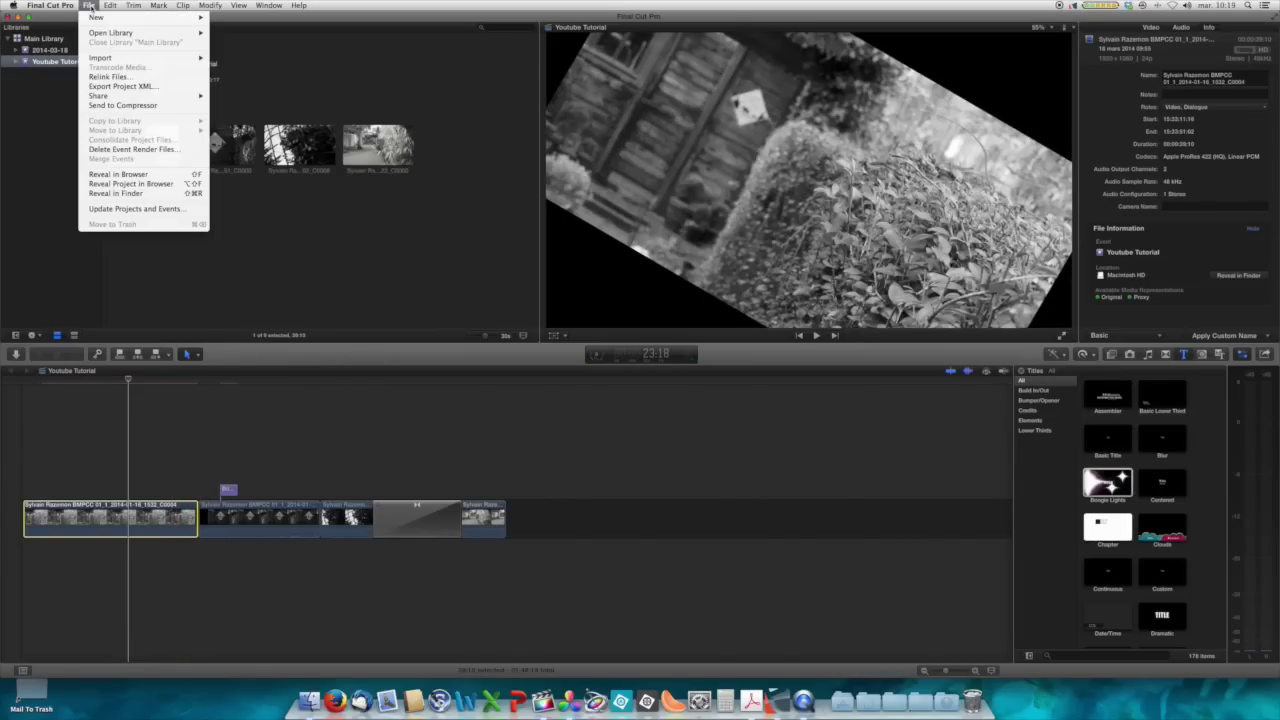
- Export the project as Final Cut XML named 'Youtube Tutorial XML' into the Youtube Tutorial folder
click(110, 88)
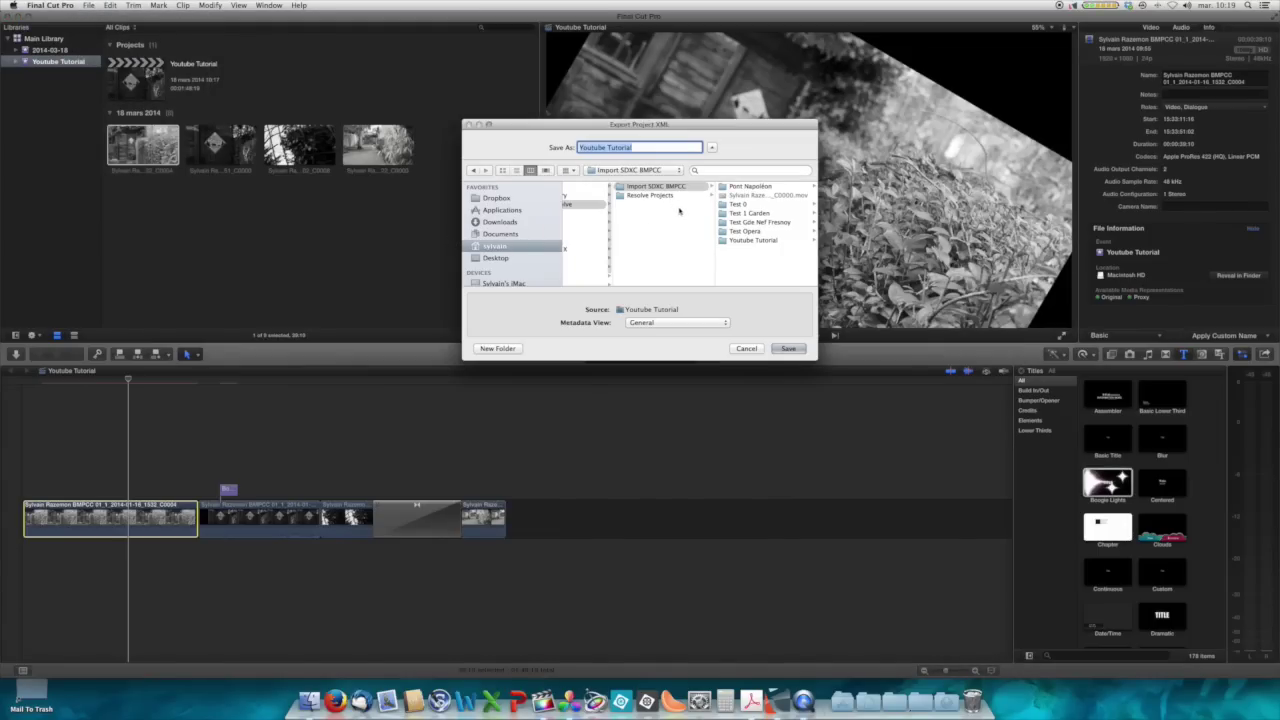
click(753, 241)
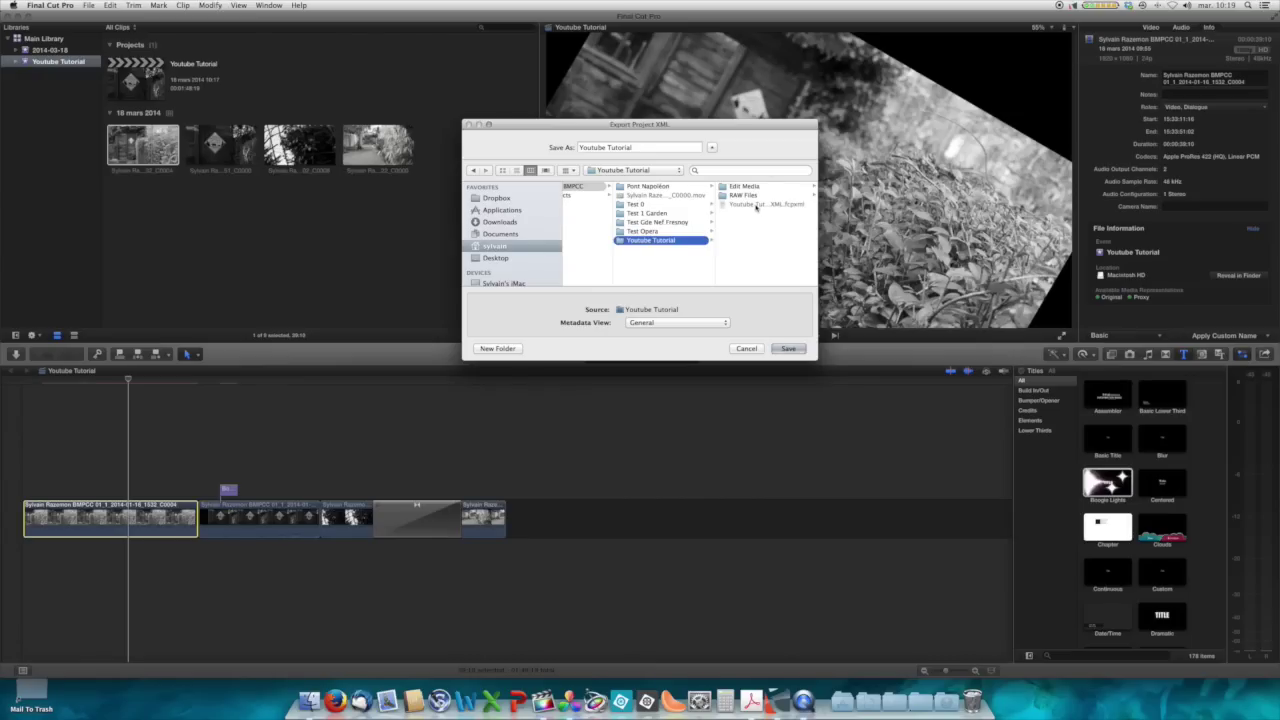
click(660, 147)
text(XML)
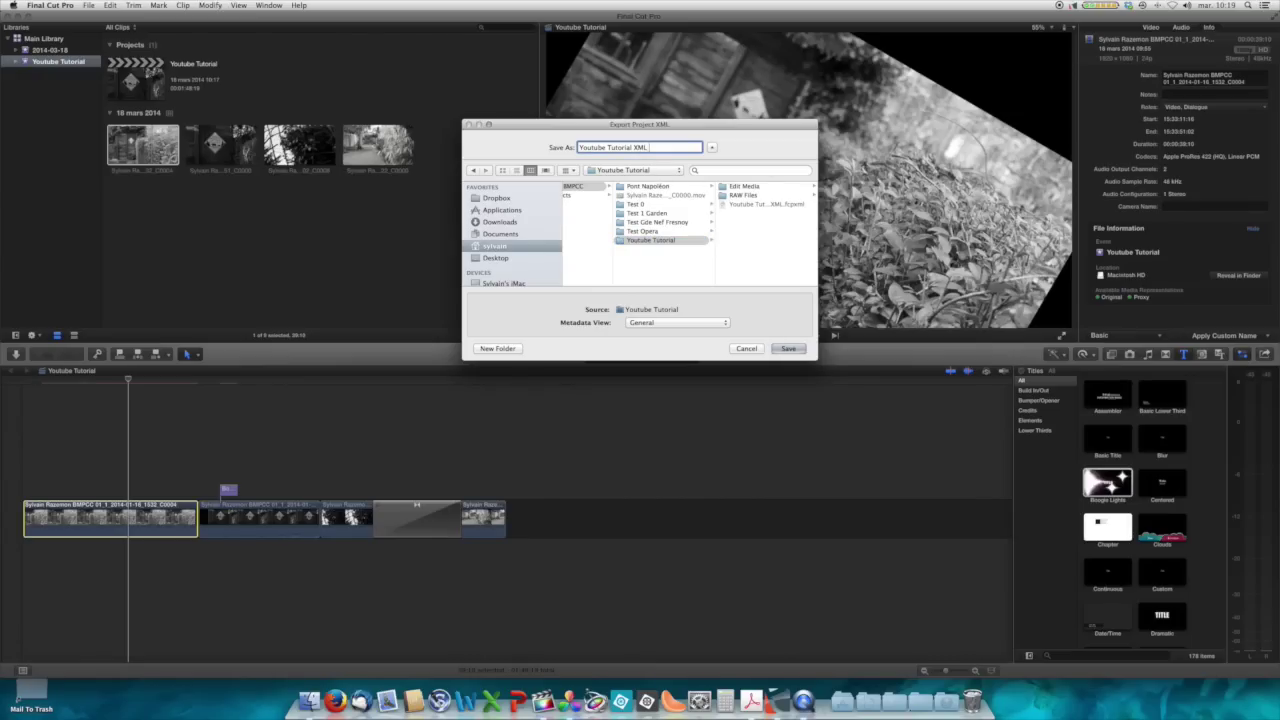
text( Final)
key(Return)
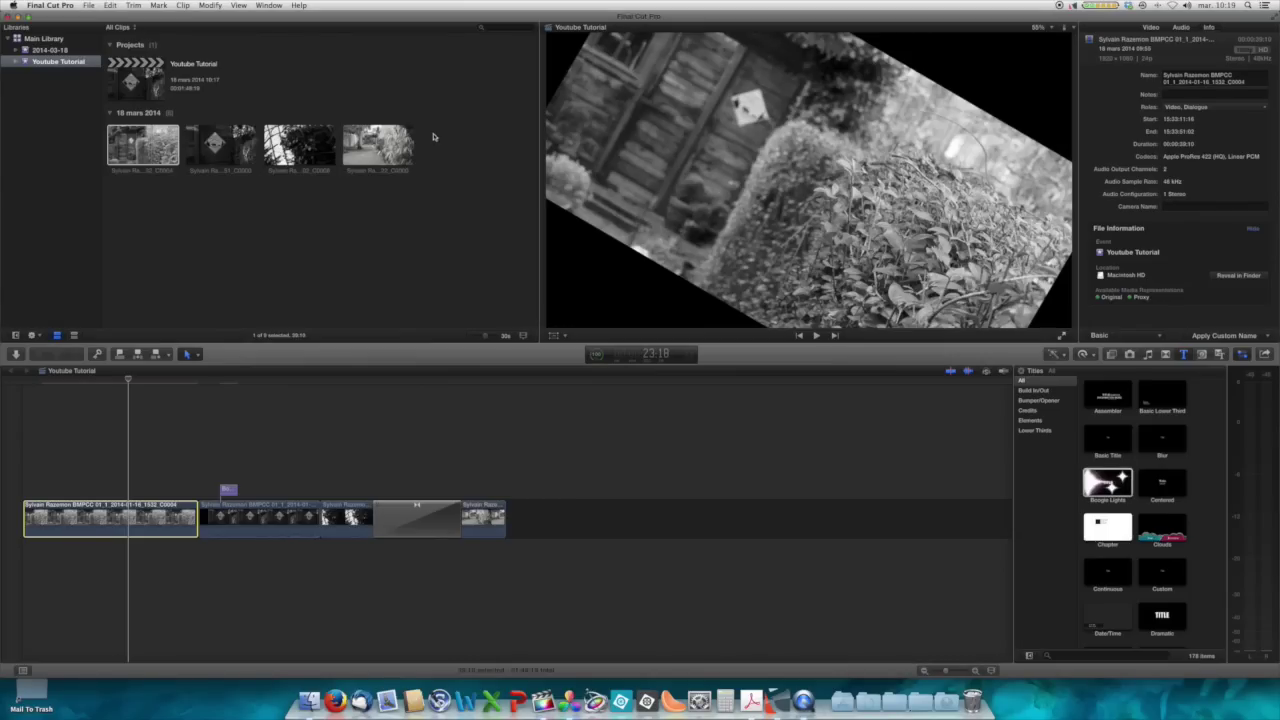
click(50, 10)
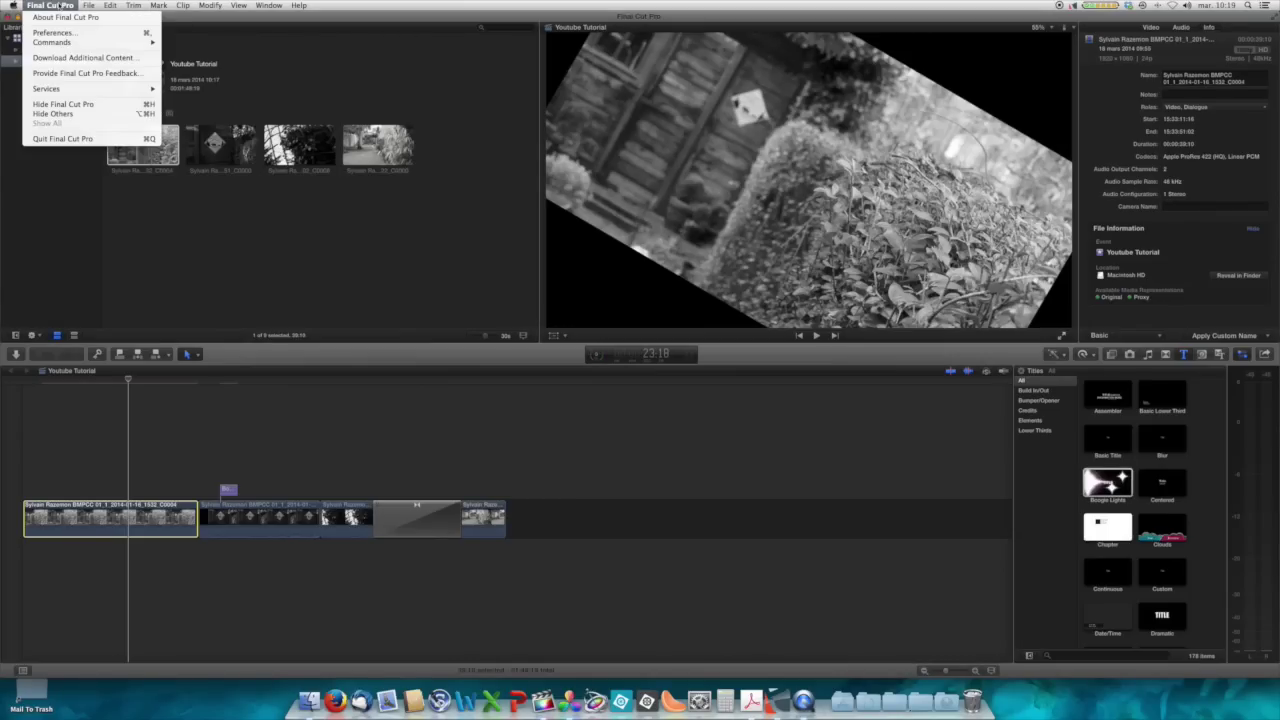
- Quit Final Cut Pro and switch over to Finder
click(62, 139)
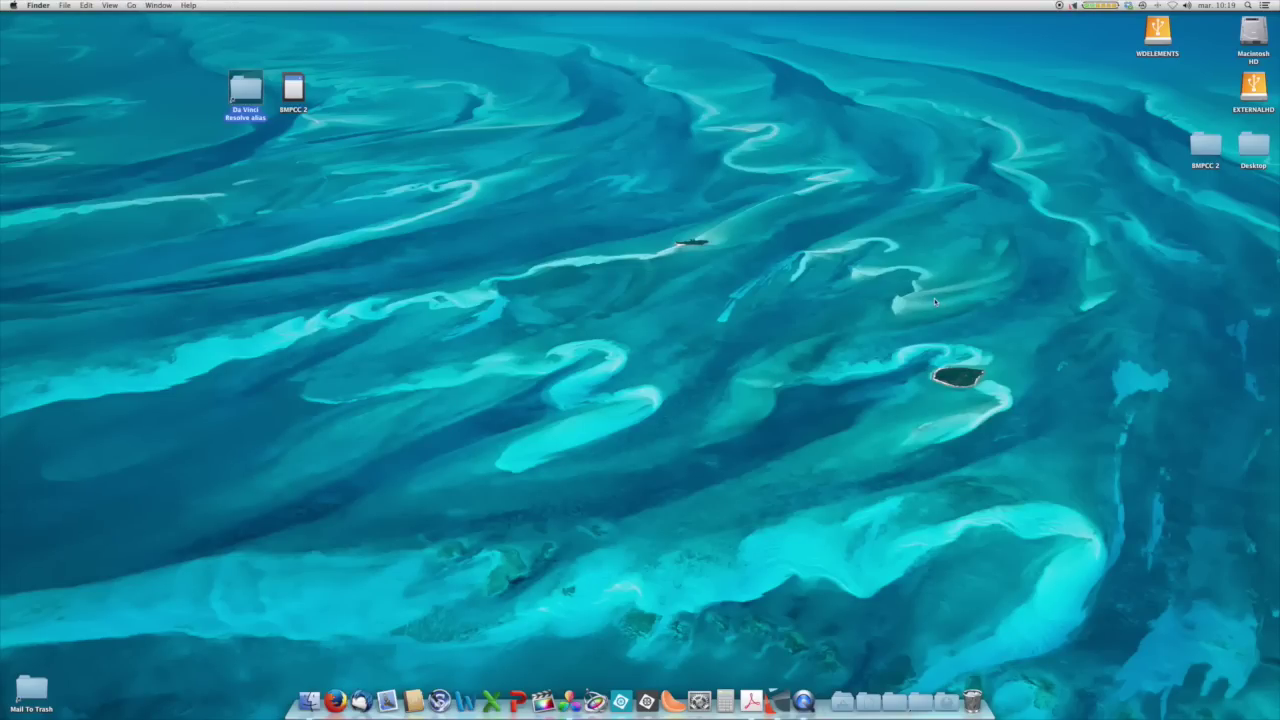
key(cmd+Tab)
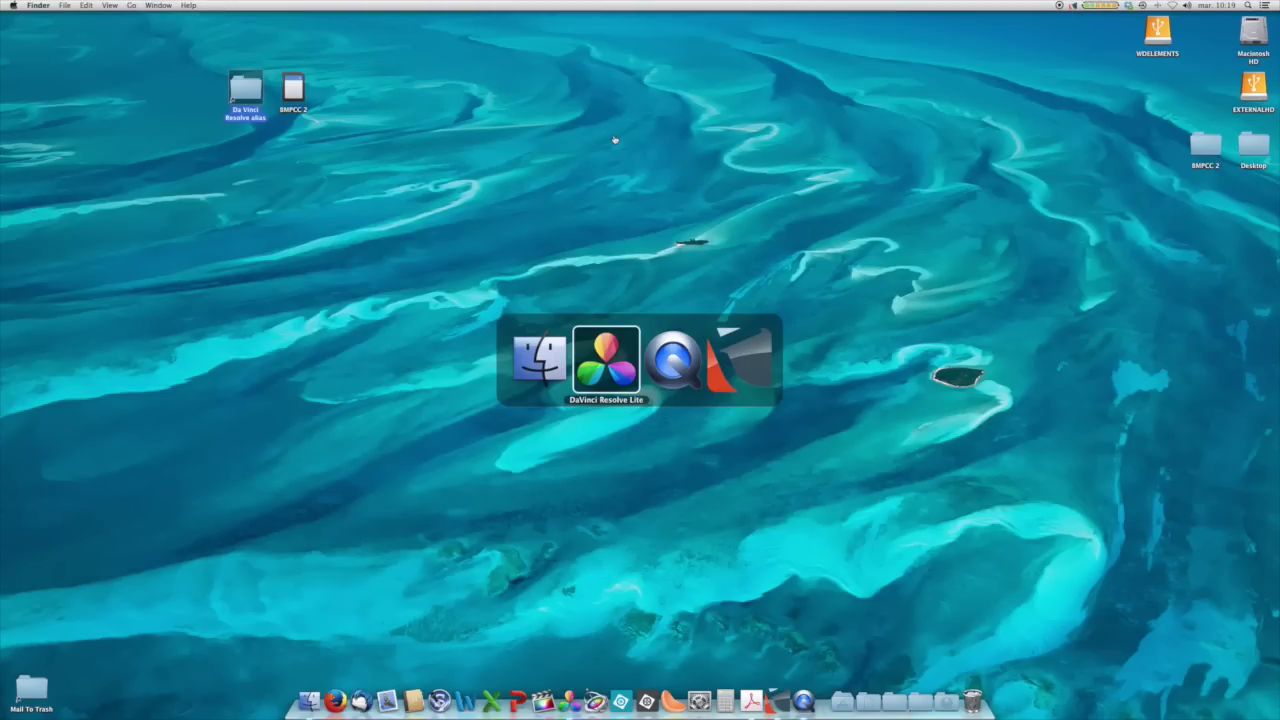
key(super+Tab)
key(super+Tab)
key(super+Tab)
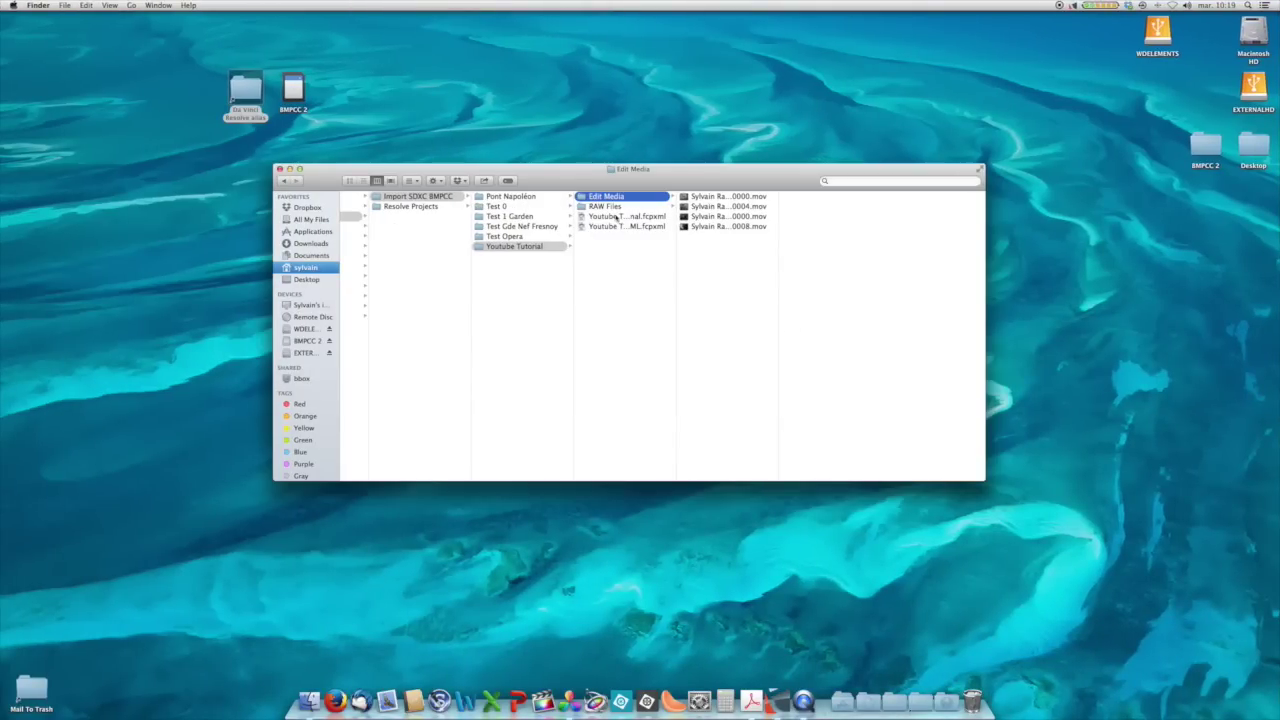
click(606, 218)
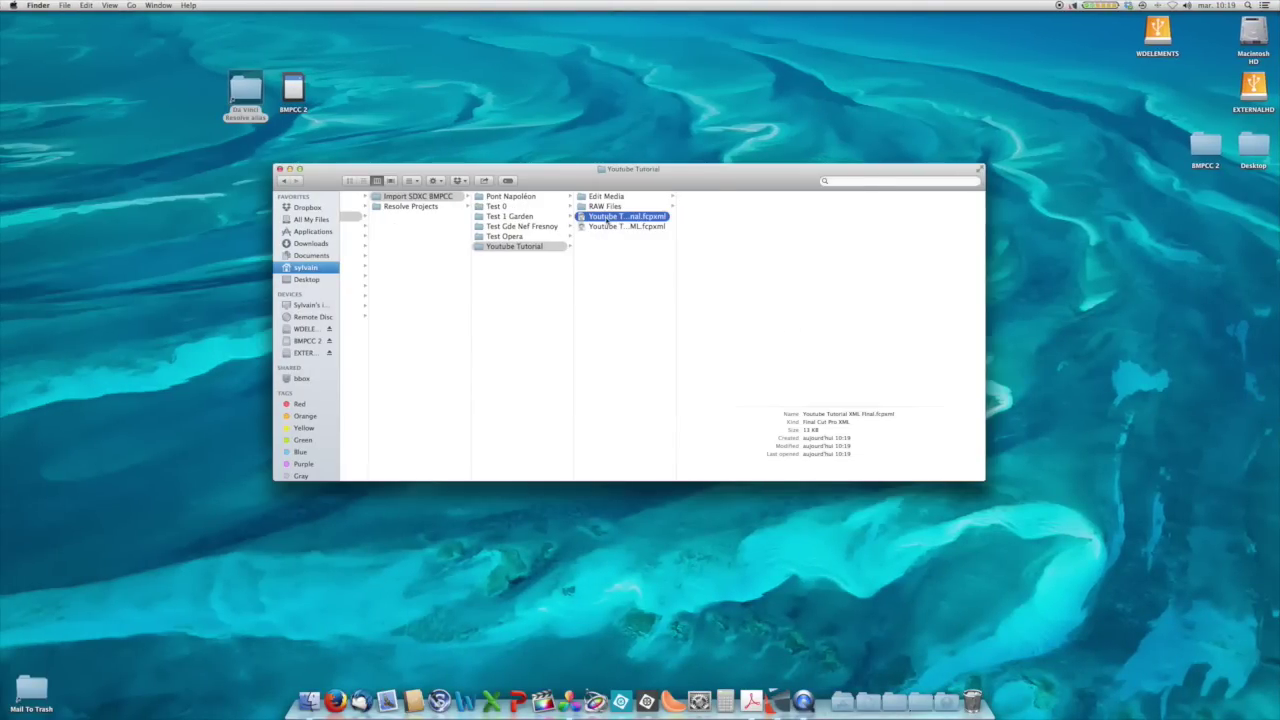
super+click(603, 197)
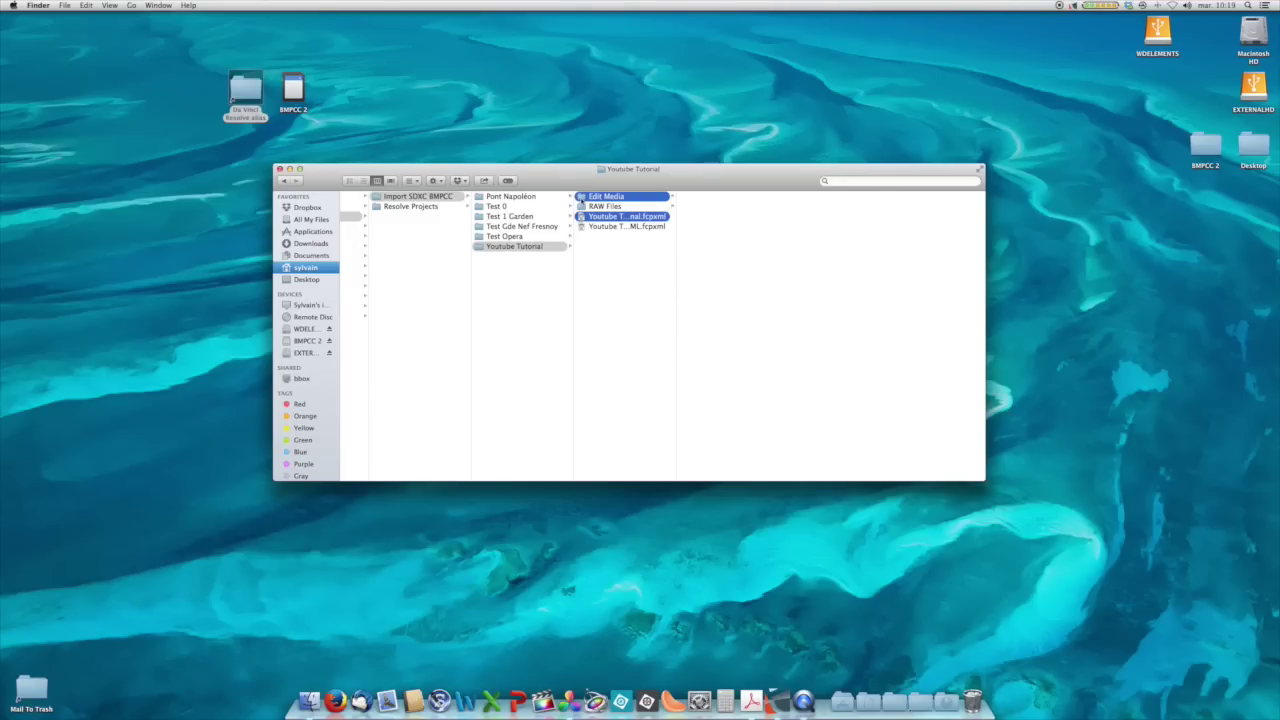
drag(581, 198, 618, 232)
click(601, 207)
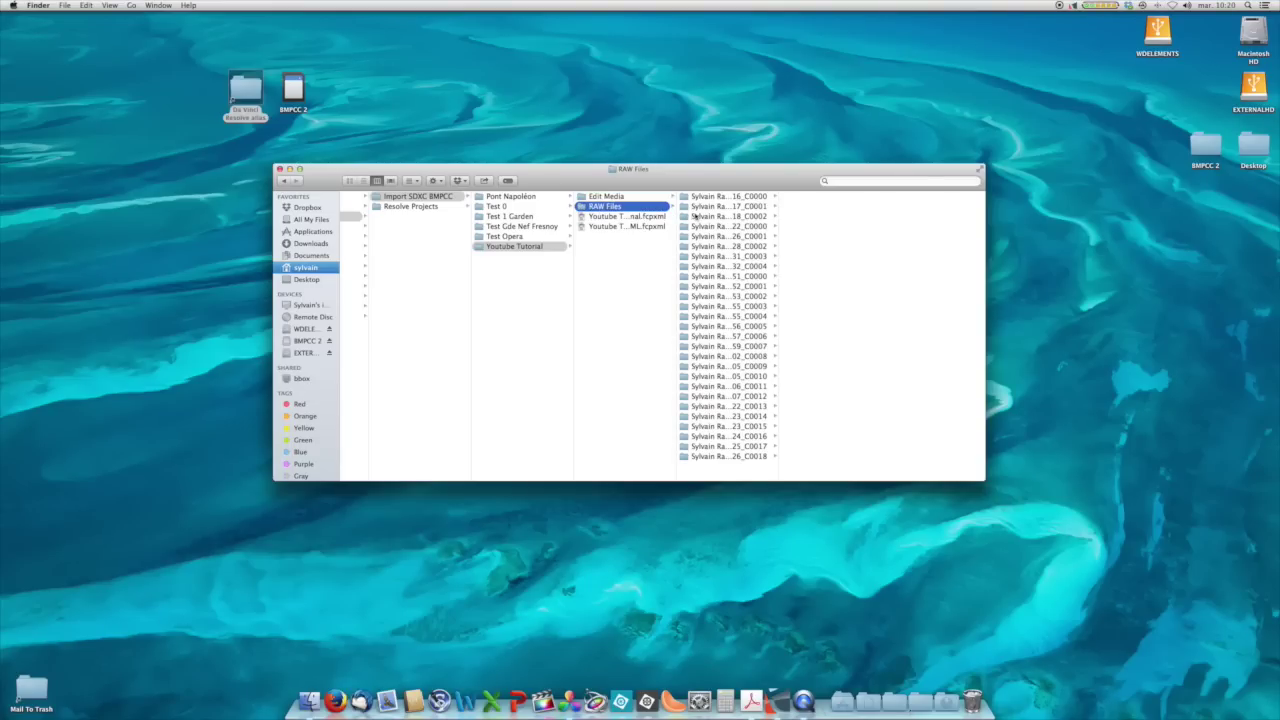
click(695, 216)
click(705, 206)
click(706, 236)
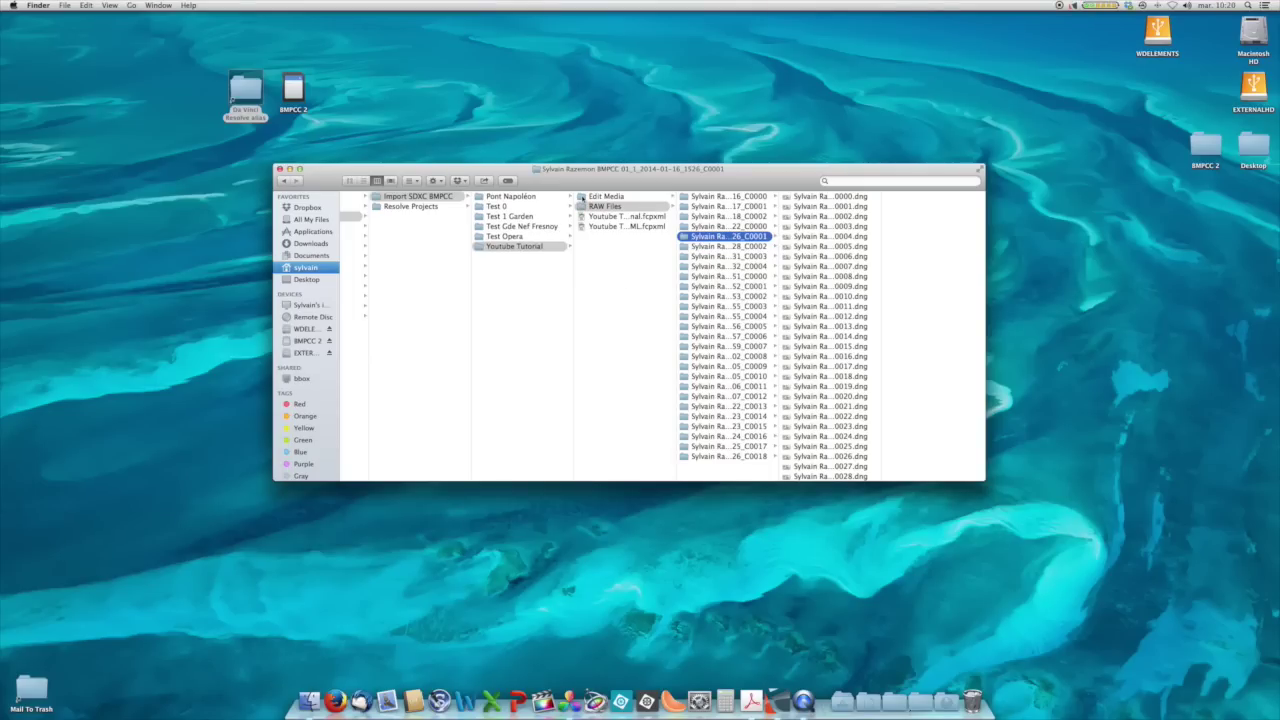
click(583, 196)
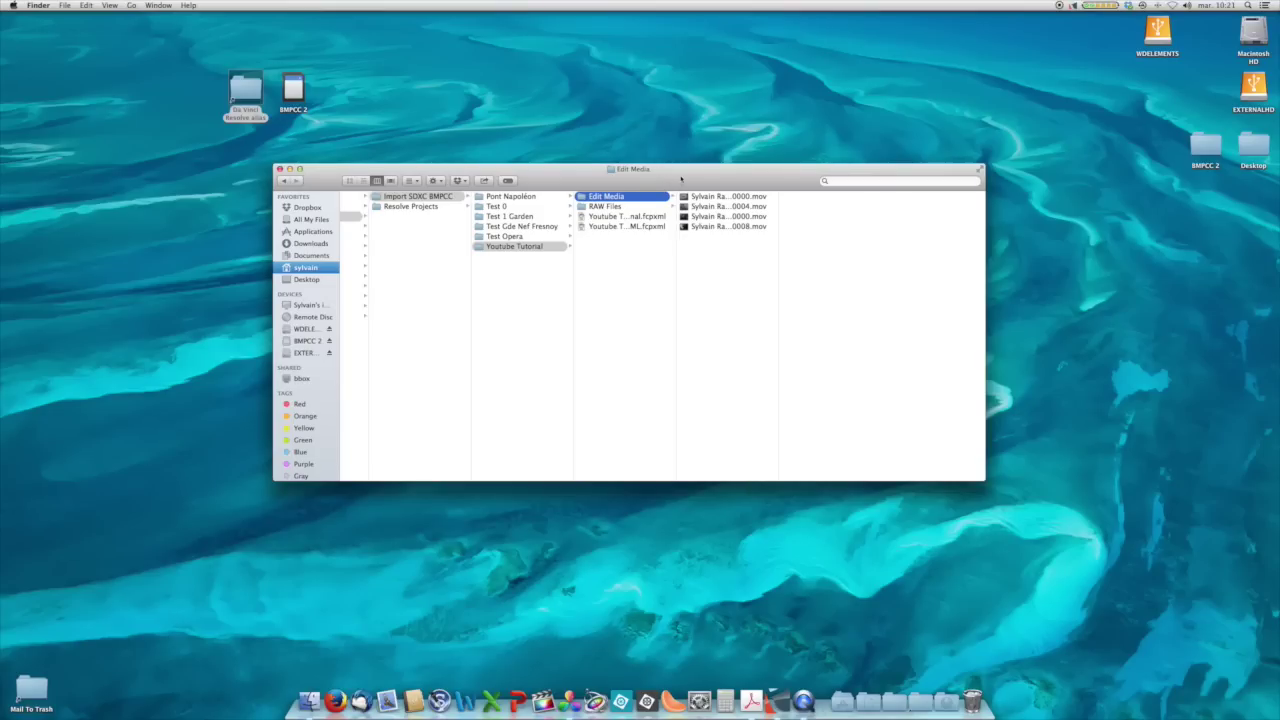
- Open Movies, show the Main Library package contents and enter the Youtube Tutorial event folder
click(845, 690)
click(906, 548)
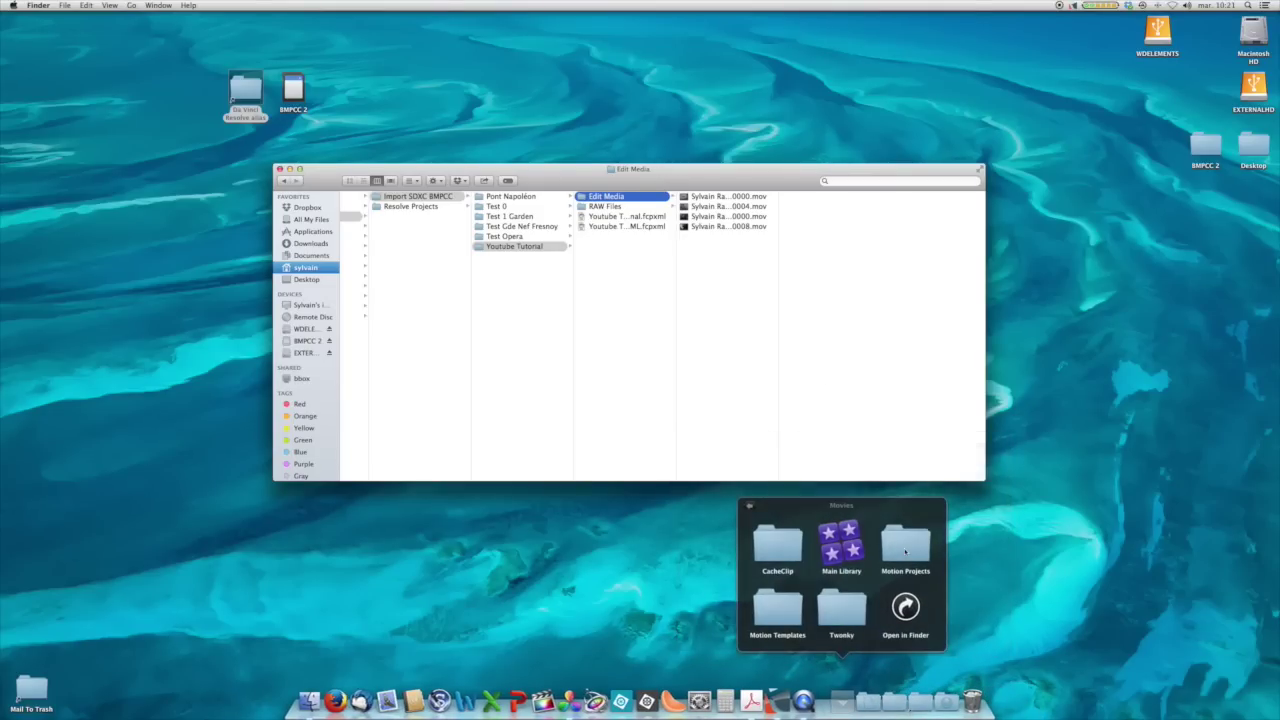
click(906, 610)
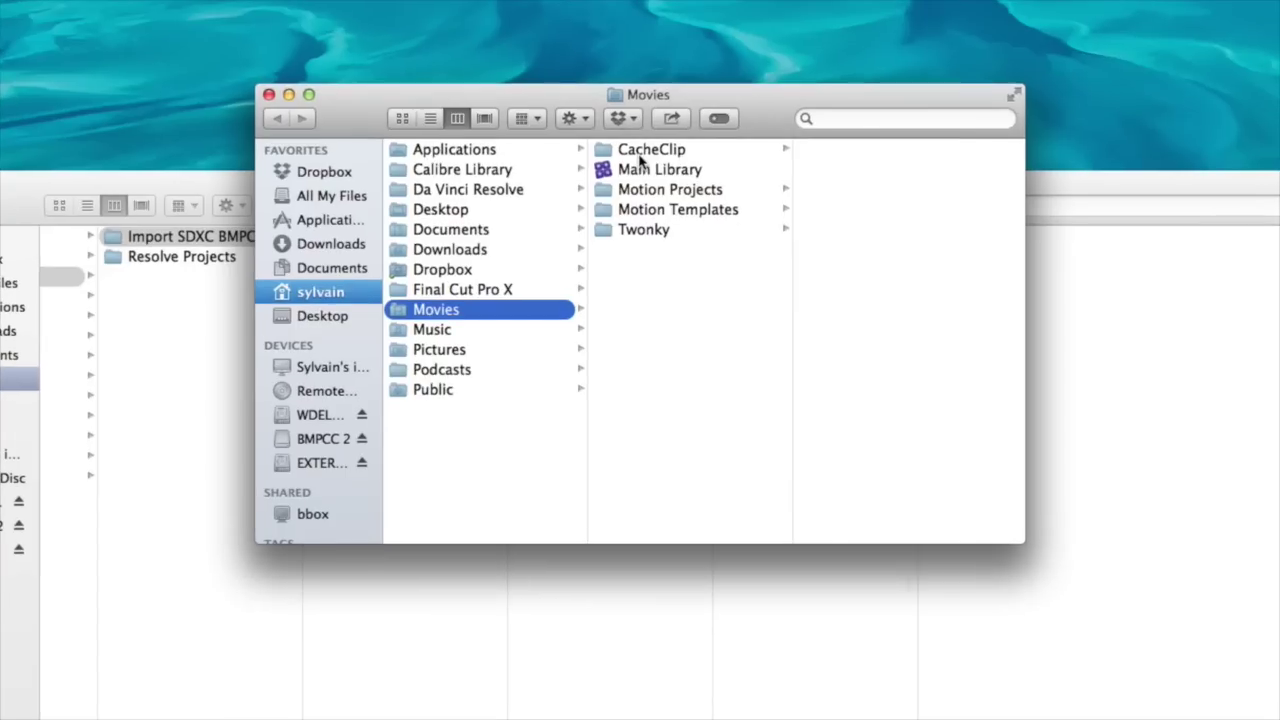
right_click(636, 165)
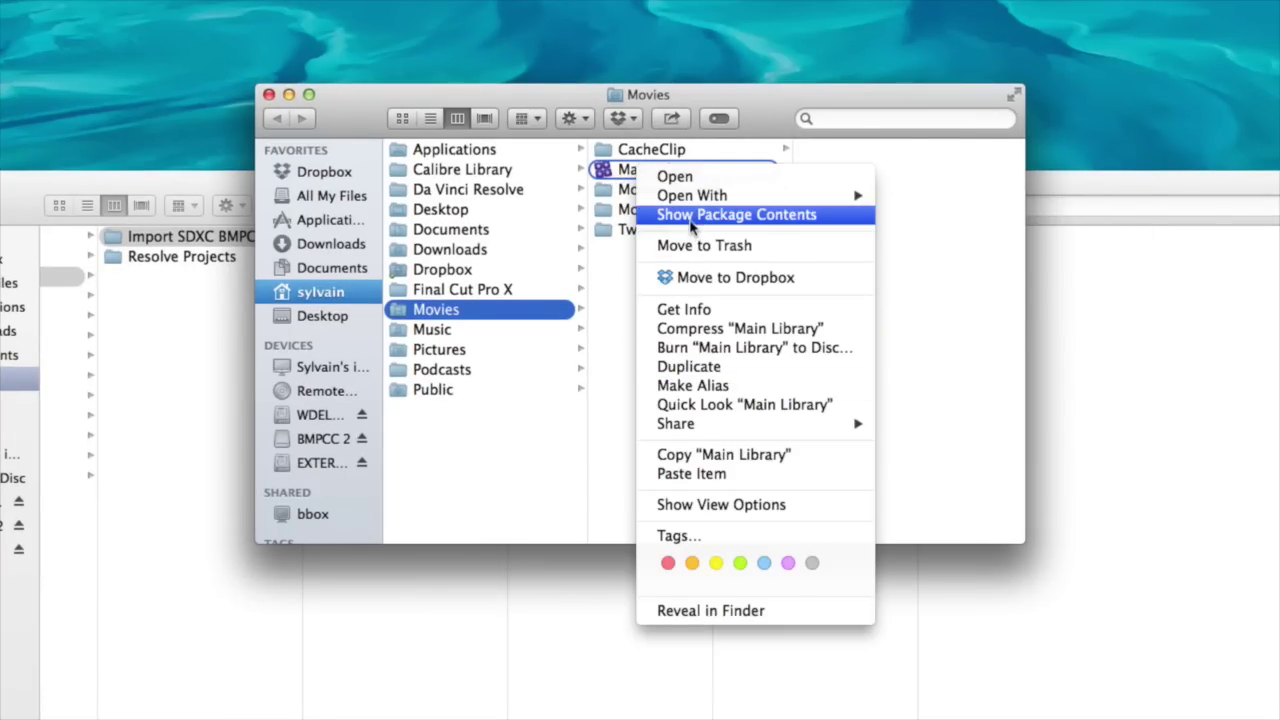
click(720, 216)
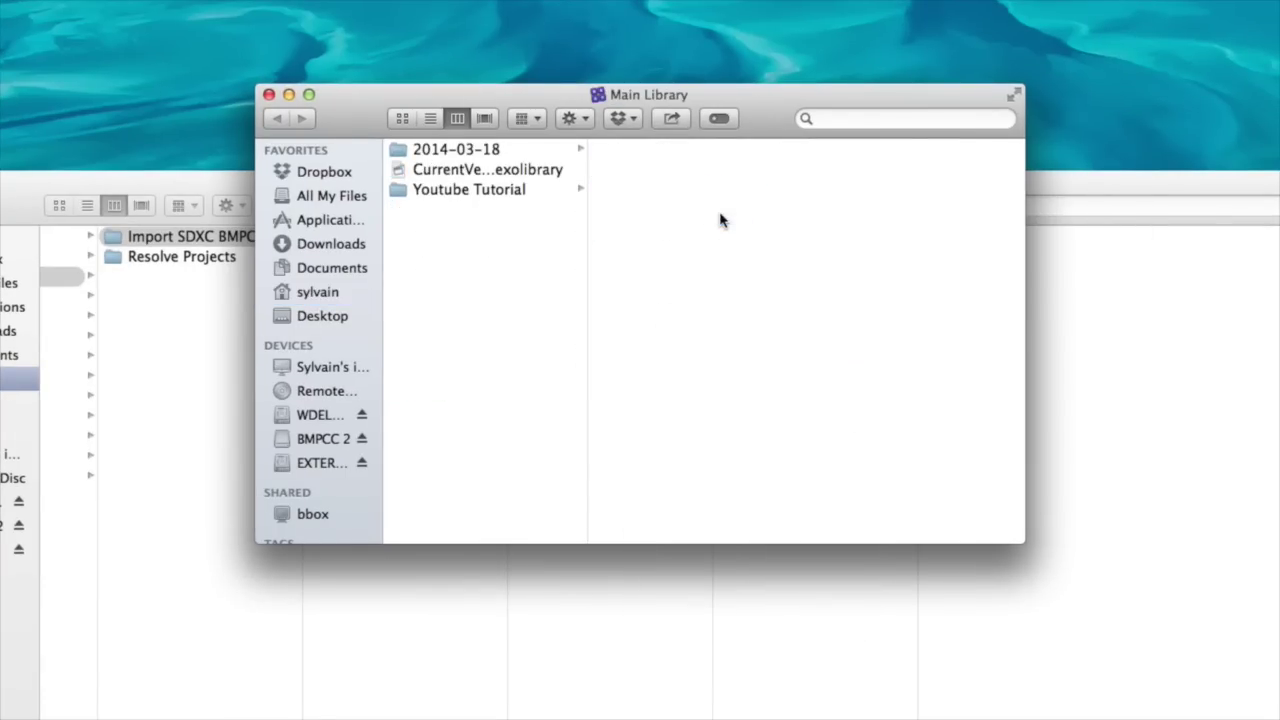
click(437, 192)
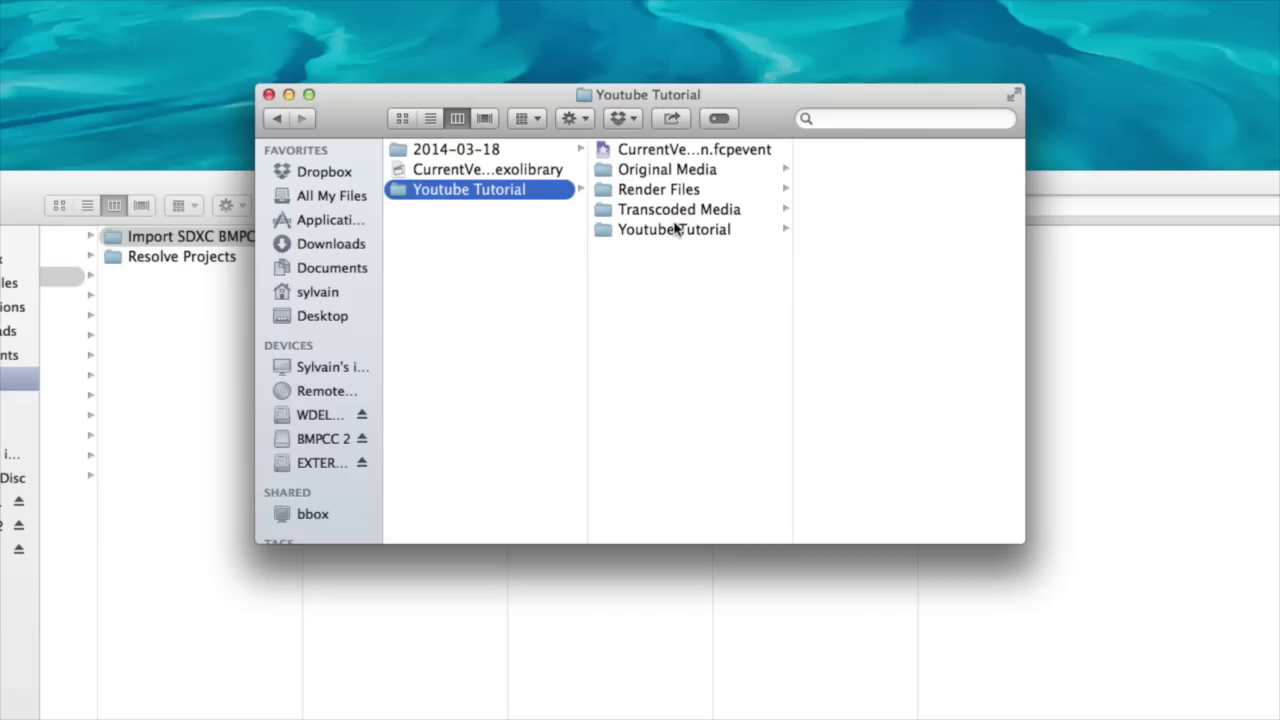
- Preview the Original Media clips, then drag the Render Files folder to the Trash
click(658, 172)
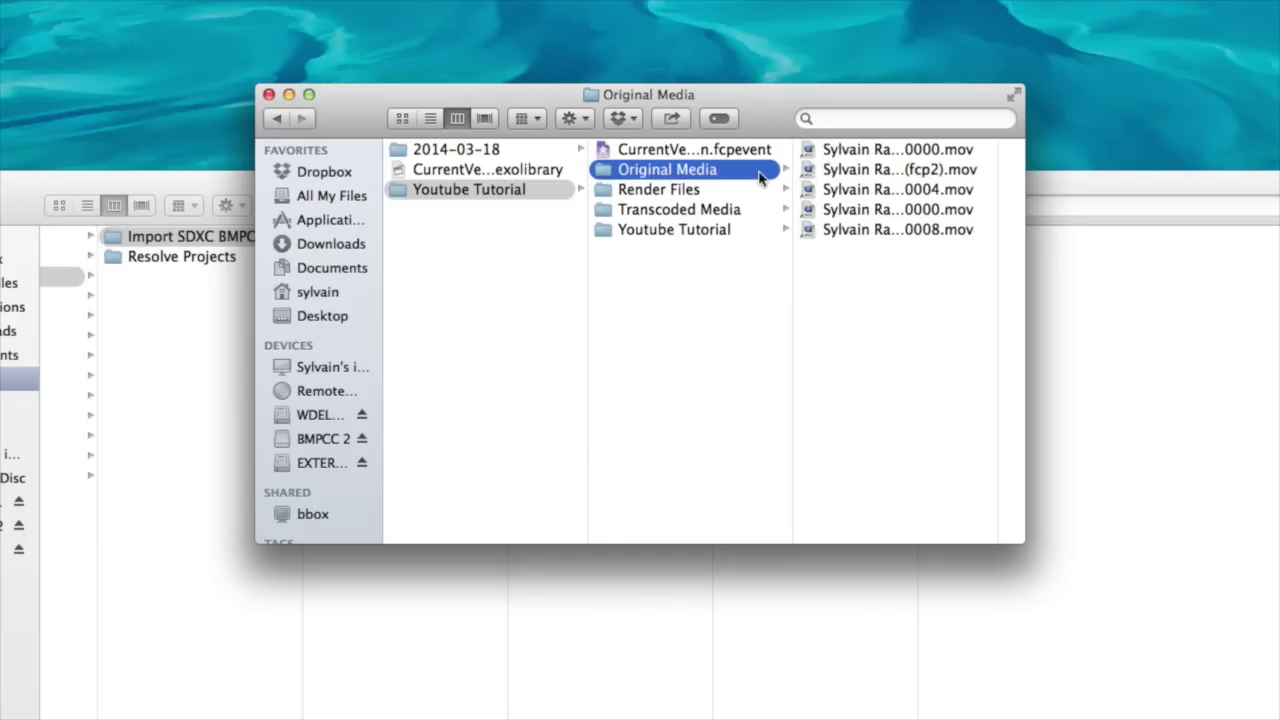
click(845, 152)
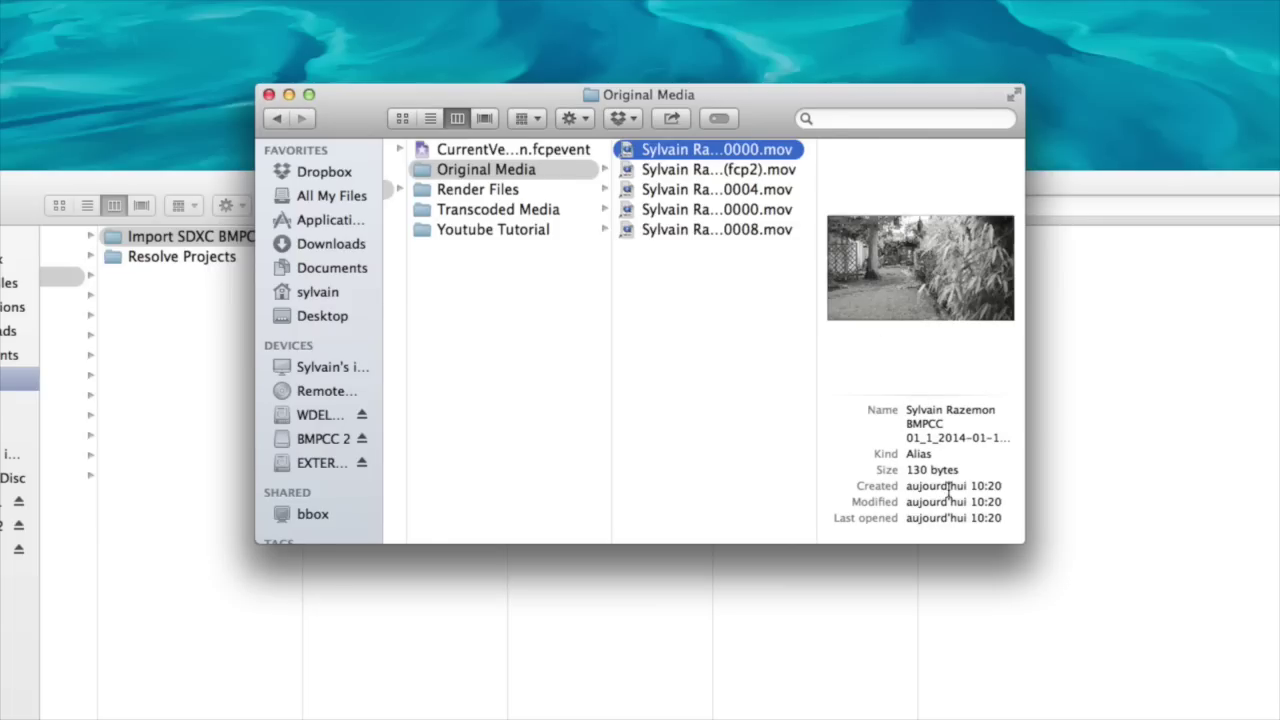
click(660, 176)
click(665, 190)
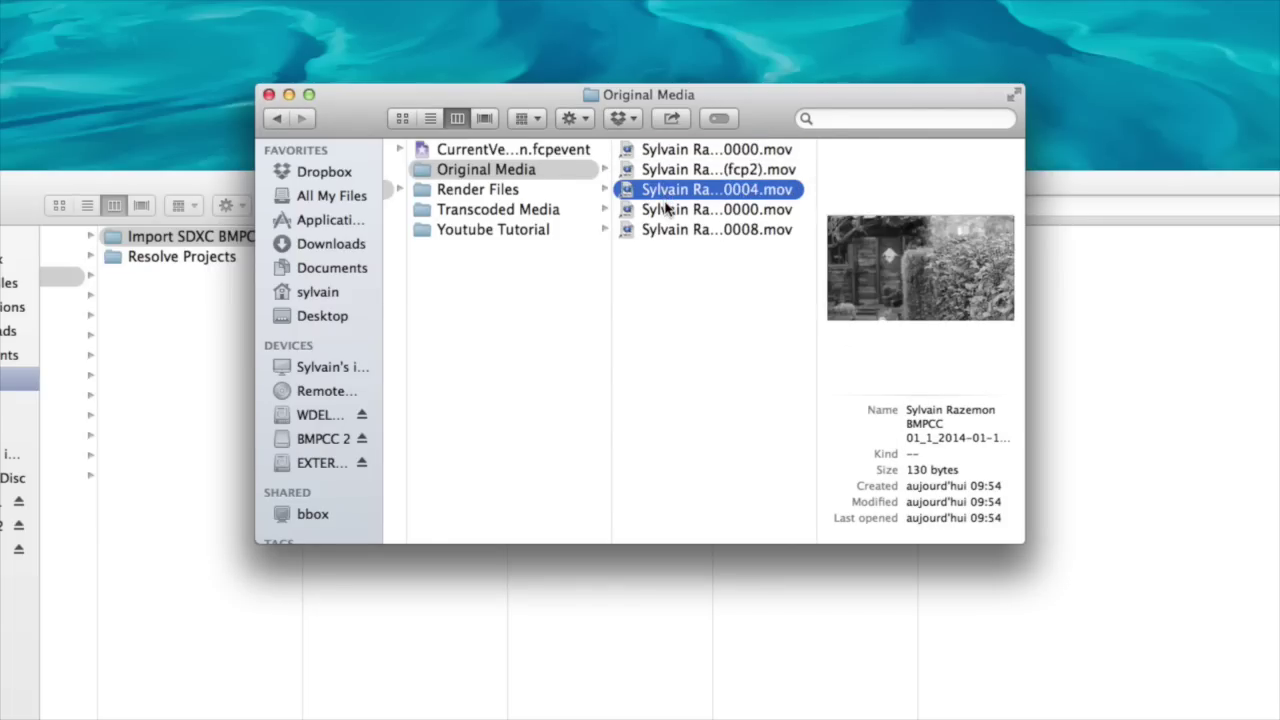
click(670, 212)
click(673, 231)
click(494, 194)
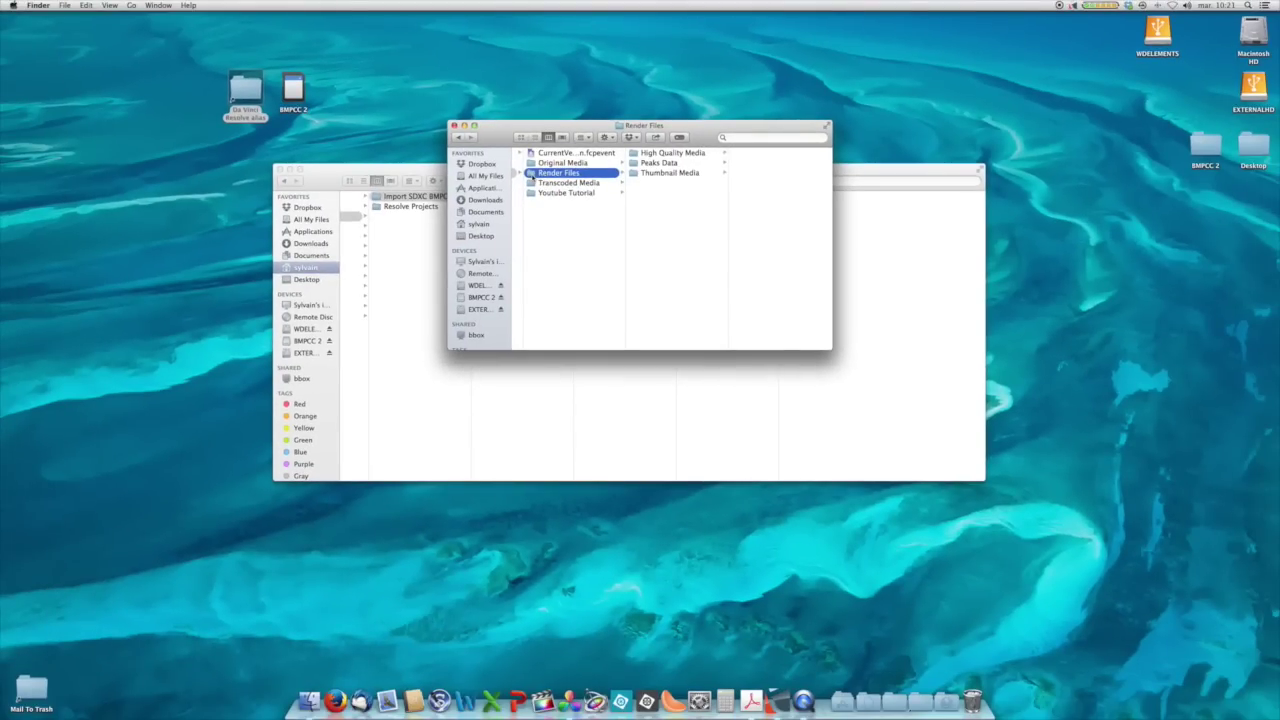
drag(535, 175, 968, 685)
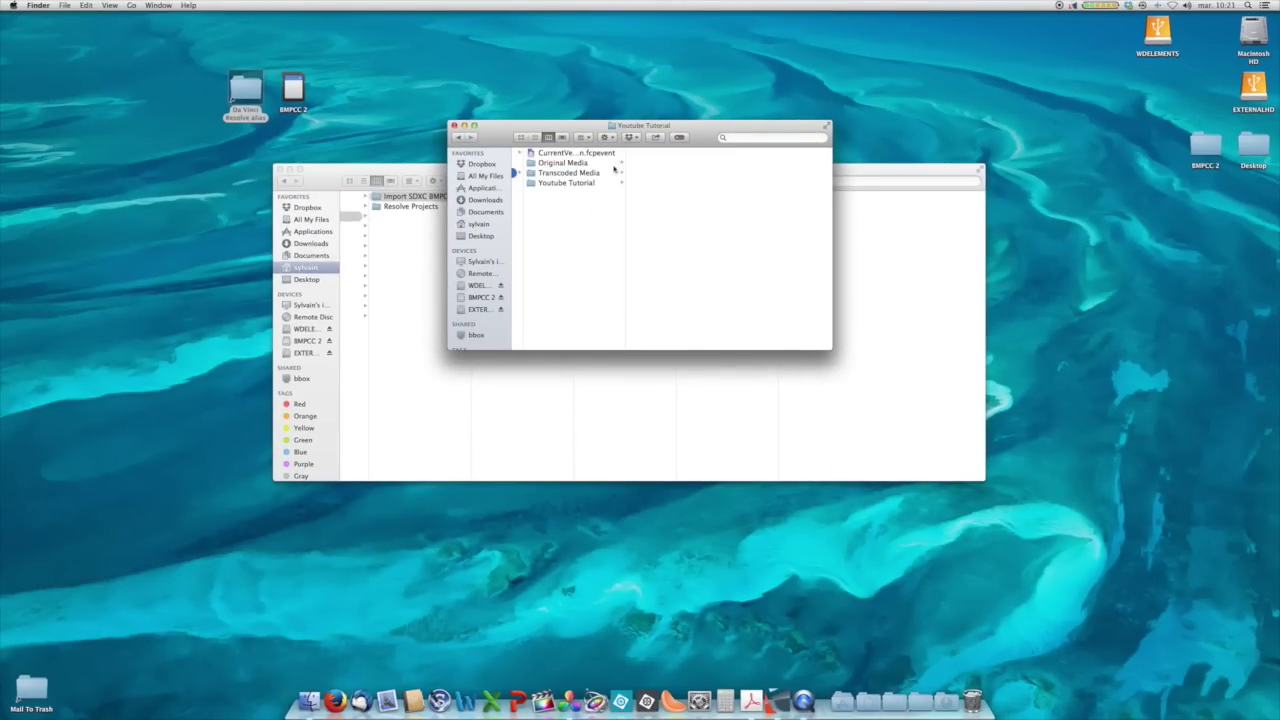
- Check the four proxy clips, trash the Transcoded Media folder and close the library window
click(540, 173)
click(645, 155)
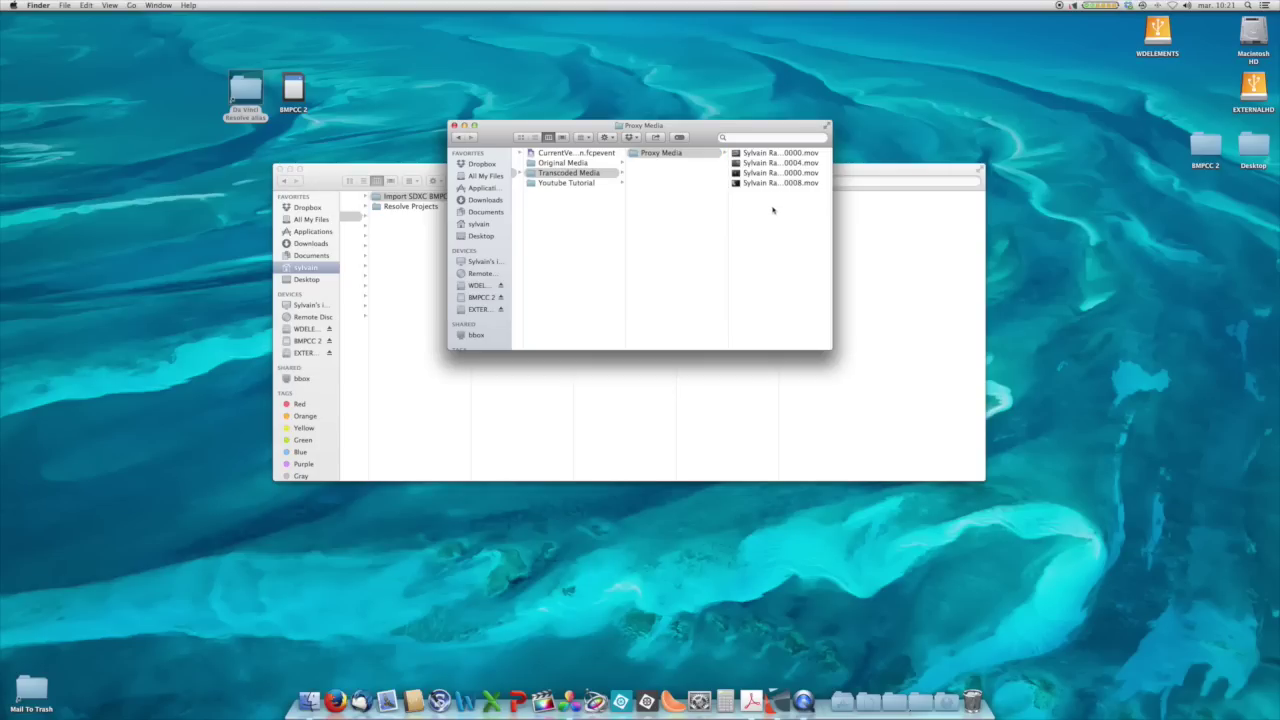
drag(771, 206, 743, 152)
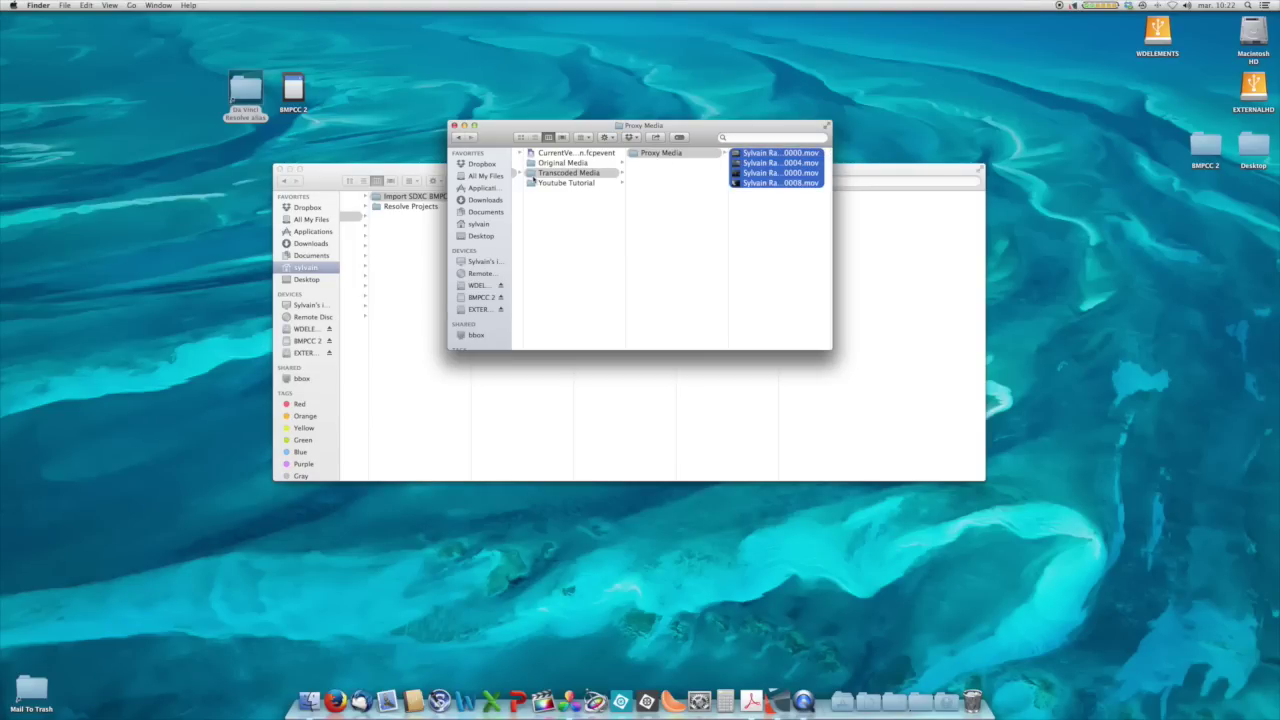
drag(566, 173, 973, 700)
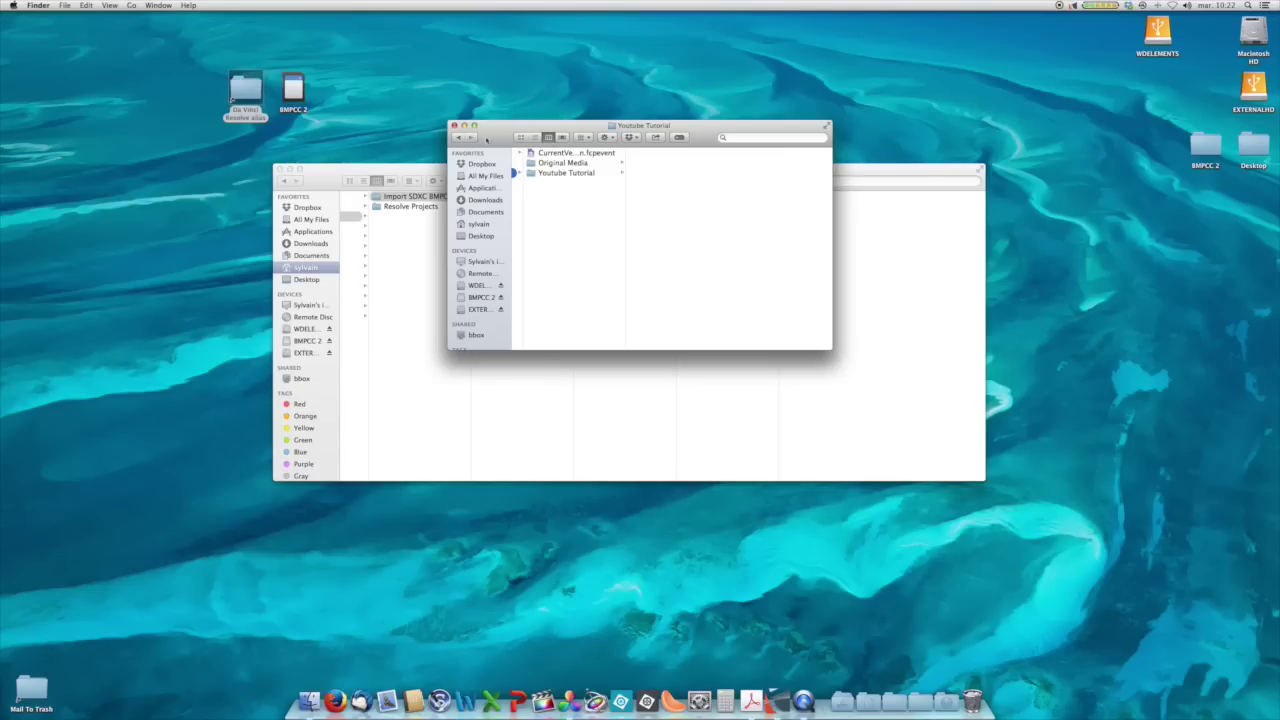
click(454, 126)
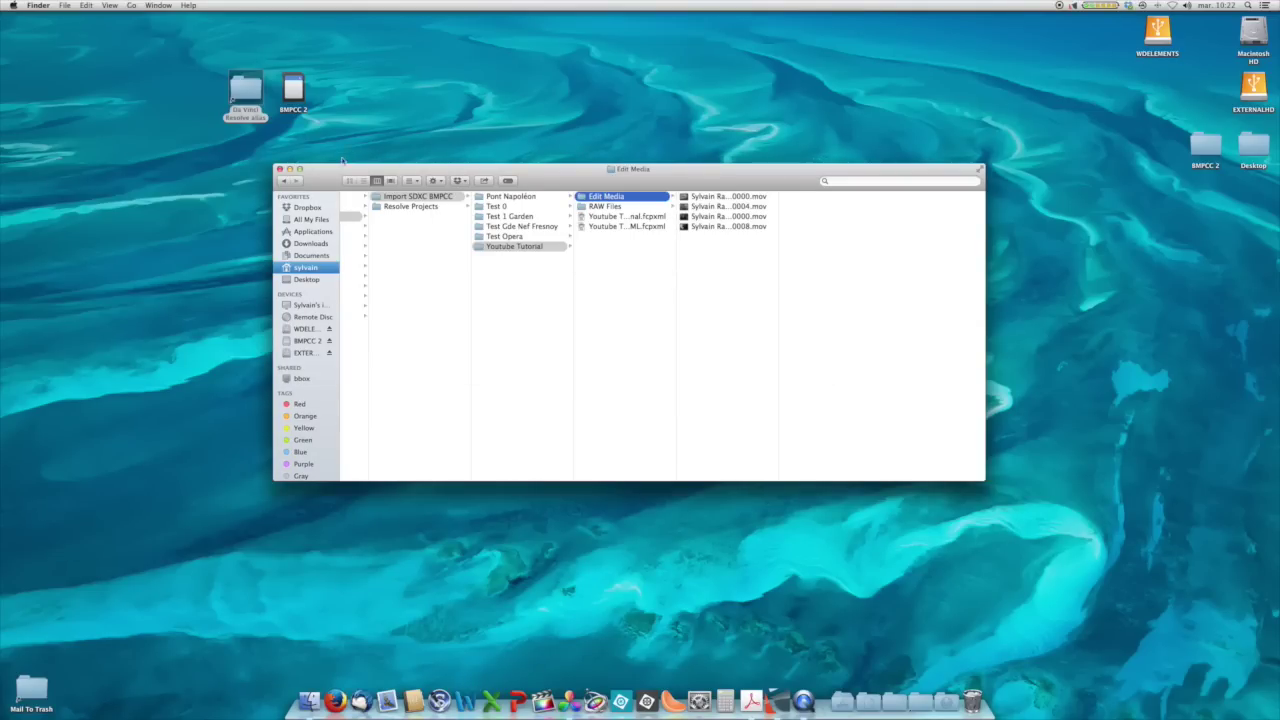
- Close Edit Media and select the final .fcpxml in Da Vinci Resolve > Import SDXC BMPCC > Youtube Tutorial
click(280, 169)
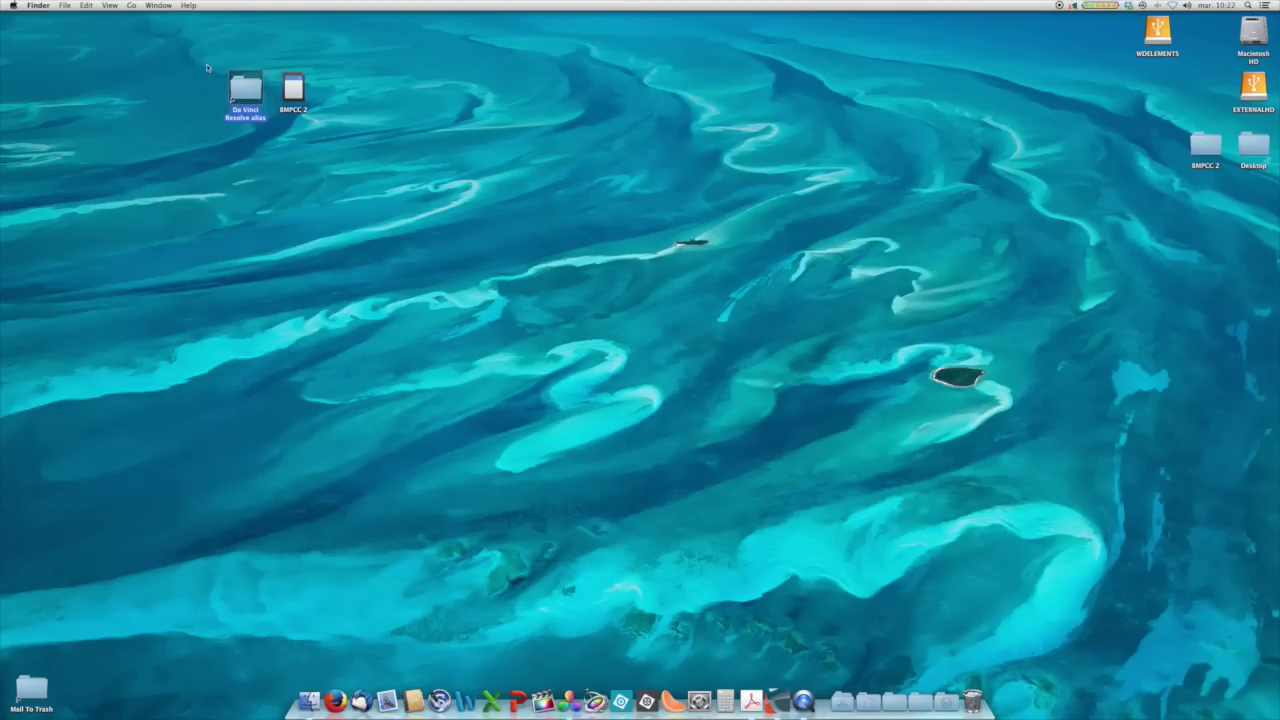
double_click(247, 91)
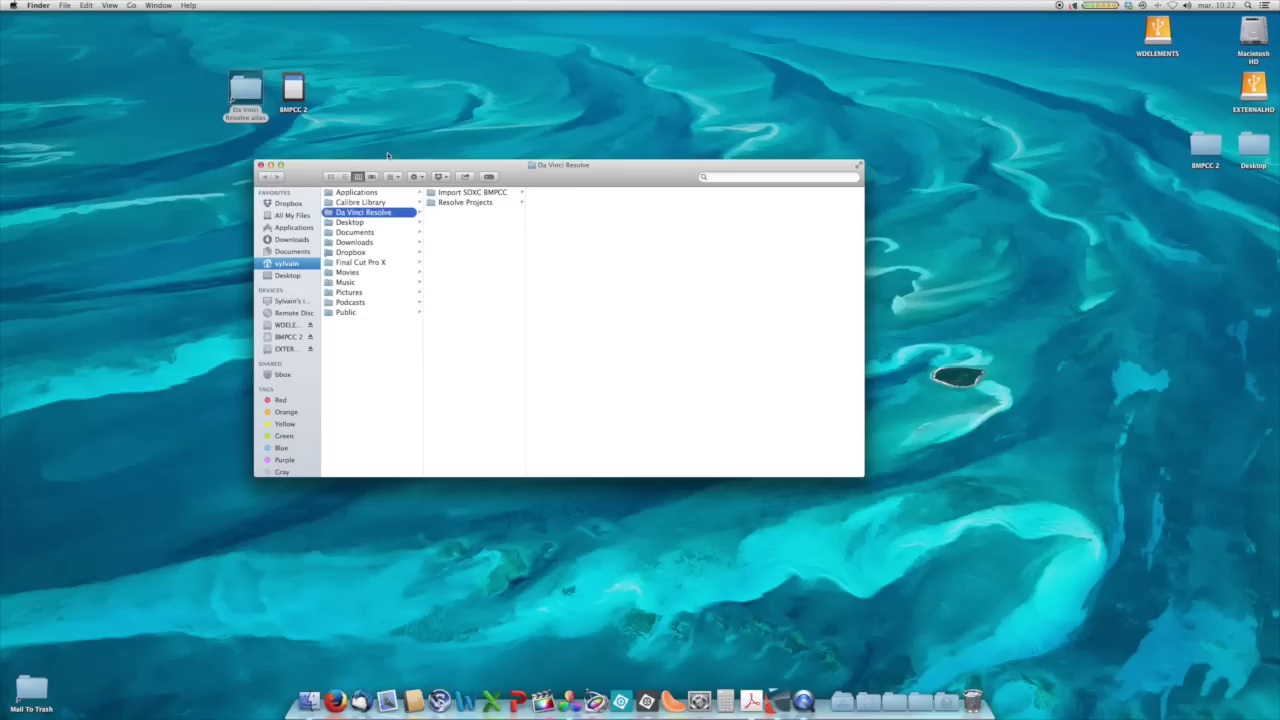
click(466, 193)
click(568, 243)
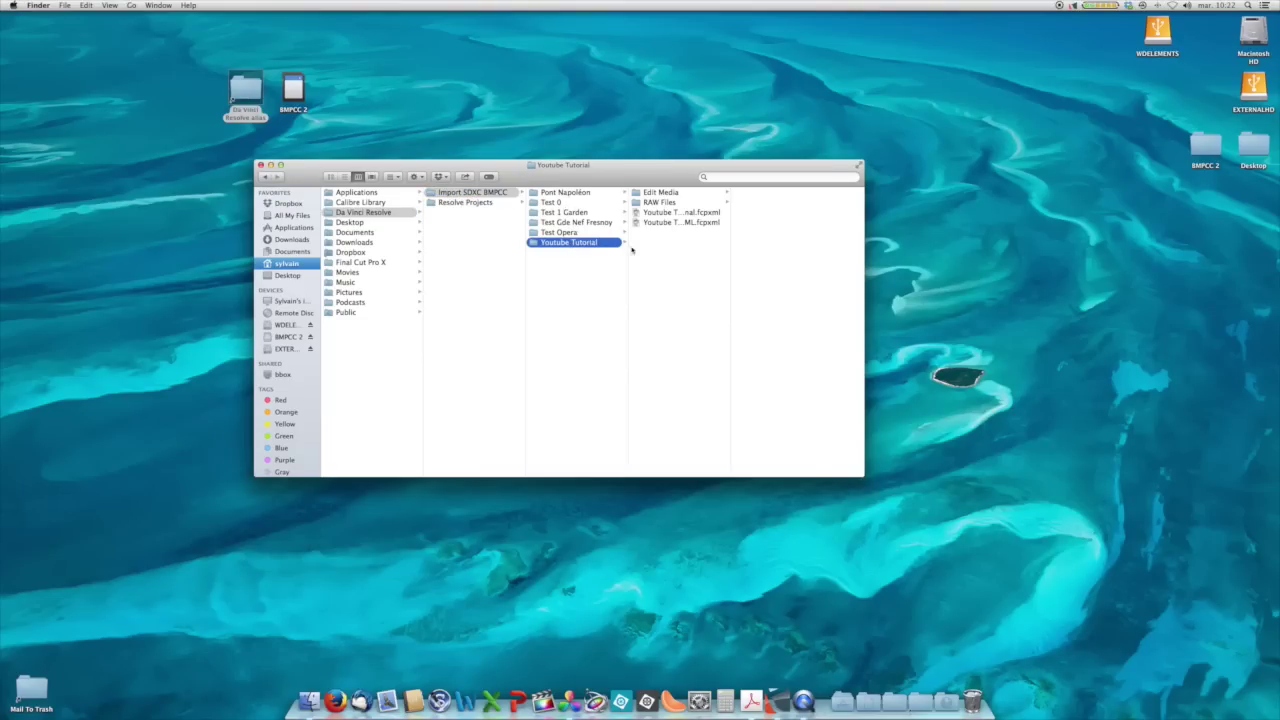
click(665, 213)
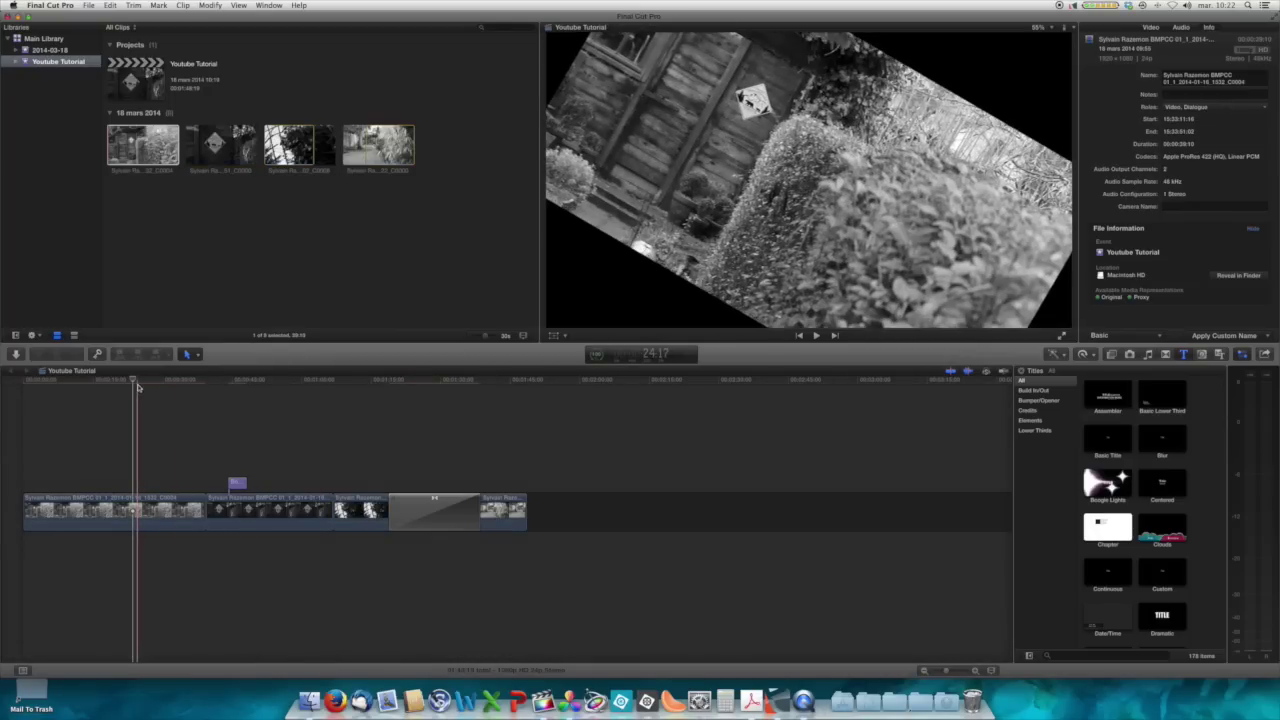
- Scrub the timeline and select the four browser clips to confirm the black-and-white grade, then return to Finder
click(405, 392)
click(166, 392)
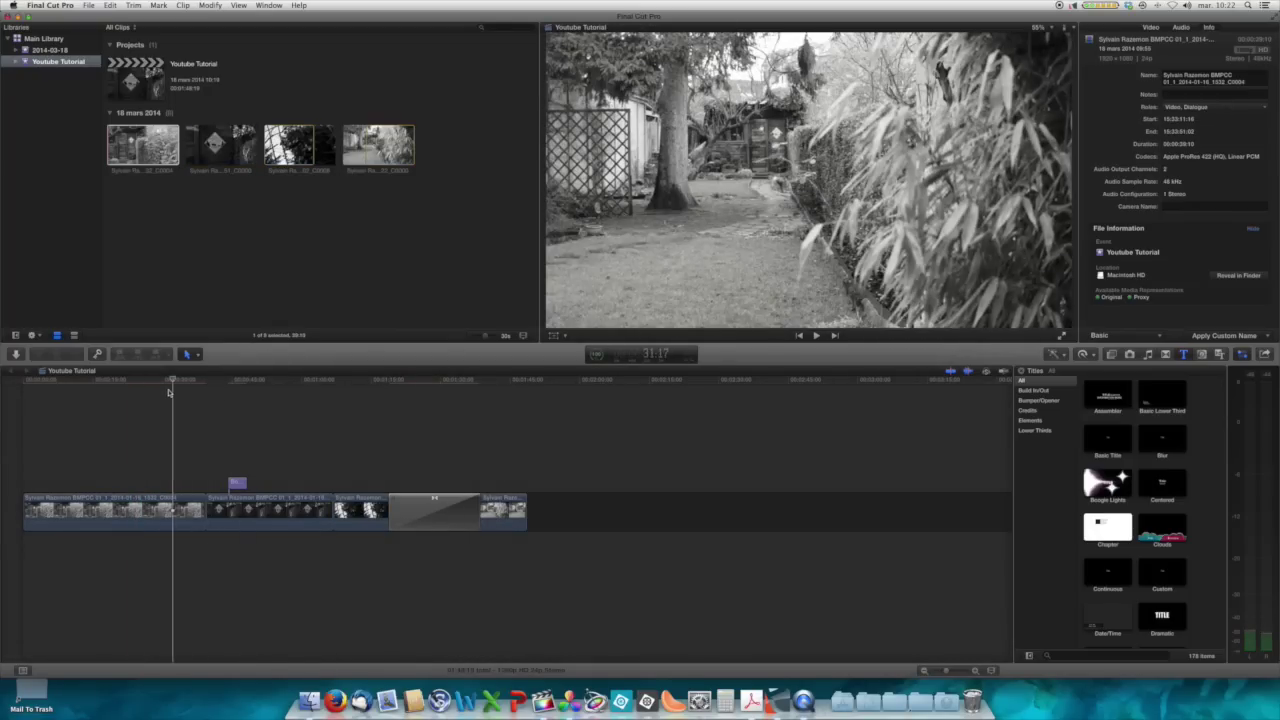
drag(182, 386, 141, 386)
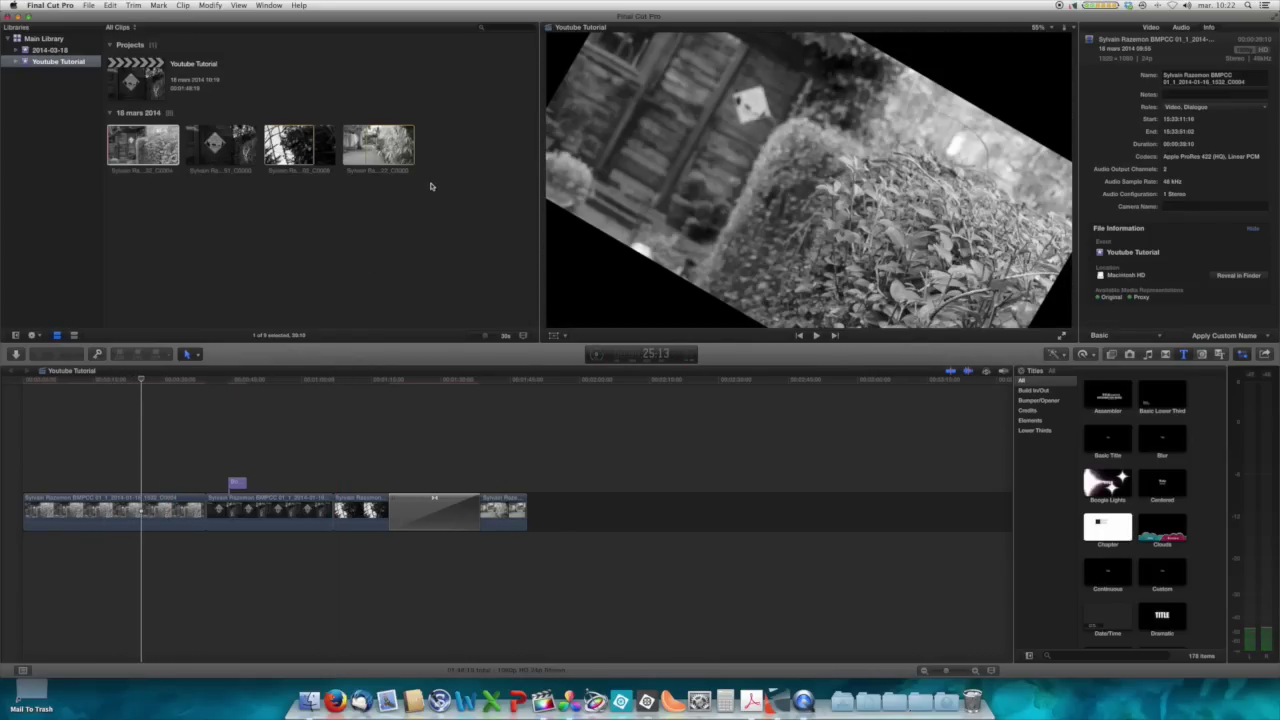
drag(432, 185, 125, 128)
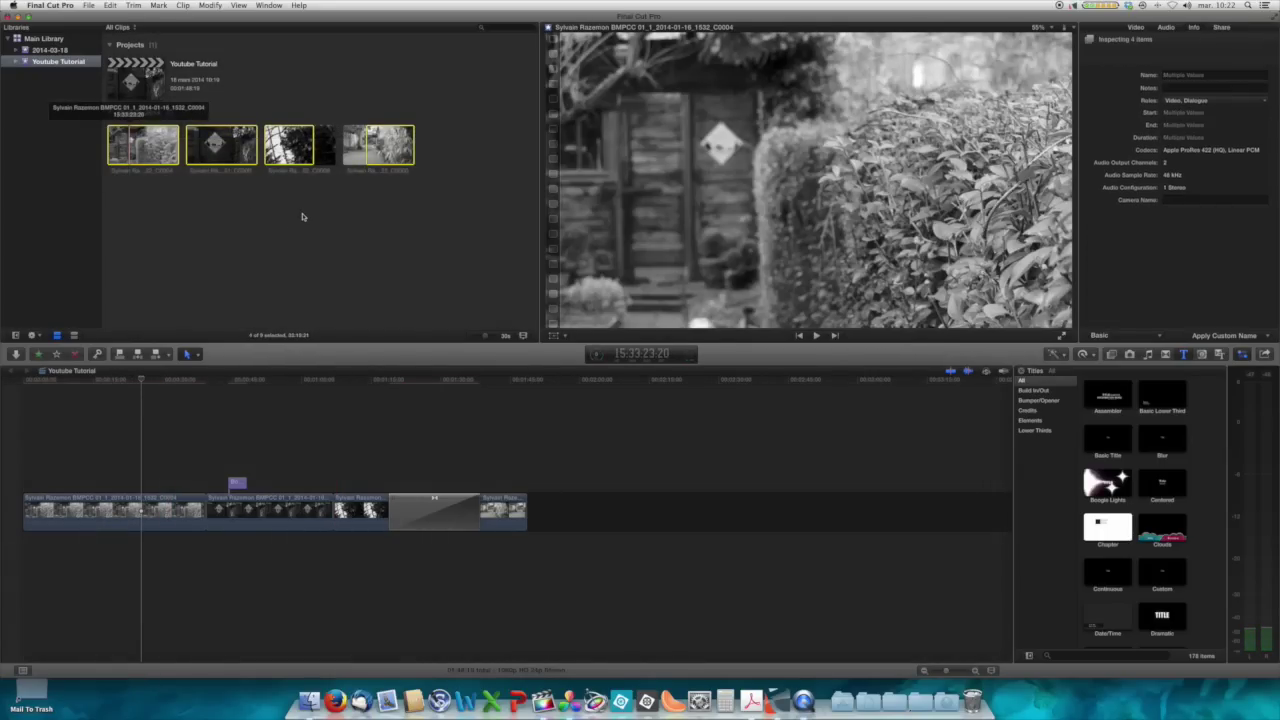
click(378, 239)
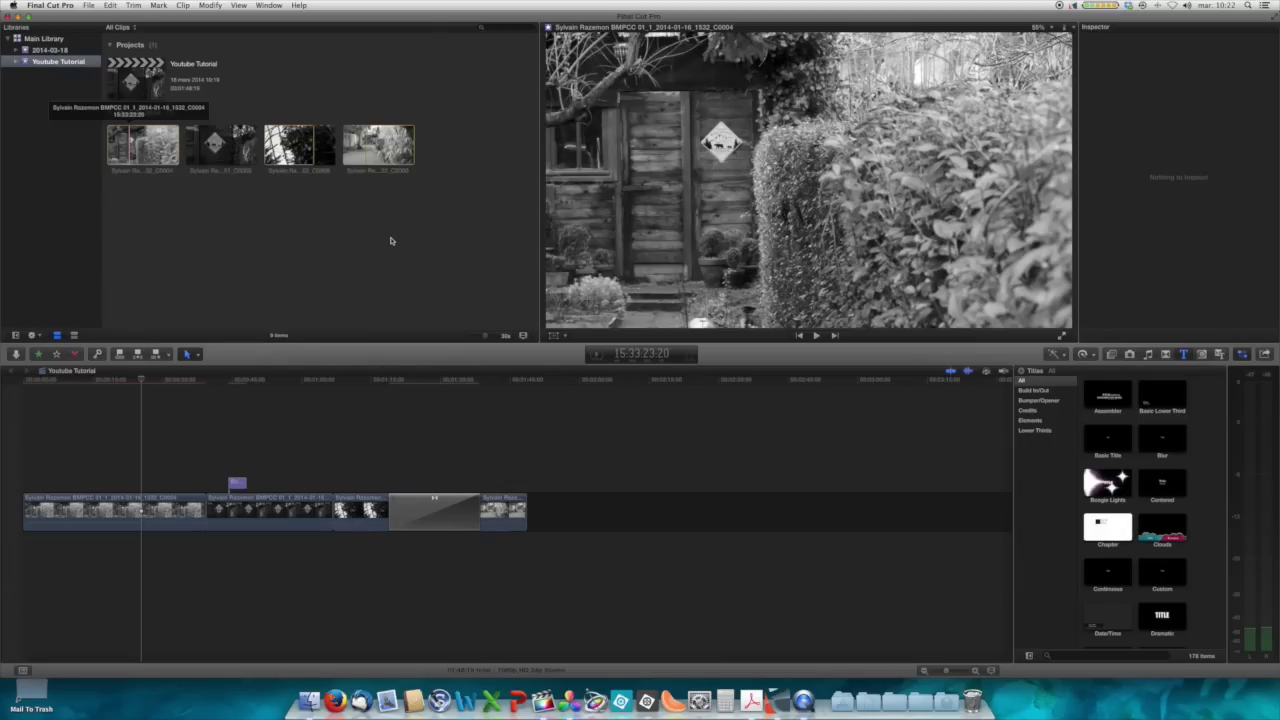
key(super+Tab)
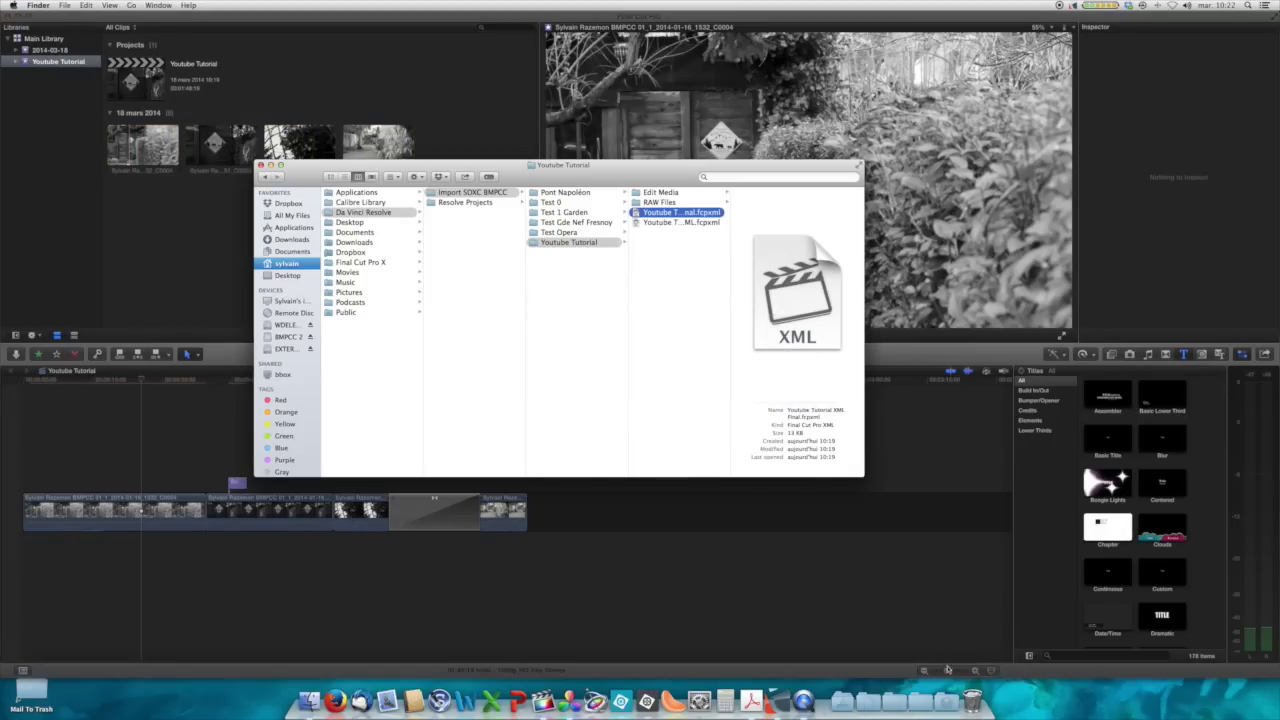
- Open Movies, show the Main Library package contents and enter the Youtube Tutorial event folder
click(845, 700)
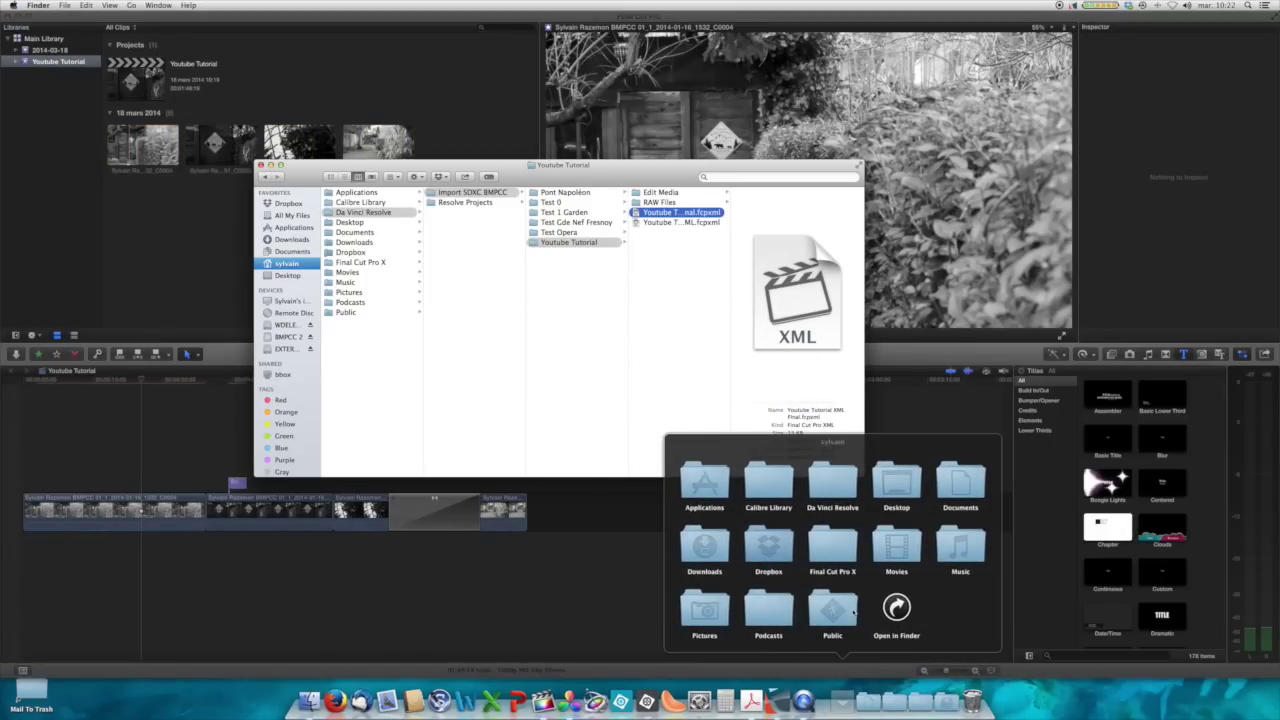
click(896, 555)
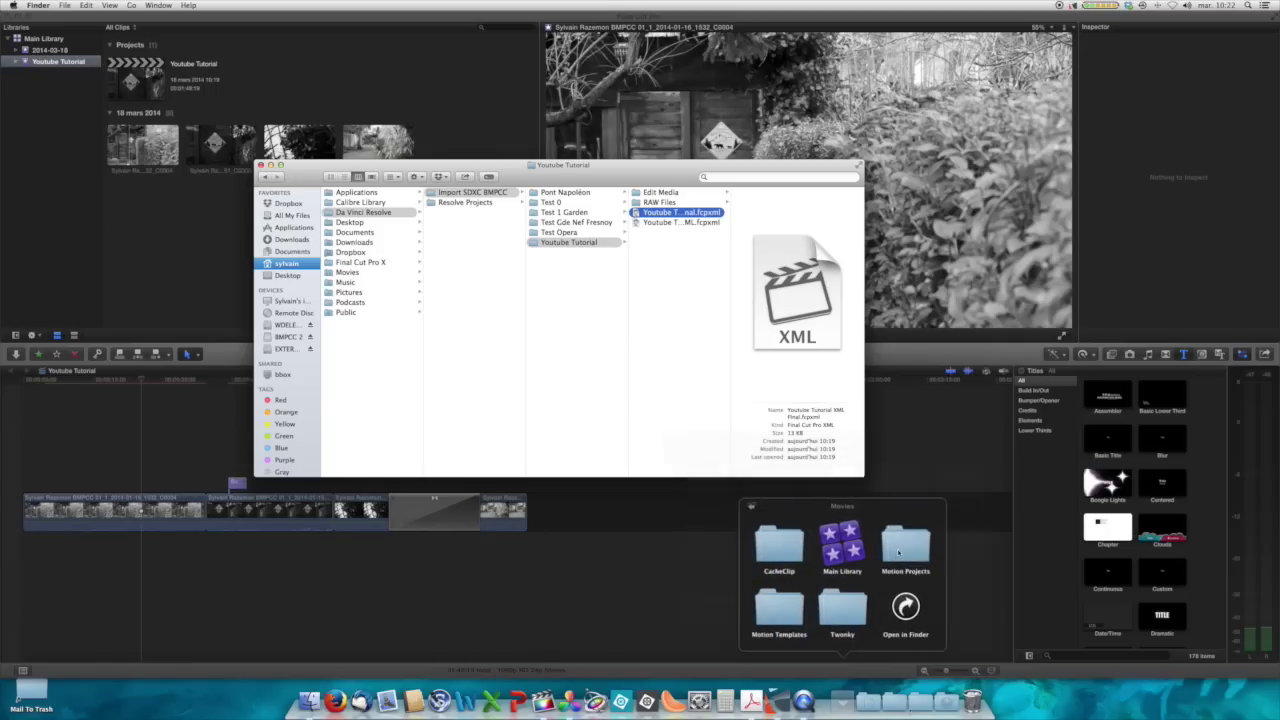
click(905, 607)
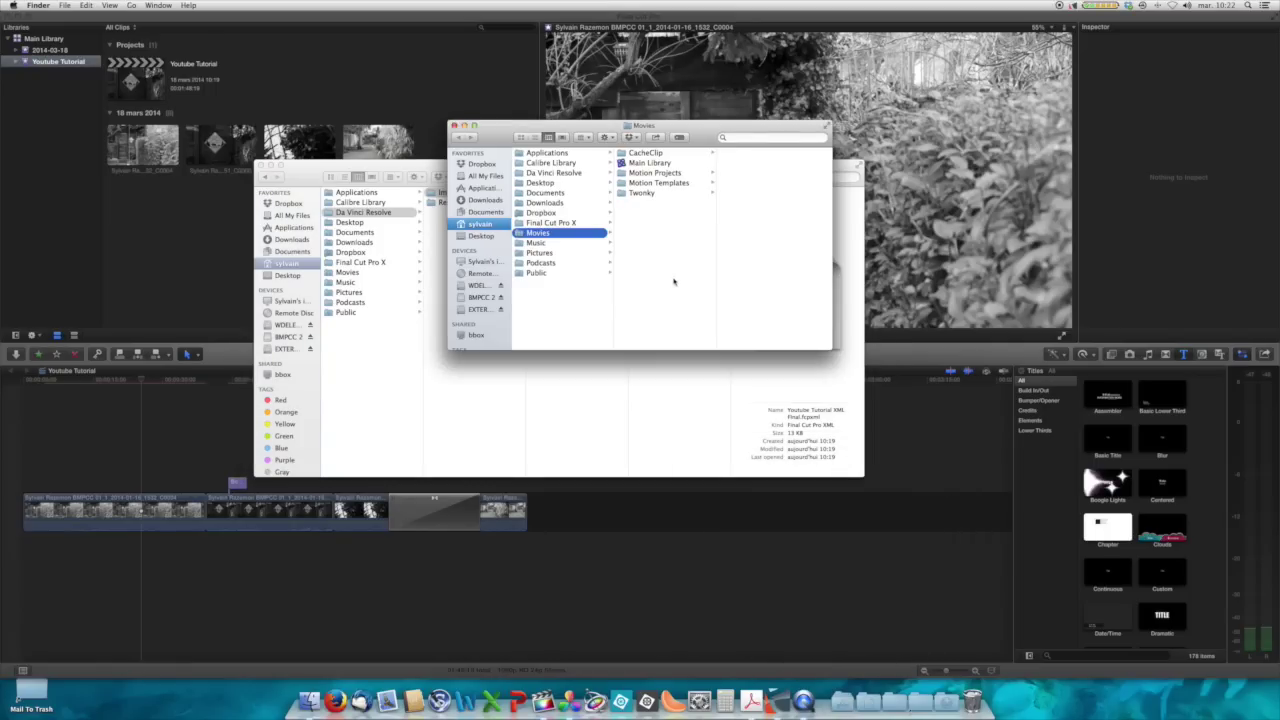
right_click(636, 165)
click(655, 188)
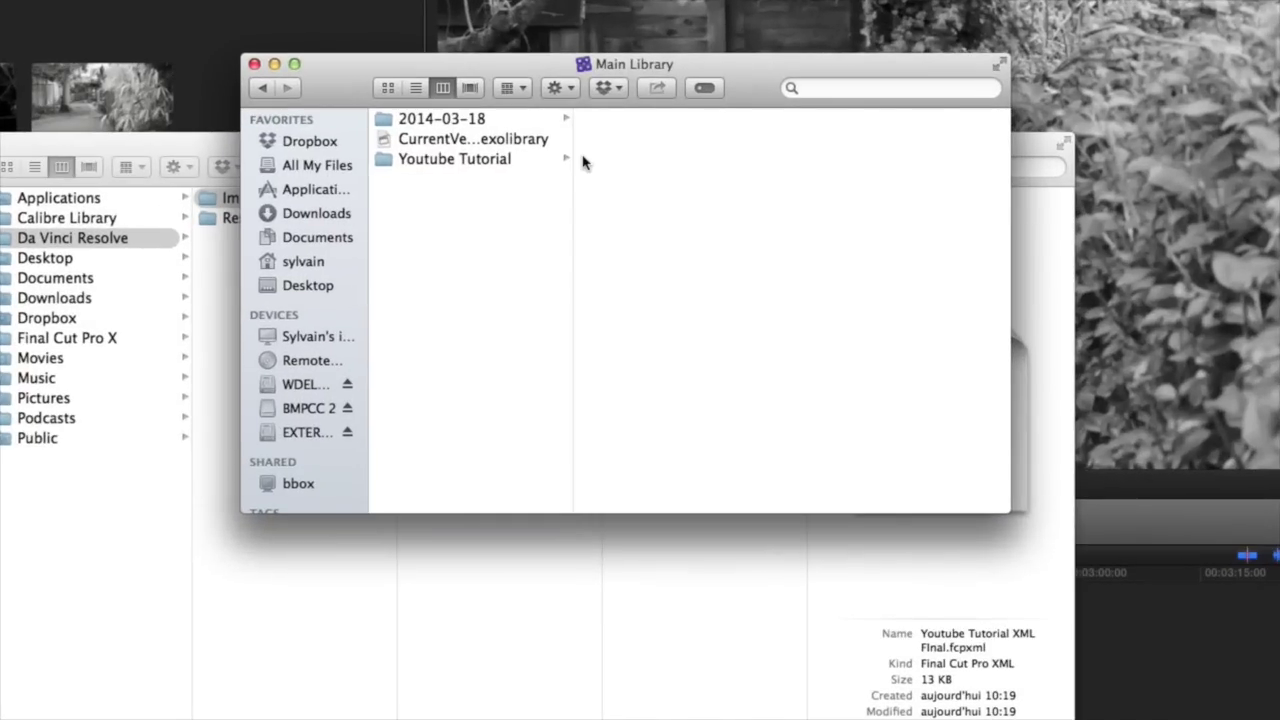
click(564, 172)
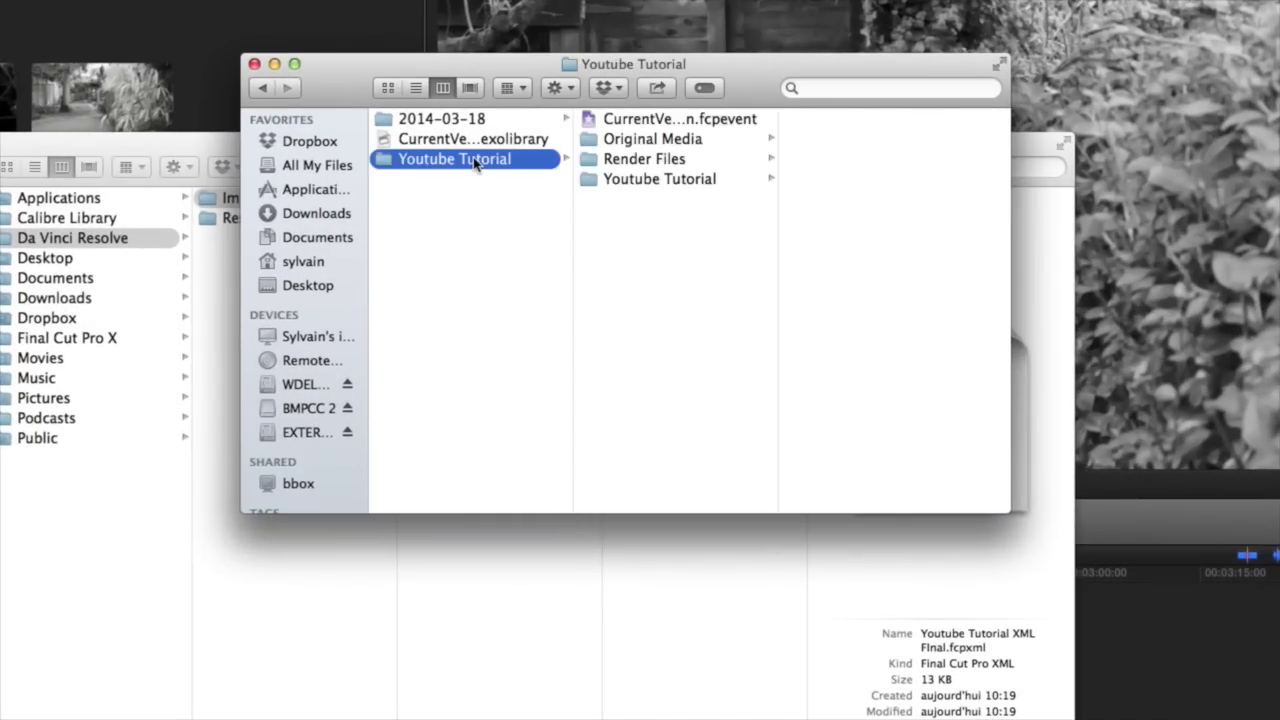
- Check the regenerated Render Files folder, then close both Finder windows
click(652, 161)
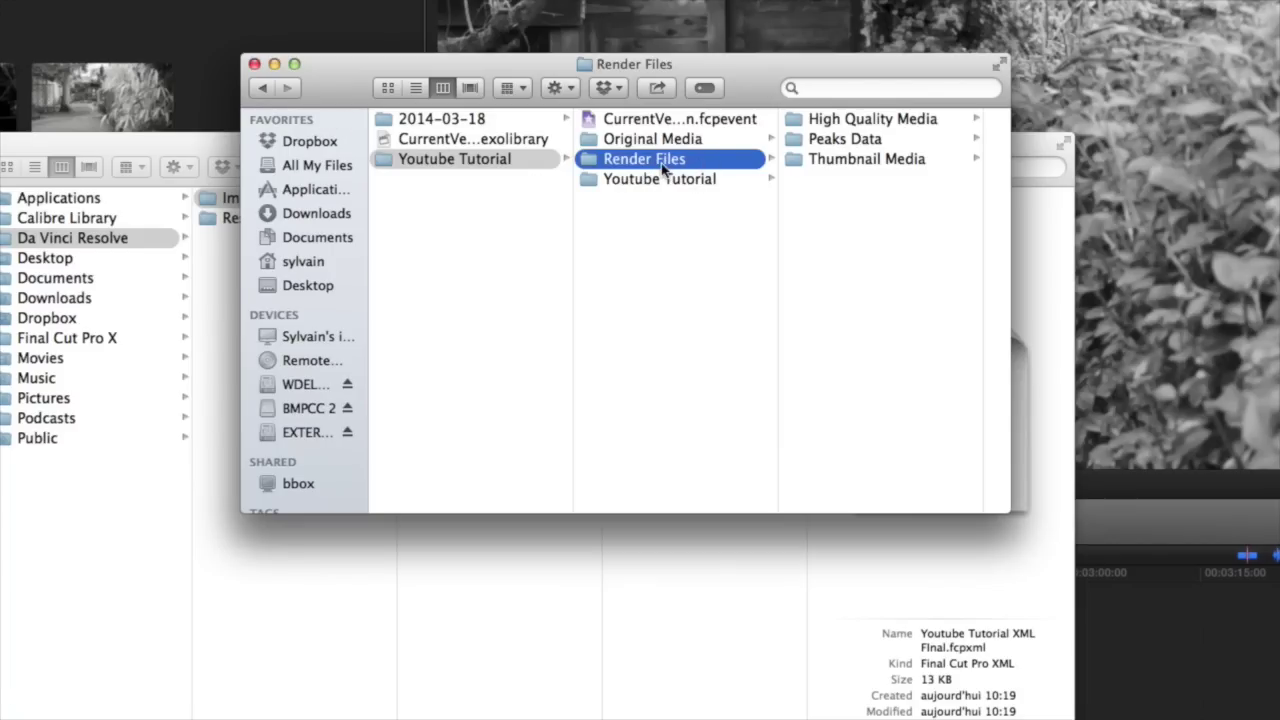
click(254, 64)
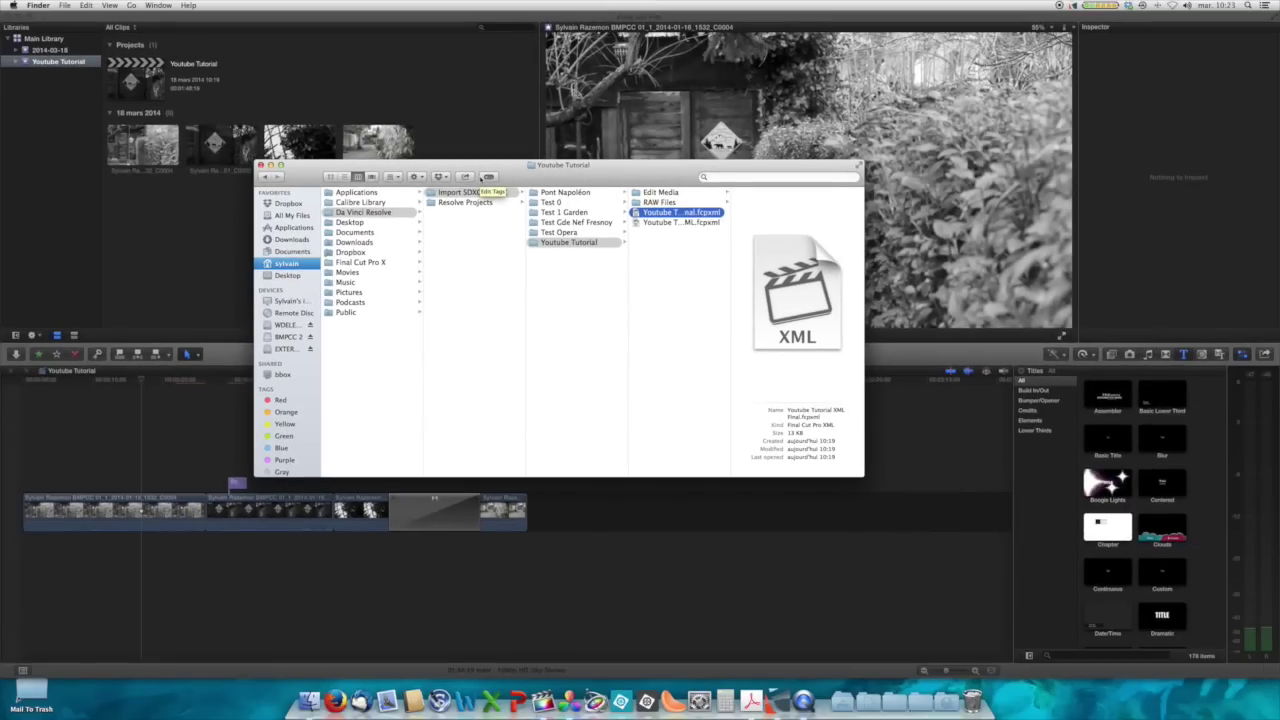
click(260, 165)
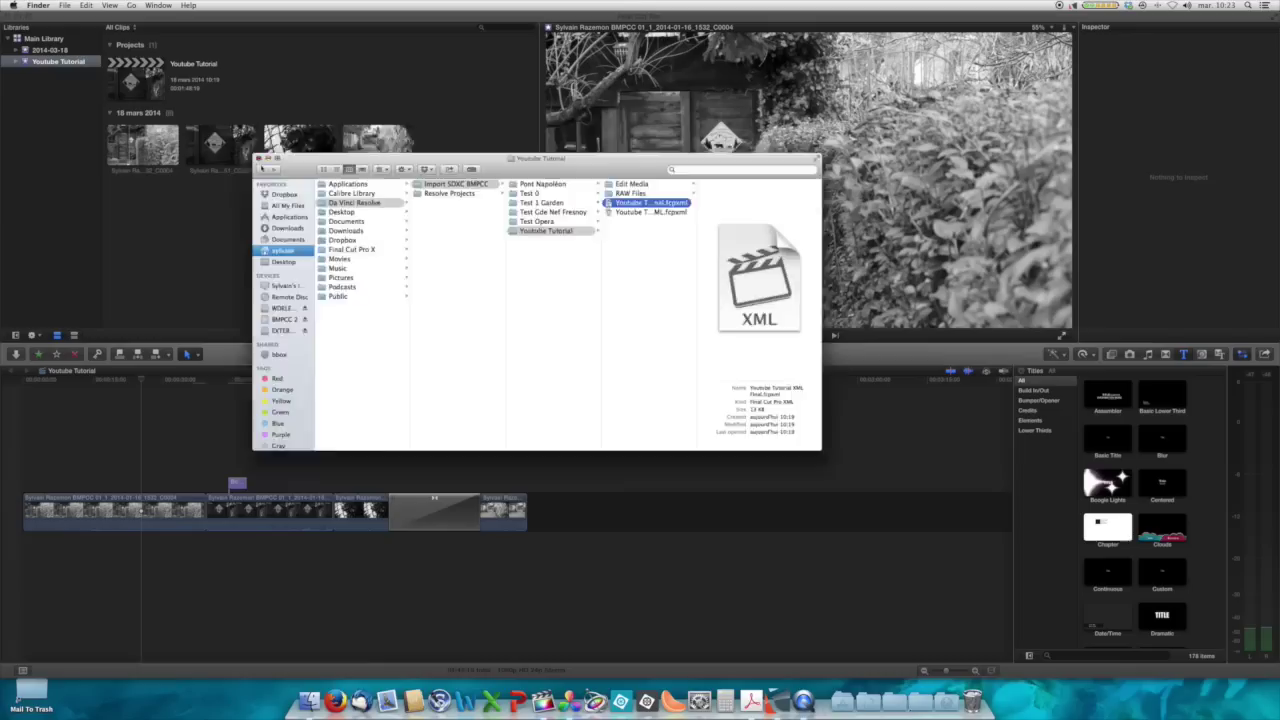